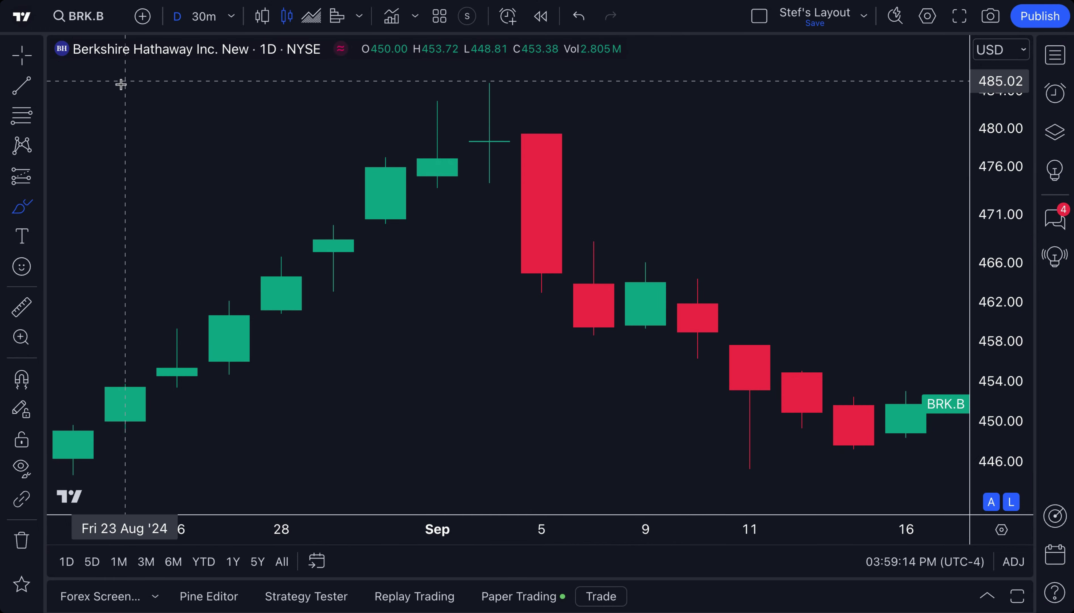
Switch the BRK.B daily chart type from candles to Session volume profile
click(22, 57)
scroll(319, 131, right, 5)
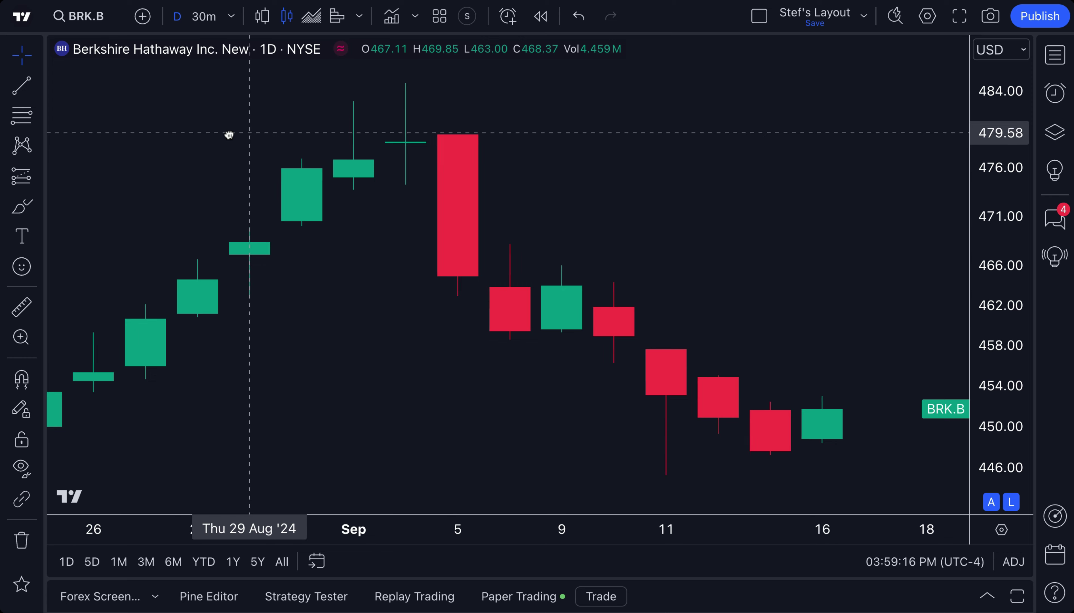
scroll(224, 142, down, 5)
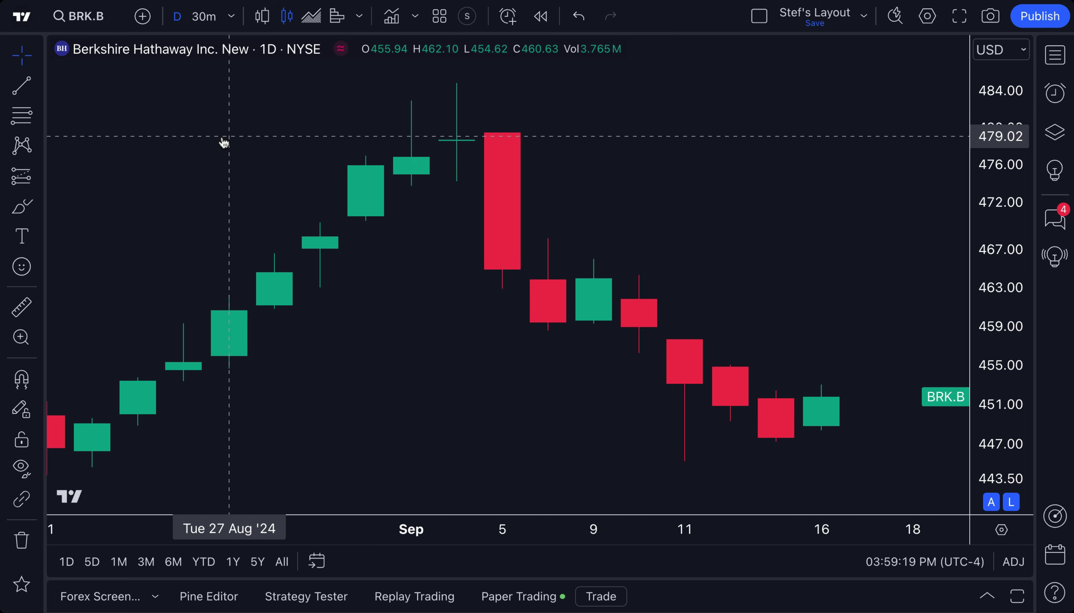
drag(487, 249, 319, 235)
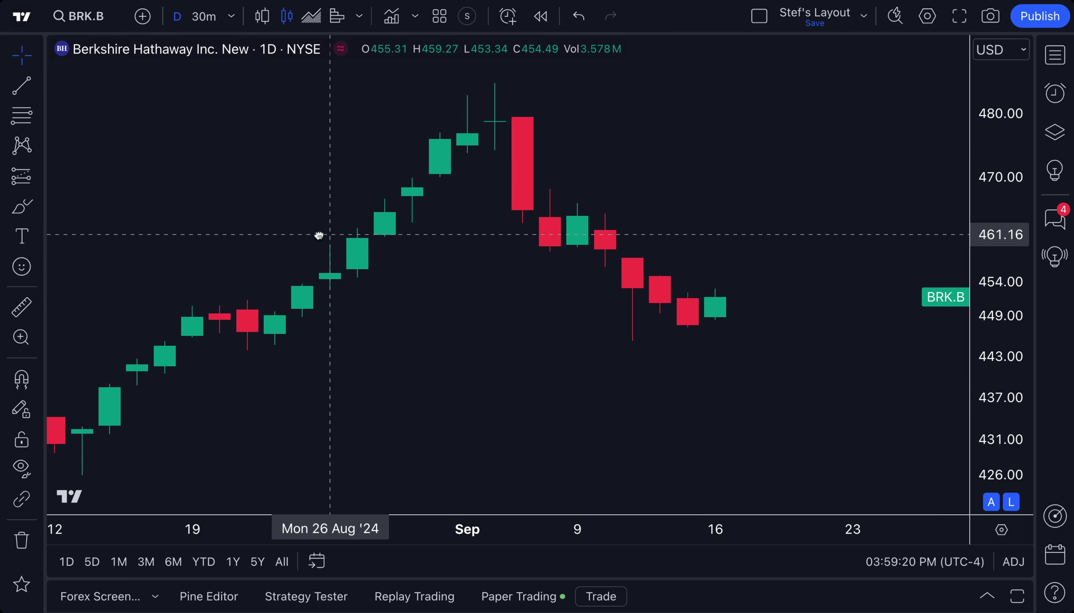
scroll(328, 219, down, 4)
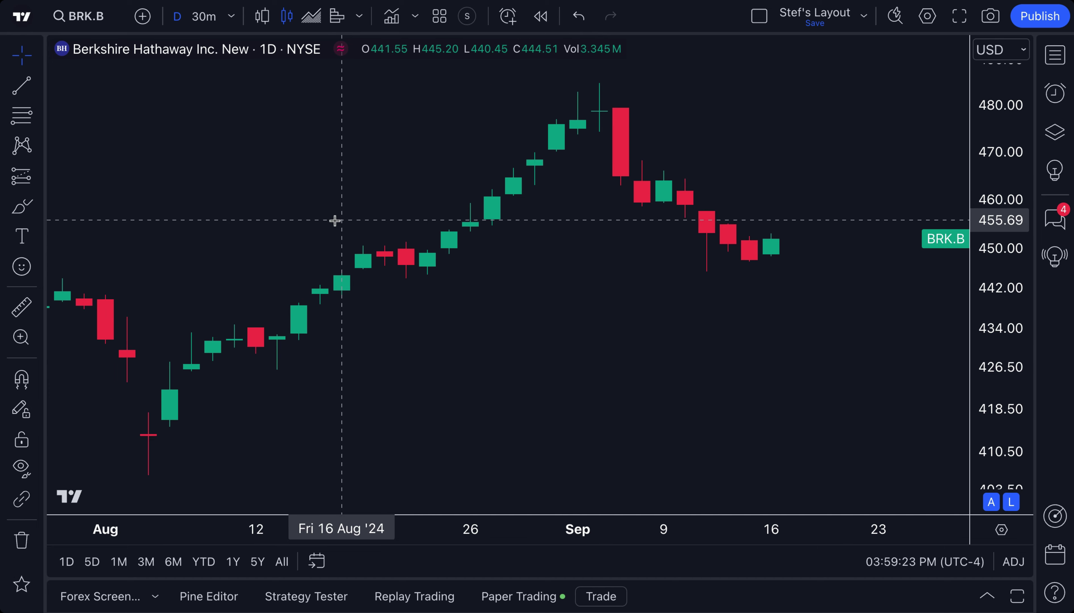
click(359, 16)
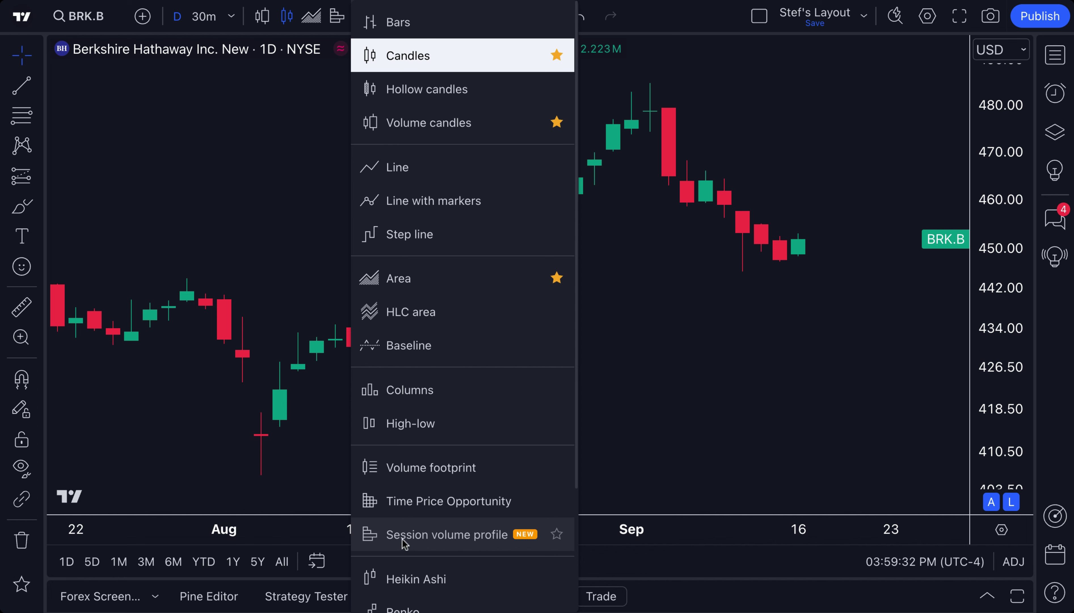
scroll(407, 532, down, 3)
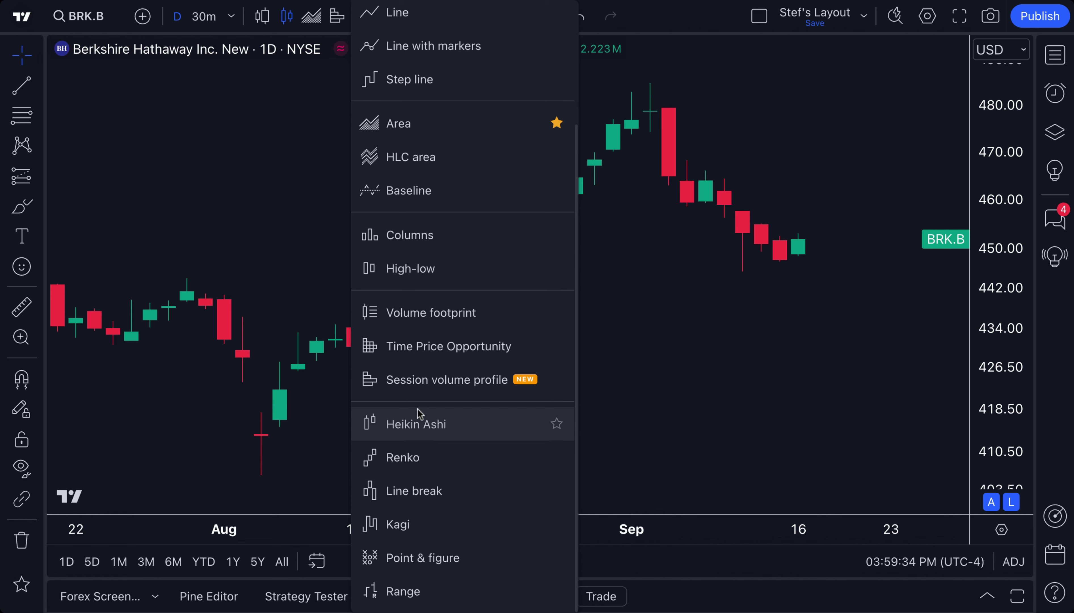
click(447, 379)
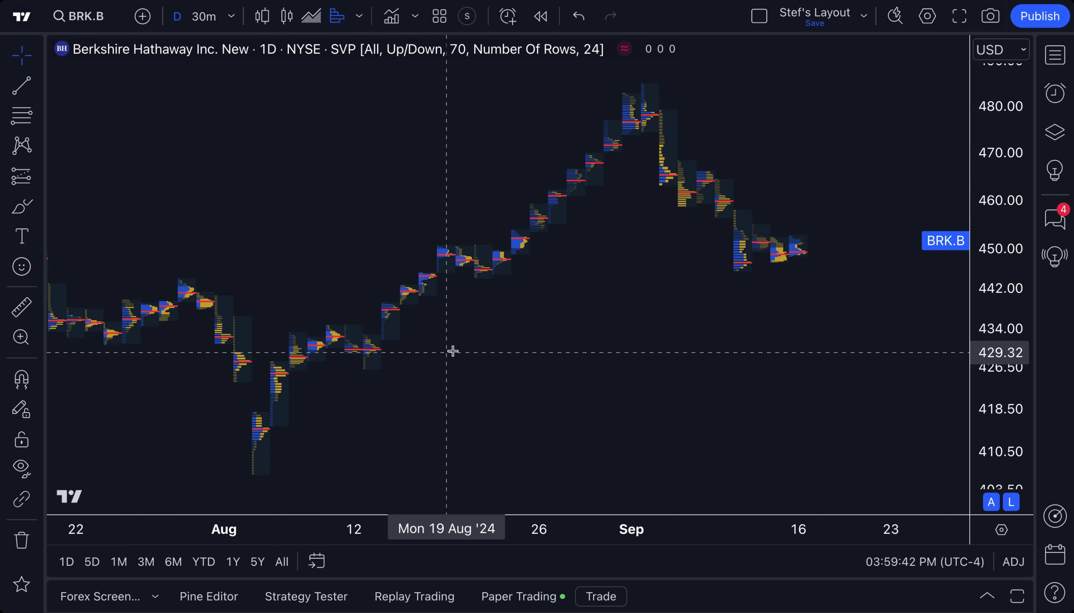
Draw a nearly horizontal trend line from 16 Aug to 25 Sep '24 and shift it up to about 445 along the lows
scroll(451, 350, up, 3)
scroll(453, 348, up, 2)
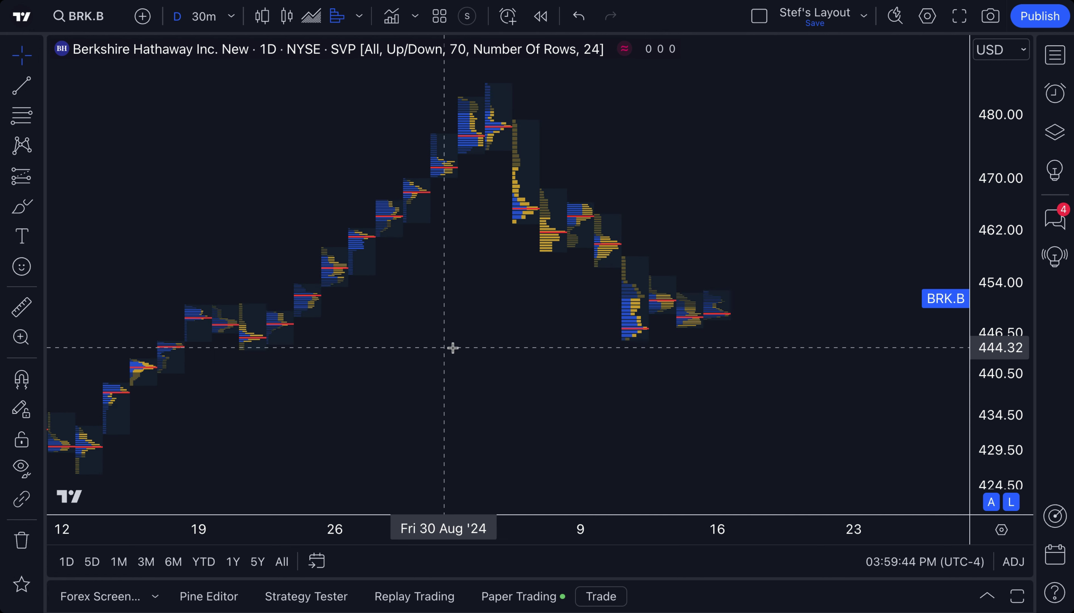
scroll(453, 348, up, 3)
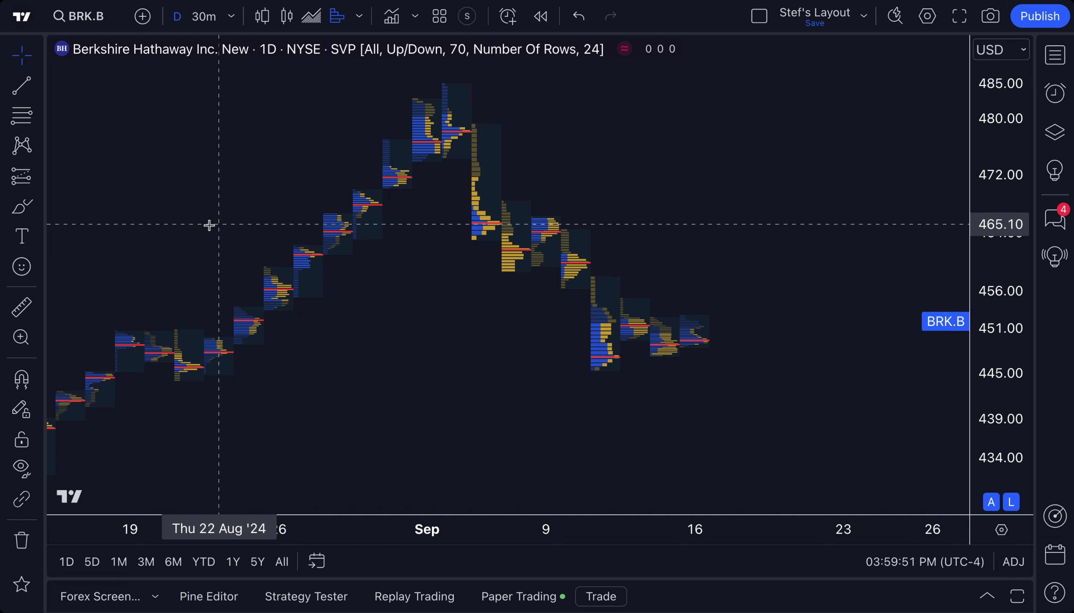
click(37, 89)
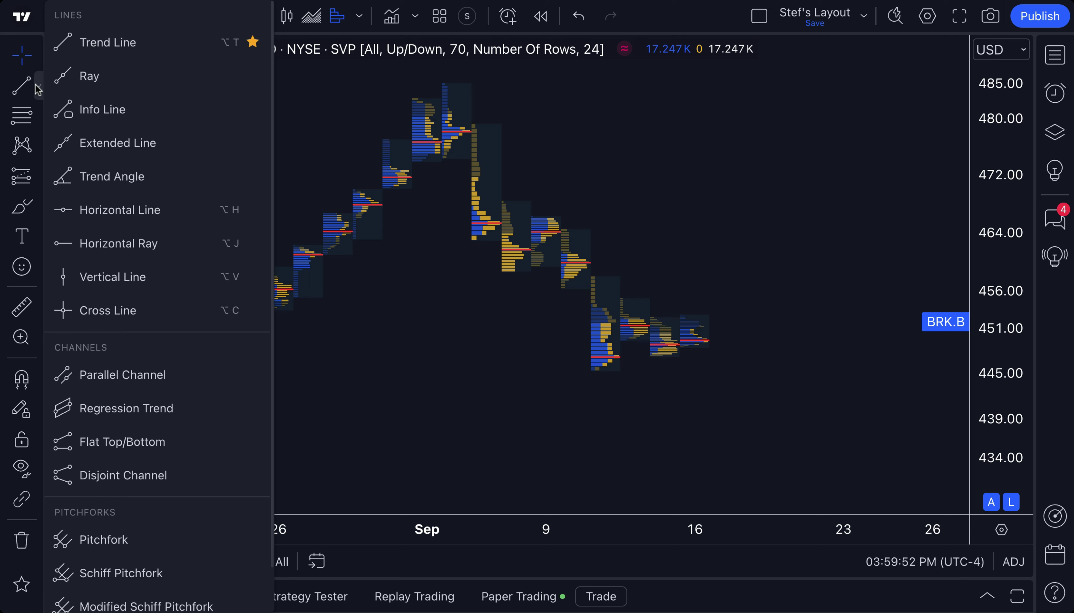
click(108, 50)
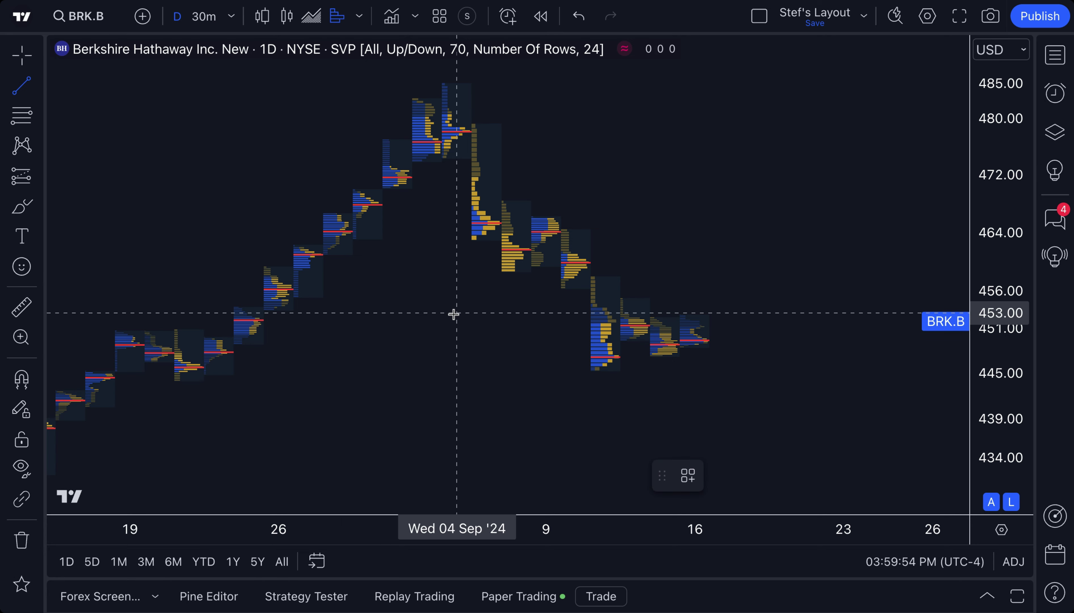
click(99, 383)
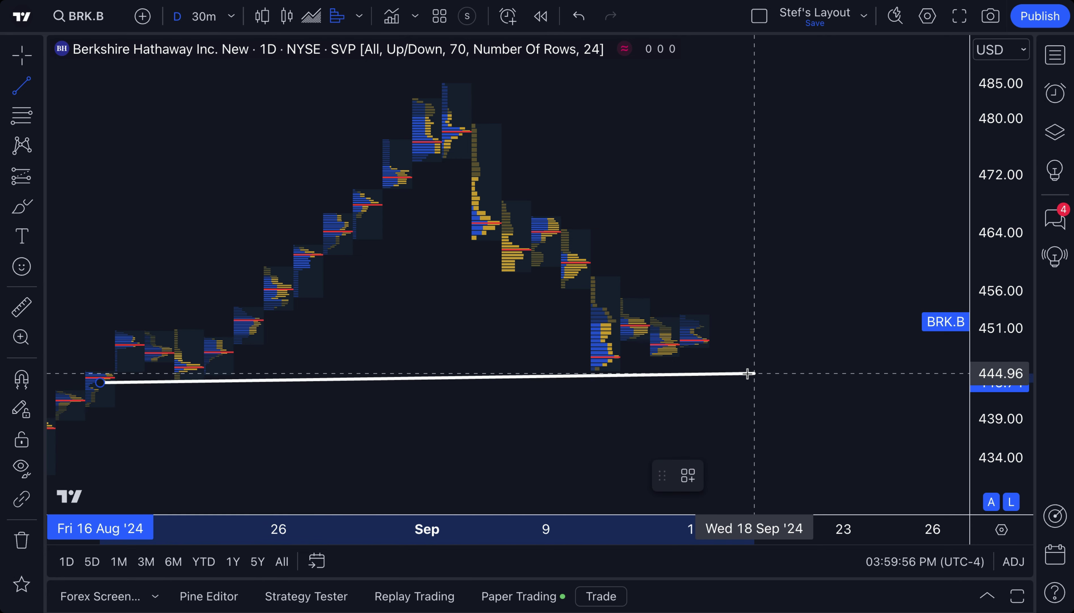
click(904, 379)
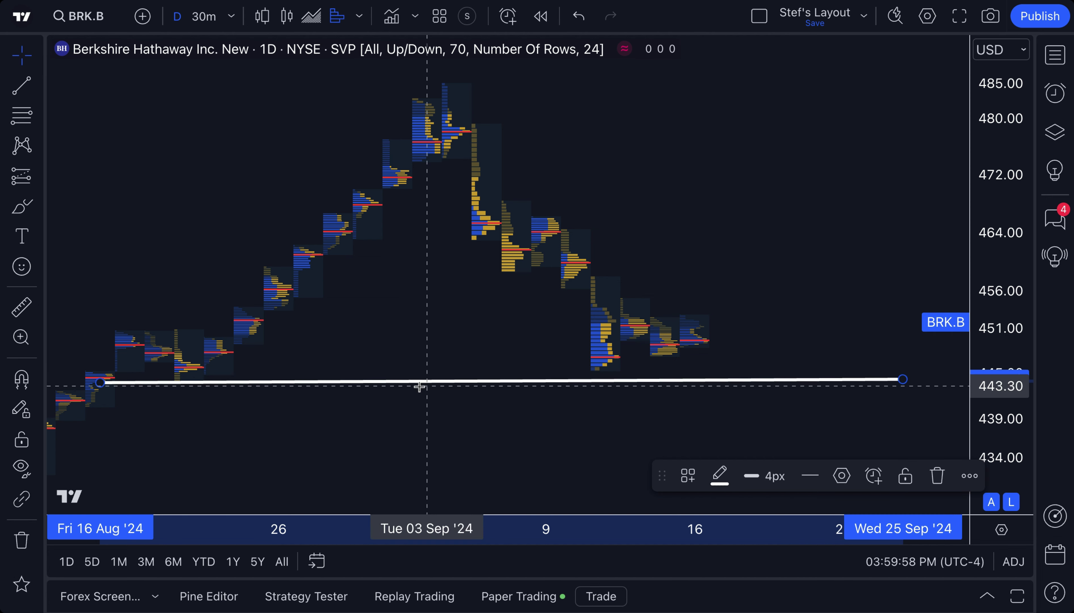
drag(409, 382, 365, 377)
click(189, 252)
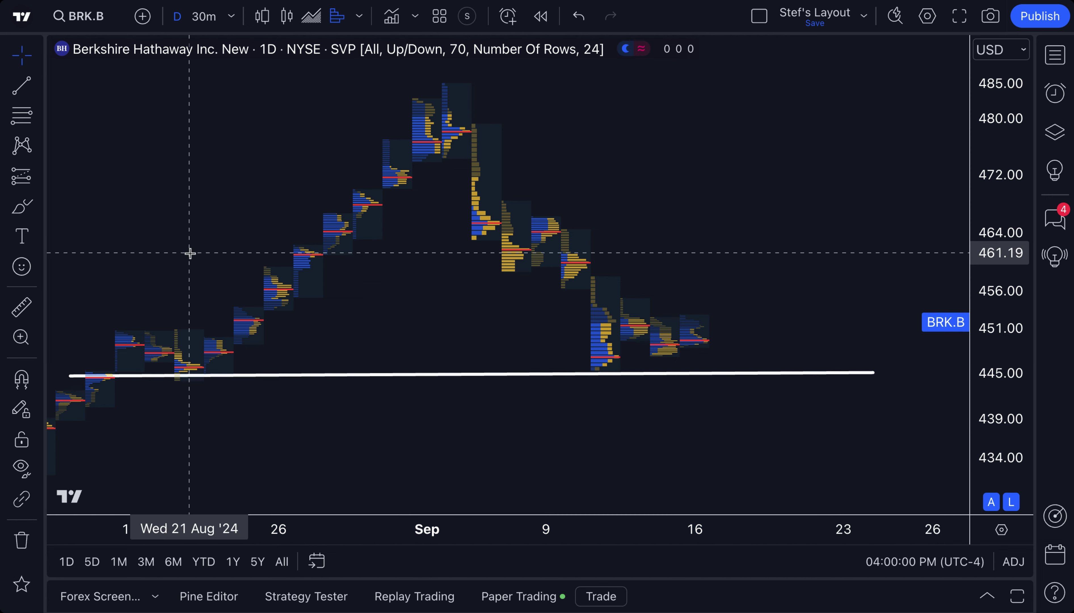
Draw a descending trend line from the peak at 485.62 on 3 Sep '24 to 444.82 on 18 Sep '24, meeting the horizontal line
drag(187, 250, 235, 247)
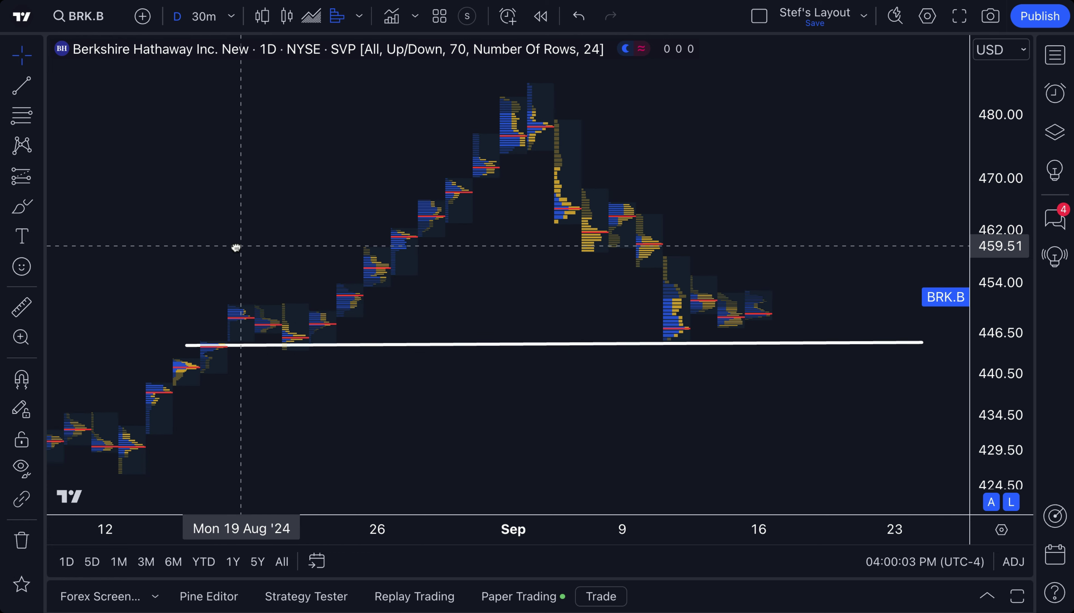
click(21, 86)
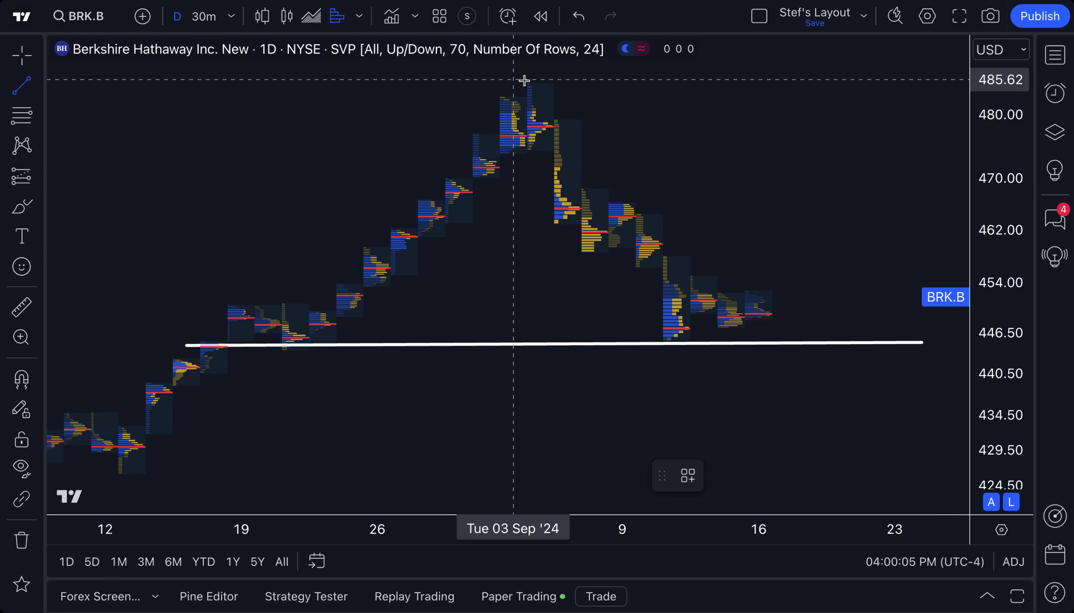
click(515, 81)
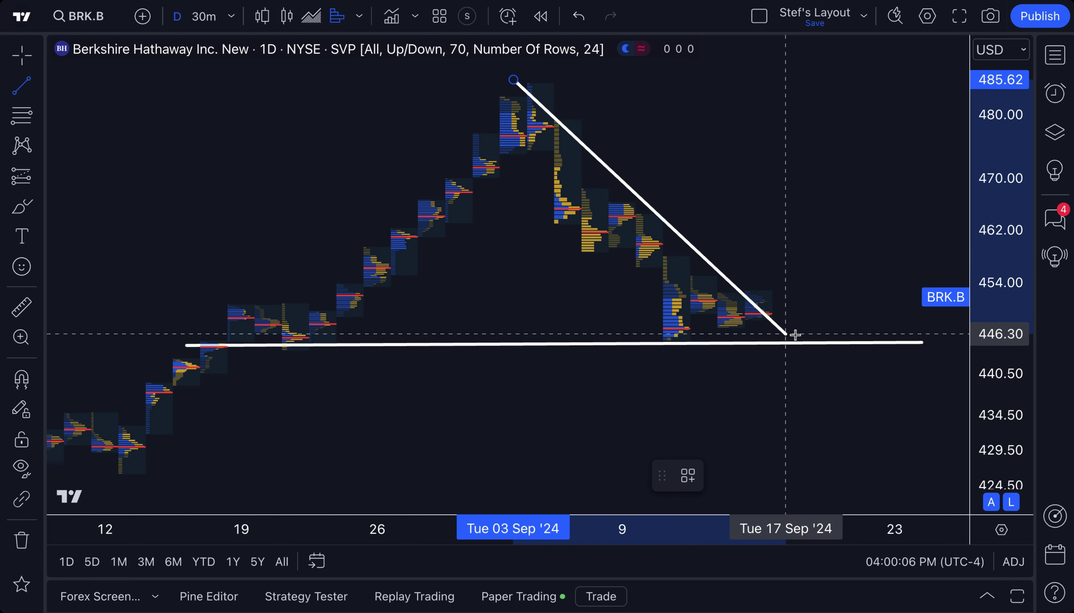
click(809, 345)
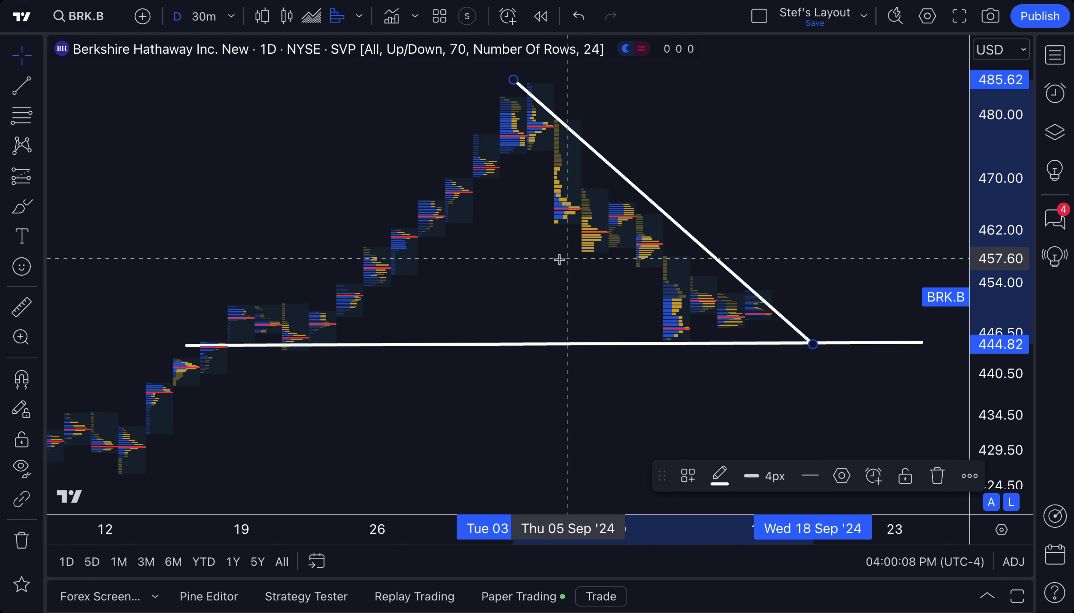
click(474, 268)
scroll(472, 265, up, 1)
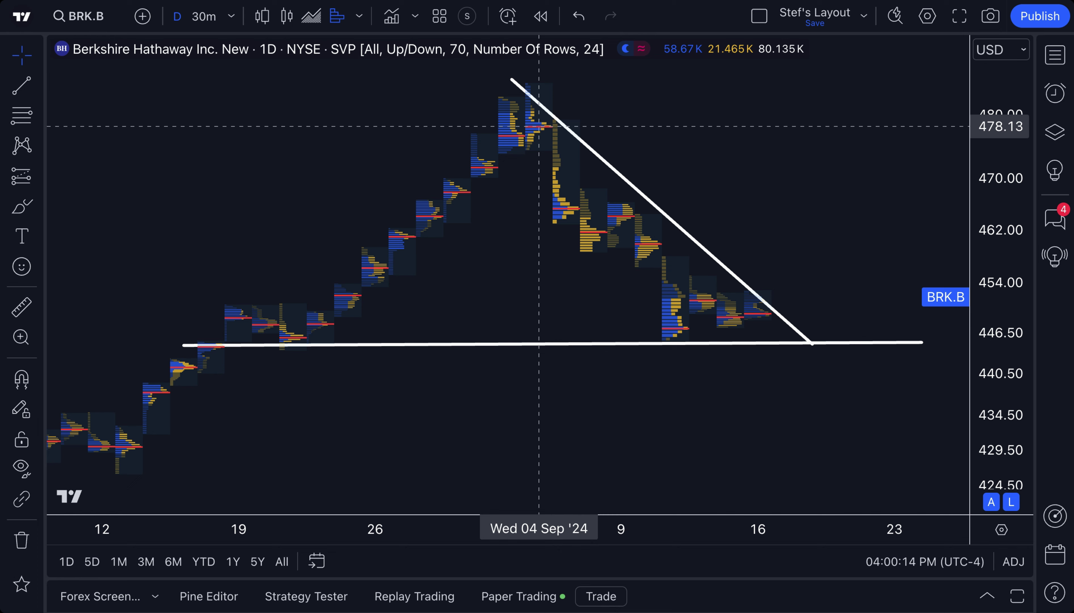
scroll(630, 243, down, 1)
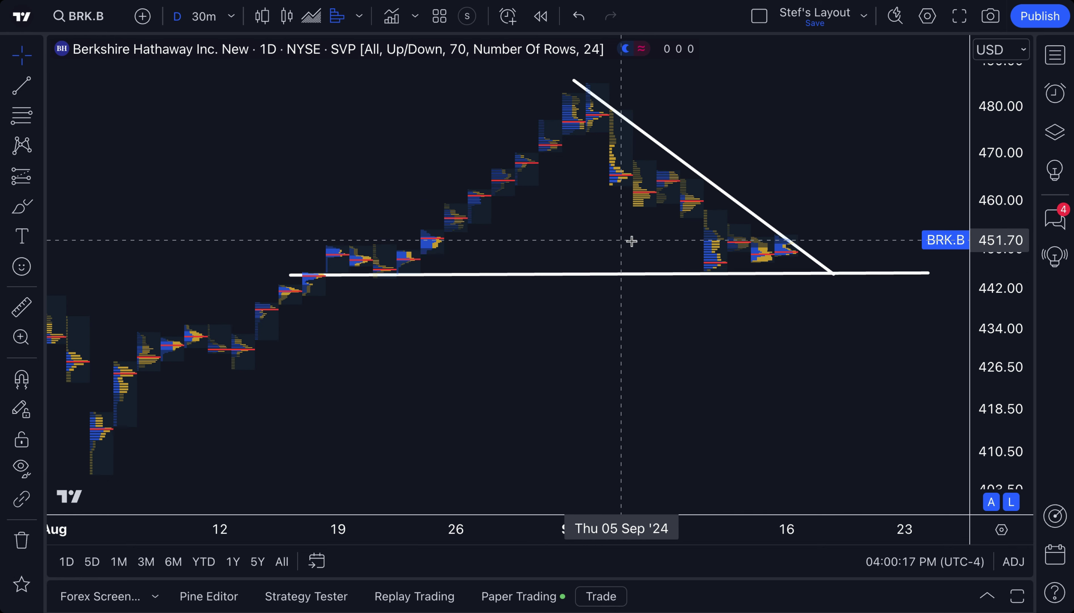
scroll(631, 241, up, 1)
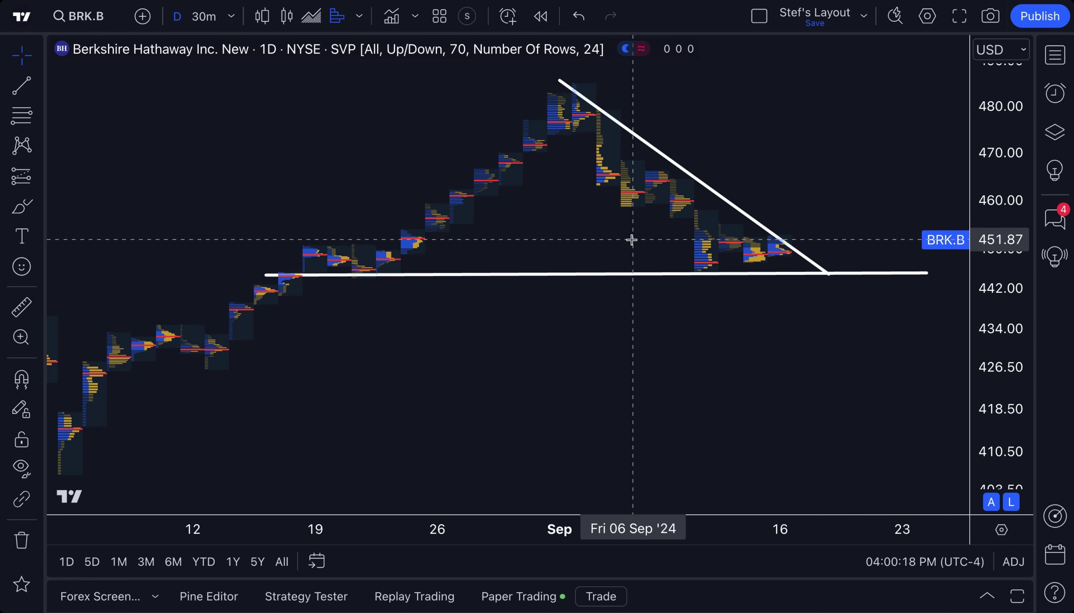
scroll(631, 240, up, 1)
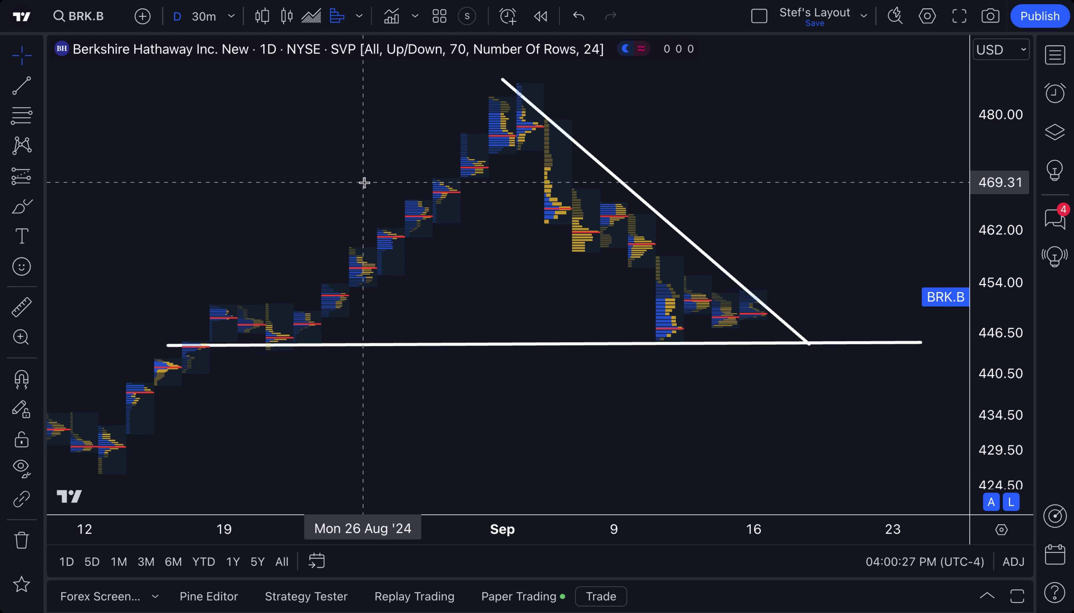
Search the technical indicators for "moving aver" and add Moving Average Simple to the chart
key(slash)
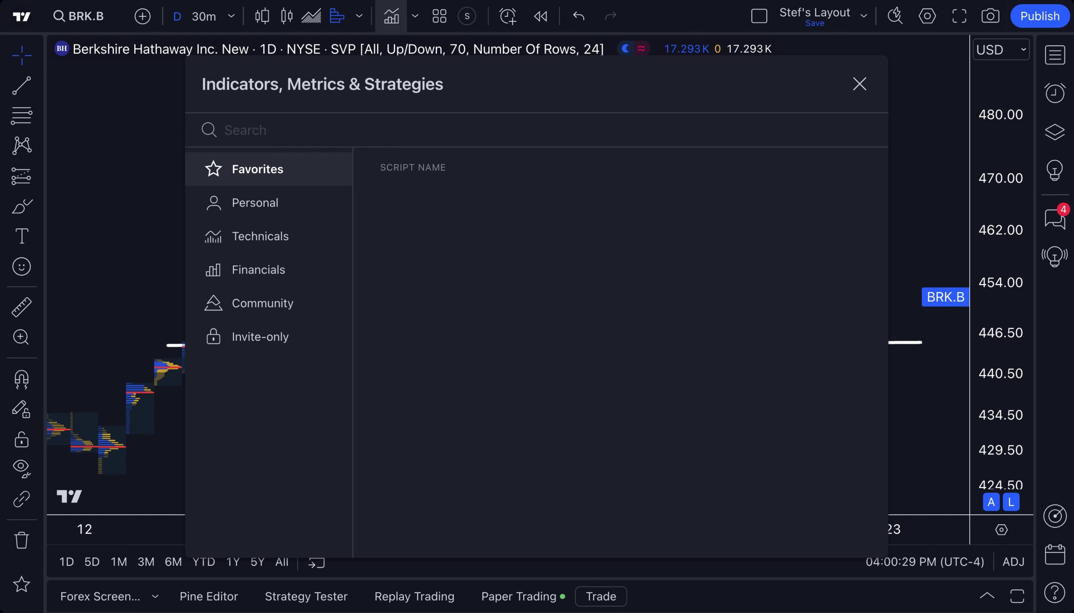
click(282, 237)
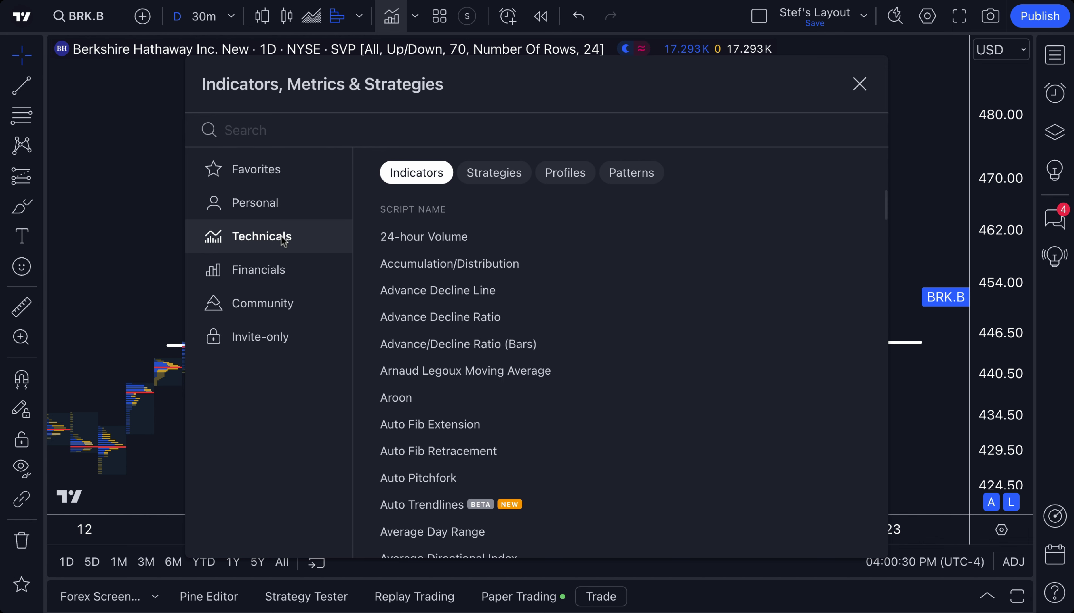
click(320, 136)
text(mo)
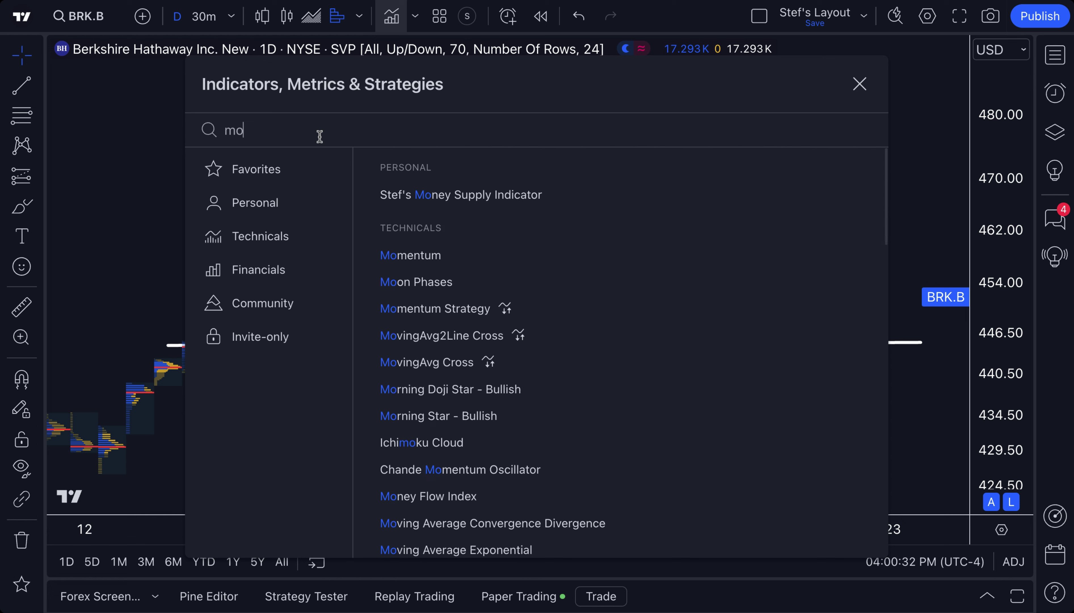
text(ving aver)
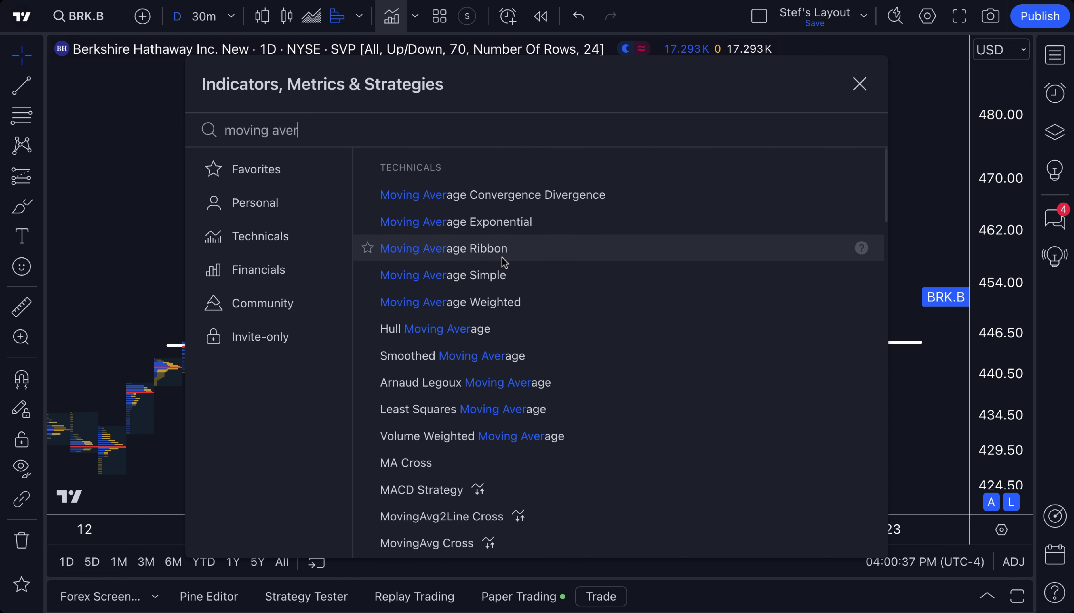
click(475, 273)
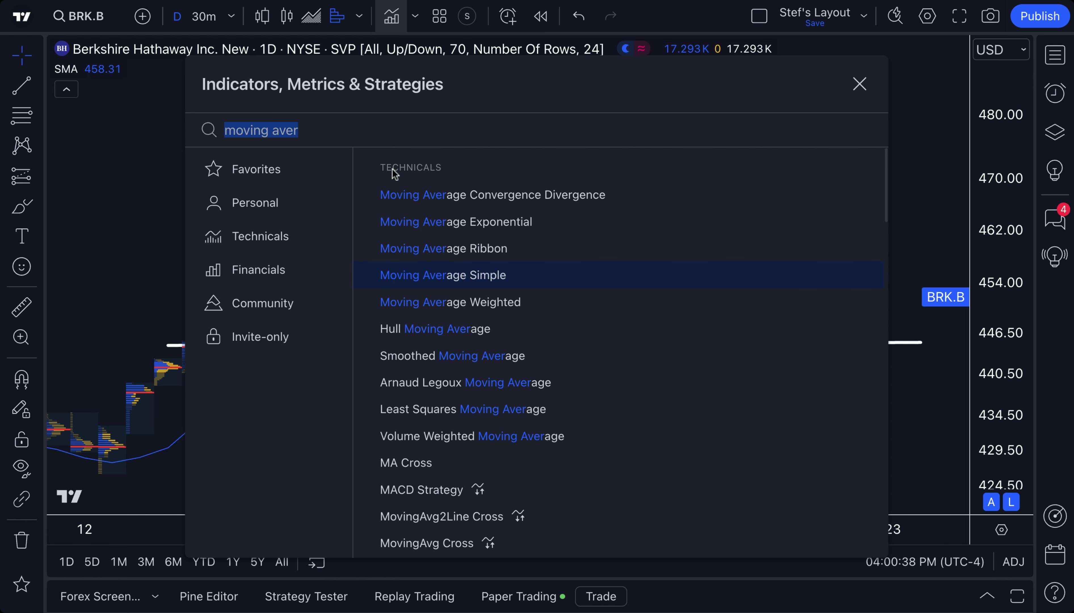
click(329, 134)
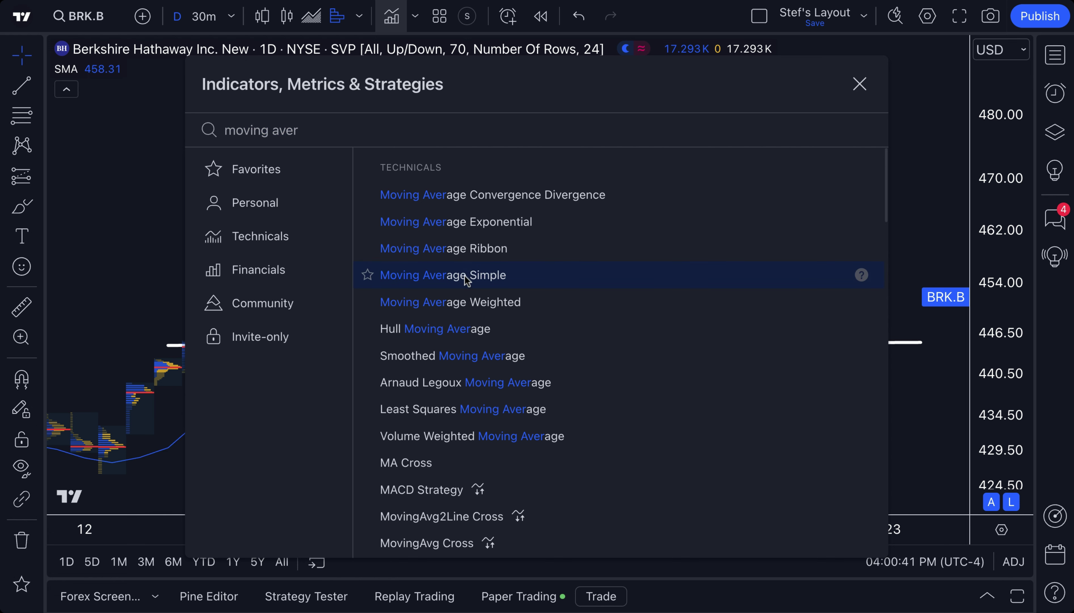
click(860, 84)
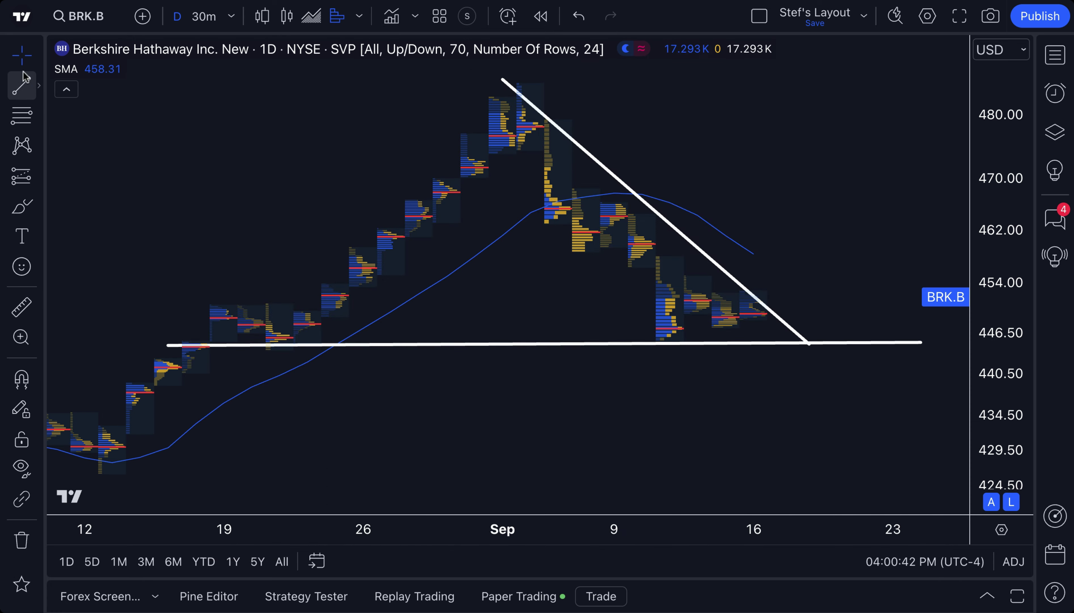
Set the simple moving average's length to 200 and apply the change
scroll(477, 272, up, 2)
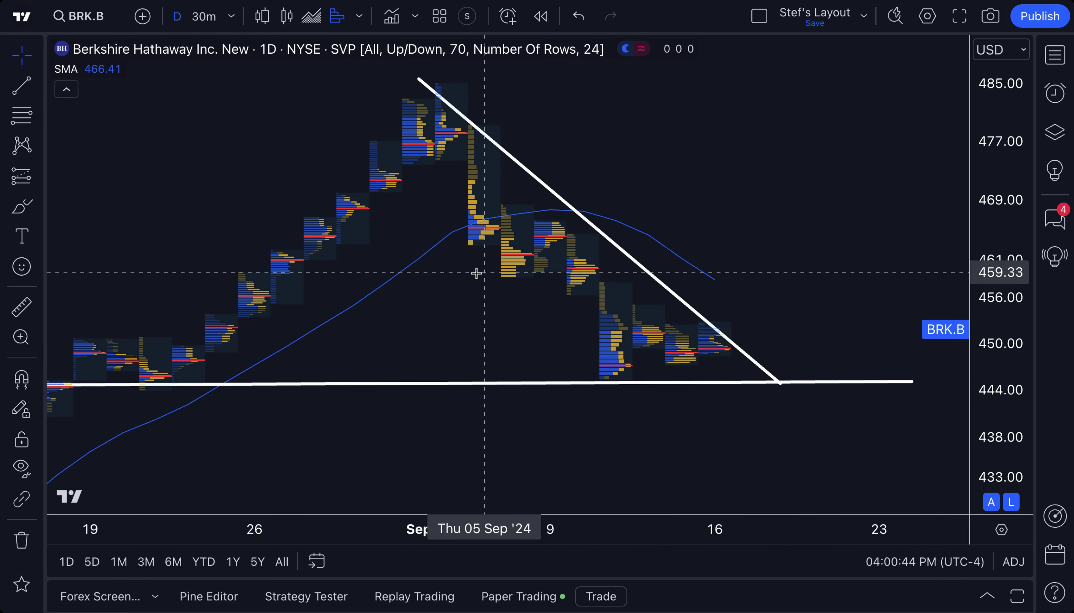
drag(448, 321, 552, 328)
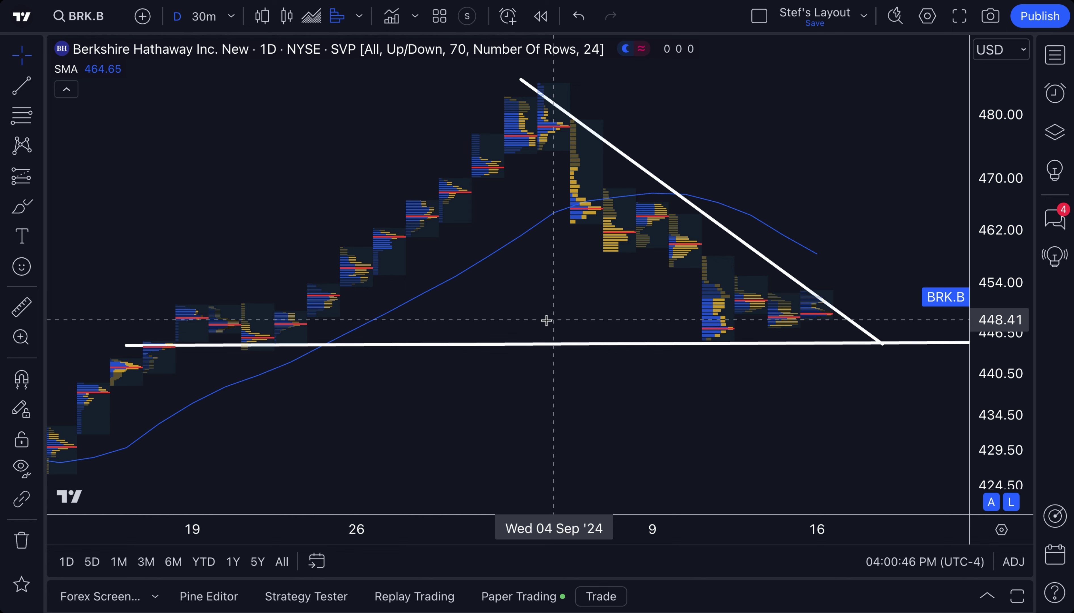
double_click(525, 234)
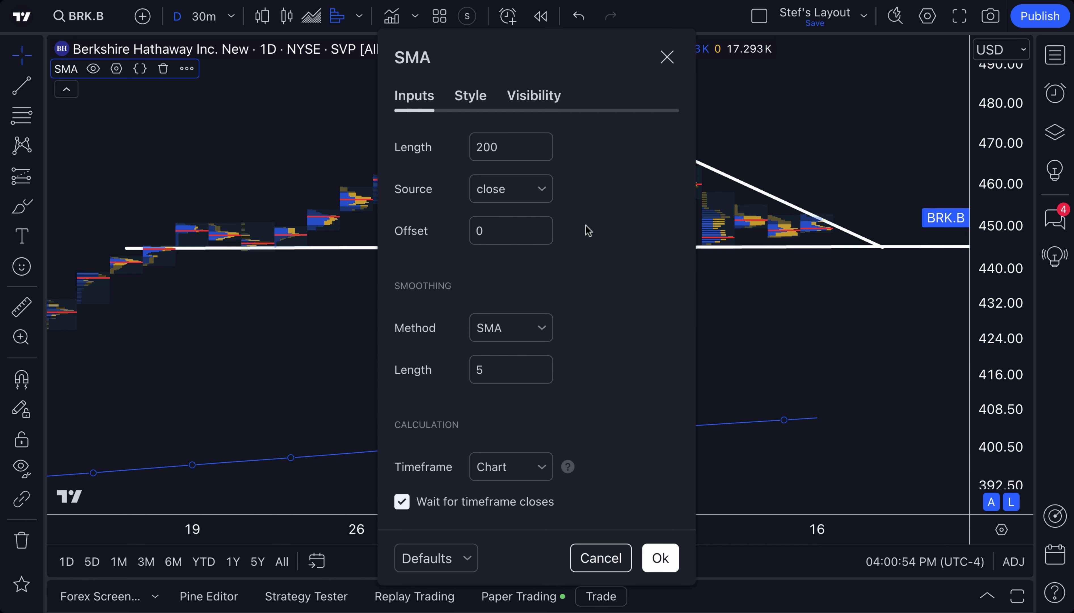
click(660, 558)
Set the simple moving average's length to 50 and apply the change
scroll(556, 334, down, 6)
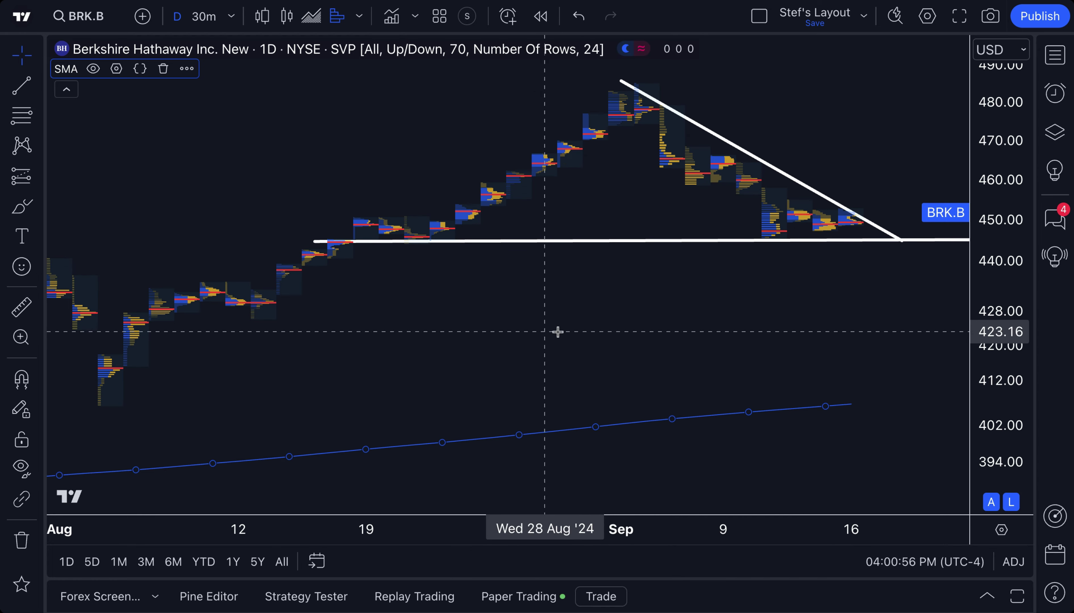
drag(580, 340, 455, 364)
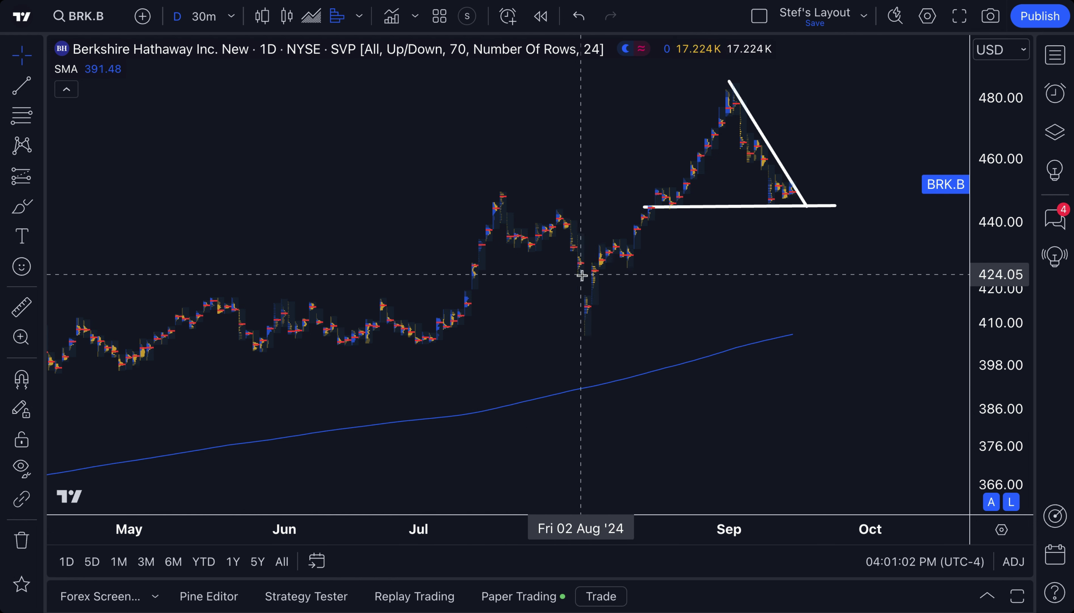
click(629, 379)
double_click(630, 380)
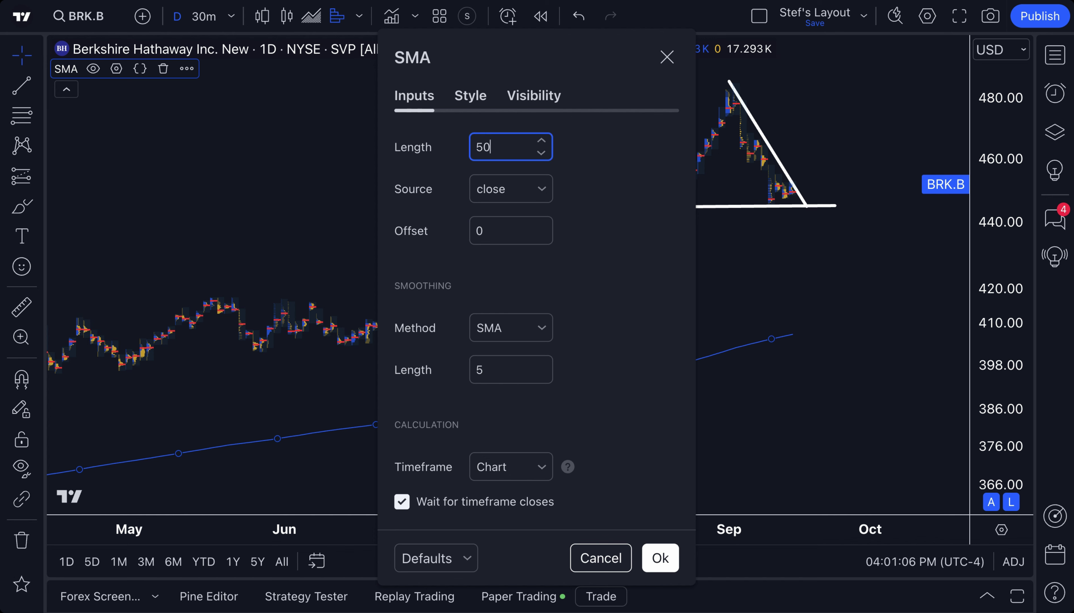
click(661, 558)
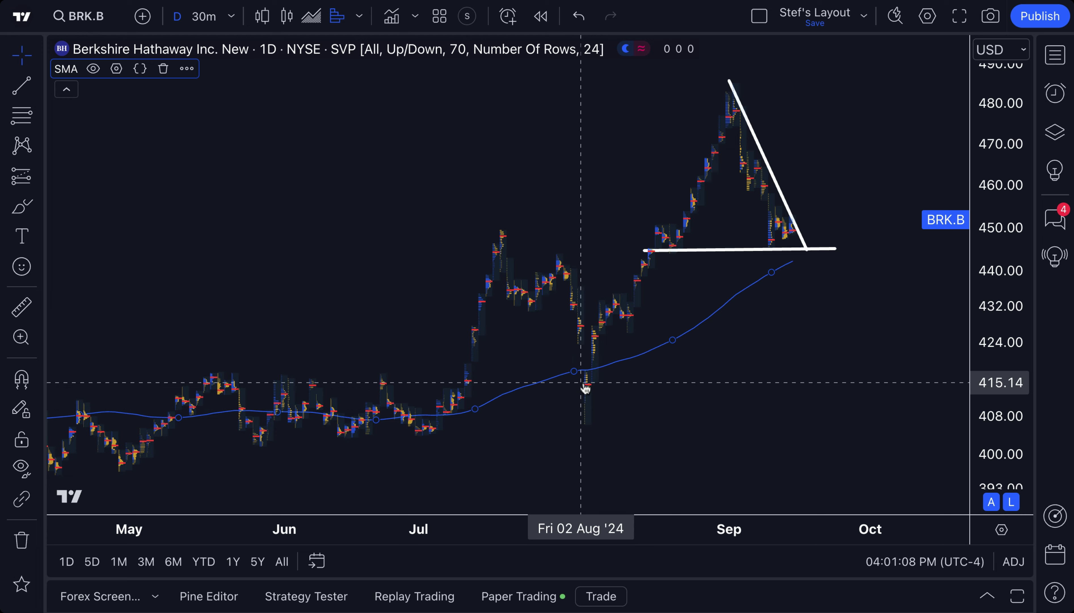
Examine the moving average relative to the late August and September price action and reselect Session volume profile as the chart type
scroll(586, 383, up, 3)
scroll(530, 400, up, 3)
drag(529, 399, 851, 400)
scroll(720, 392, up, 2)
scroll(775, 385, up, 3)
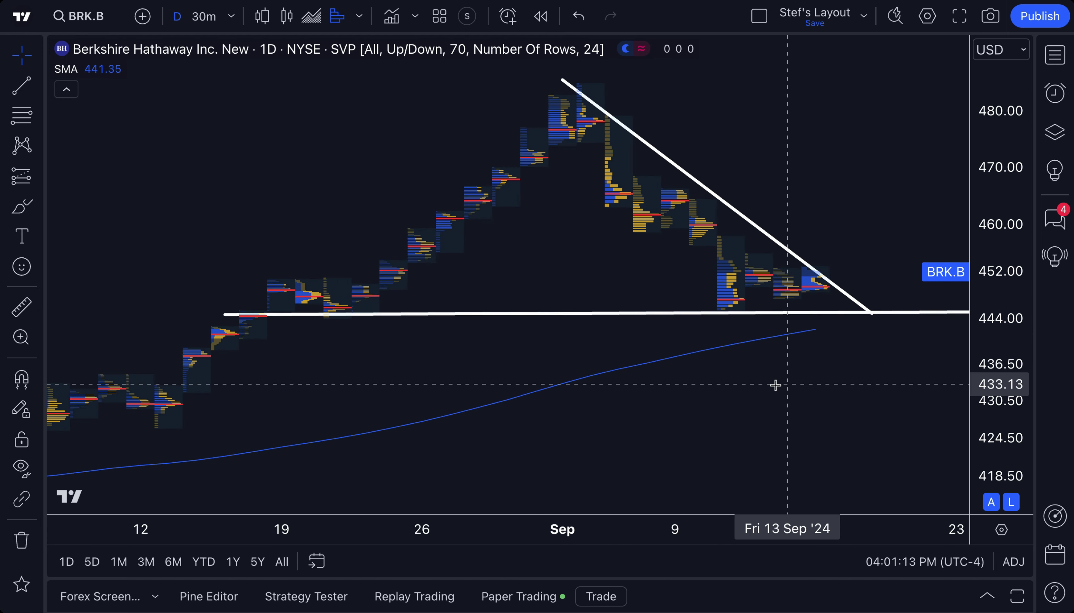
drag(775, 383, 633, 394)
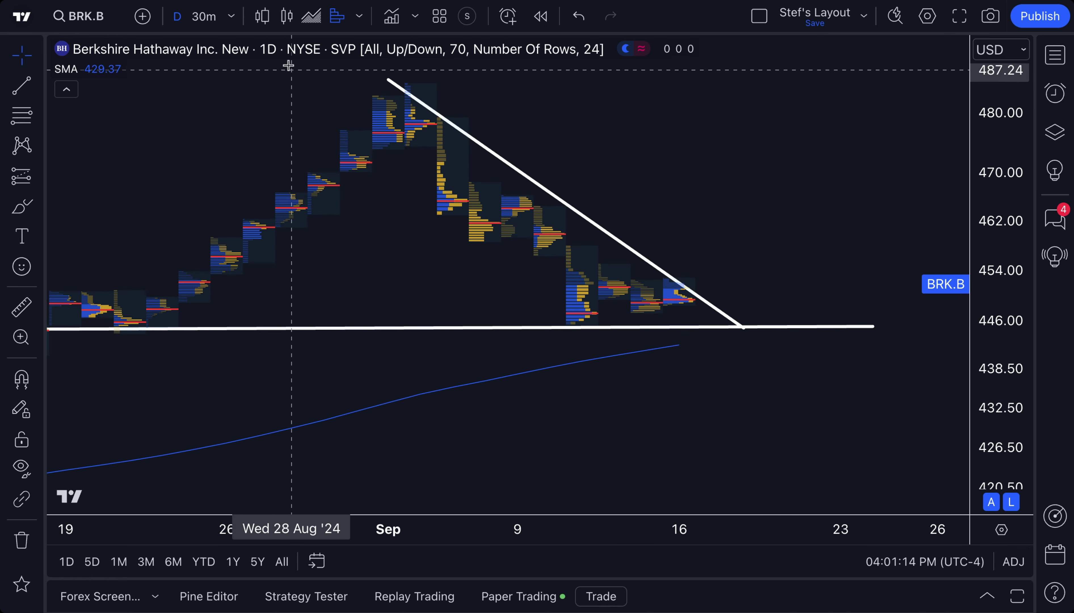
click(359, 16)
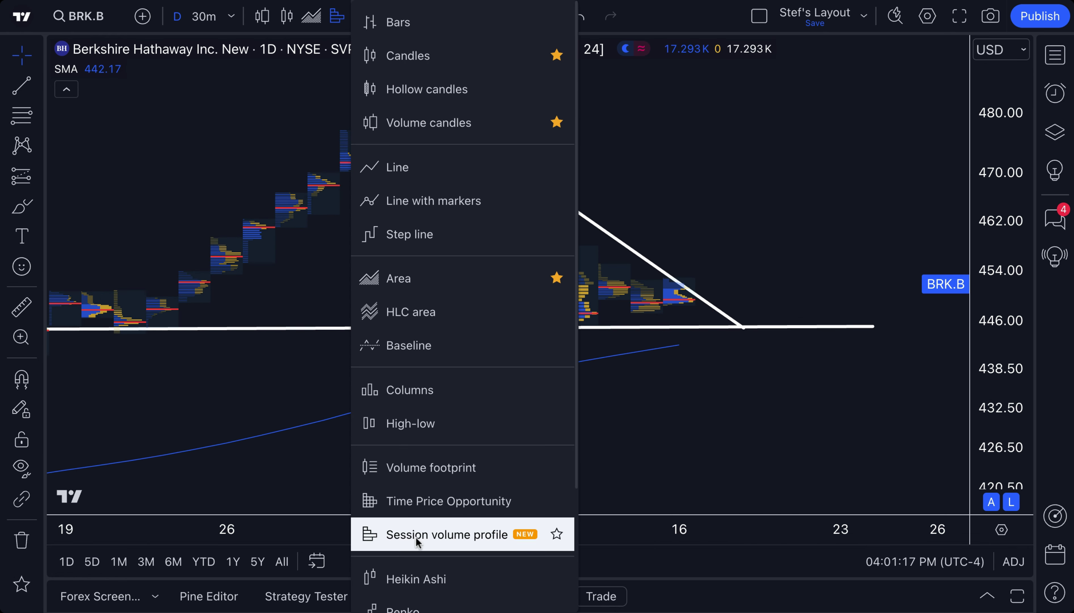
click(442, 534)
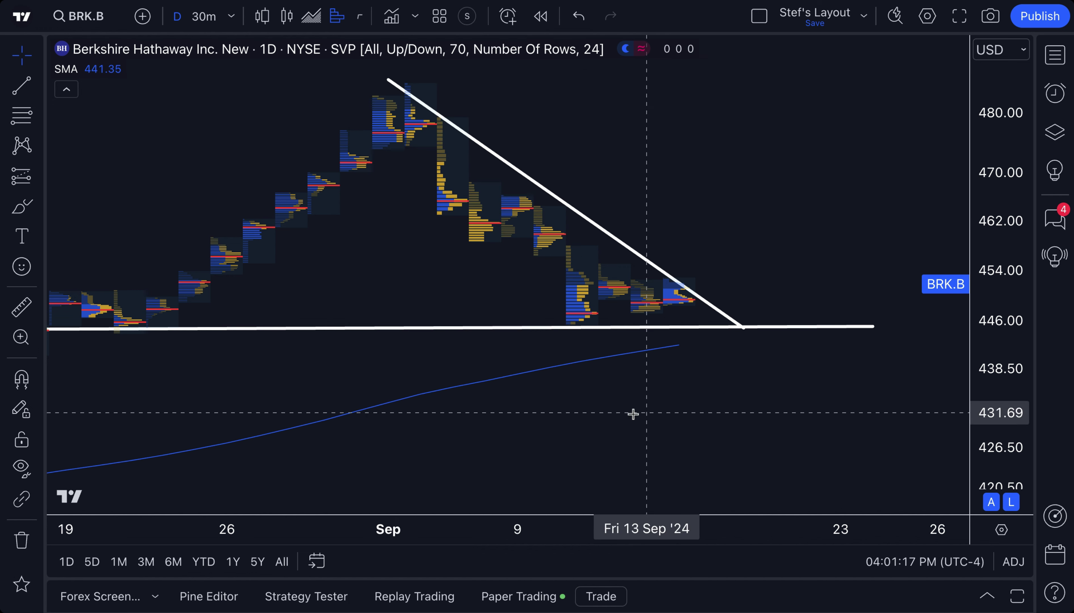
Delete the descending trend line, the horizontal trend line and the simple moving average from the chart
click(641, 262)
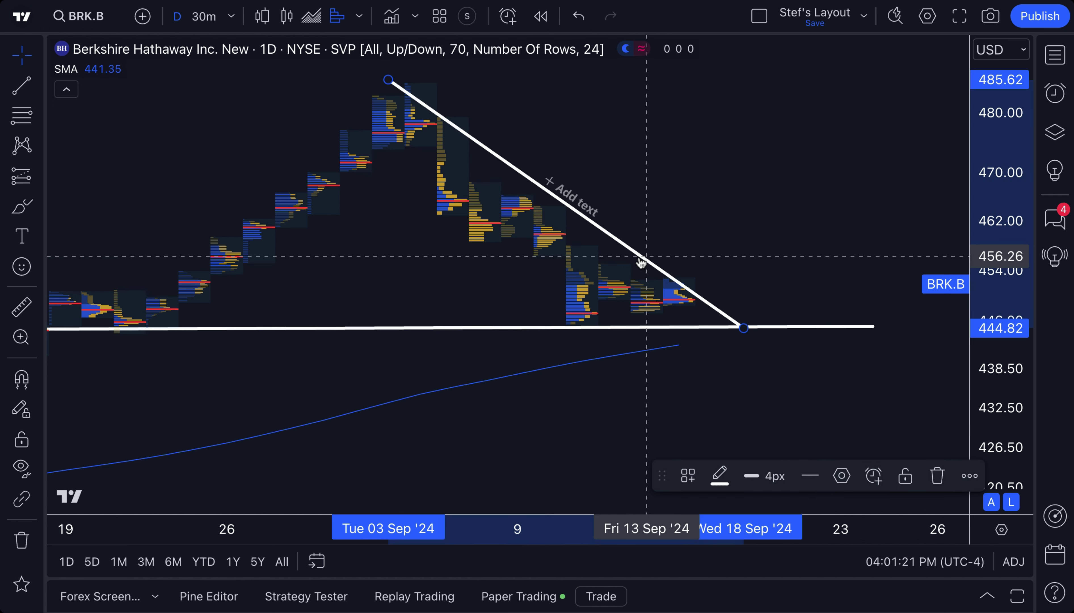
key(Delete)
click(687, 327)
key(Delete)
click(653, 354)
key(Delete)
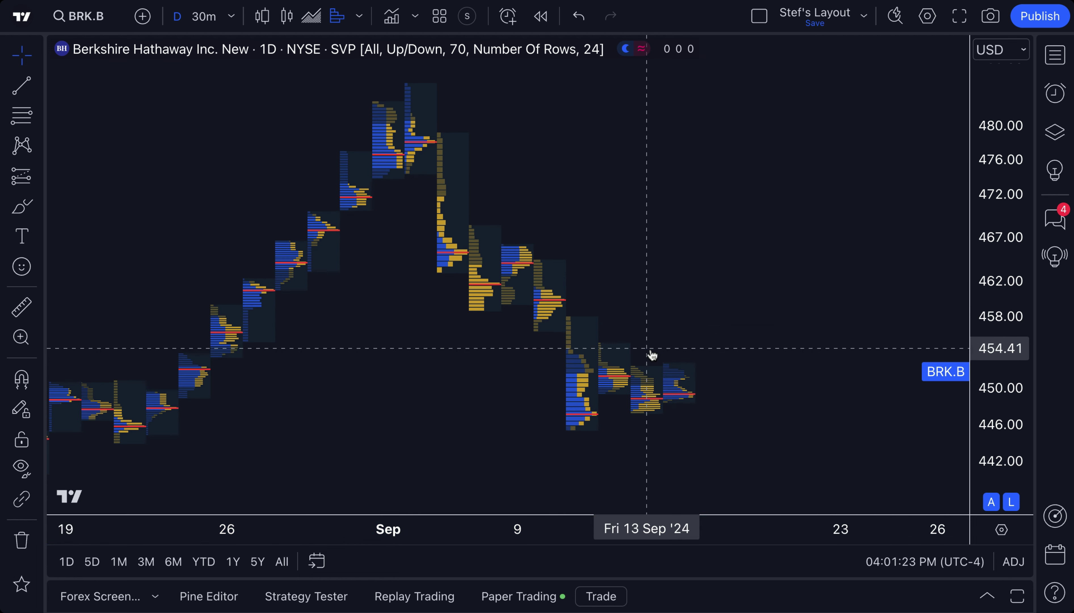
Search the indicators for "volume" and add the technical Volume indicator to the chart
drag(431, 373, 548, 348)
scroll(547, 348, up, 2)
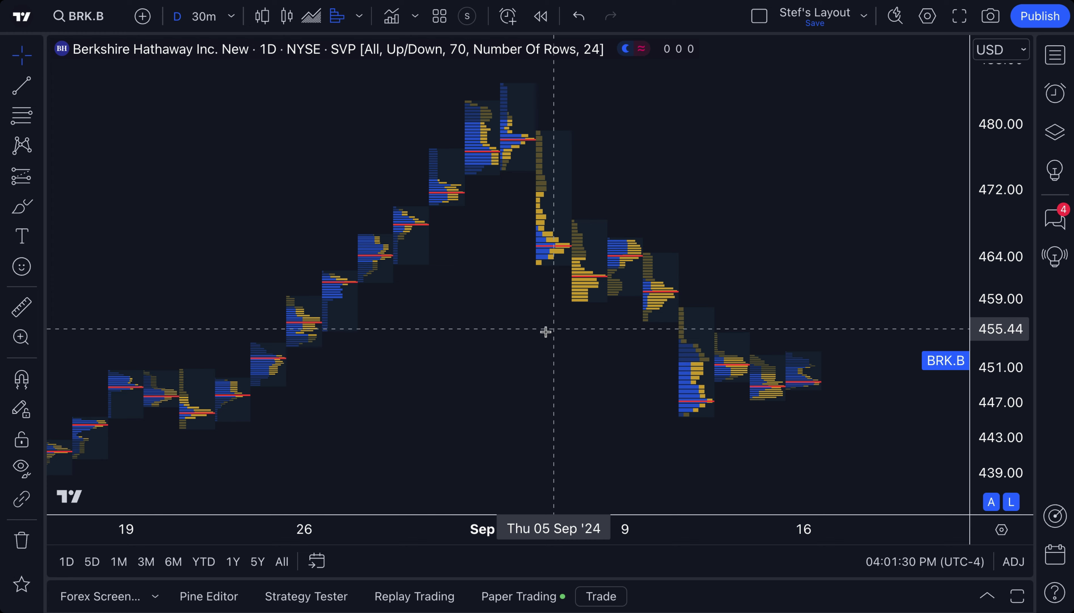
drag(546, 331, 462, 342)
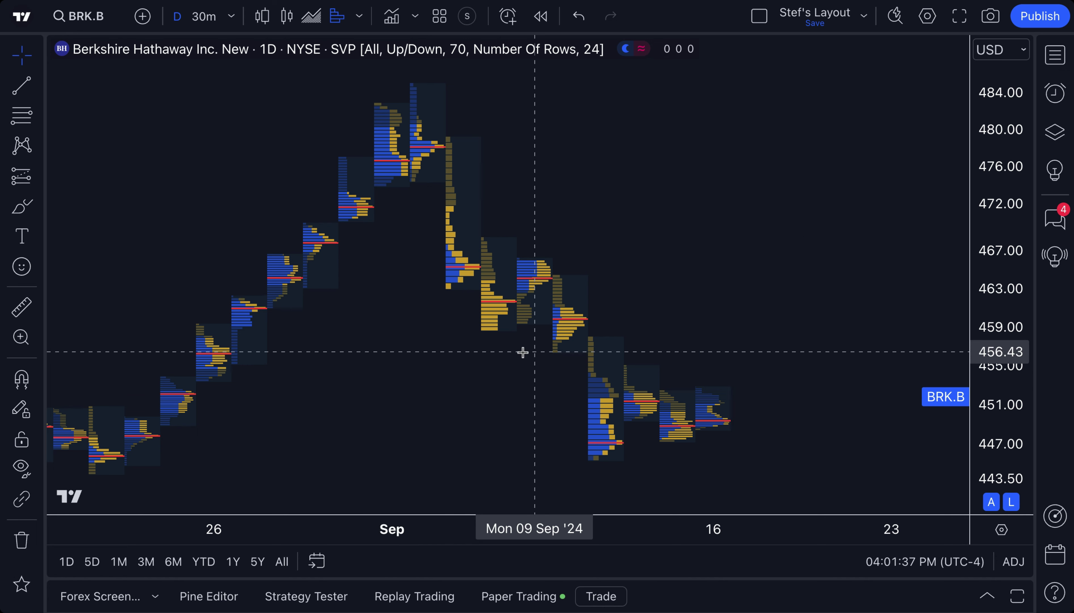
drag(434, 386, 492, 388)
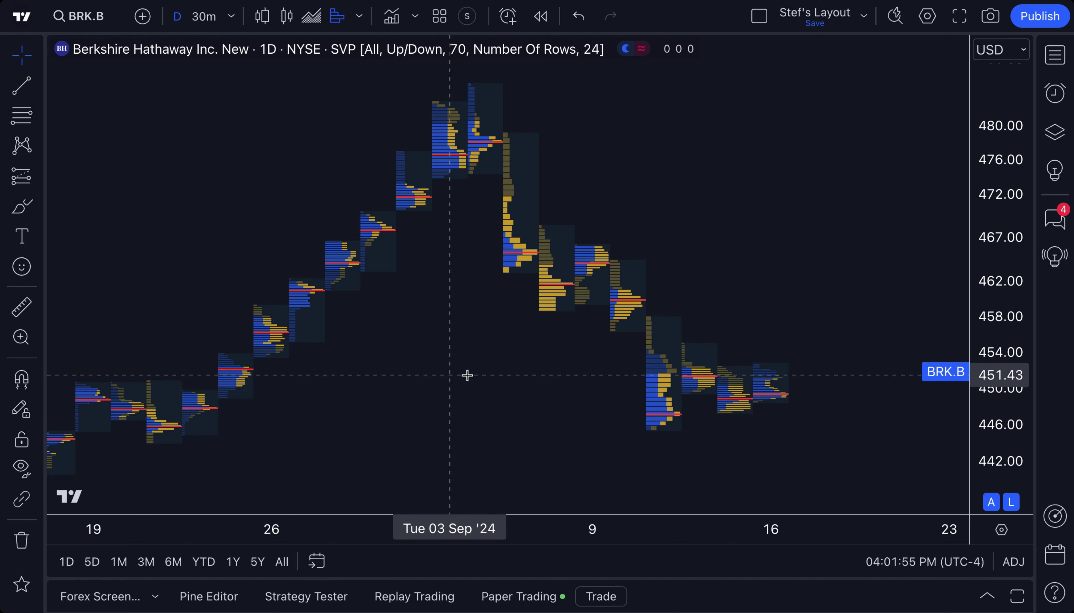
key(slash)
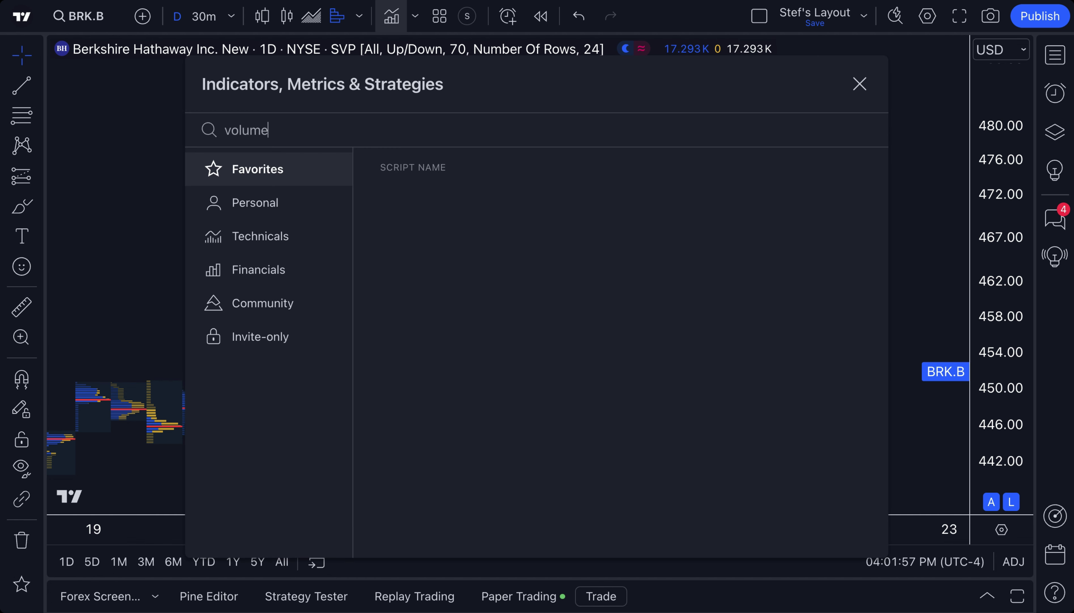
click(444, 375)
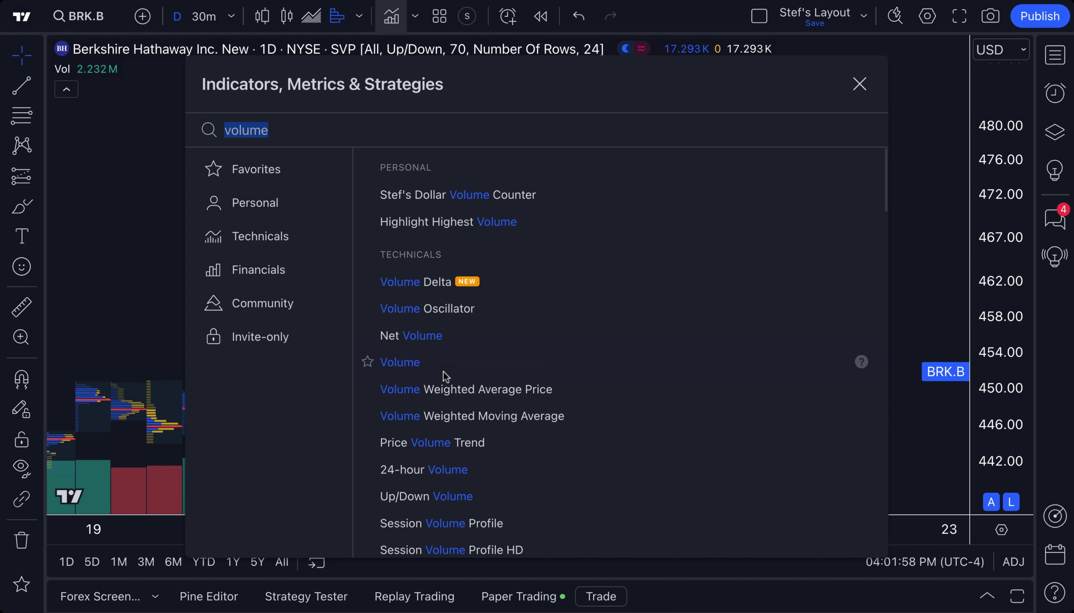
click(859, 87)
Examine the daily volume bars alongside the session volume profiles from mid-July to 16 Sep '24
scroll(516, 314, down, 4)
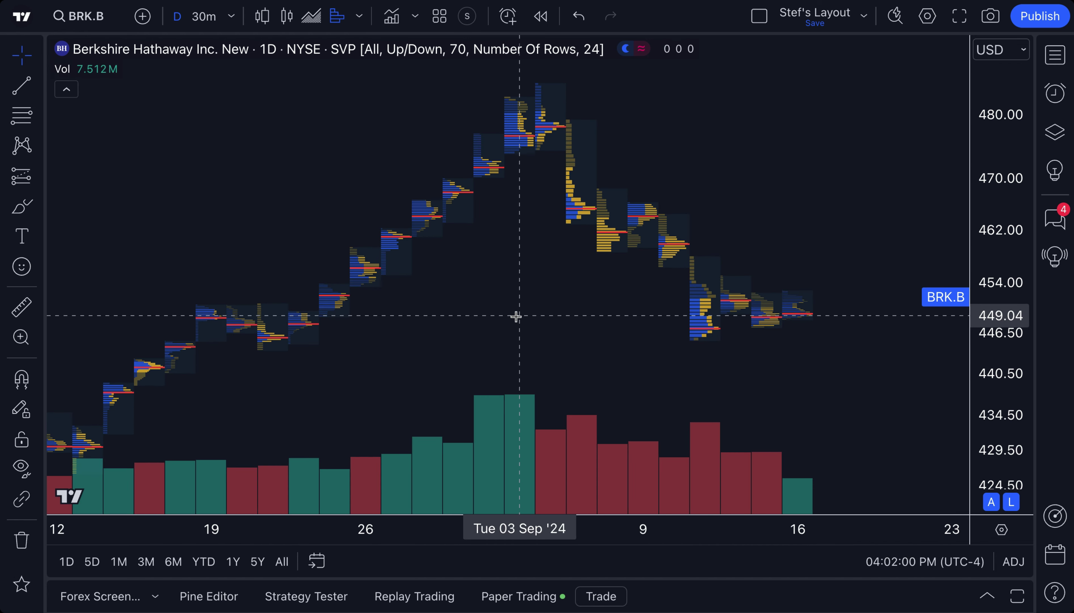
scroll(514, 314, down, 2)
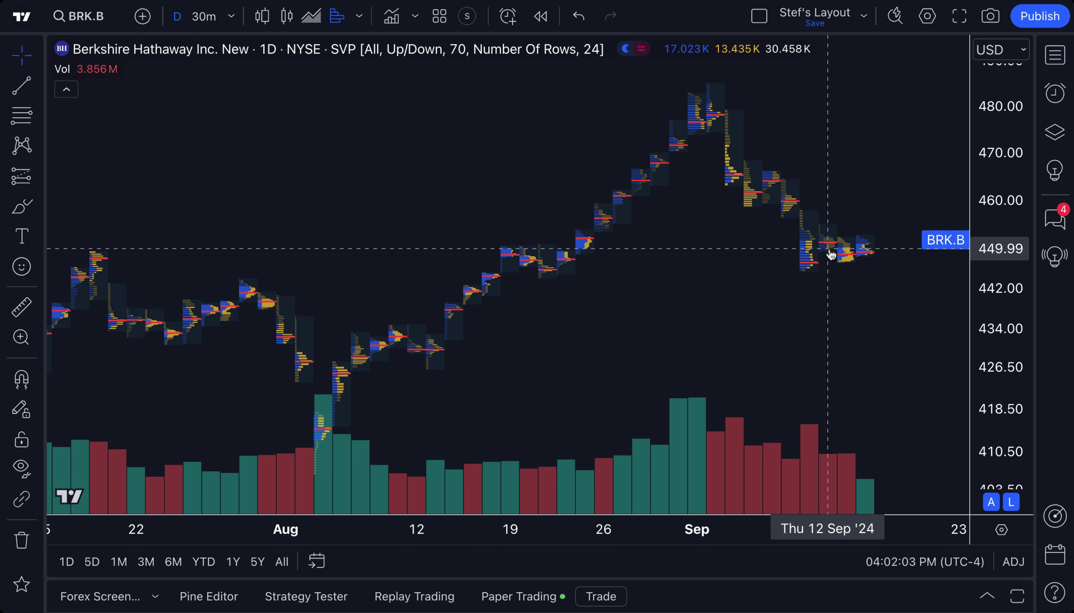
scroll(810, 252, up, 2)
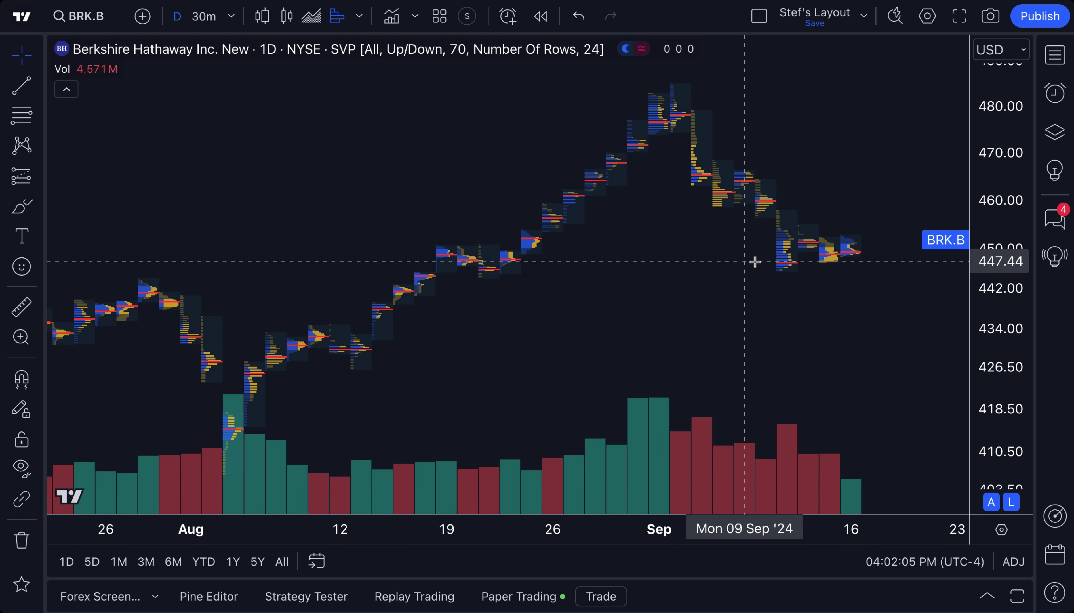
drag(689, 290, 668, 292)
scroll(628, 292, up, 2)
scroll(636, 291, right, 2)
scroll(683, 281, left, 2)
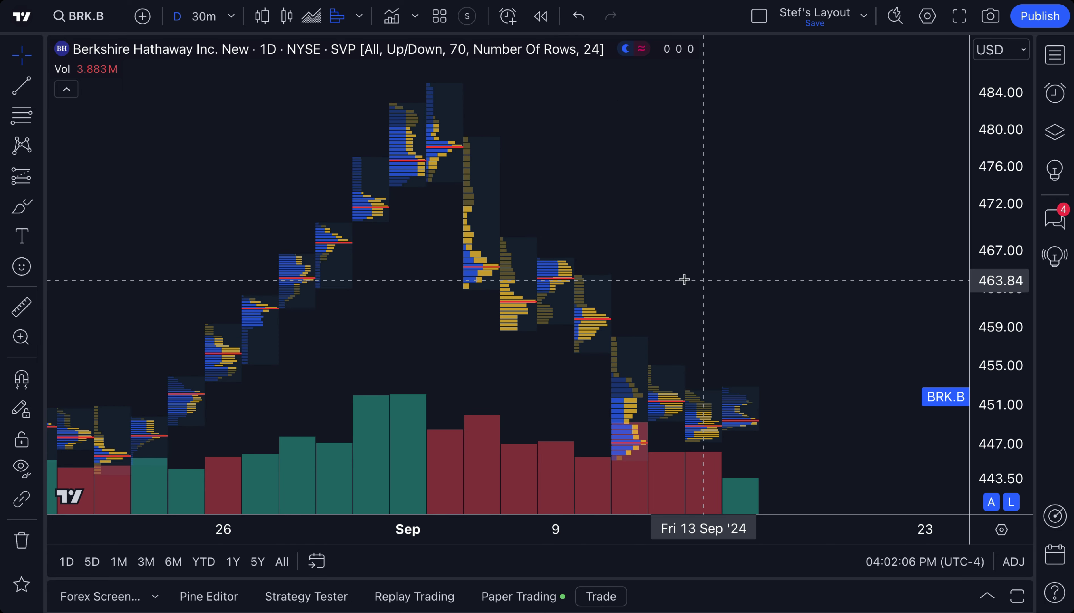
scroll(683, 280, up, 2)
Switch the chart type to candles for comparison and return it to Session volume profile
click(287, 16)
scroll(486, 225, down, 1)
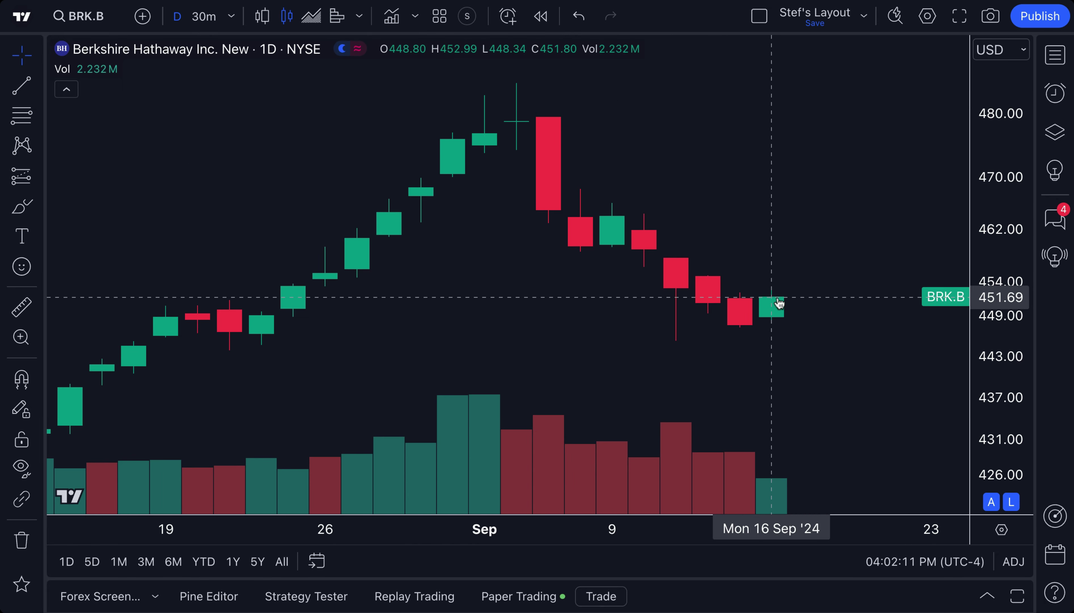
scroll(769, 314, up, 1)
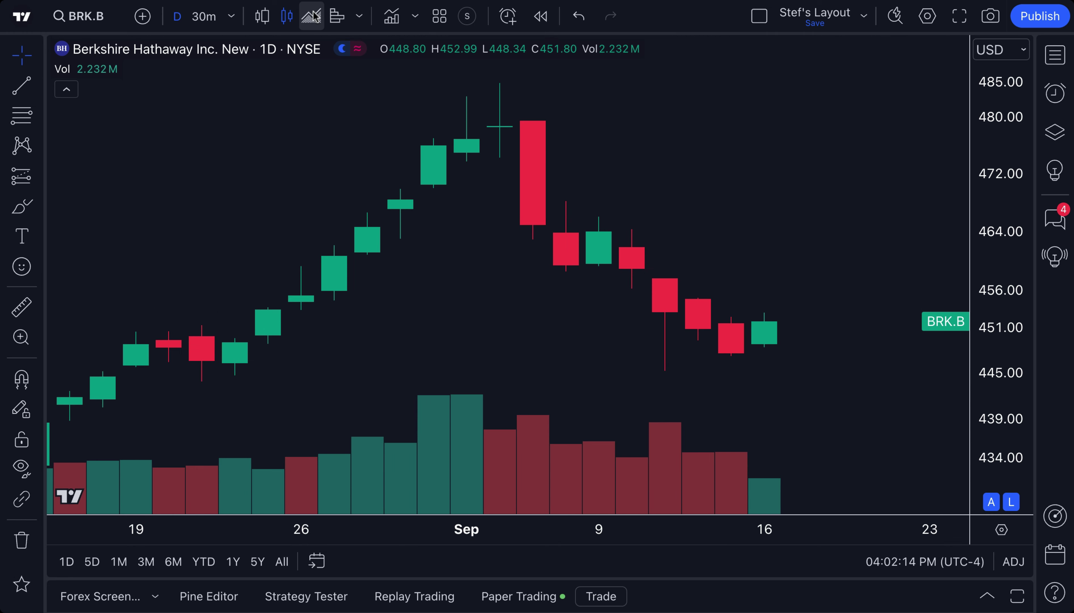
click(327, 18)
scroll(526, 194, up, 2)
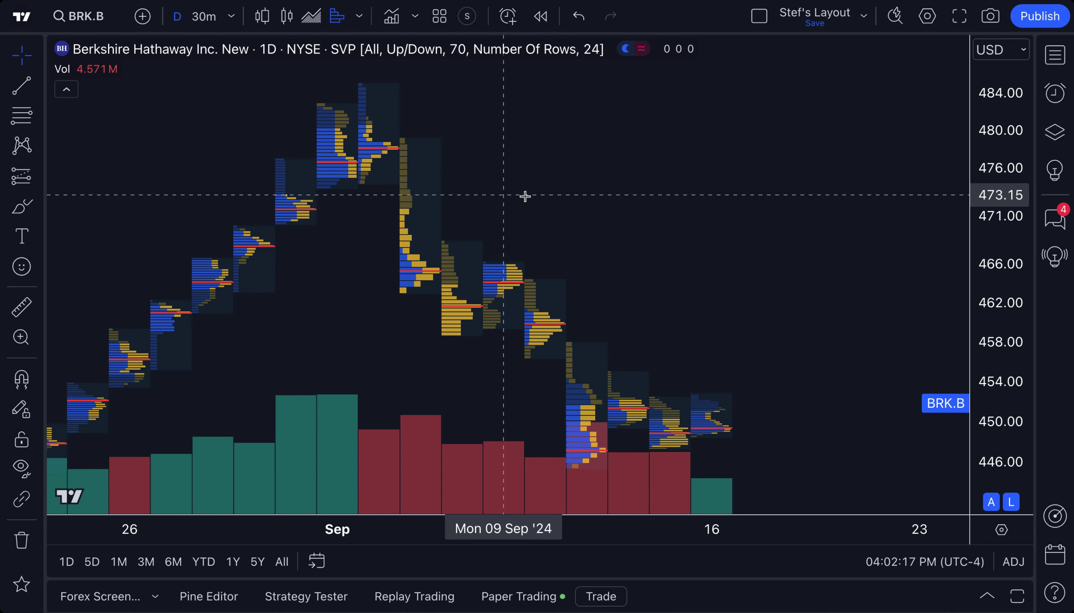
Examine the individual session volume profiles and their red price lines for early to mid-September '24
drag(542, 201, 609, 207)
scroll(673, 338, up, 2)
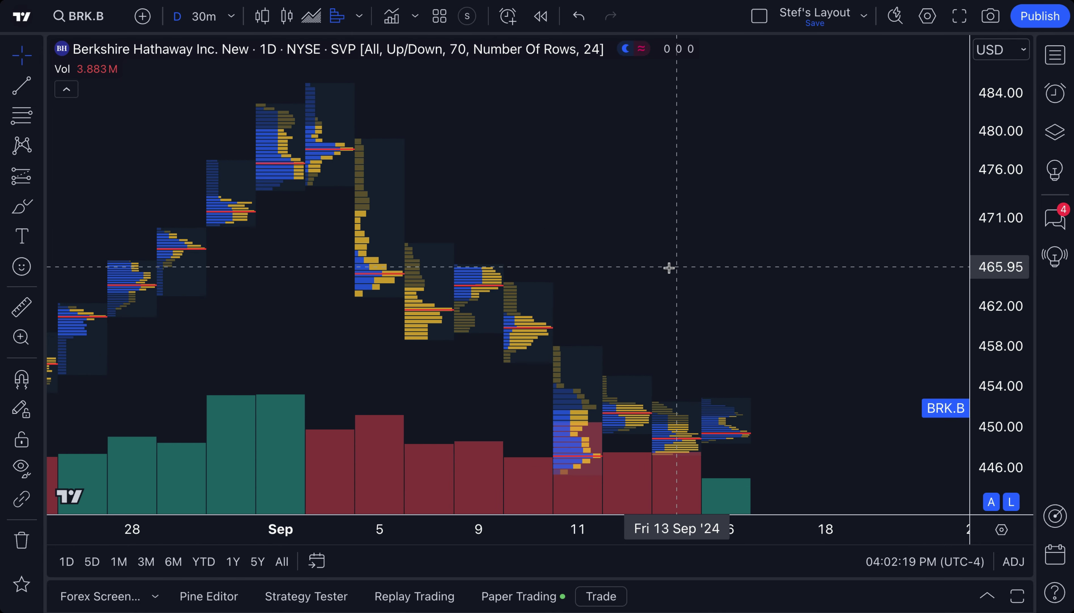
drag(994, 424, 997, 391)
scroll(810, 333, left, 2)
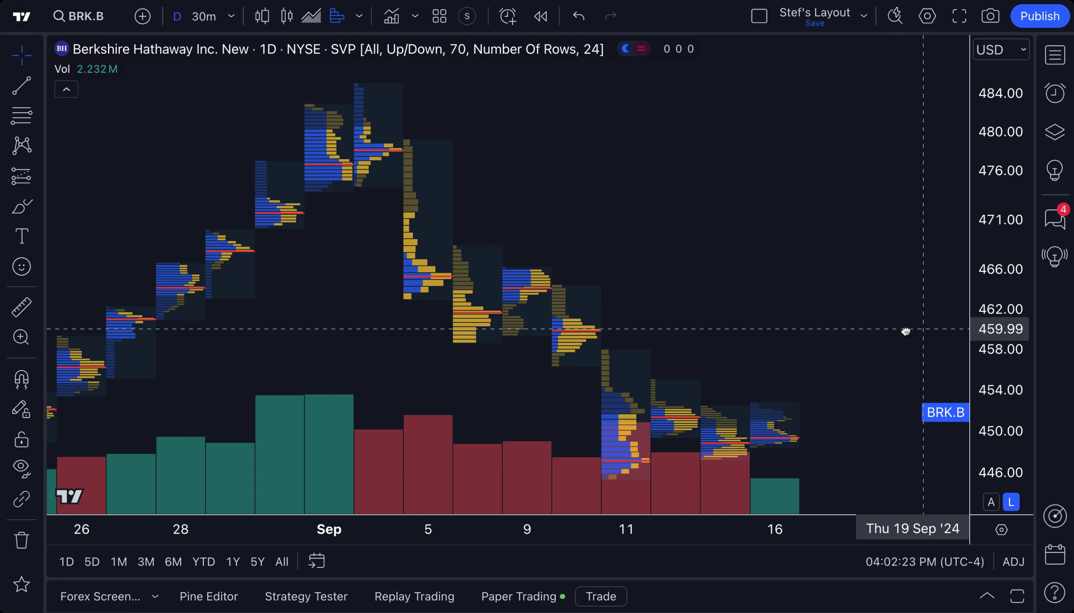
scroll(827, 333, up, 2)
drag(815, 330, 799, 187)
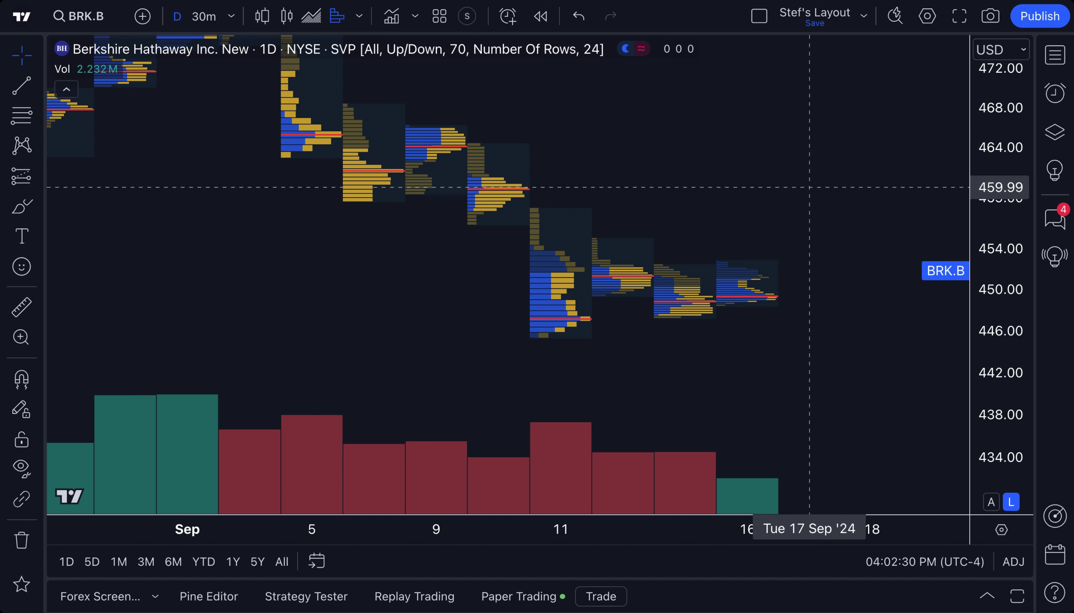
scroll(787, 199, up, 4)
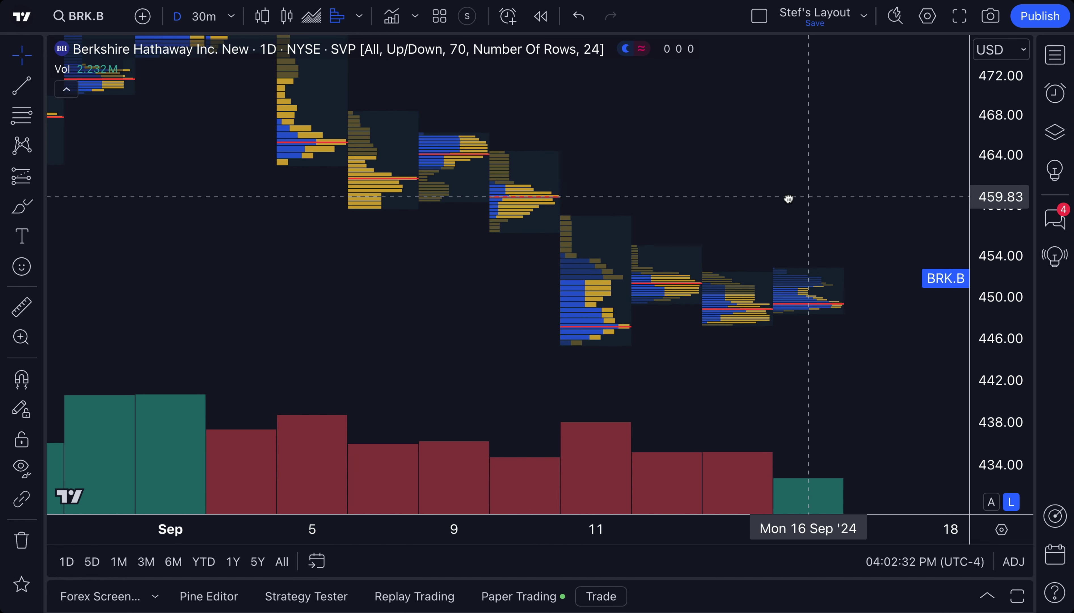
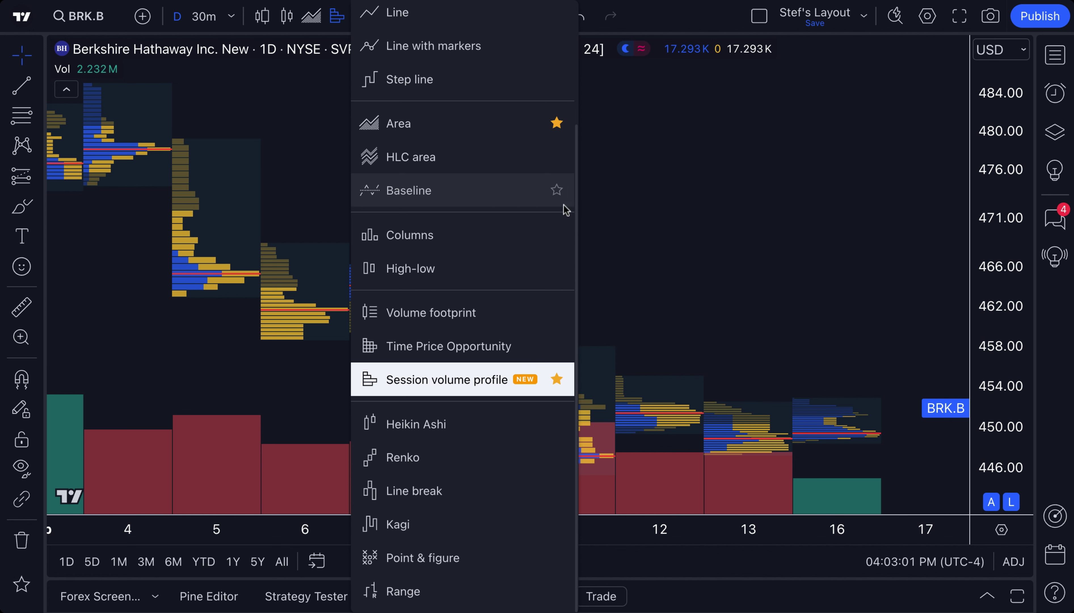
Remove the Area chart type from the favorites
click(556, 124)
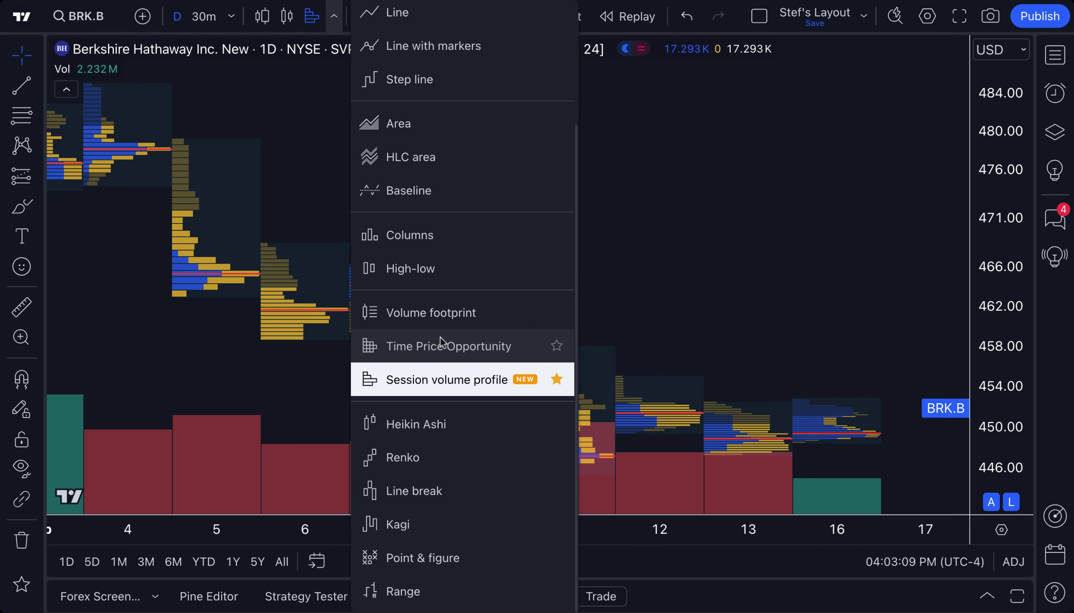
click(623, 280)
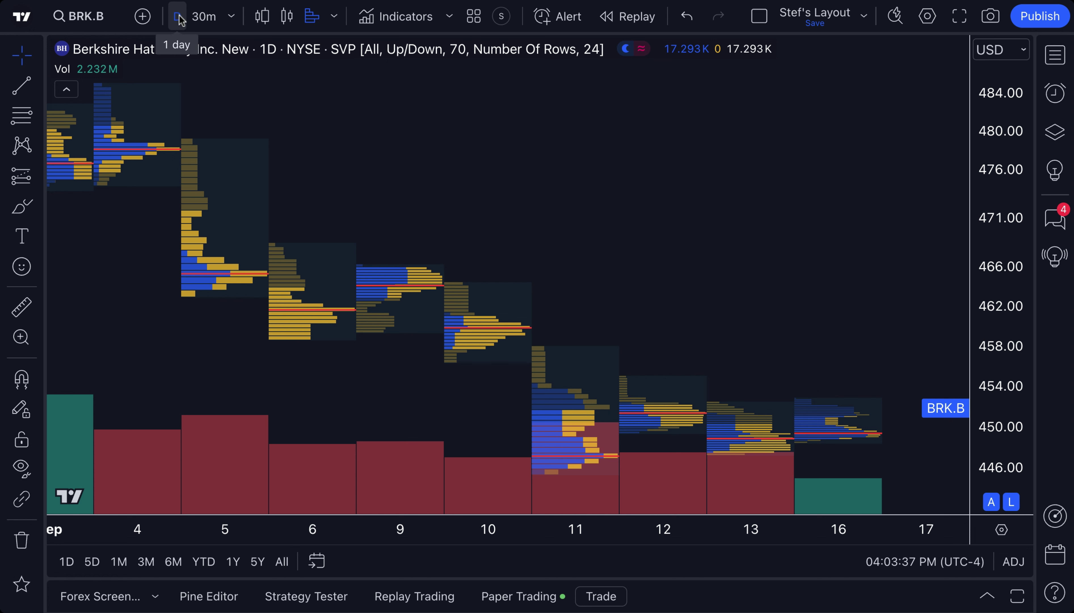
Switch the chart to the 30-minute interval and examine the session volume profiles from 4 to 16 Sep '24
click(205, 17)
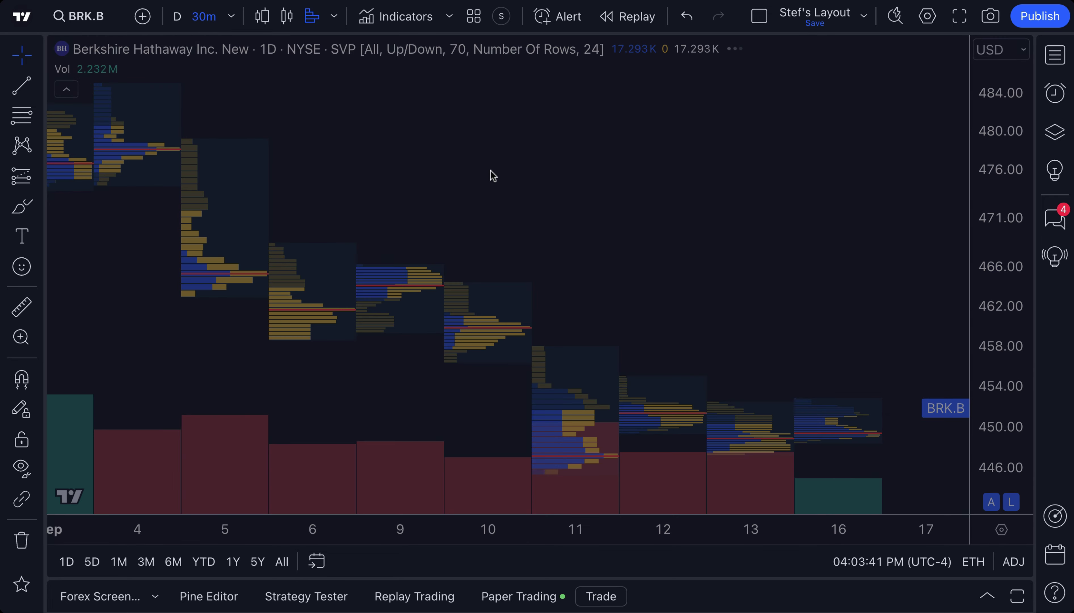
scroll(523, 218, down, 5)
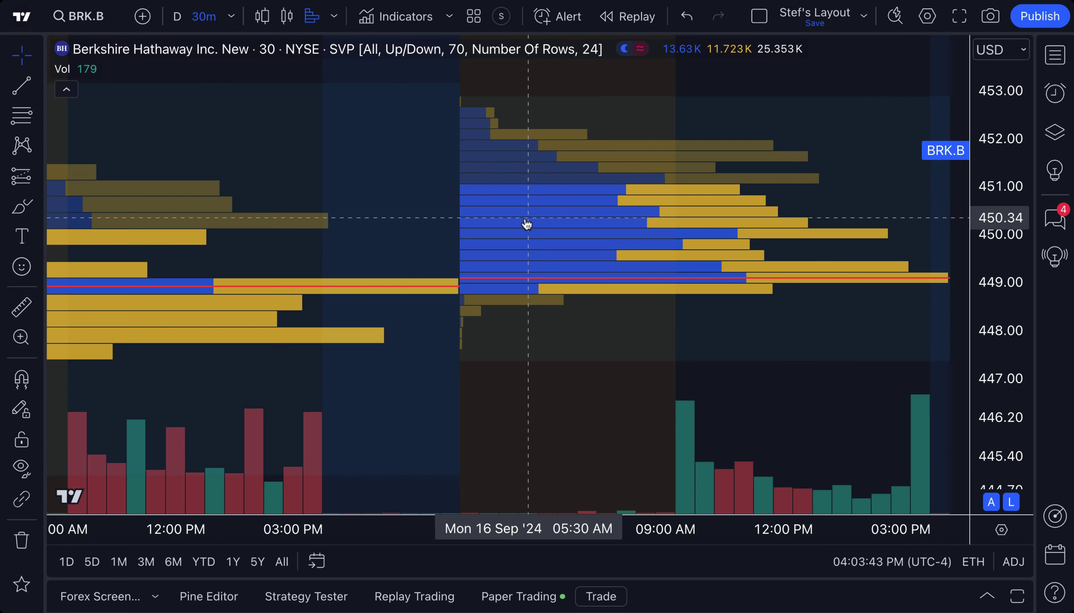
scroll(527, 222, down, 6)
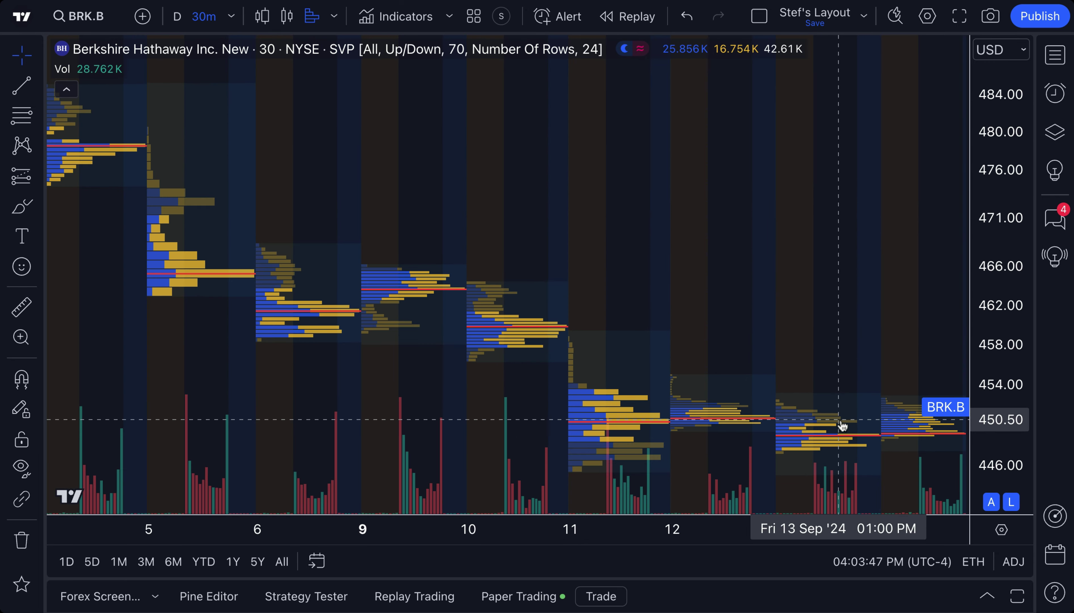
scroll(840, 422, down, 1)
scroll(841, 420, up, 3)
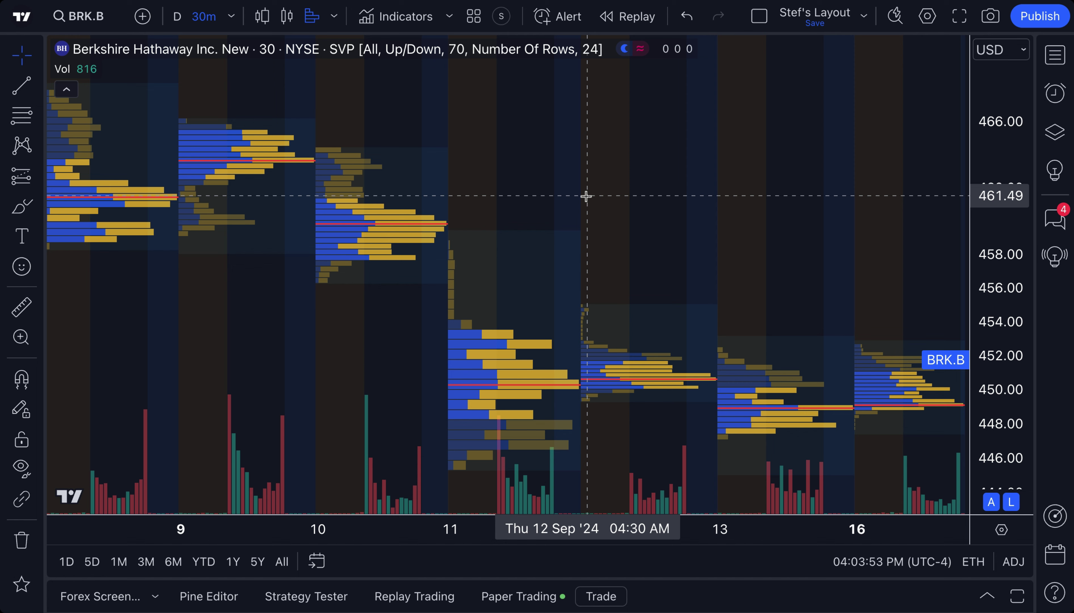
scroll(585, 196, up, 2)
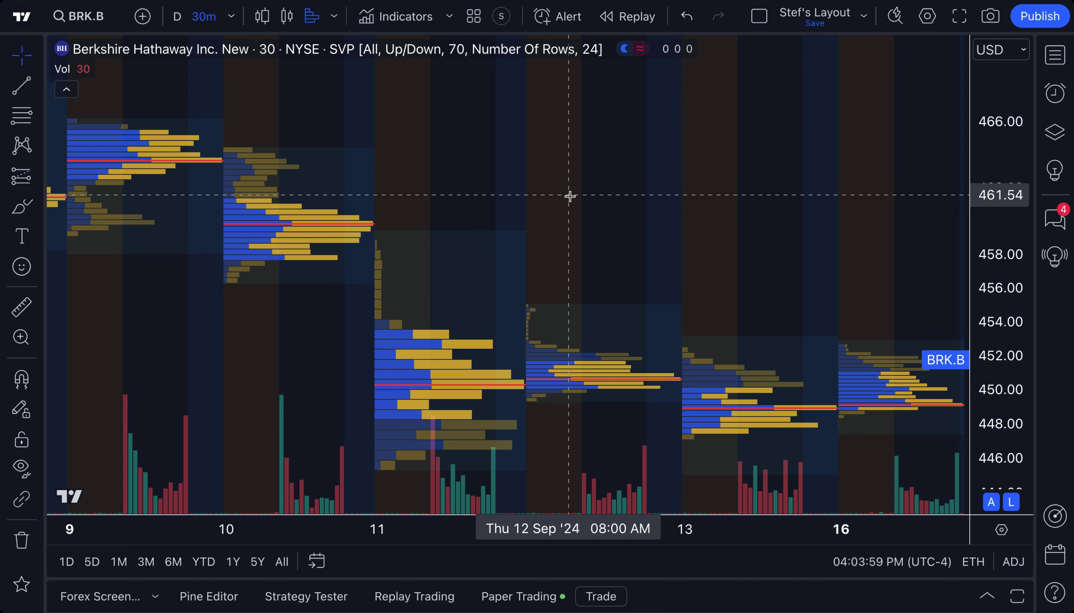
scroll(493, 244, down, 3)
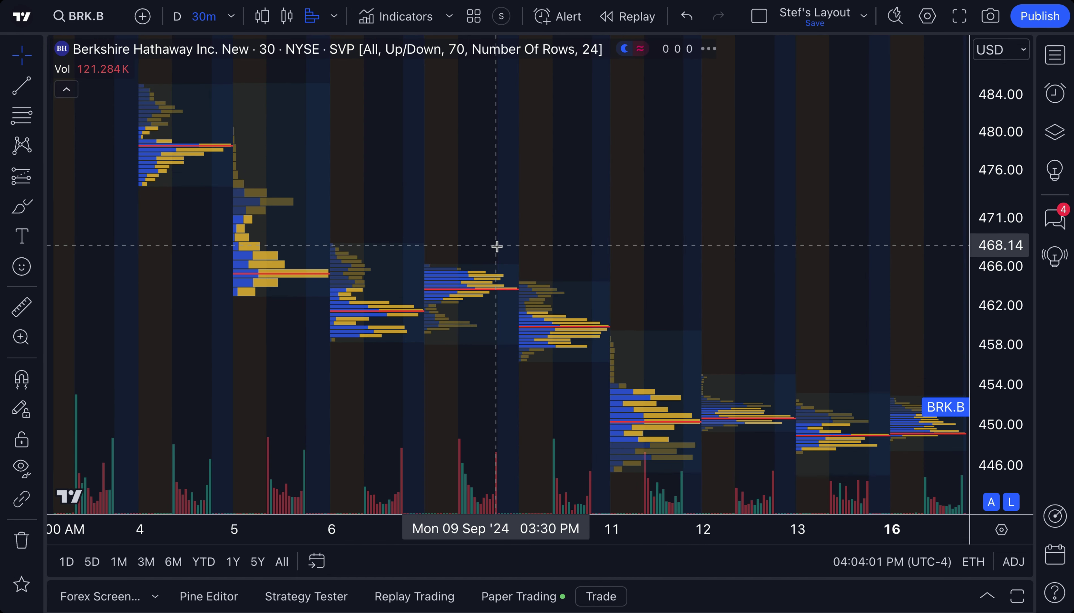
Keep the Session volume profile chart type and try it on the 1-week interval
click(335, 17)
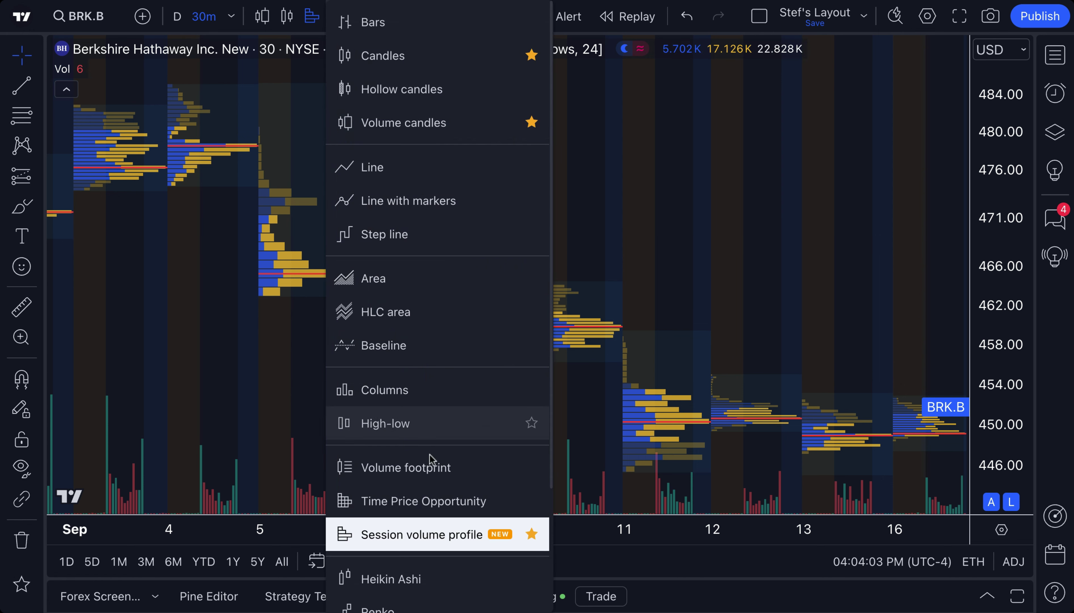
click(411, 535)
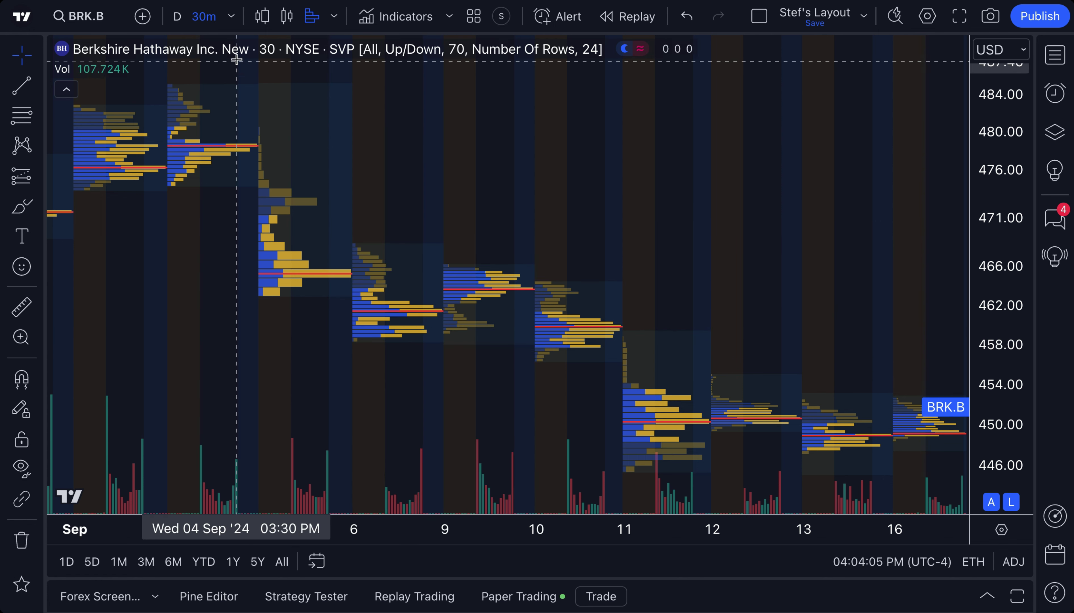
click(231, 16)
scroll(300, 392, down, 5)
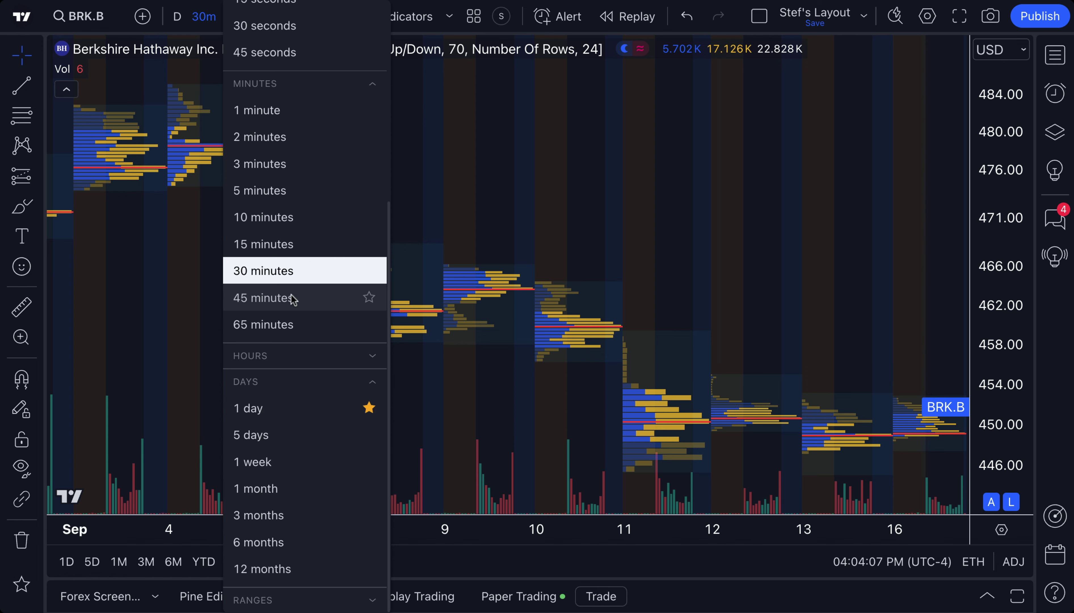
click(293, 462)
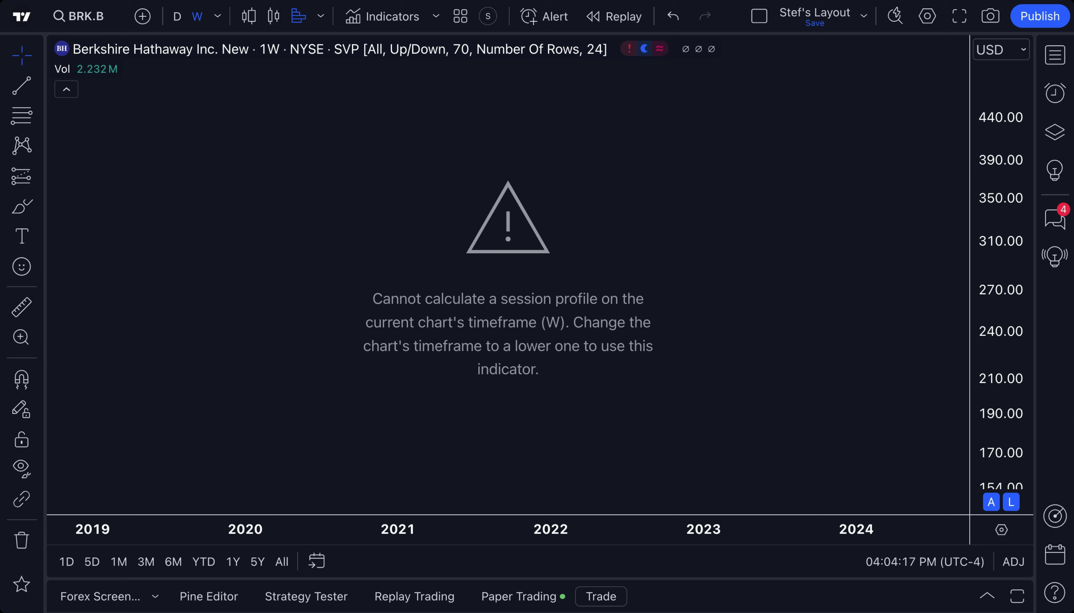
Return the chart to the daily interval and view the session volume profiles from late August to 16 Sep '24
click(177, 16)
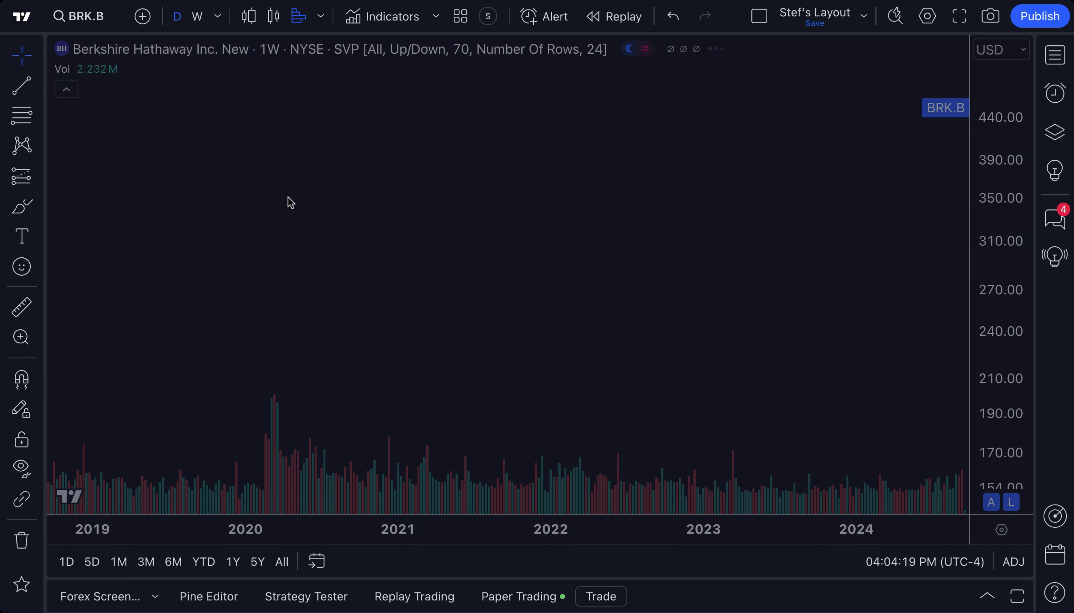
scroll(540, 290, up, 15)
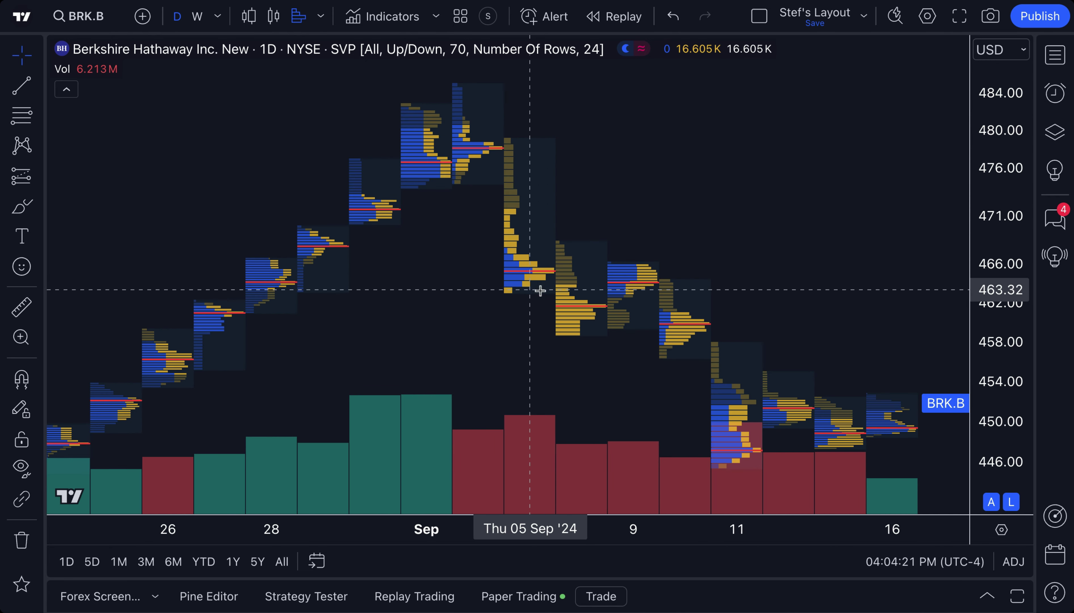
scroll(619, 218, right, 5)
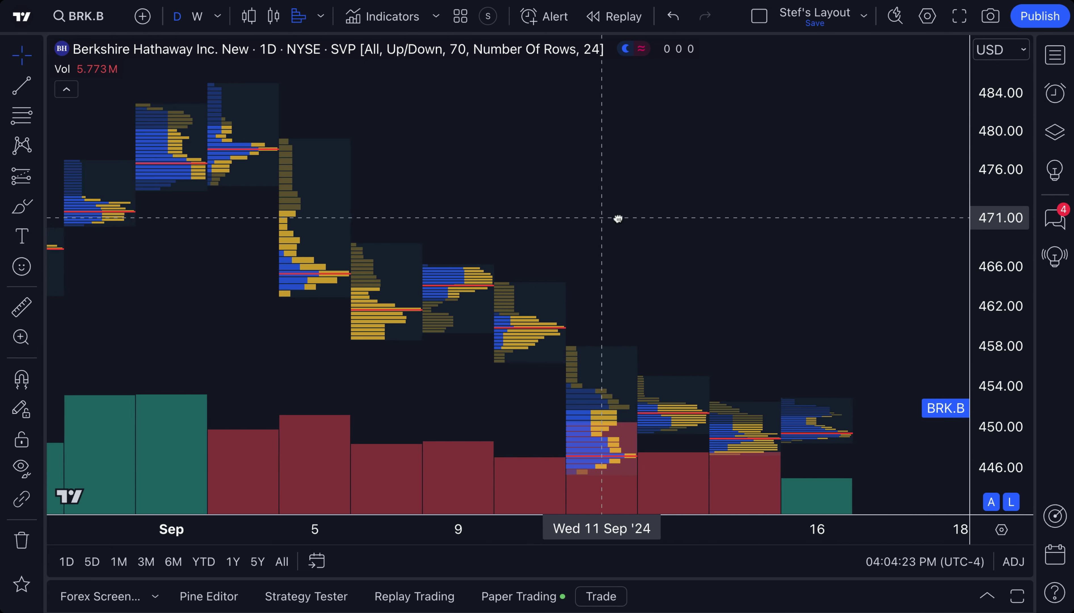
scroll(556, 246, down, 1)
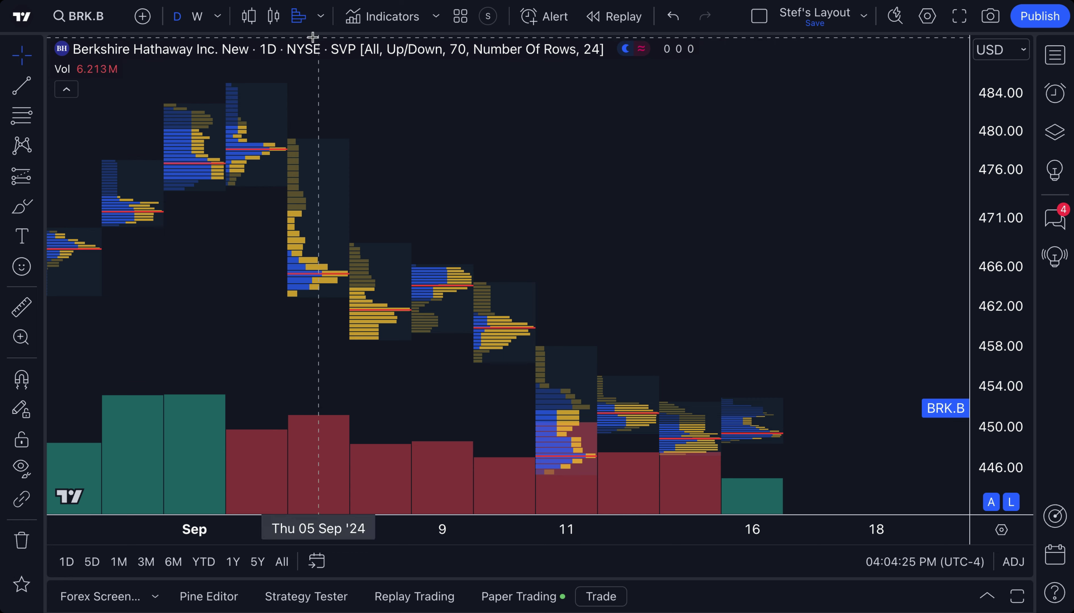
click(321, 16)
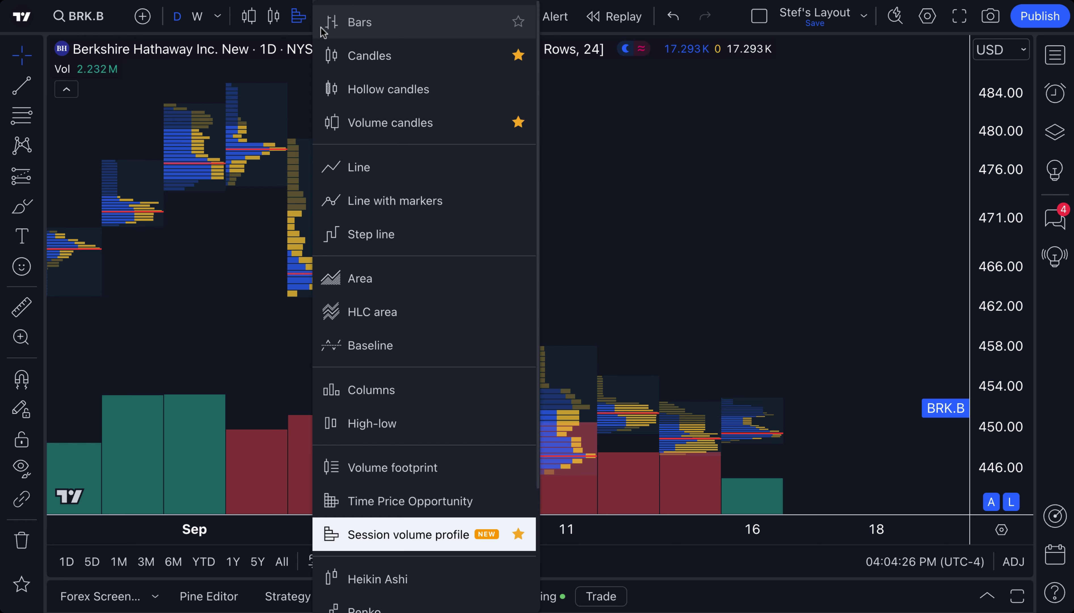
click(772, 292)
Circle the 9 Sep '24 session profile with the Brush, then delete the drawing and leave the drawing tool
click(38, 213)
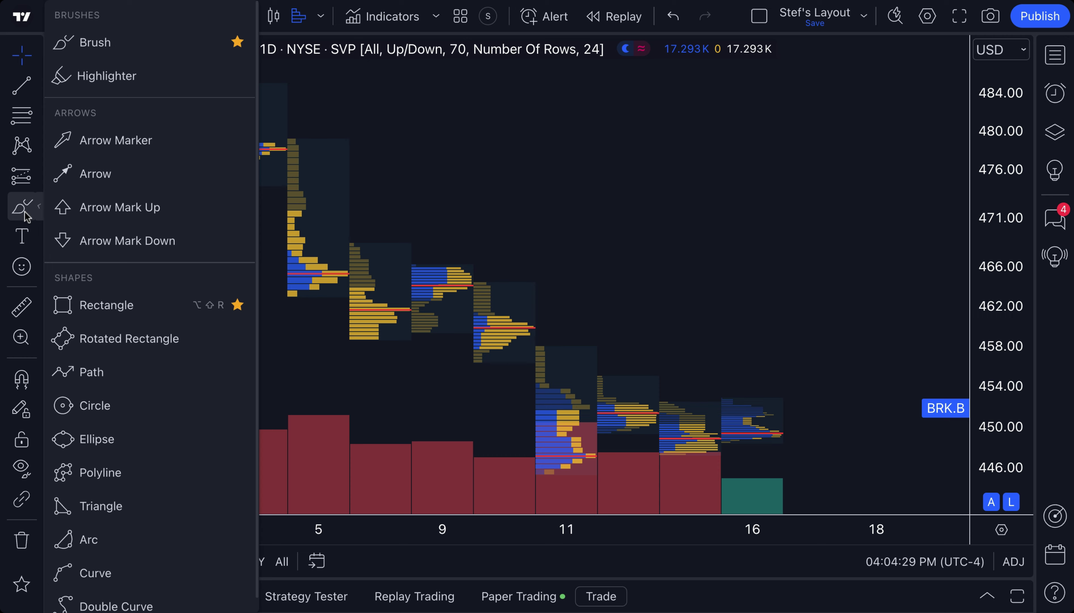
click(87, 41)
scroll(741, 384, down, 1)
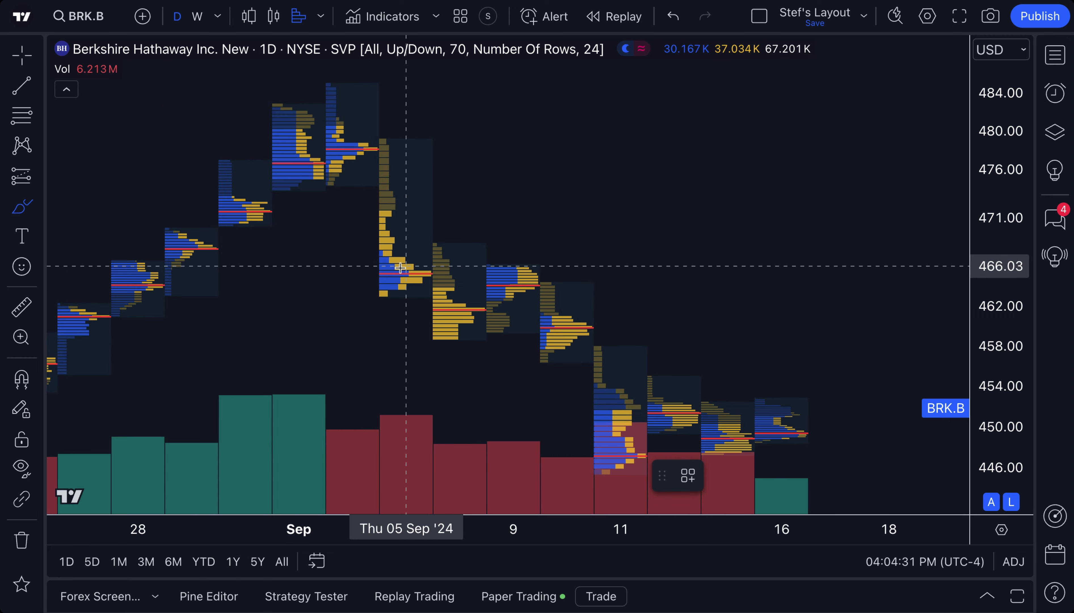
scroll(494, 258, down, 1)
mouse_move(569, 249)
mouse_down()
mouse_move(528, 304)
mouse_move(573, 253)
mouse_up()
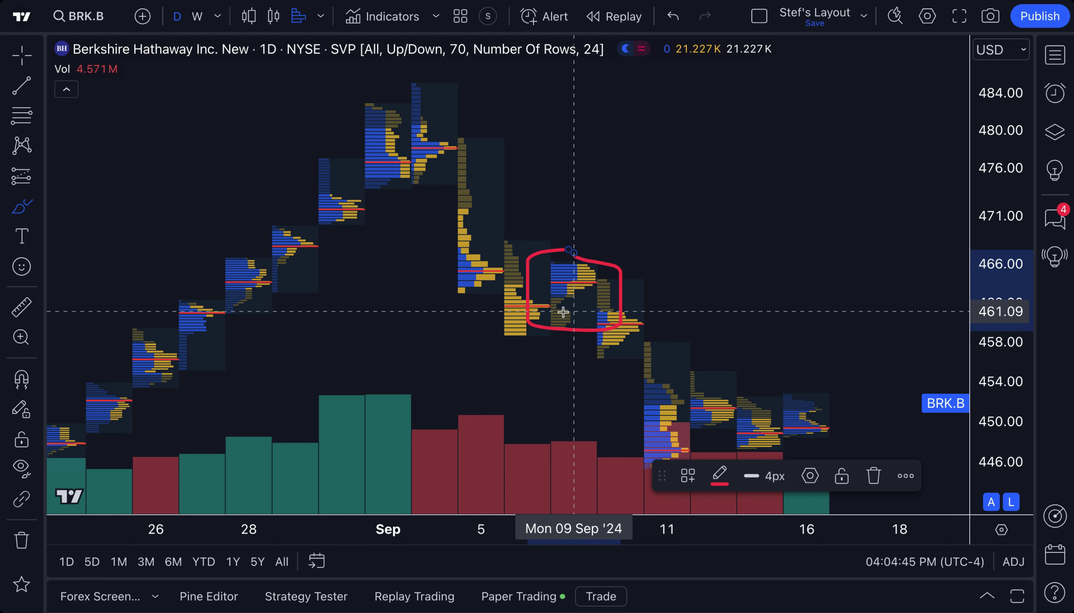
key(Delete)
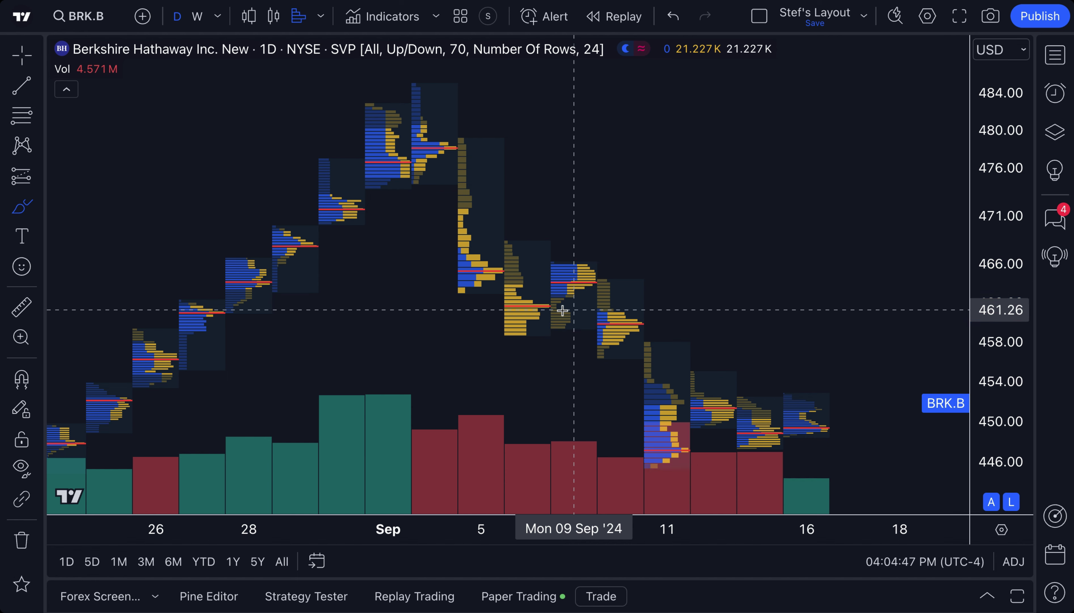
scroll(354, 228, up, 3)
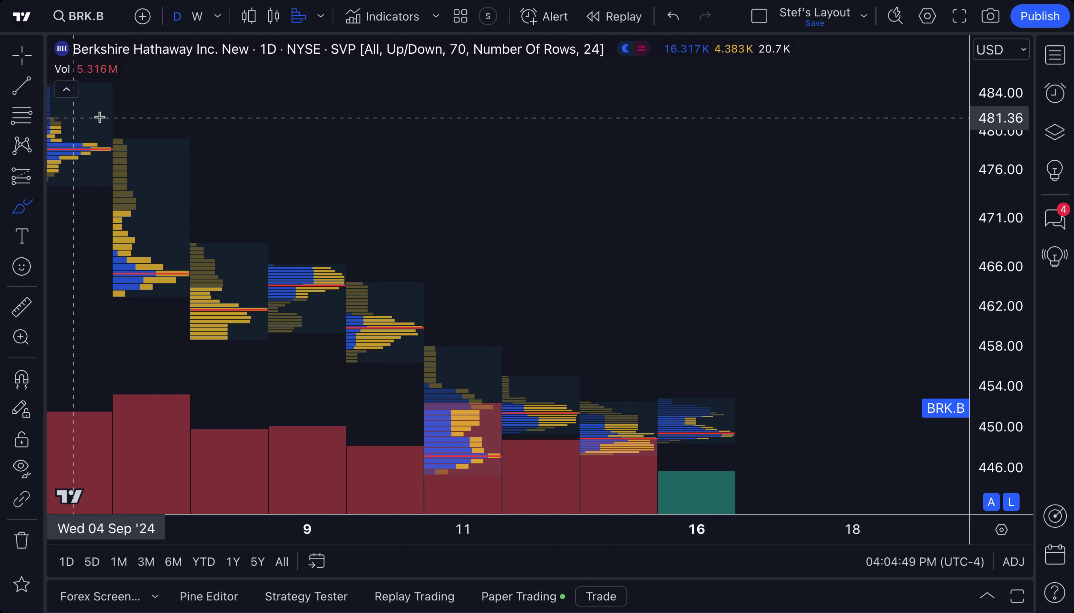
click(22, 55)
Review the Session volume profile's symbol settings, from the volume profile style to the data modification options, and close the settings
scroll(195, 163, up, 5)
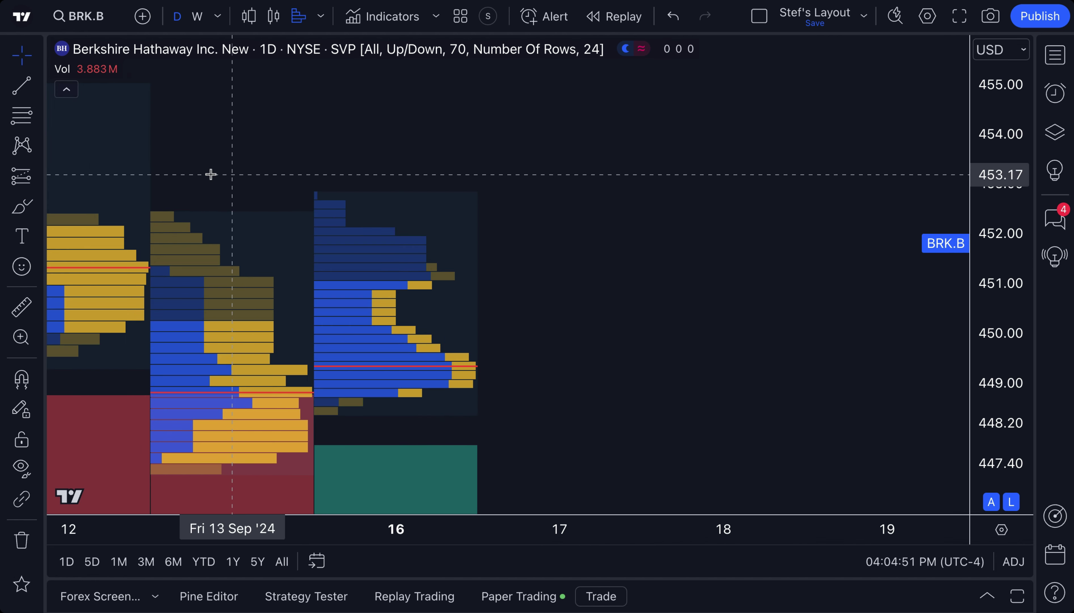
drag(211, 172, 557, 167)
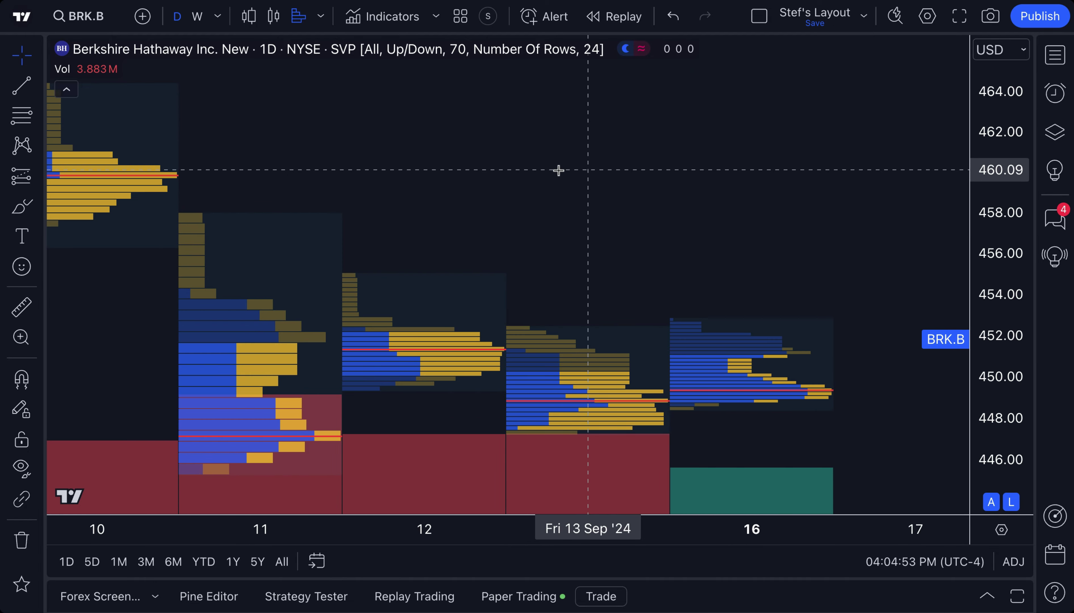
scroll(590, 215, down, 1)
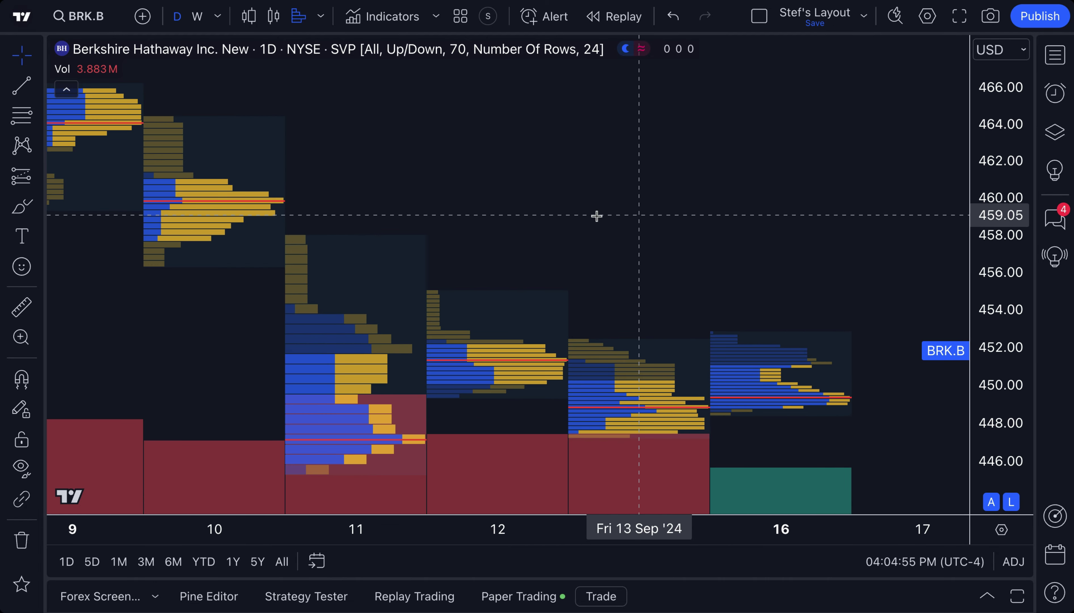
double_click(607, 408)
click(769, 44)
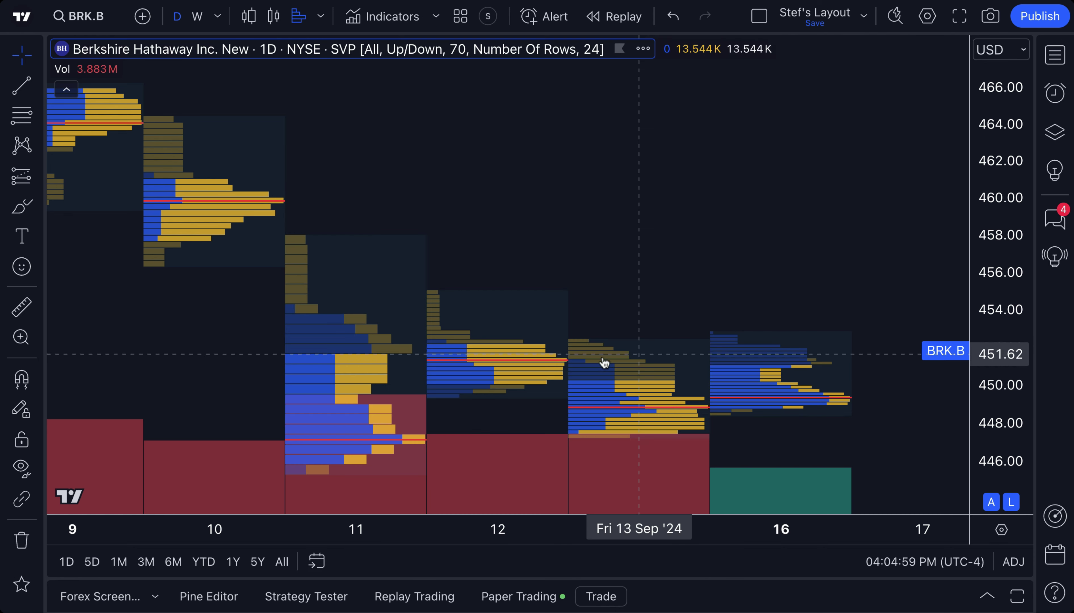
right_click(599, 371)
click(713, 592)
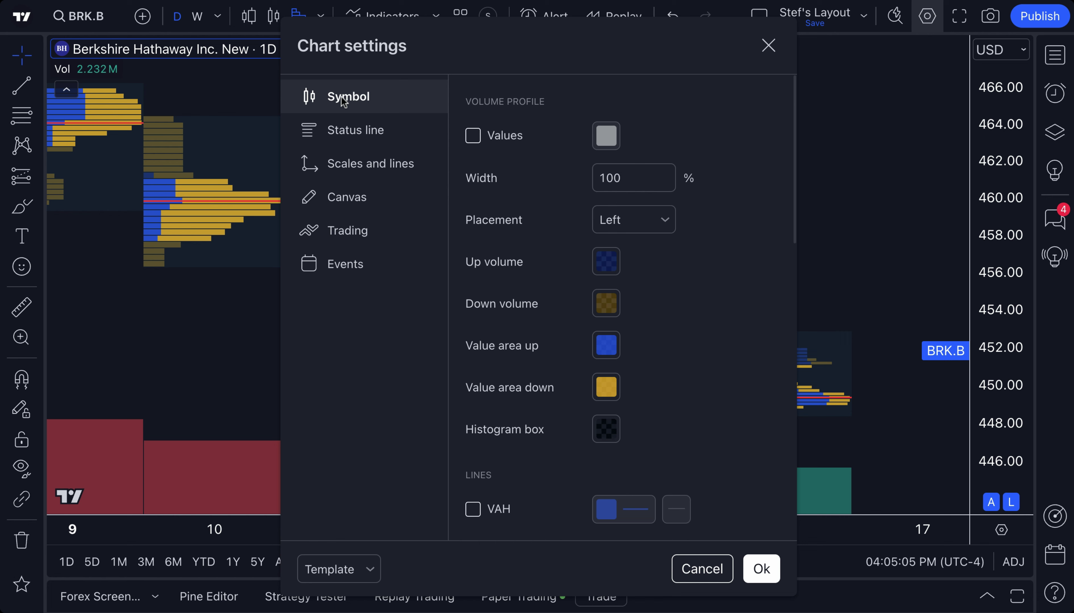
scroll(216, 128, left, 10)
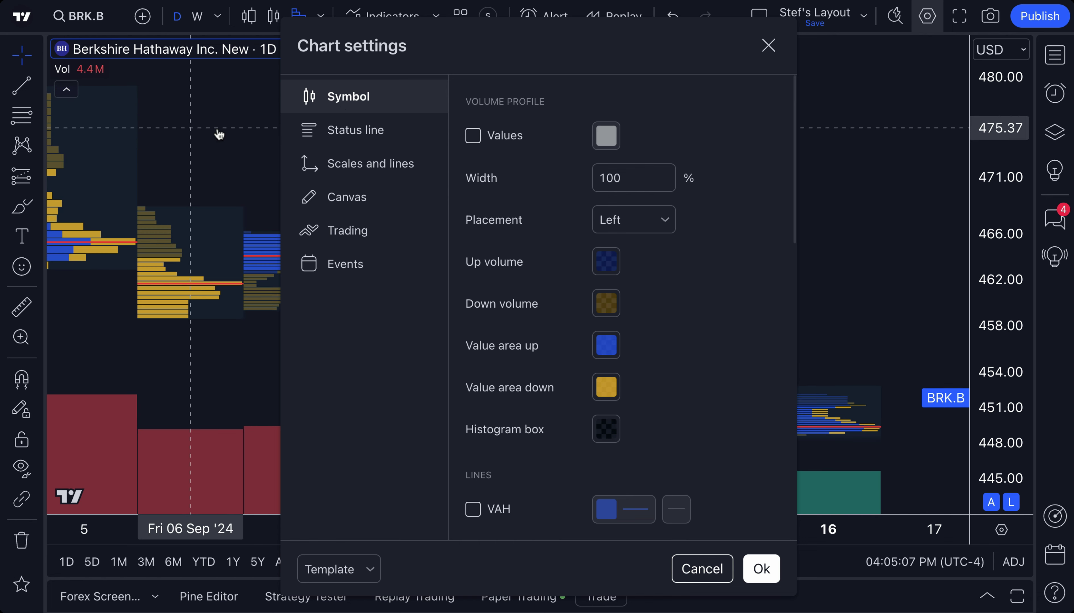
drag(486, 56, 291, 48)
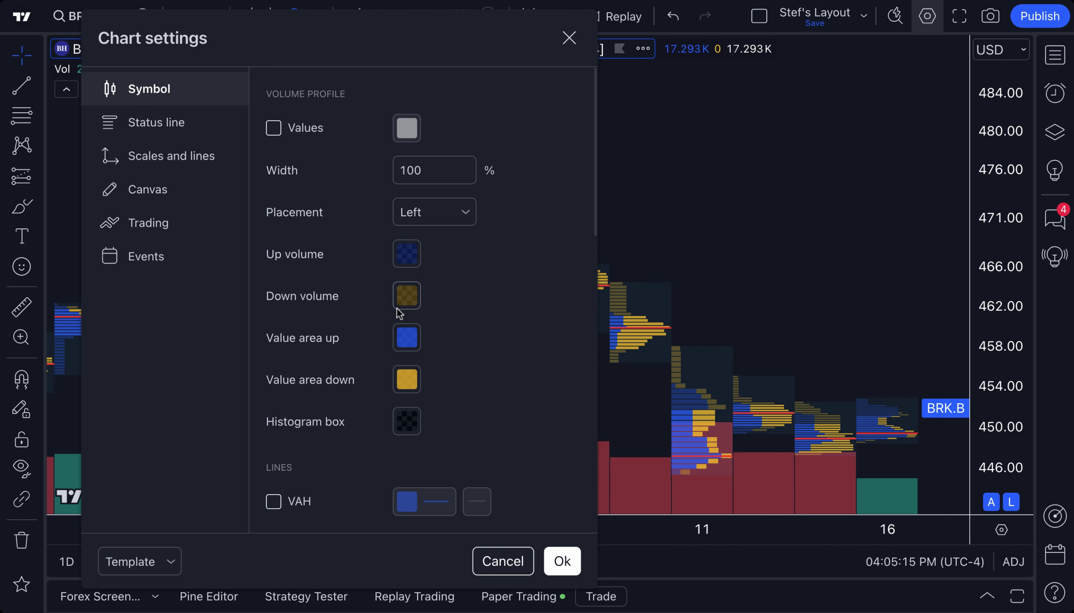
scroll(398, 313, down, 15)
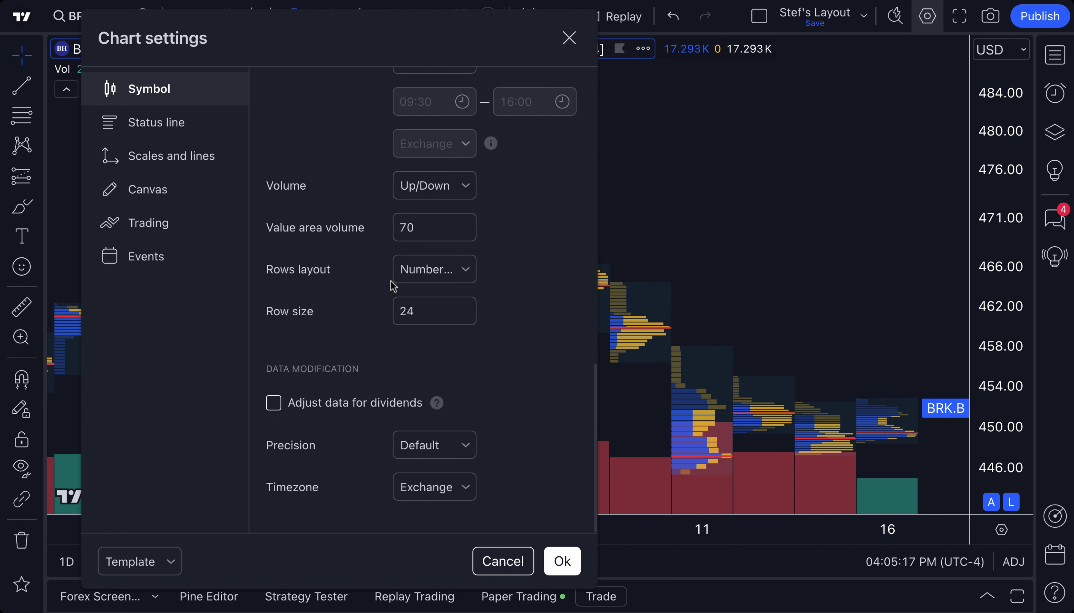
scroll(393, 284, up, 10)
click(569, 38)
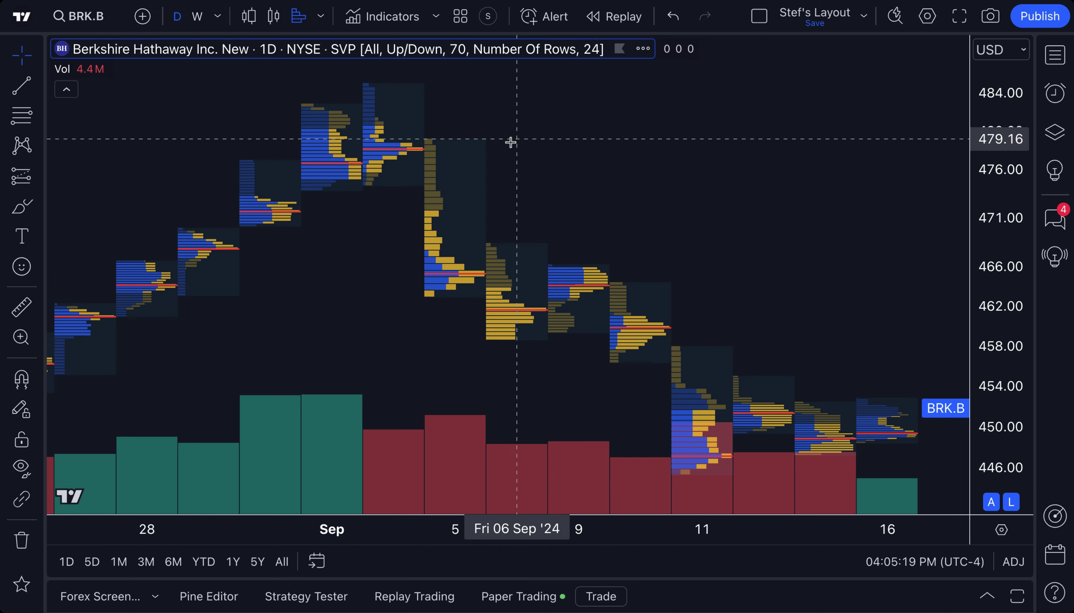
Switch the chart type to Candles and review the candle symbol settings without changing them
click(273, 20)
scroll(554, 177, up, 3)
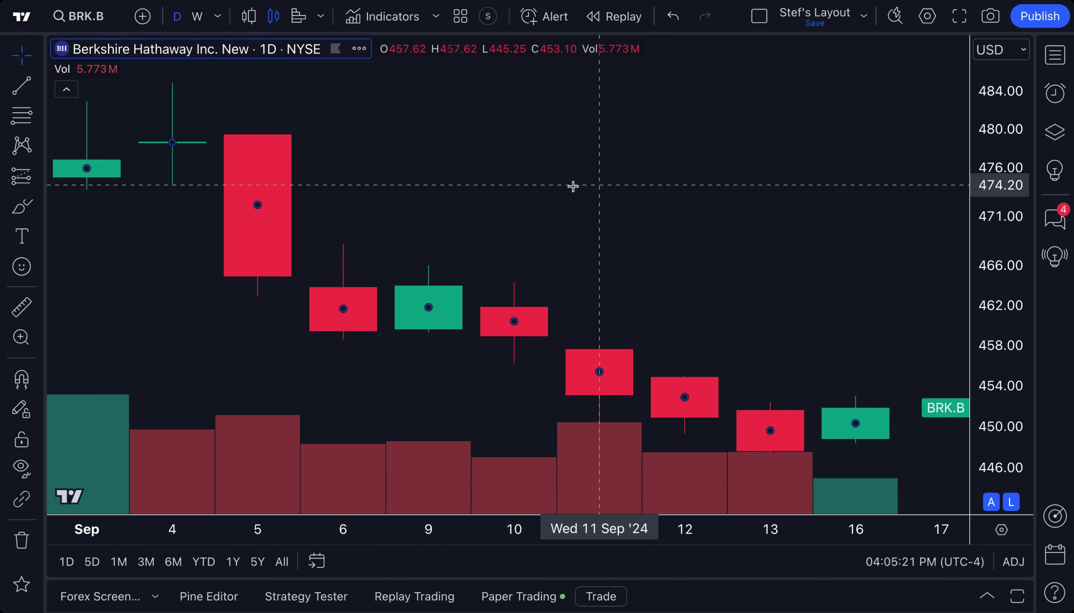
drag(571, 184, 415, 178)
scroll(422, 173, down, 3)
scroll(427, 170, down, 2)
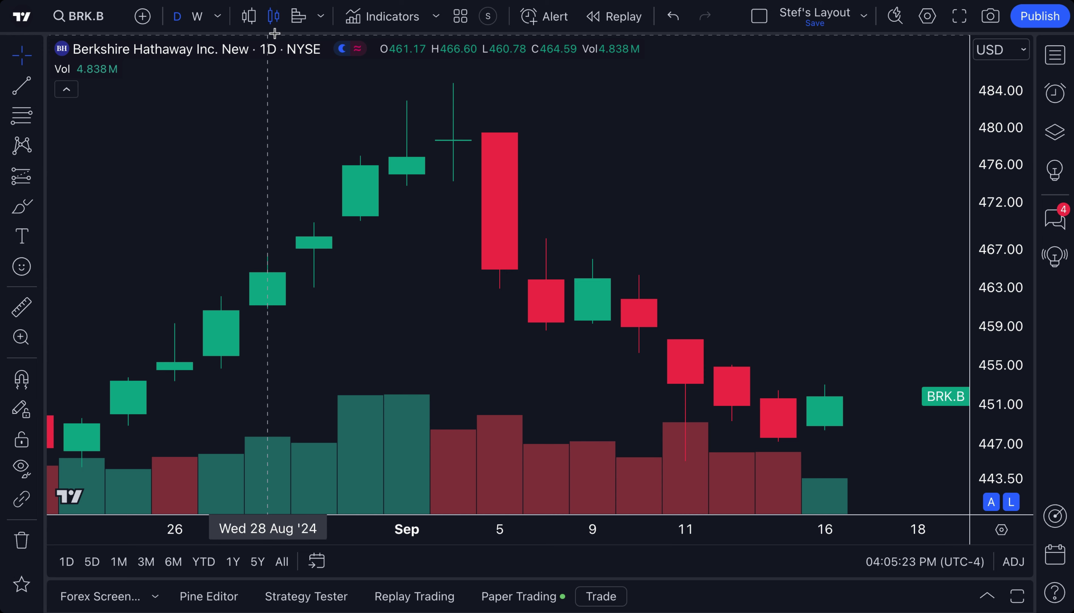
double_click(488, 189)
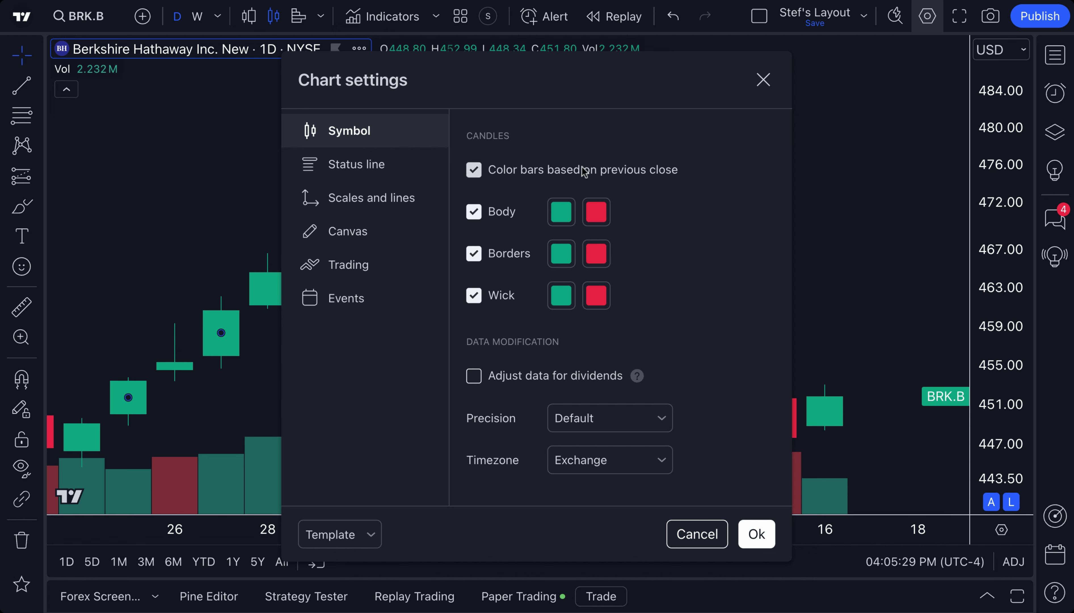
click(763, 80)
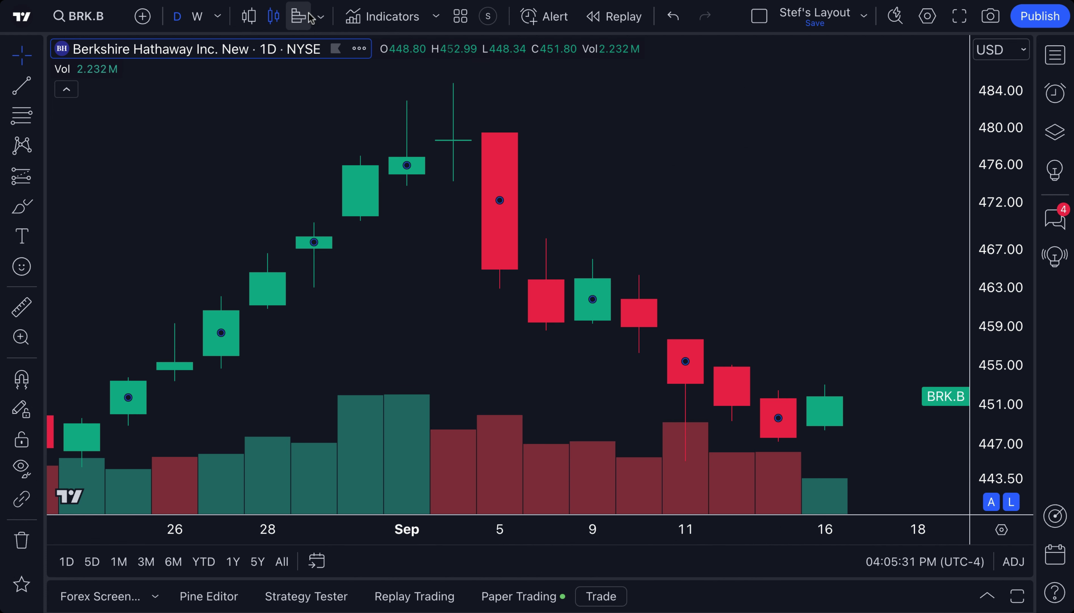
Switch the chart type to Area and set its line color to white in the symbol settings
click(321, 16)
click(377, 274)
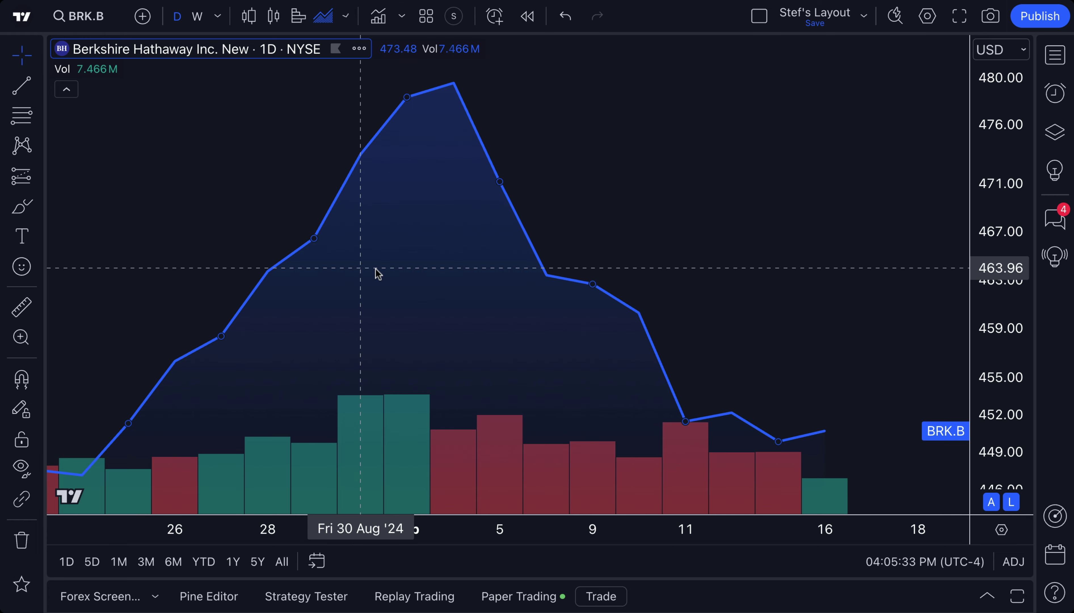
double_click(475, 130)
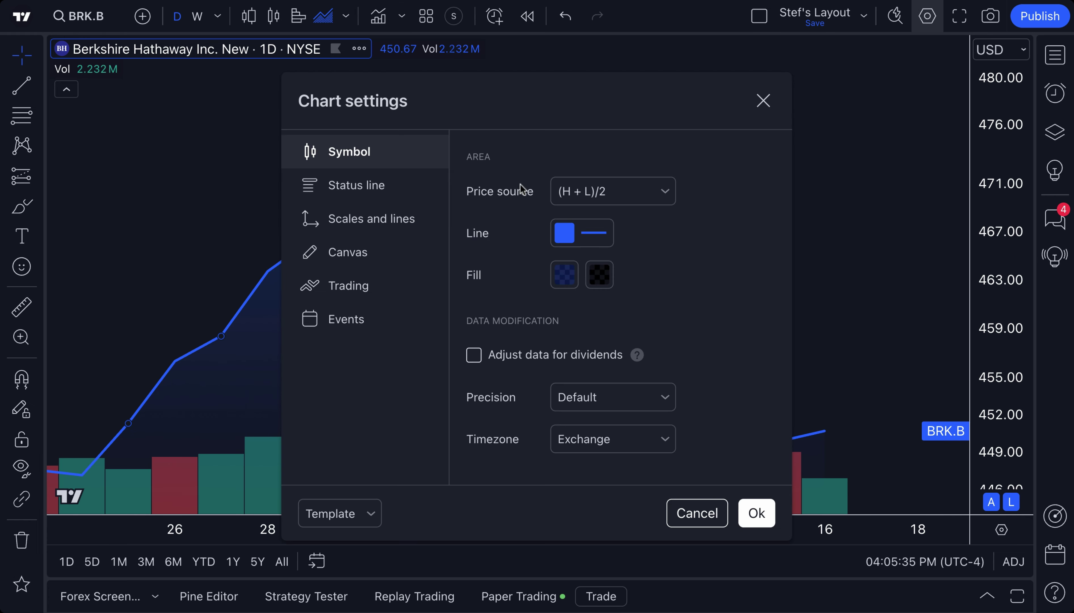
click(565, 233)
click(567, 266)
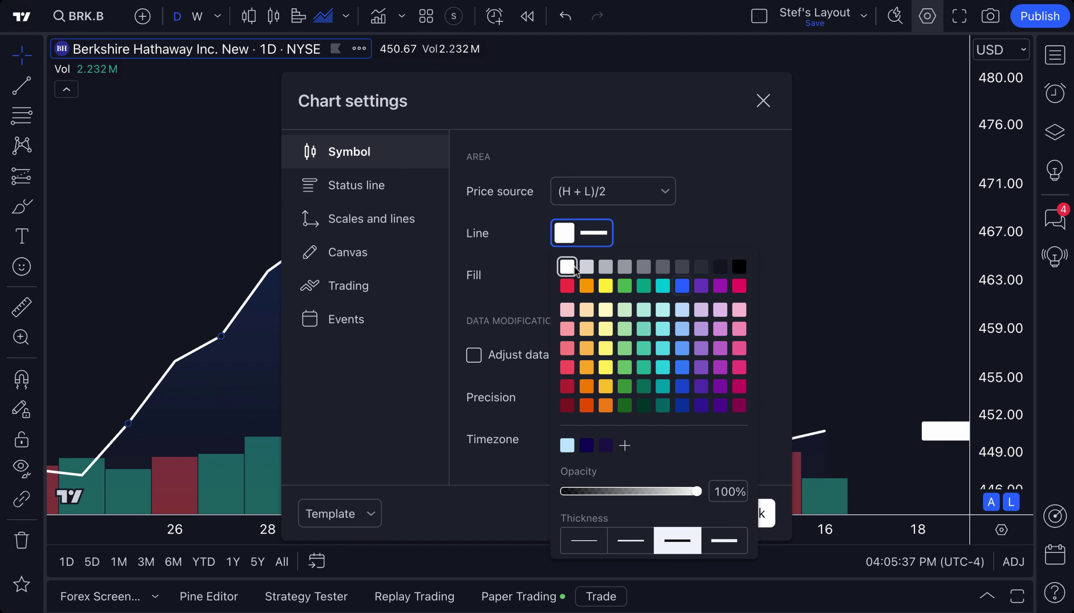
click(691, 228)
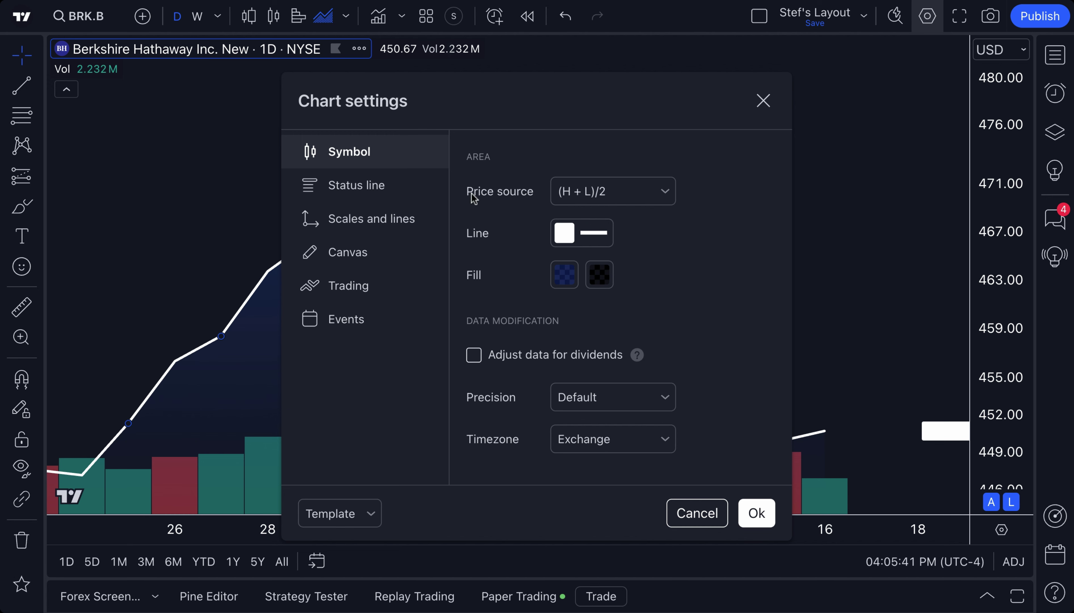
click(763, 100)
Switch the chart type back to Session volume profile and open its symbol settings
click(346, 16)
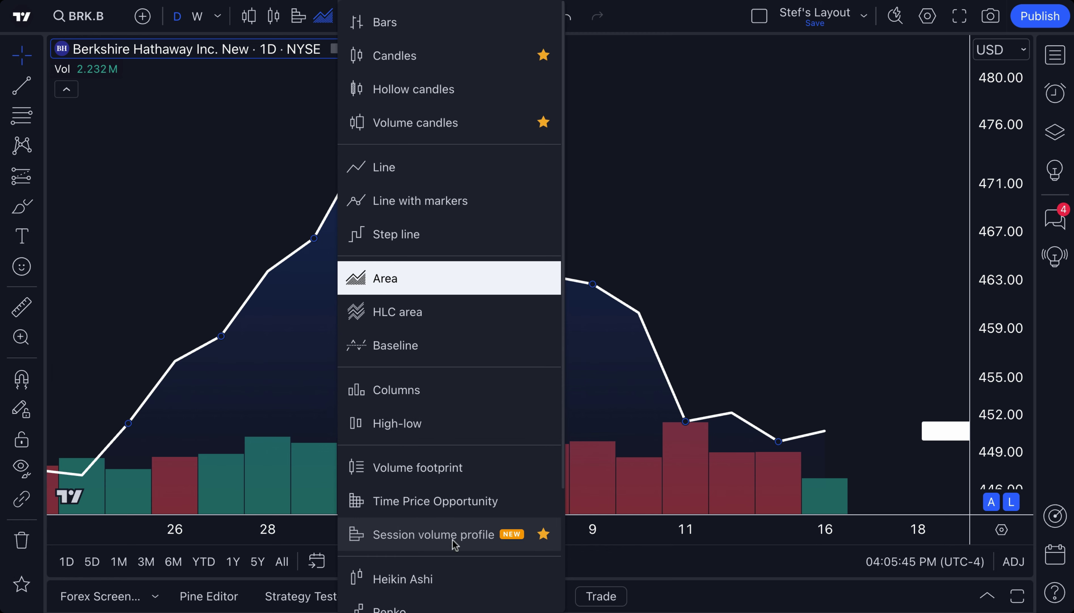
click(417, 545)
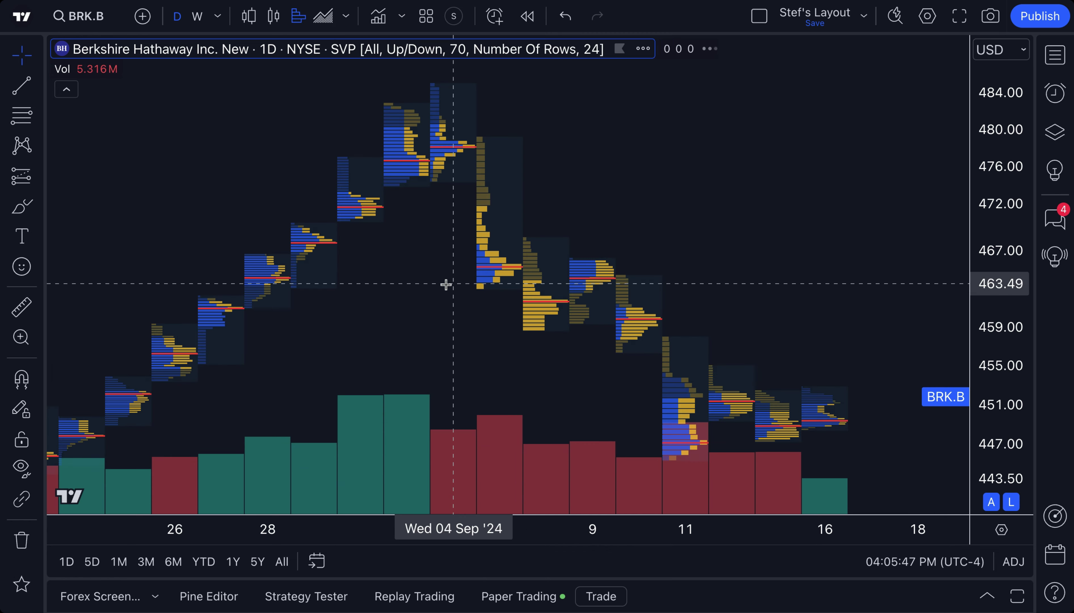
scroll(447, 277, up, 2)
drag(578, 208, 628, 201)
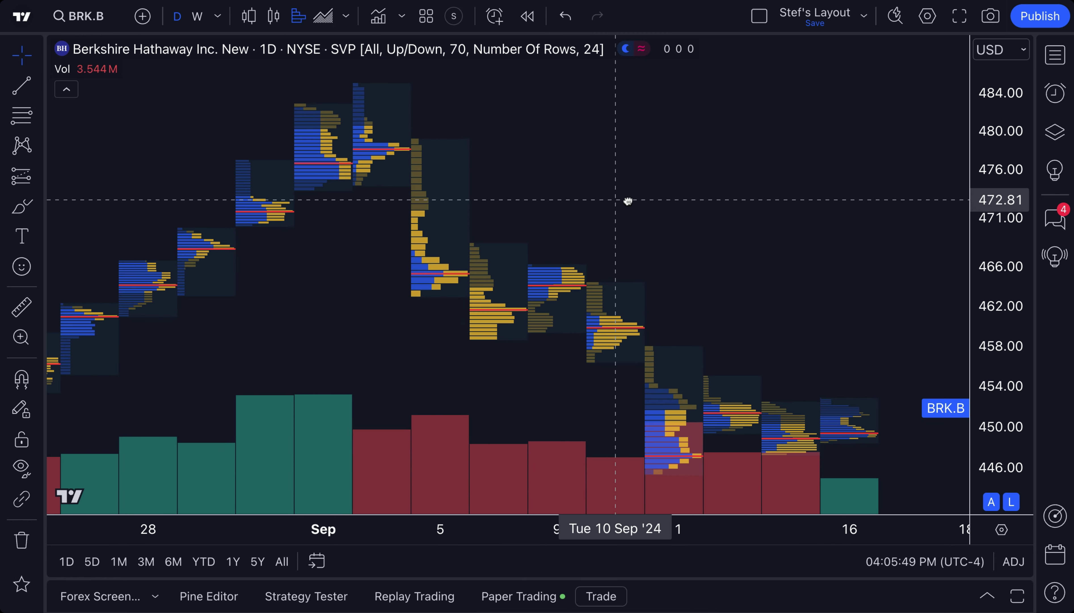
double_click(559, 275)
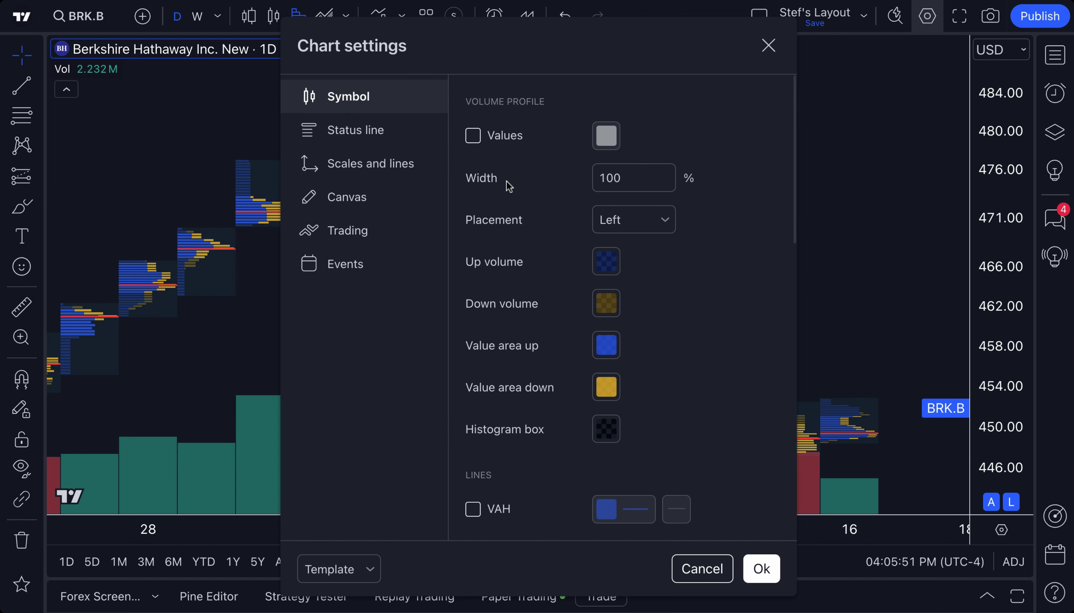
Enable the values for the volume profile and try several value colors, including orange, blue and pink
drag(582, 56, 341, 49)
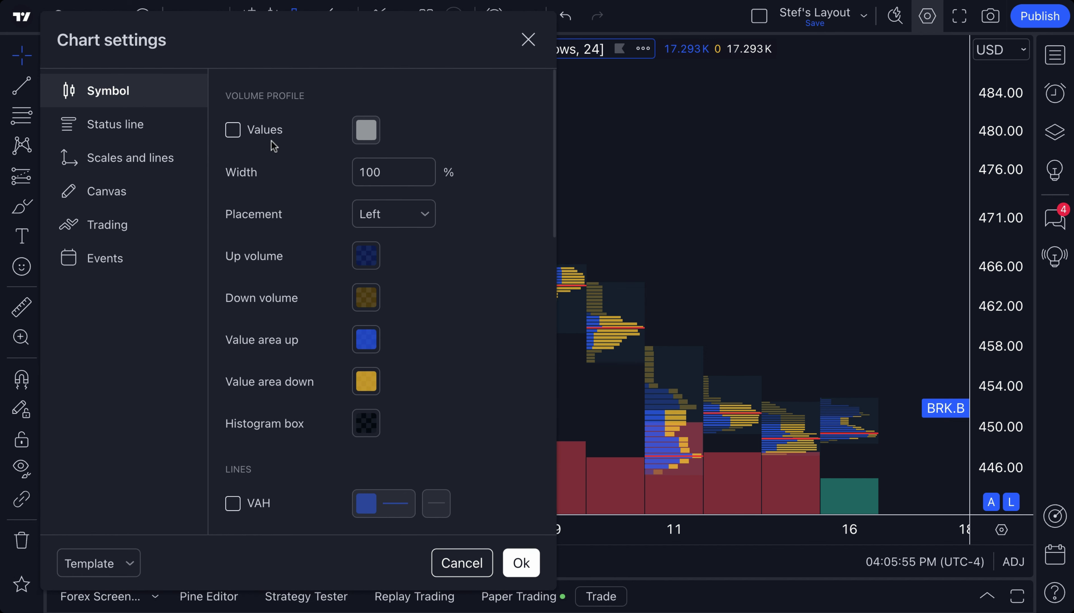
click(230, 135)
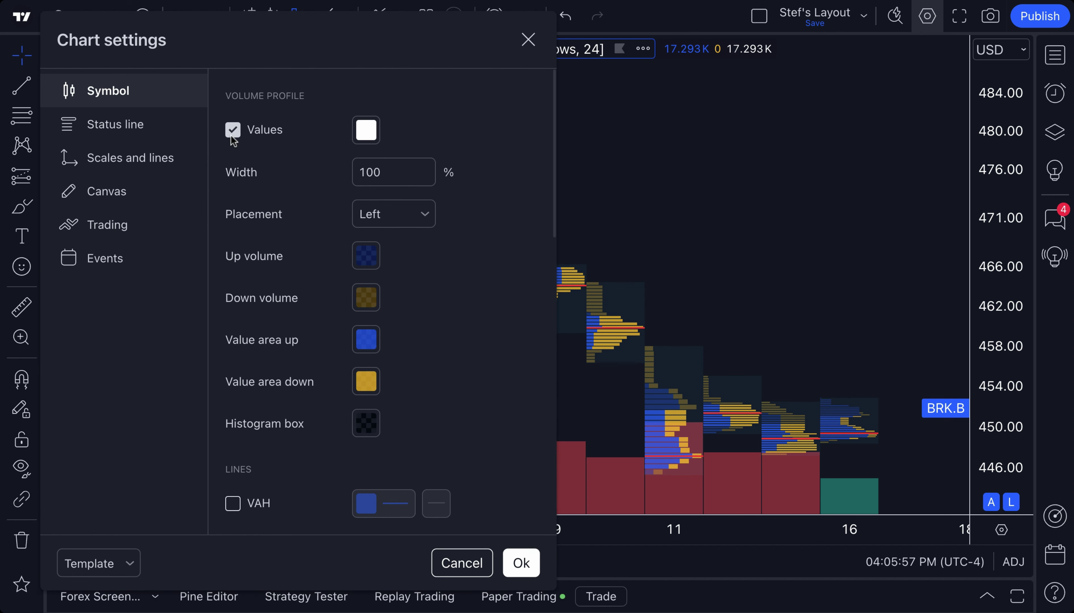
click(369, 135)
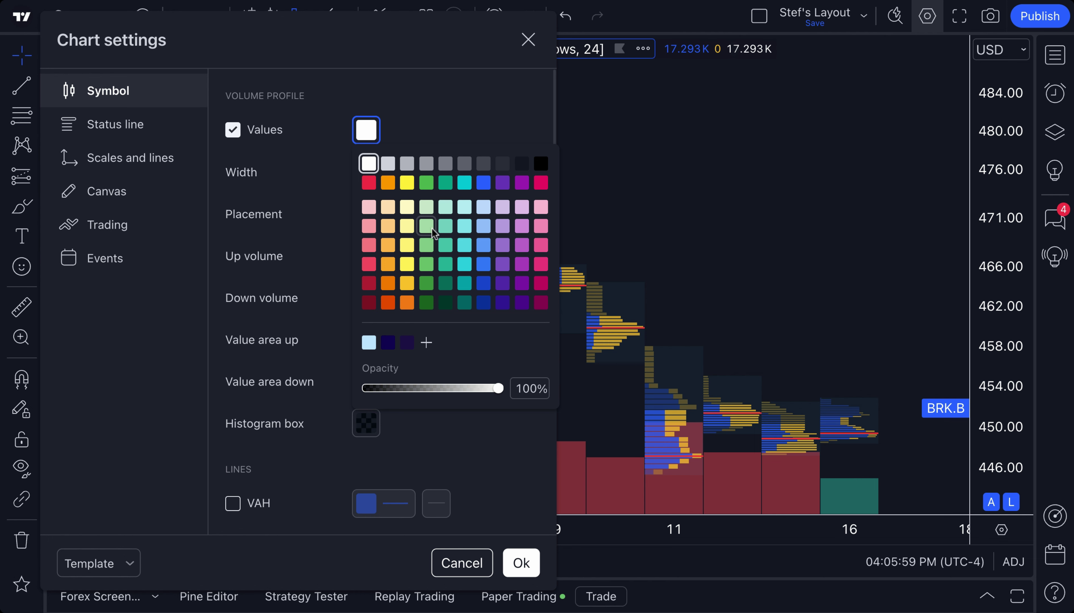
click(370, 183)
click(388, 184)
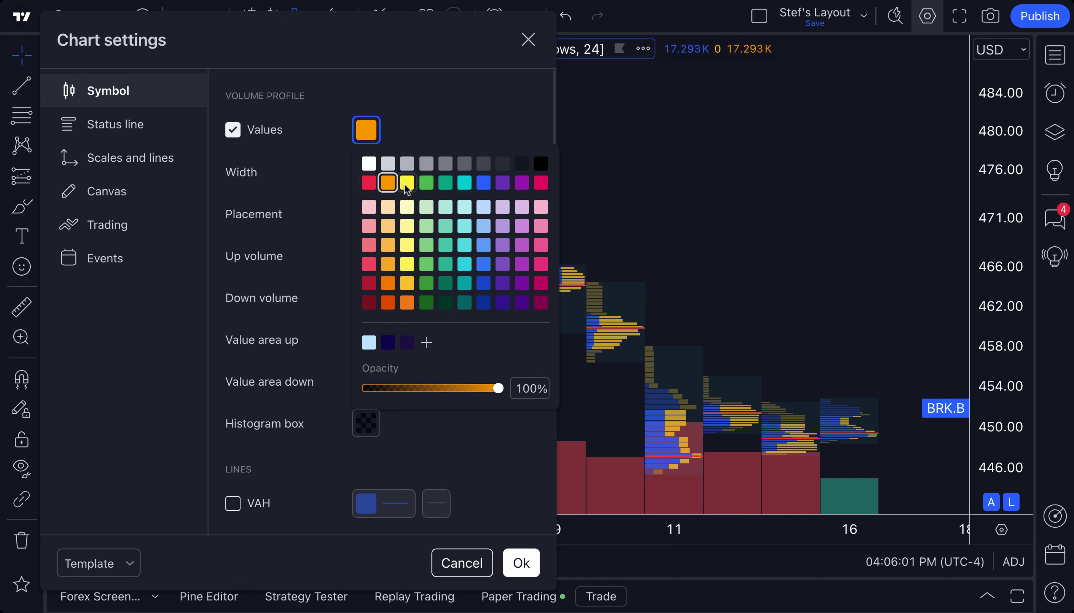
click(407, 183)
click(445, 184)
click(465, 184)
click(483, 183)
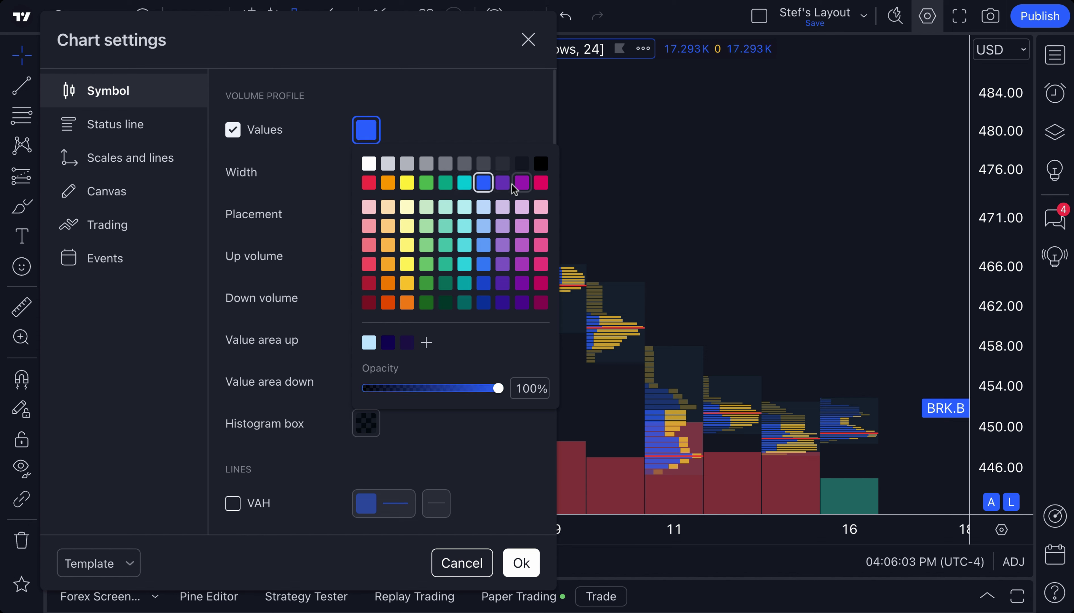
click(522, 182)
click(541, 182)
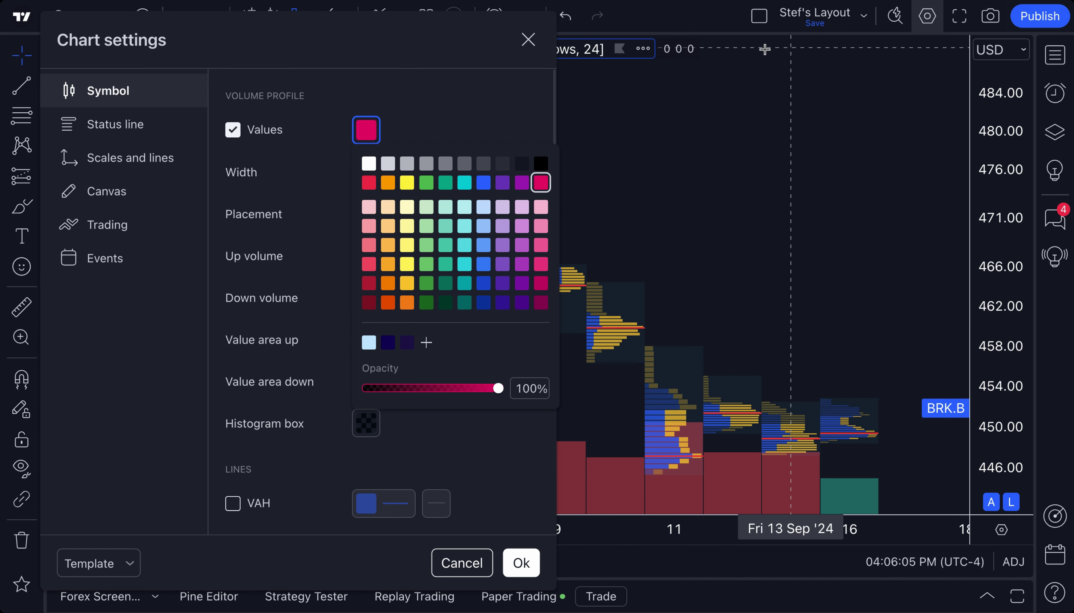
Try the value colors from red to blue, restore white and turn the volume profile values off
click(367, 184)
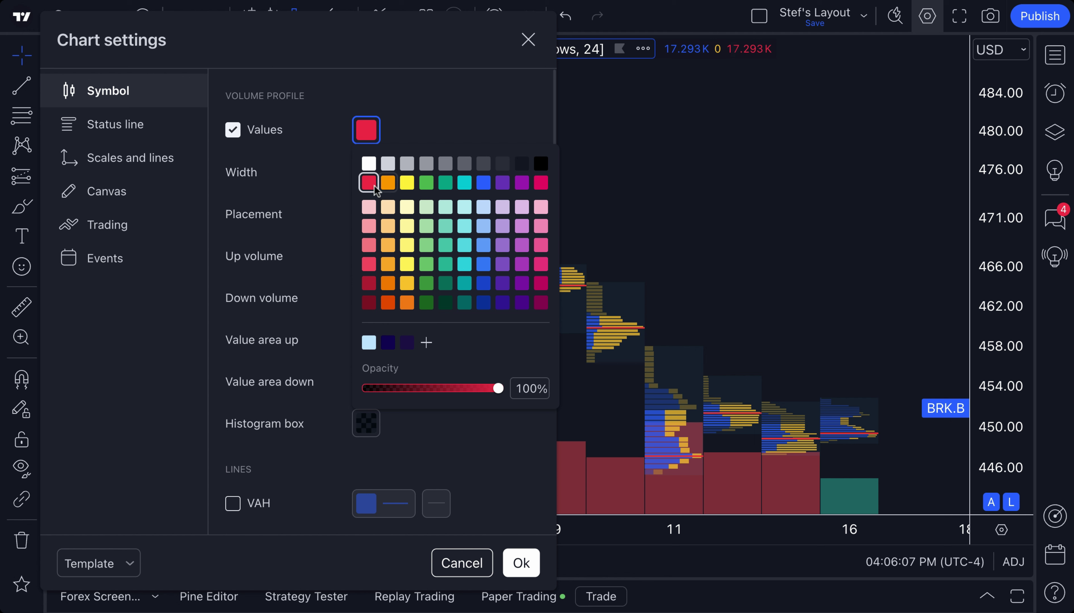
click(389, 184)
click(407, 183)
click(426, 183)
click(445, 183)
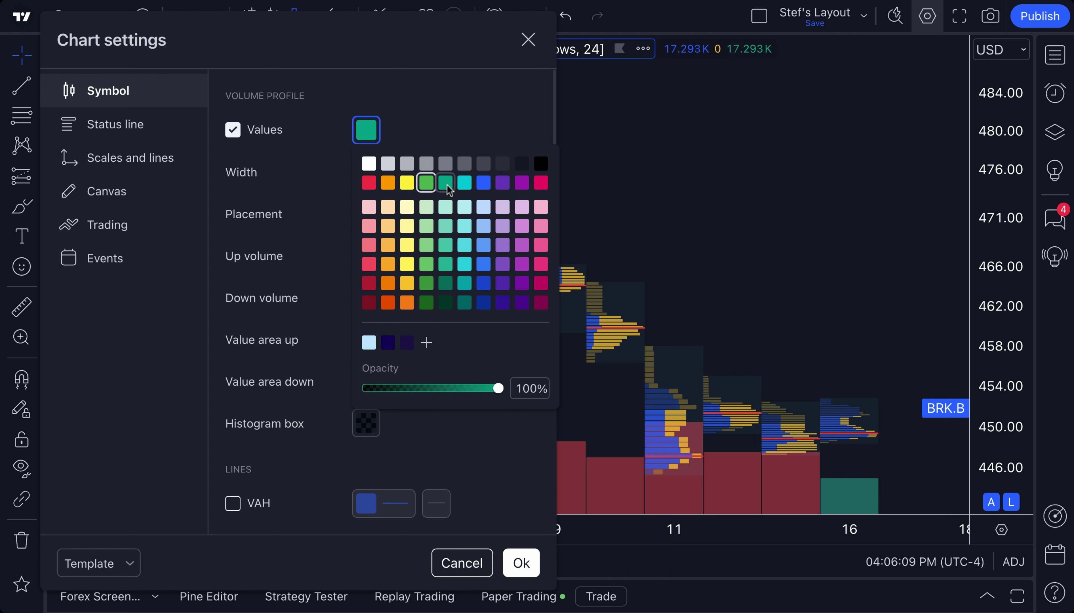
click(465, 184)
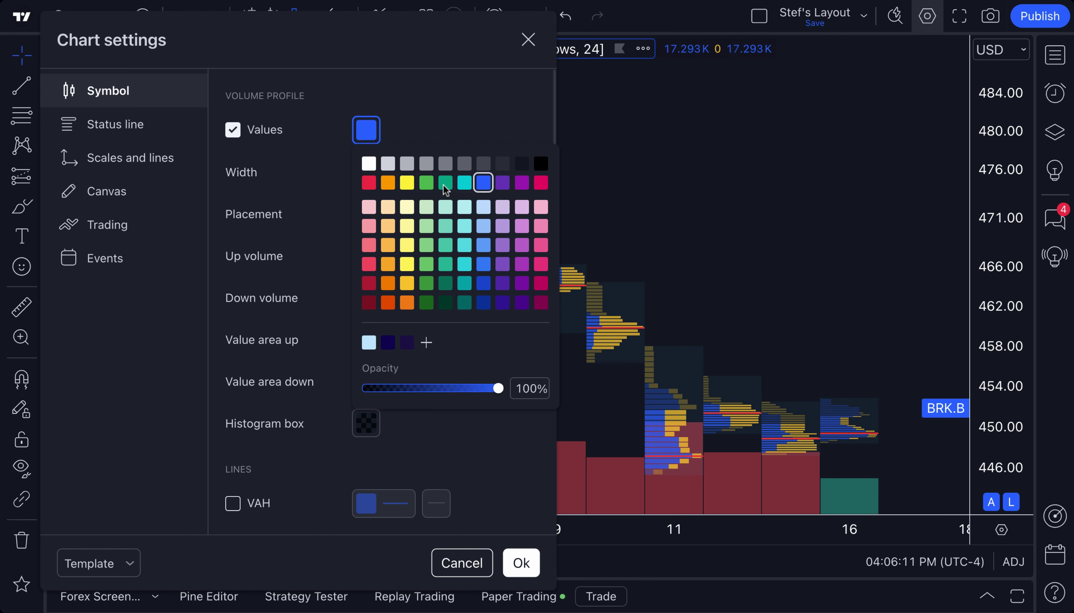
click(367, 163)
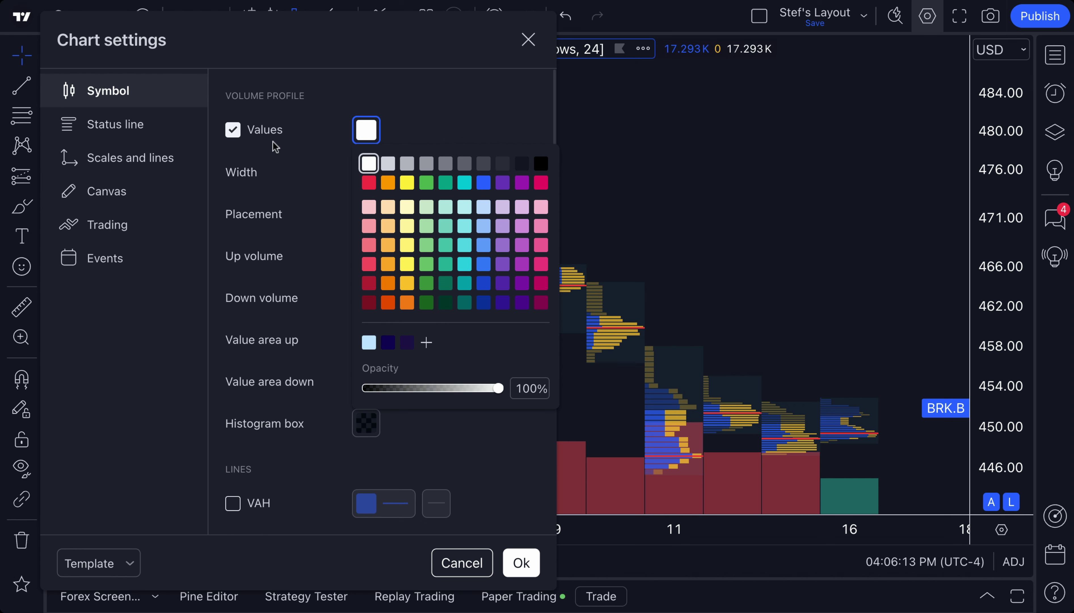
click(240, 133)
click(232, 130)
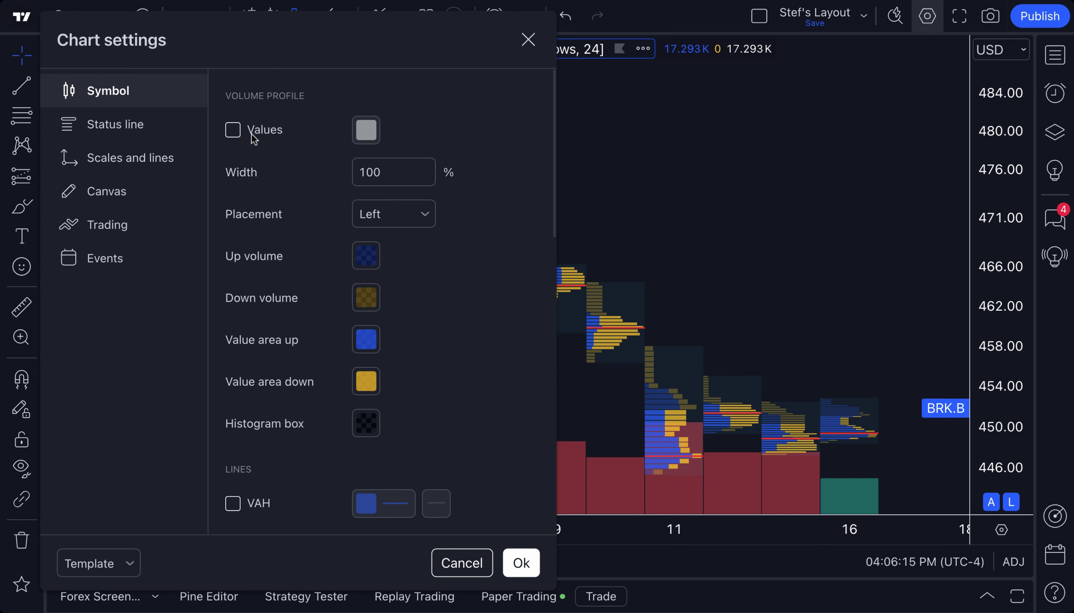
Review the volume profile and line settings, keeping the profile width at 100%
scroll(311, 204, down, 1)
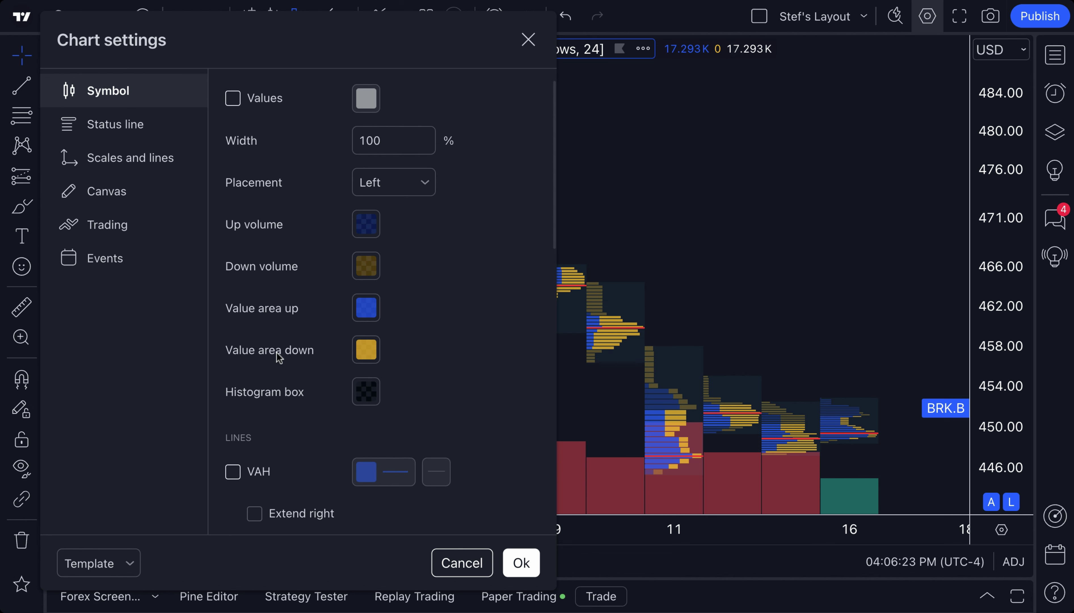
scroll(288, 381, down, 10)
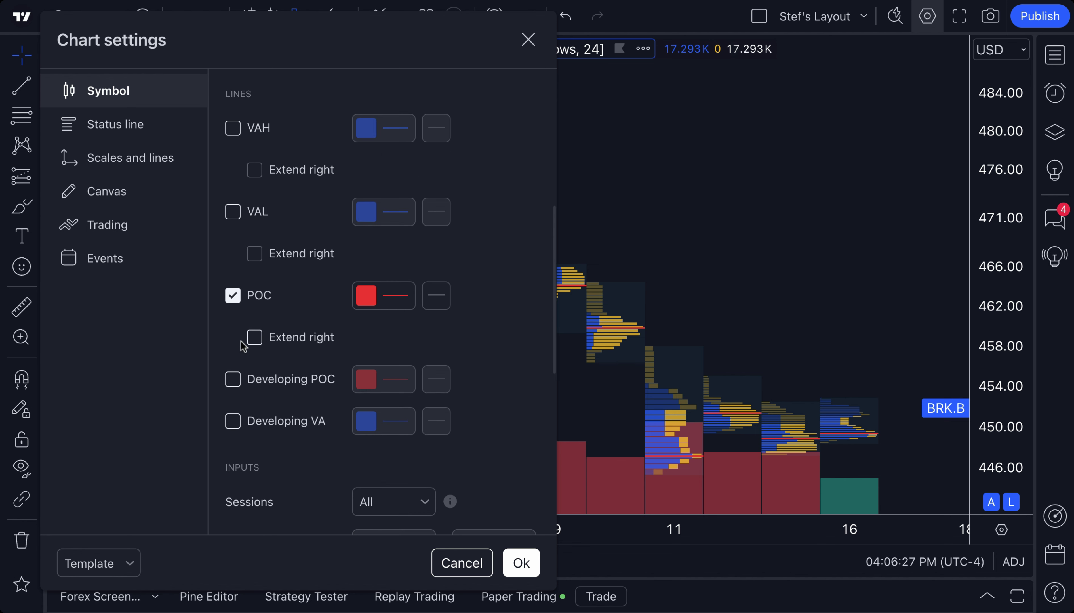
scroll(243, 344, up, 10)
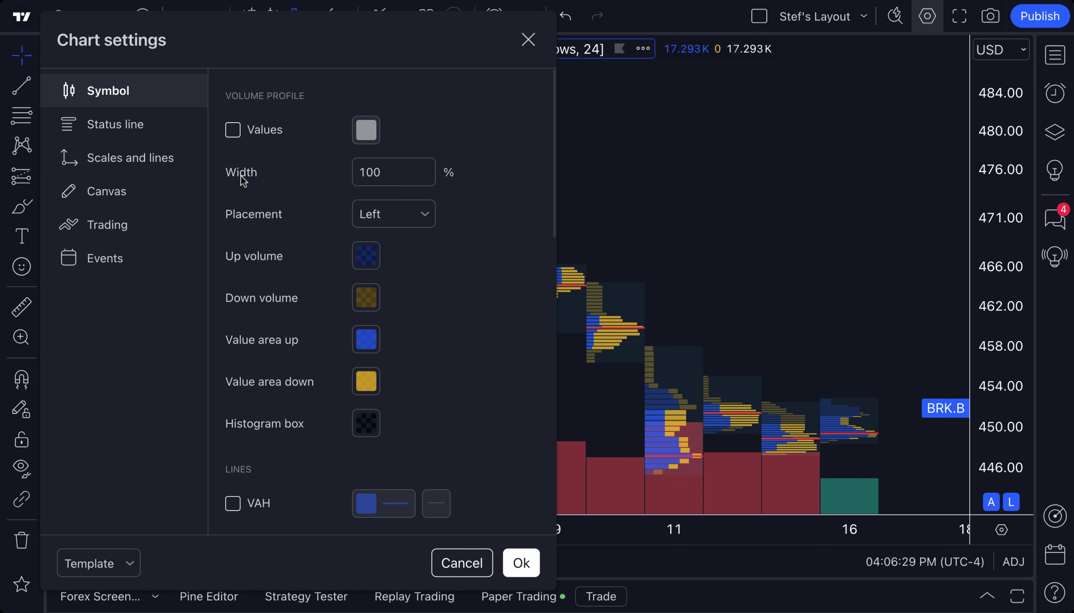
click(367, 172)
double_click(386, 173)
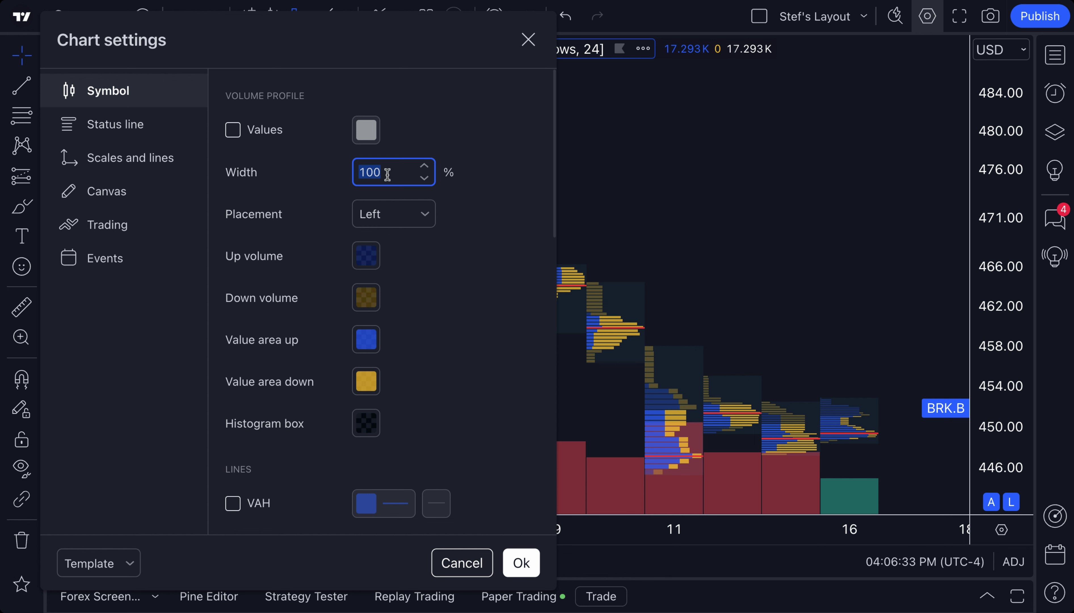
text(100)
double_click(386, 171)
click(385, 171)
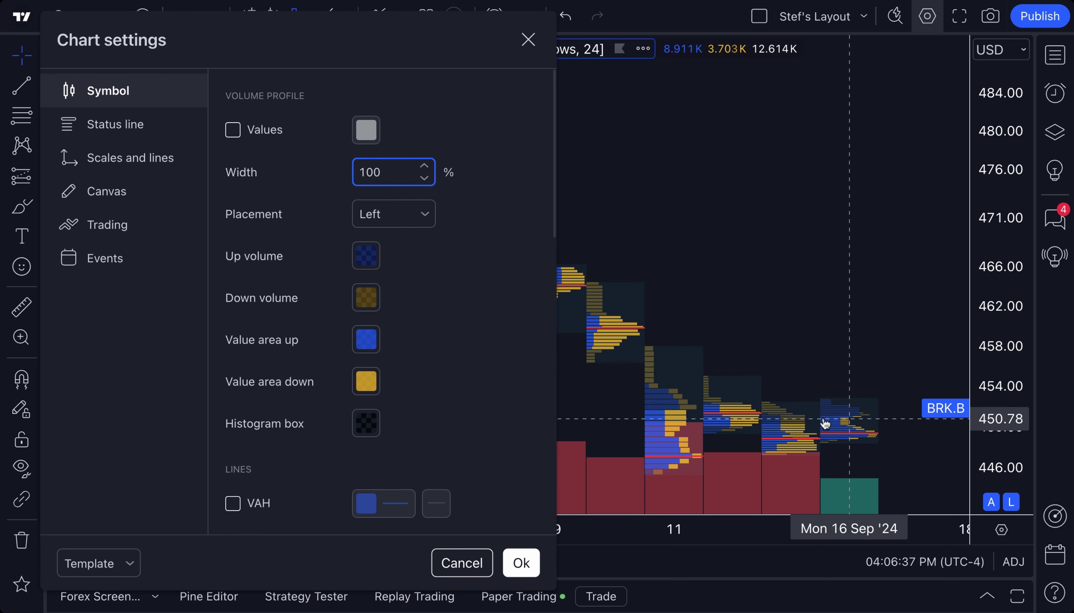
scroll(819, 419, up, 2)
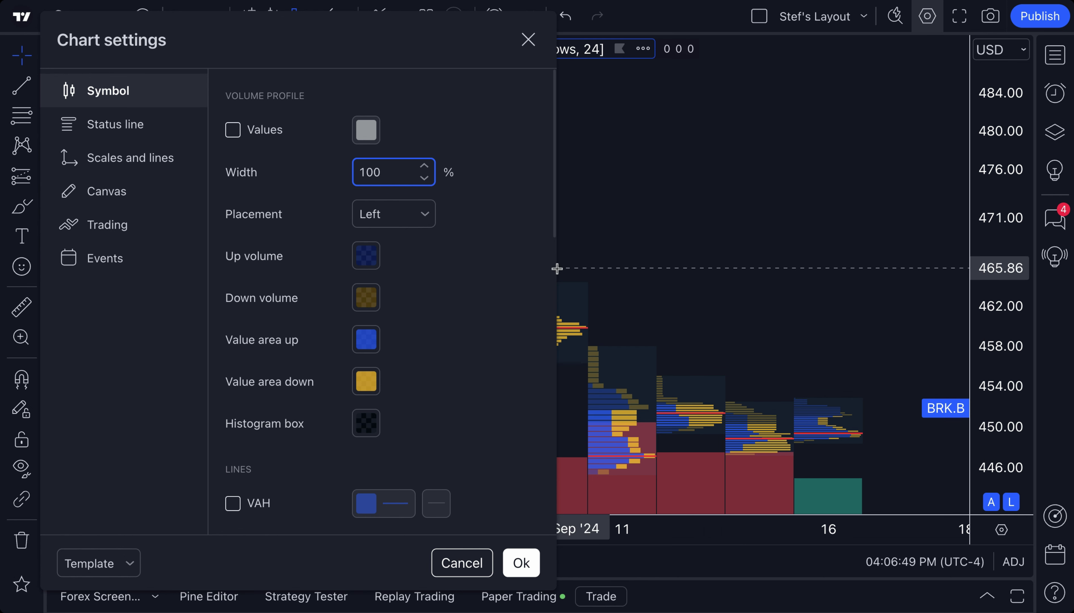
Set the volume profile width to 25% and inspect the September sessions on the chart
double_click(378, 166)
text(25)
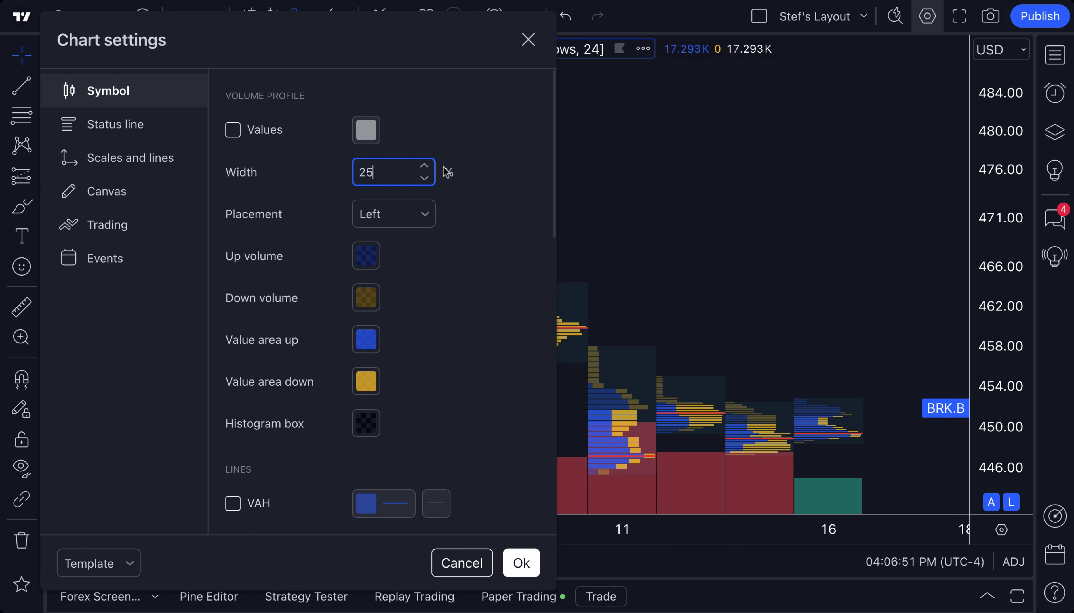
click(491, 234)
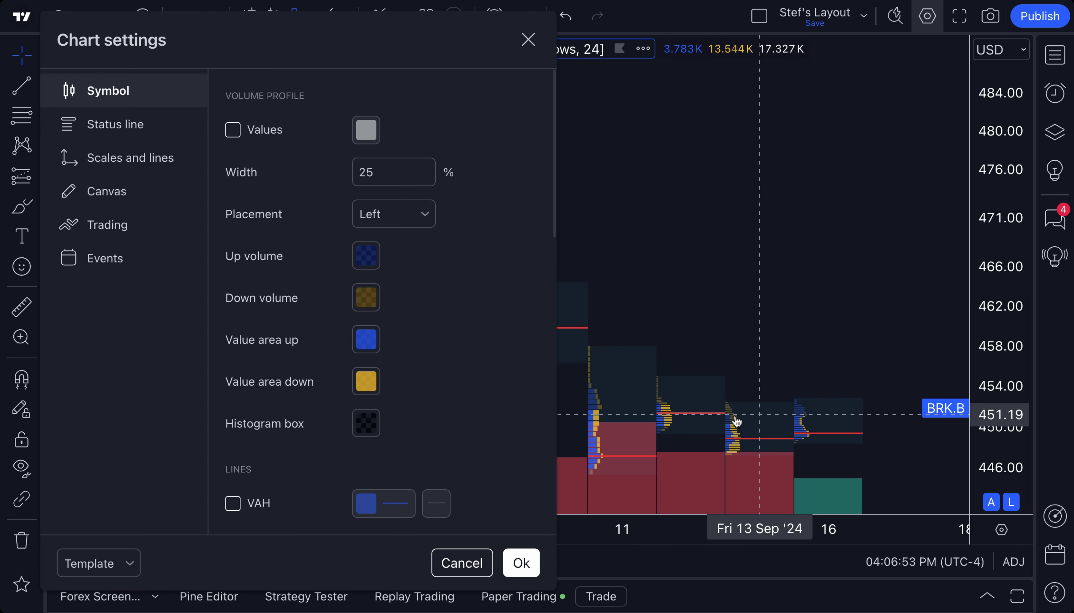
scroll(748, 422, down, 4)
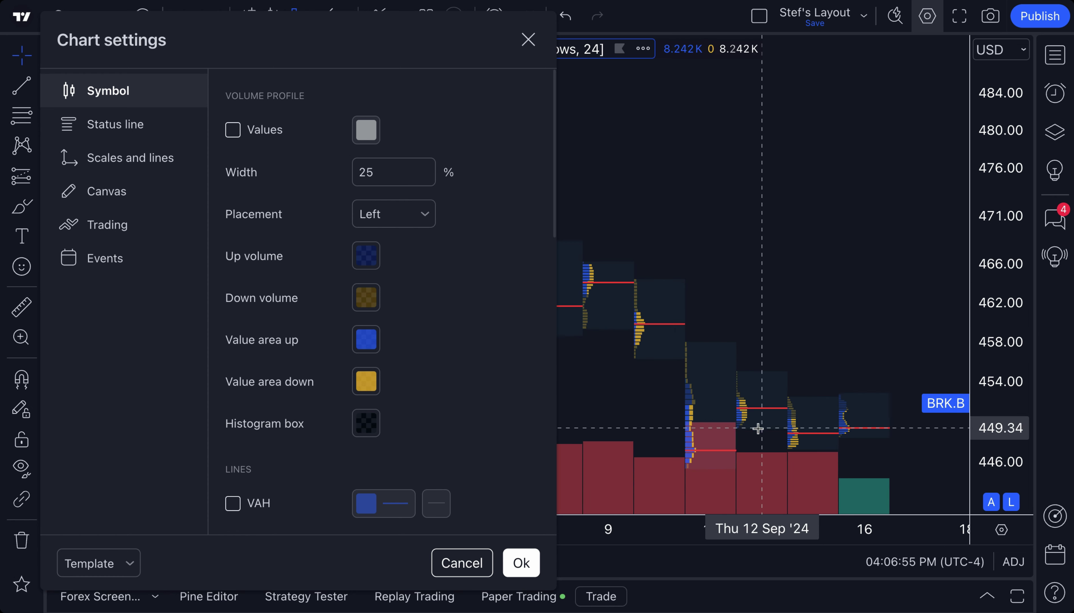
scroll(750, 416, up, 2)
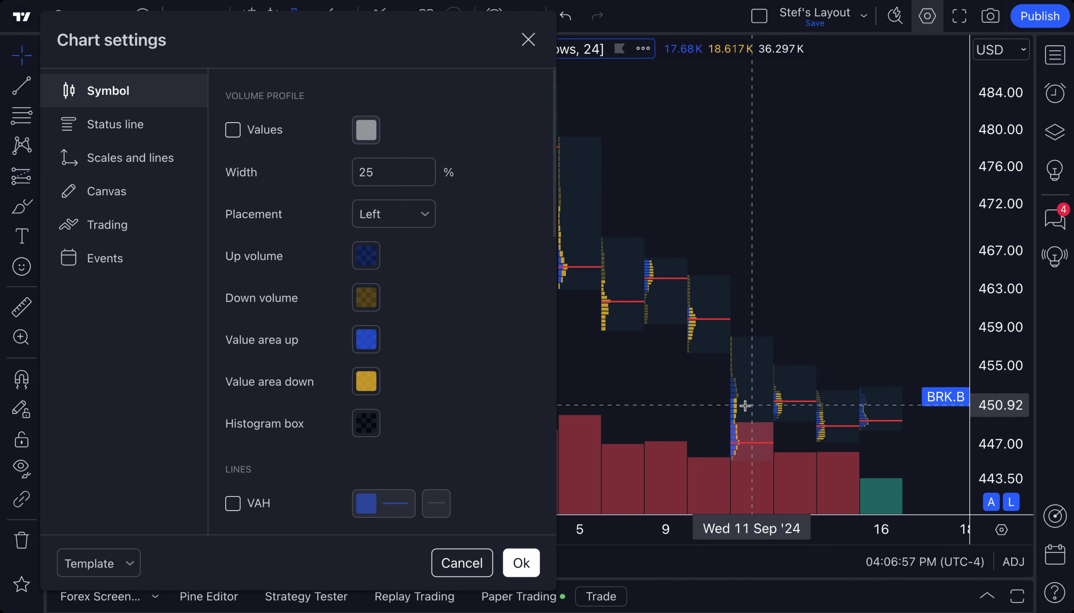
scroll(744, 405, down, 2)
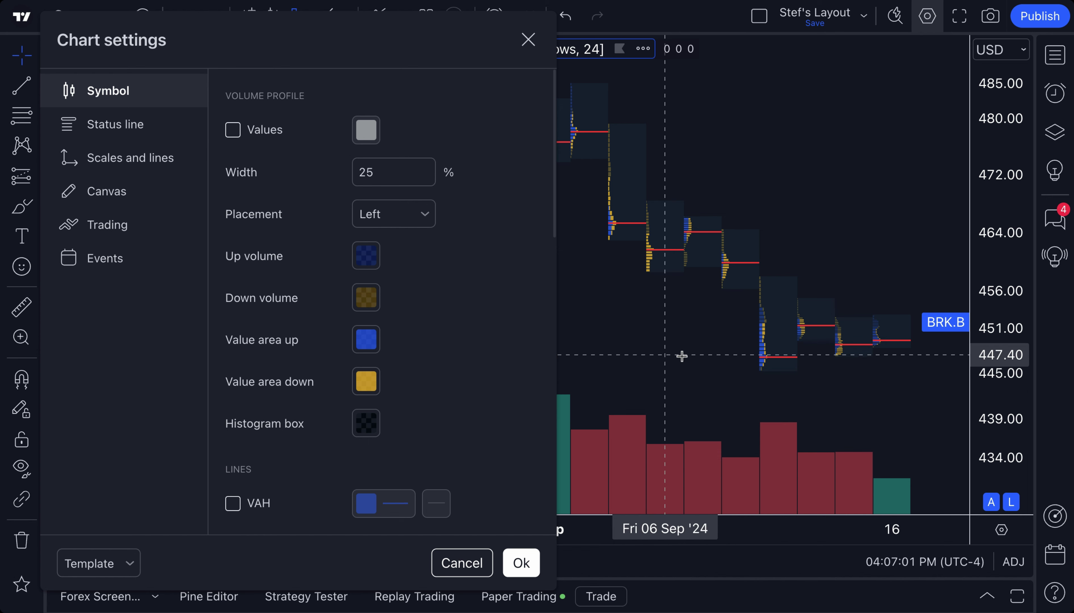
scroll(763, 367, up, 3)
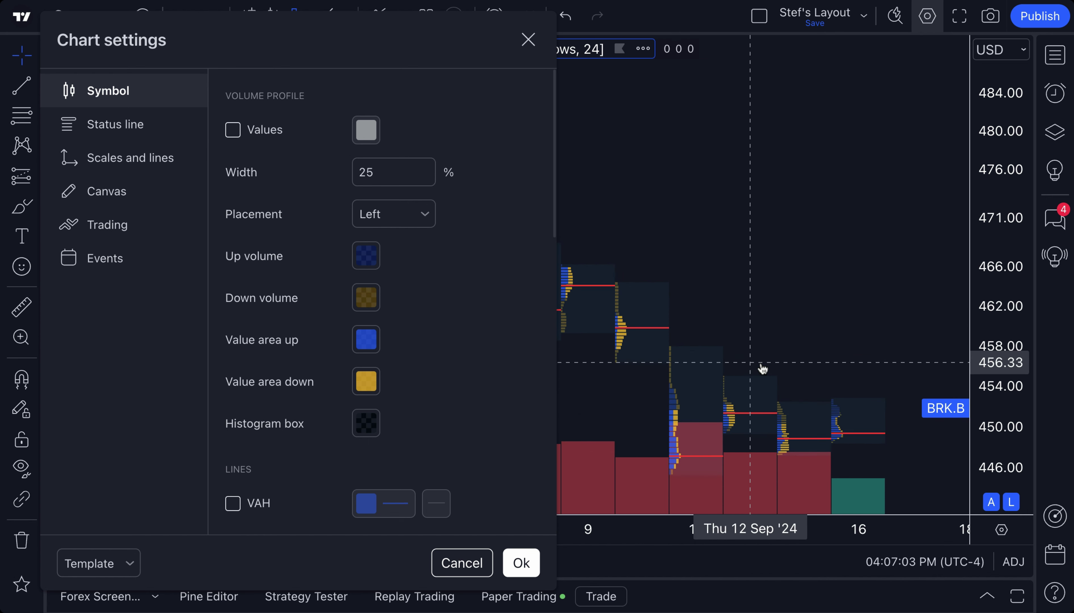
Set the volume profile width back to 100% and inspect the 16 September session up close
double_click(394, 169)
text(1)
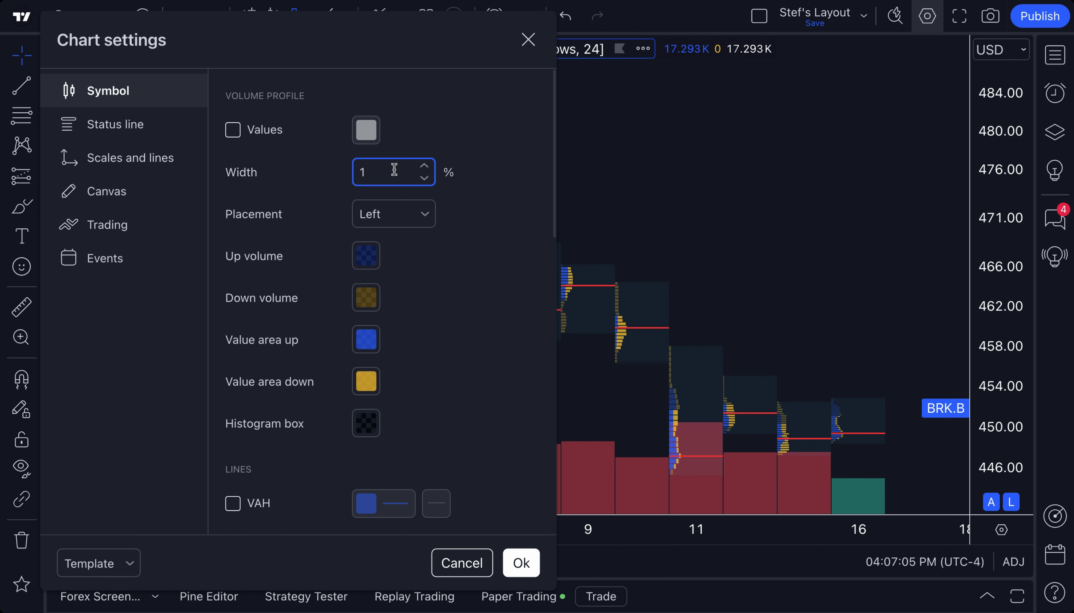
text(00)
click(501, 213)
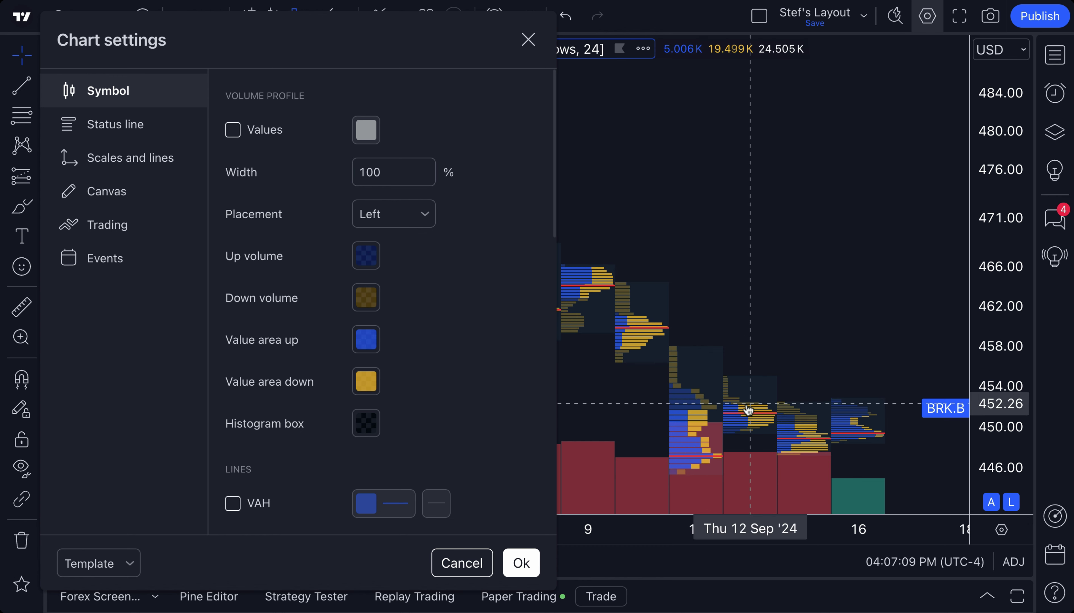
scroll(749, 411, up, 5)
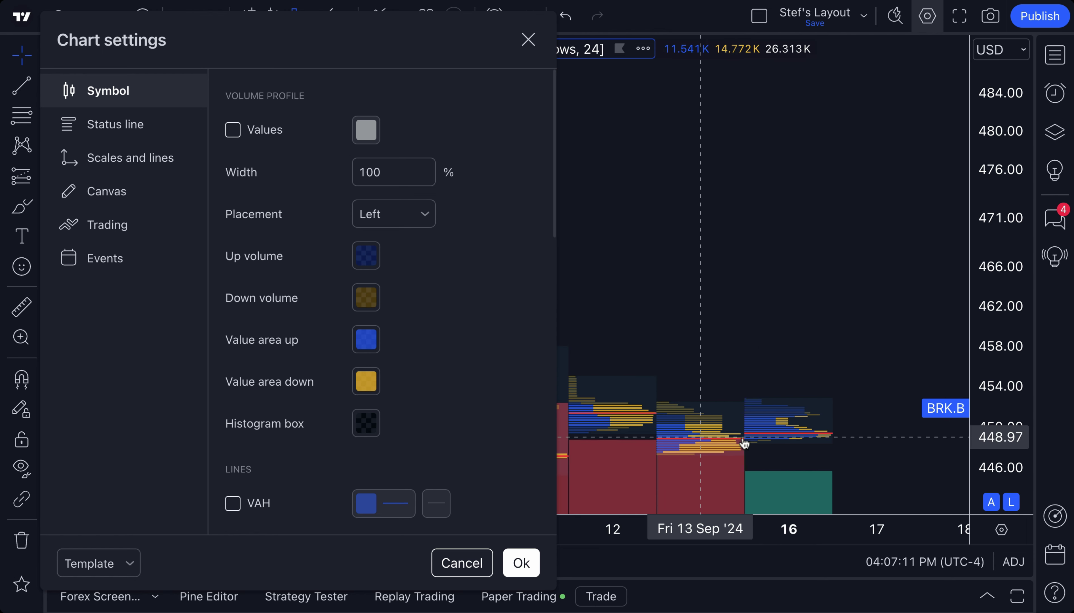
scroll(741, 440, up, 3)
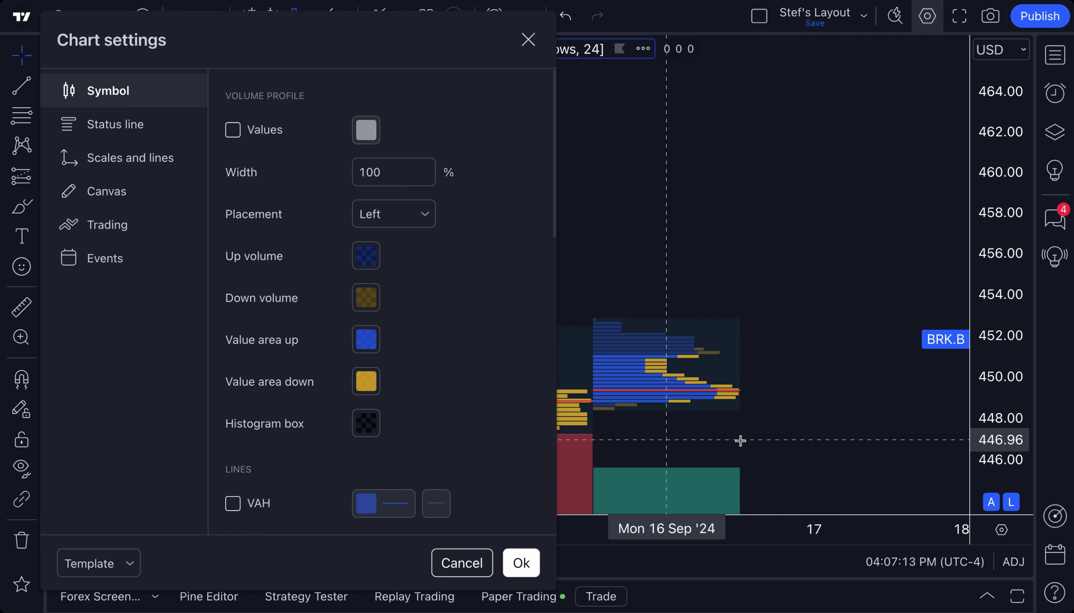
scroll(740, 440, up, 4)
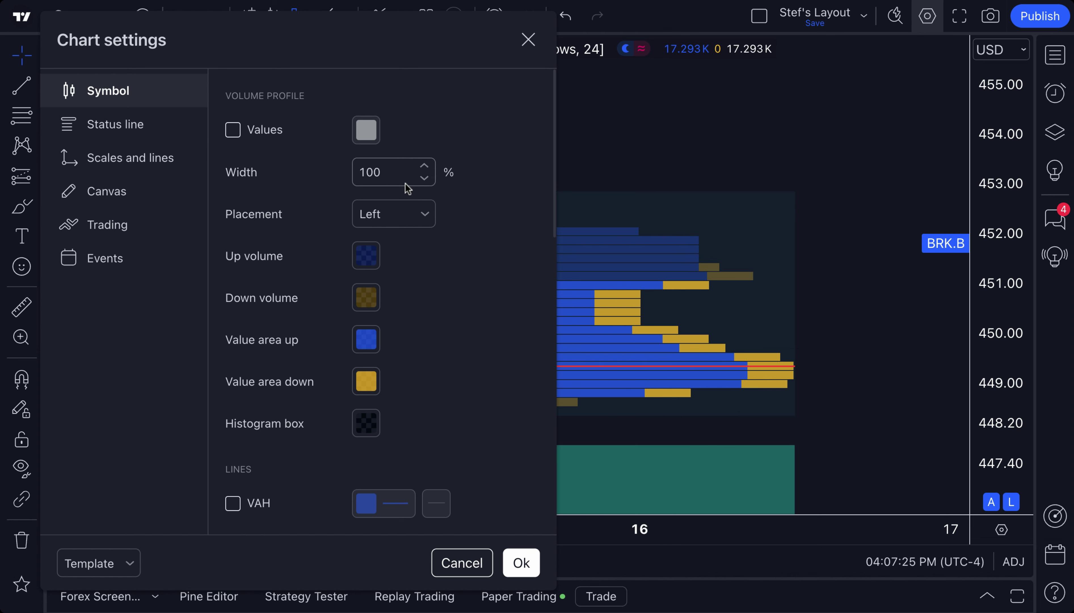
scroll(767, 168, left, 5)
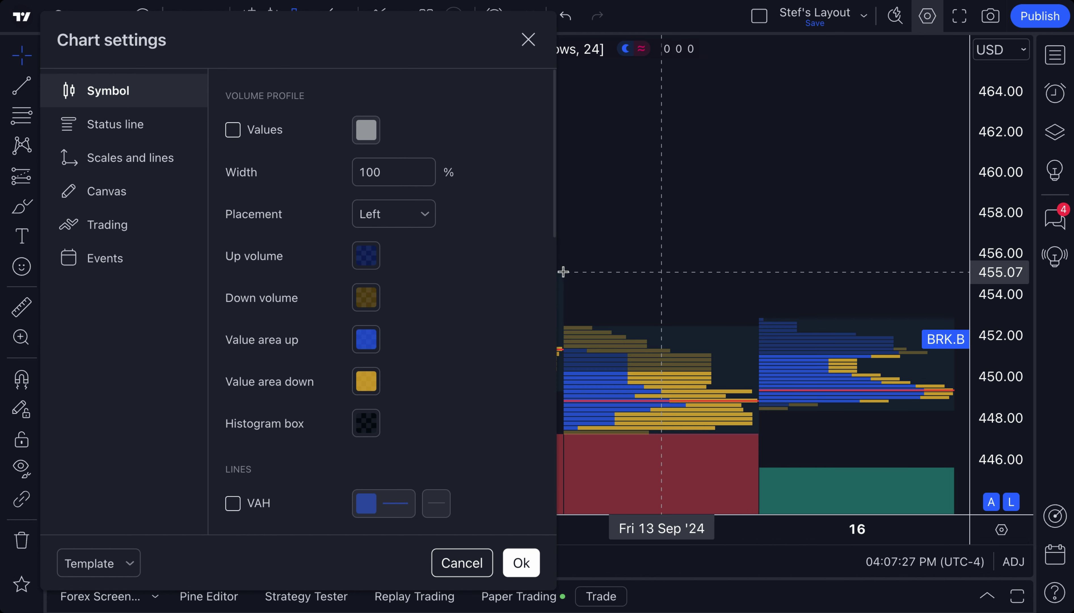
Set the volume profile placement to Right and inspect the latest sessions
click(400, 218)
click(400, 273)
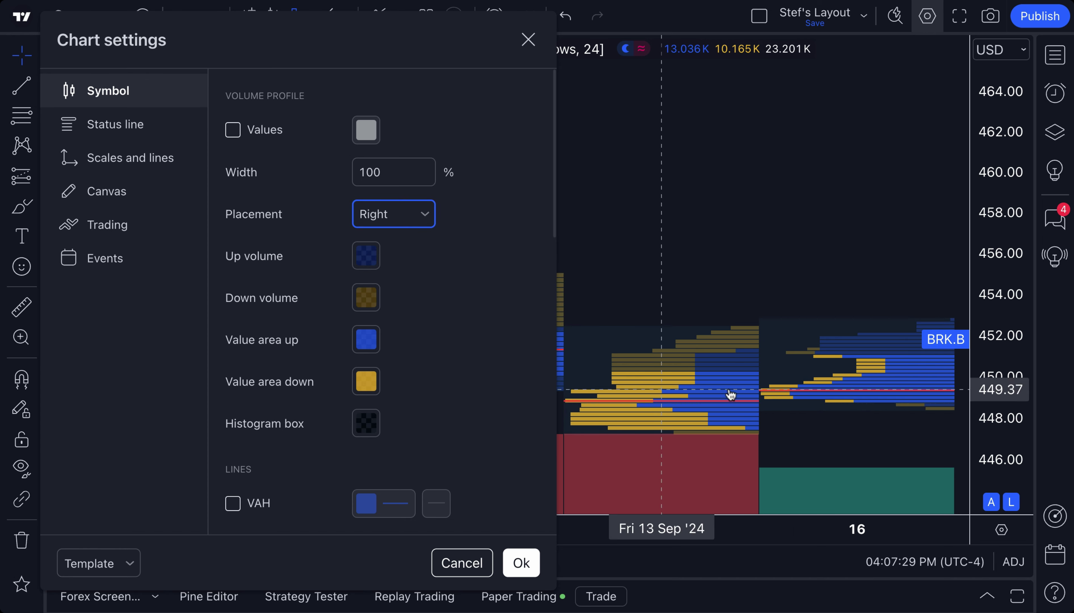
scroll(731, 394, down, 5)
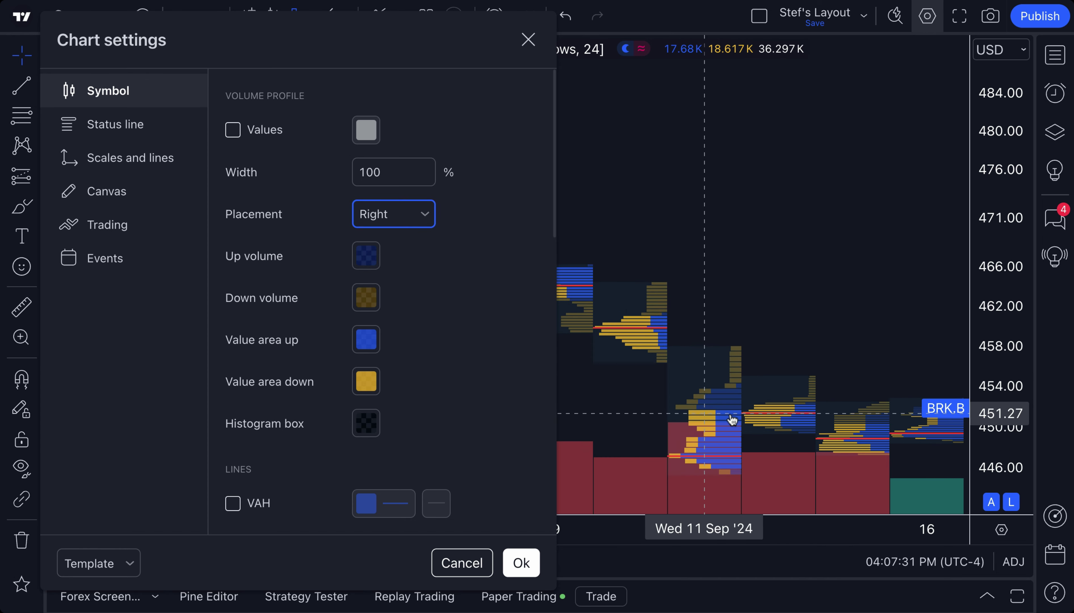
drag(833, 315, 726, 308)
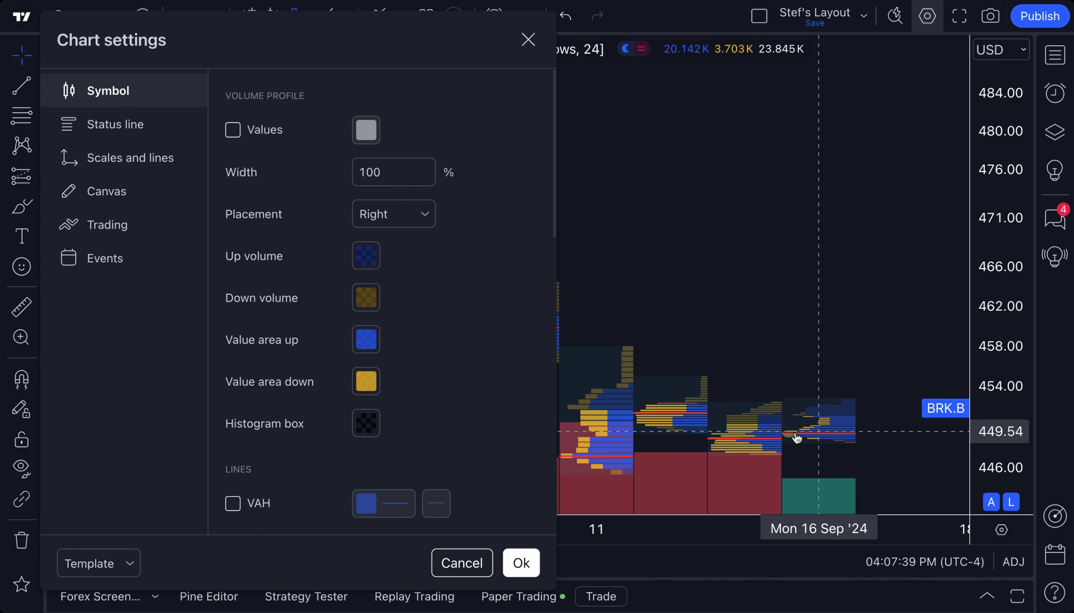
Set the volume profile placement back to Left and inspect the 16 September profile
click(403, 218)
click(395, 245)
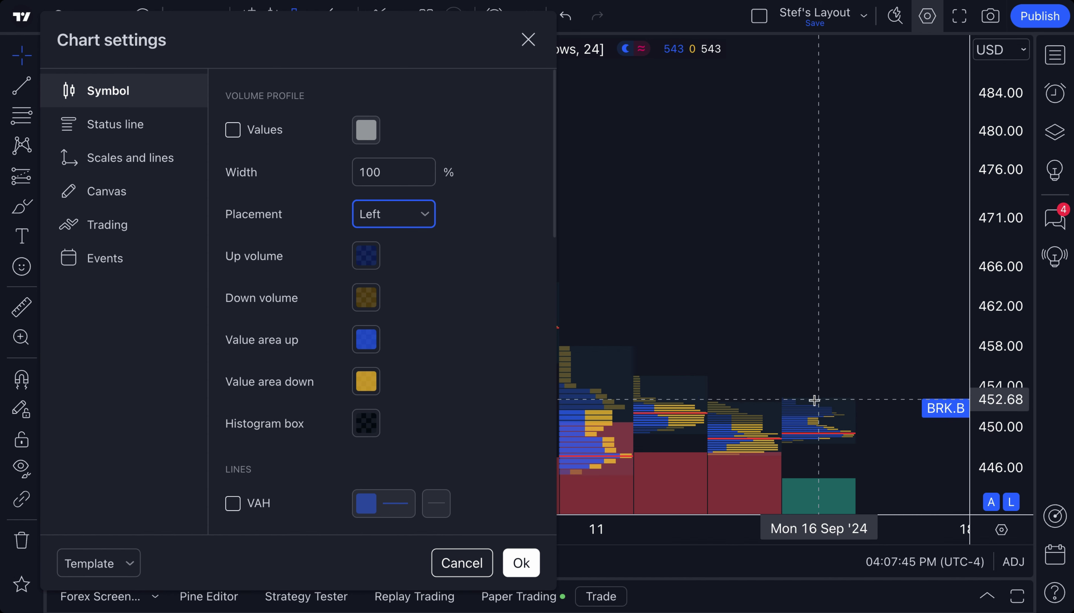
scroll(782, 415, up, 4)
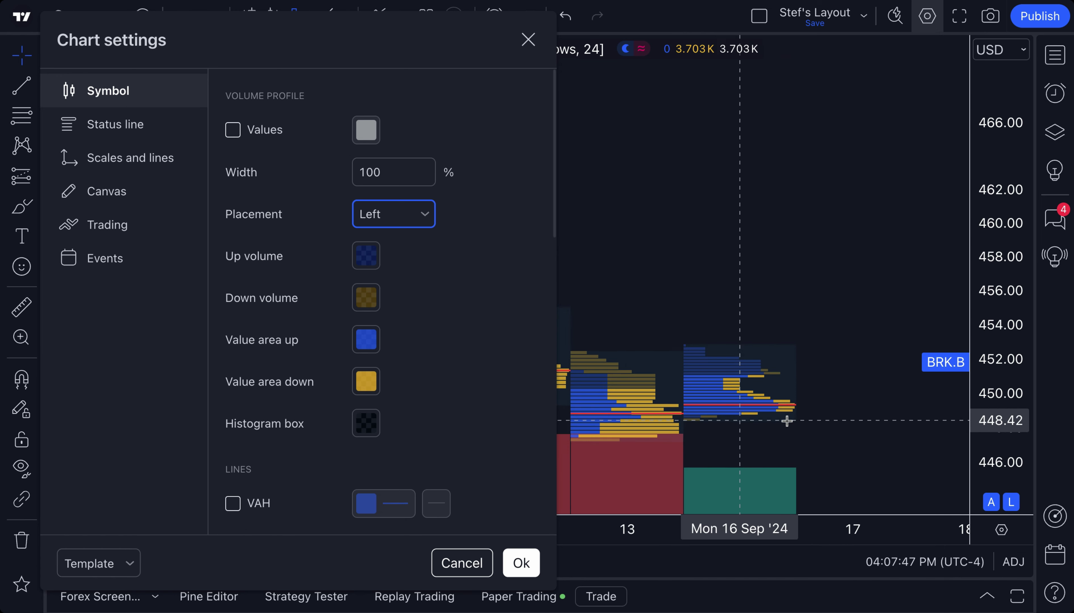
scroll(767, 428, up, 2)
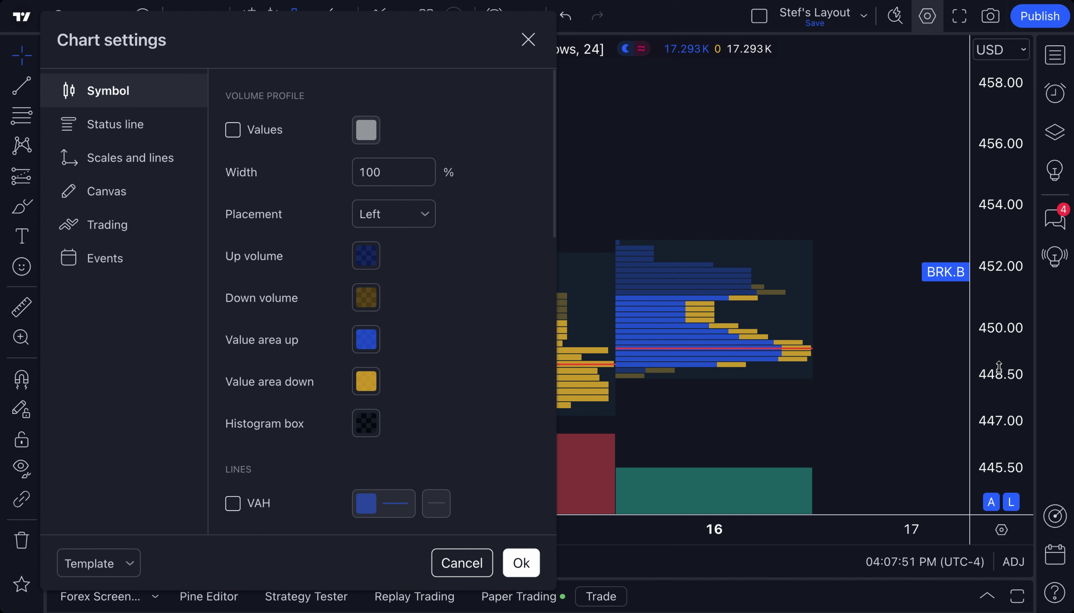
Turn off the logarithmic price scale and inspect the 13 and 16 September volume profiles
click(1011, 502)
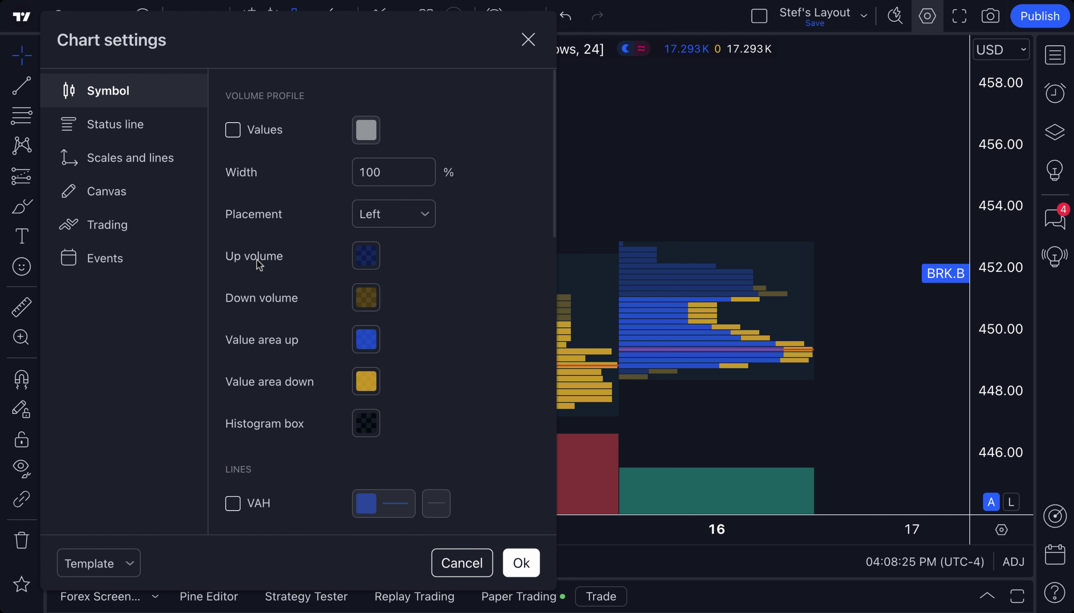
scroll(602, 294, up, 2)
drag(608, 298, 683, 312)
scroll(683, 312, up, 2)
drag(685, 371, 719, 364)
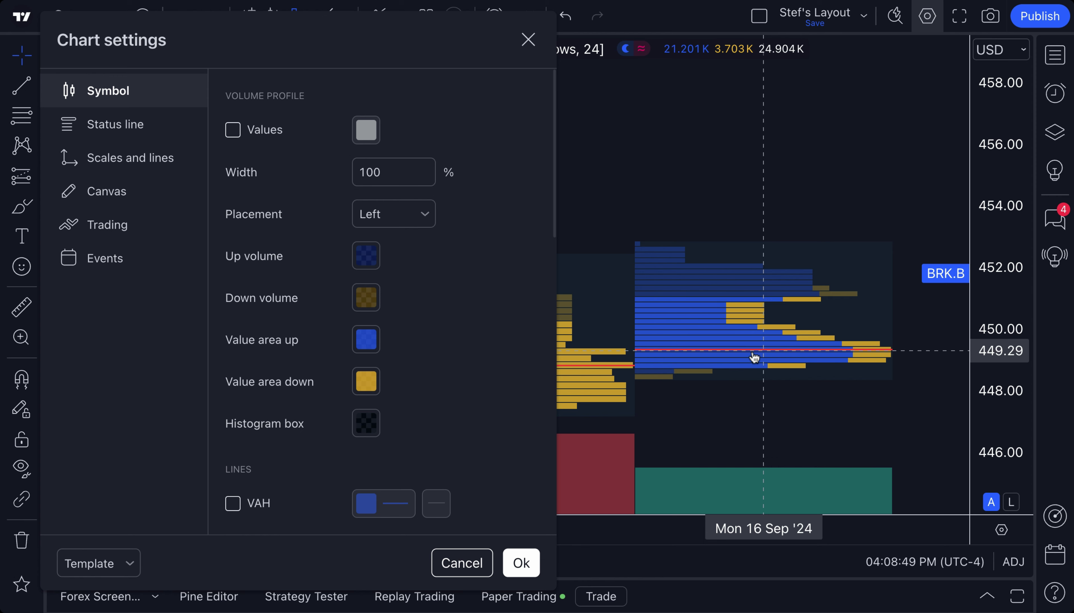
scroll(750, 357, down, 3)
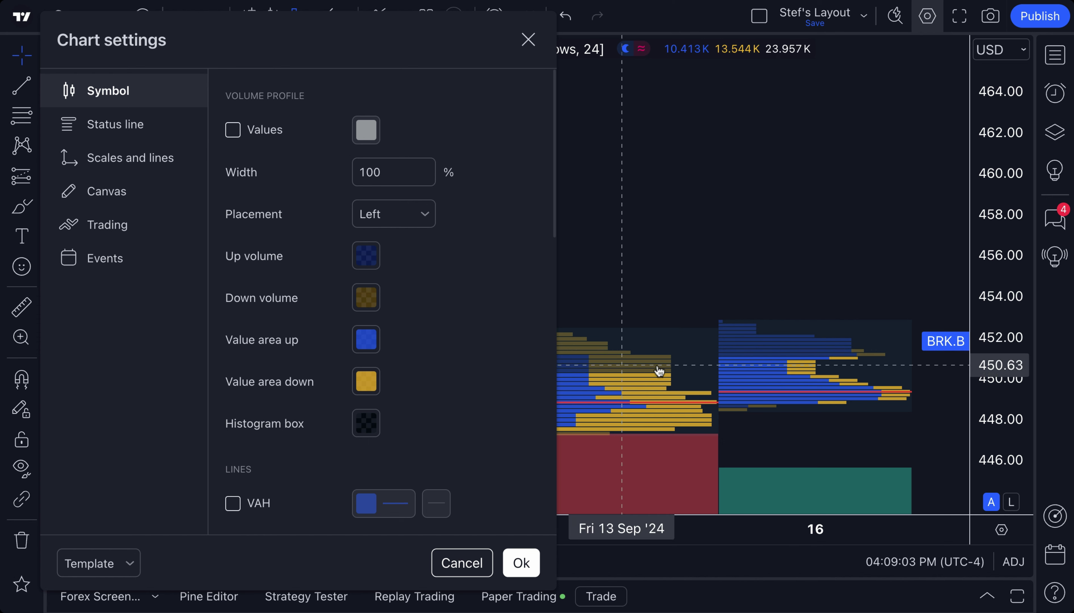
scroll(660, 372, up, 4)
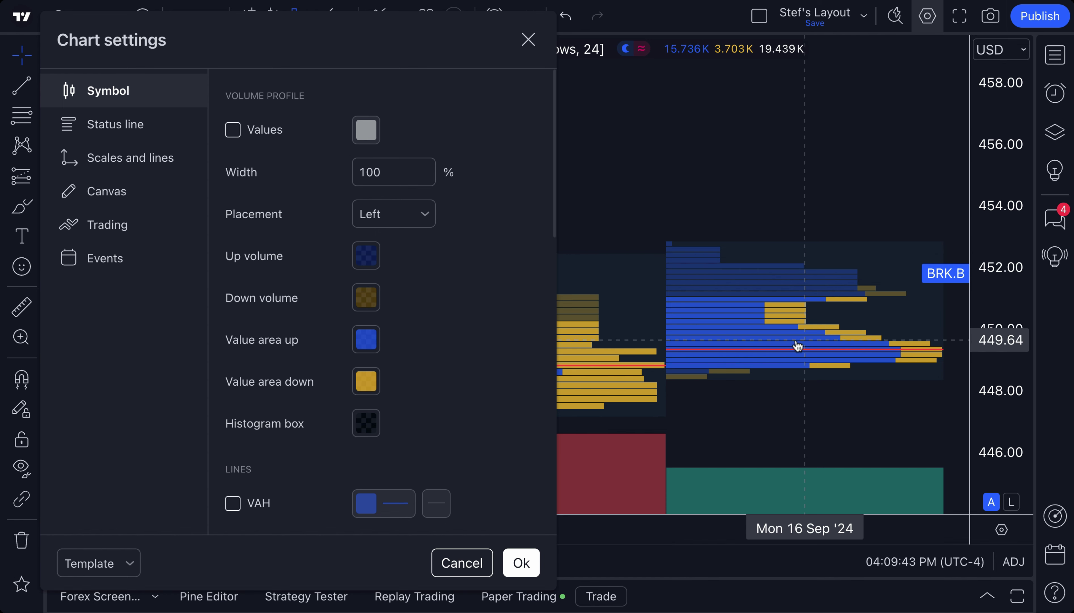
scroll(488, 384, down, 3)
scroll(488, 383, down, 3)
scroll(486, 380, up, 6)
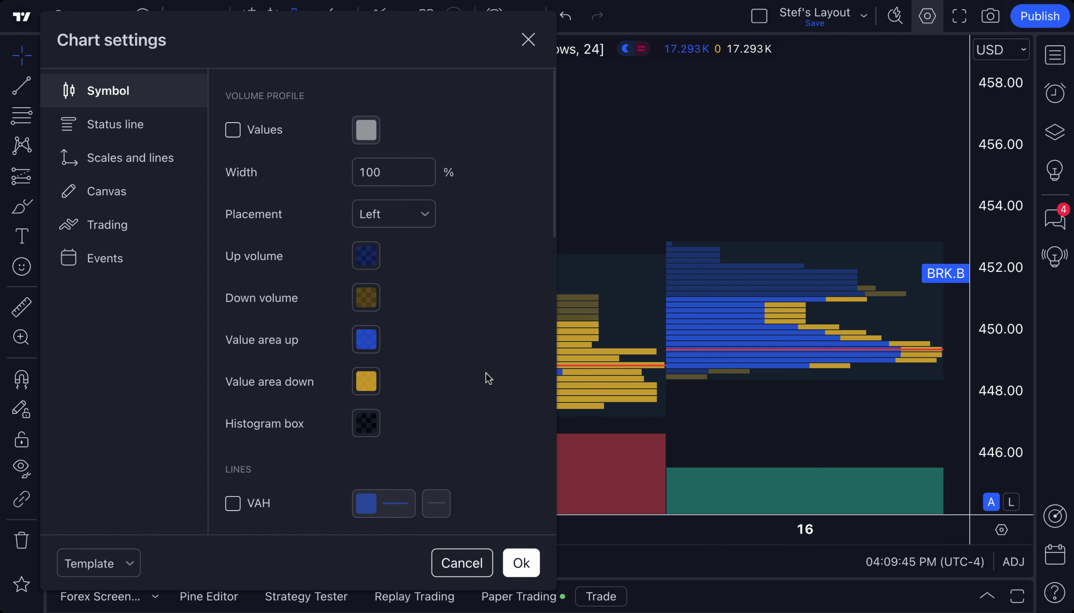
Examine the value area volume setting and compare the value area colours with the 16 September profile
scroll(488, 378, down, 5)
scroll(486, 377, up, 12)
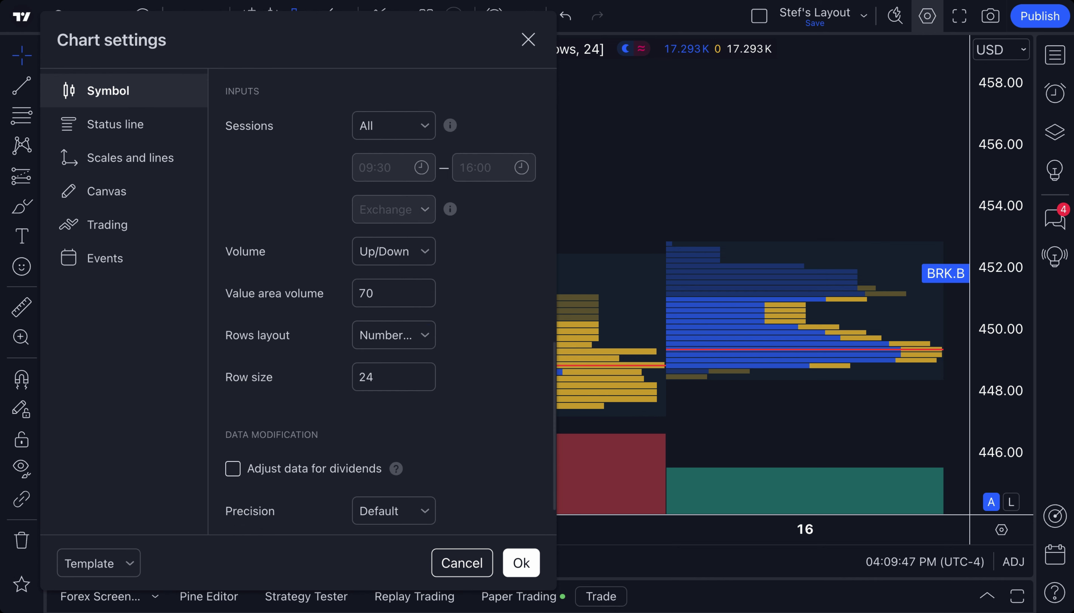
scroll(405, 384, up, 3)
click(399, 422)
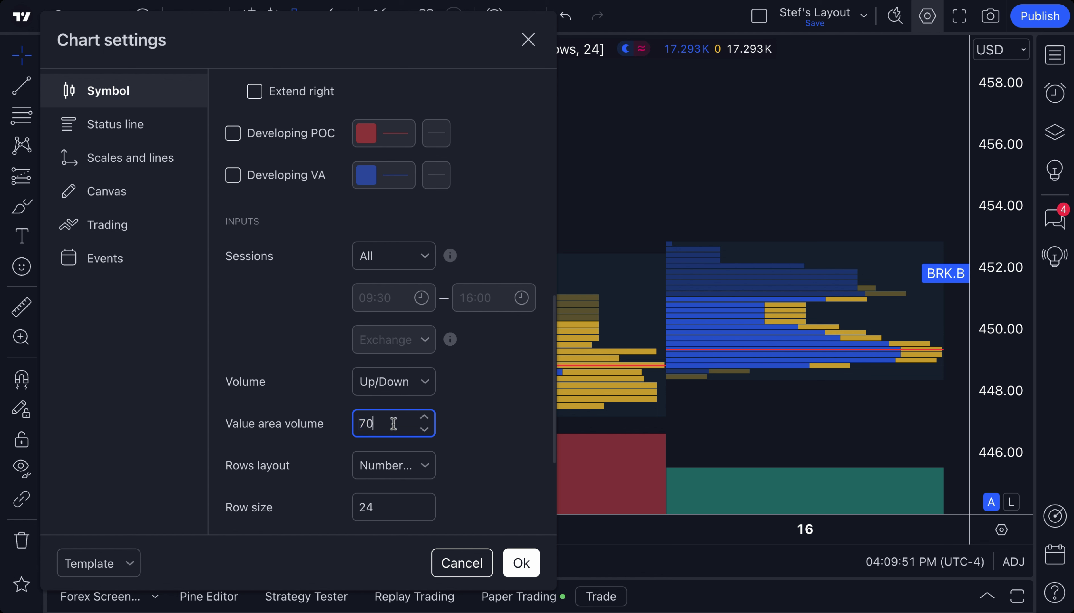
drag(395, 423, 354, 424)
drag(381, 418, 353, 426)
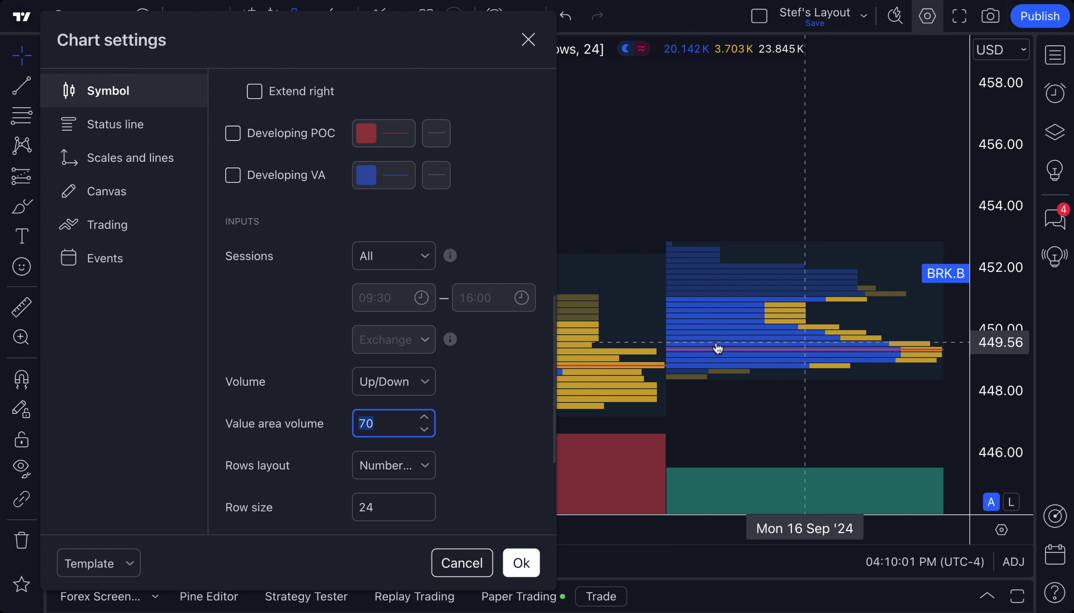
scroll(451, 318, up, 10)
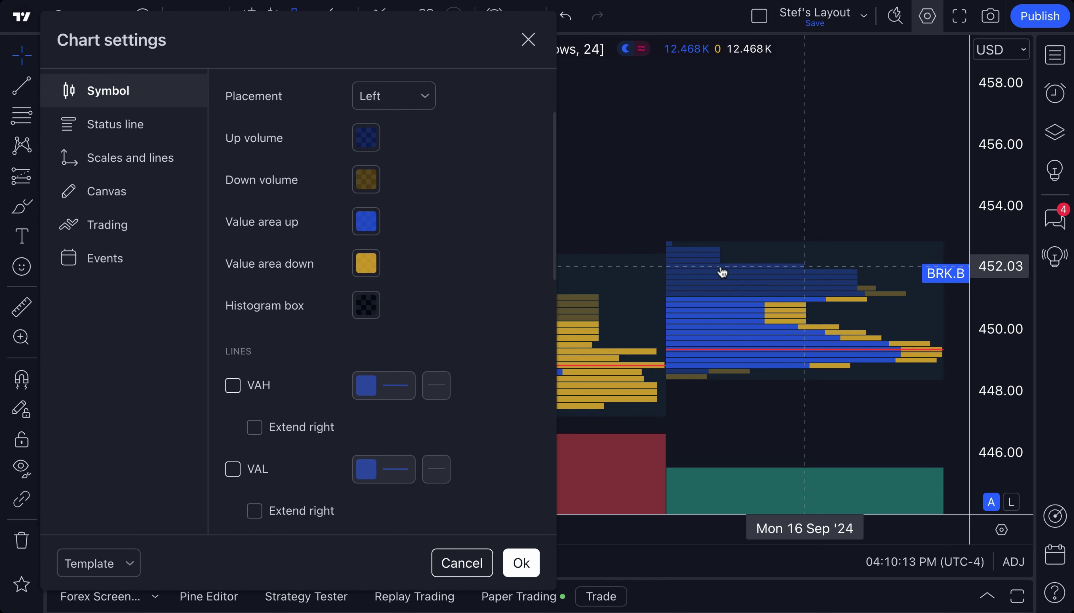
scroll(462, 322, down, 1)
scroll(462, 321, down, 5)
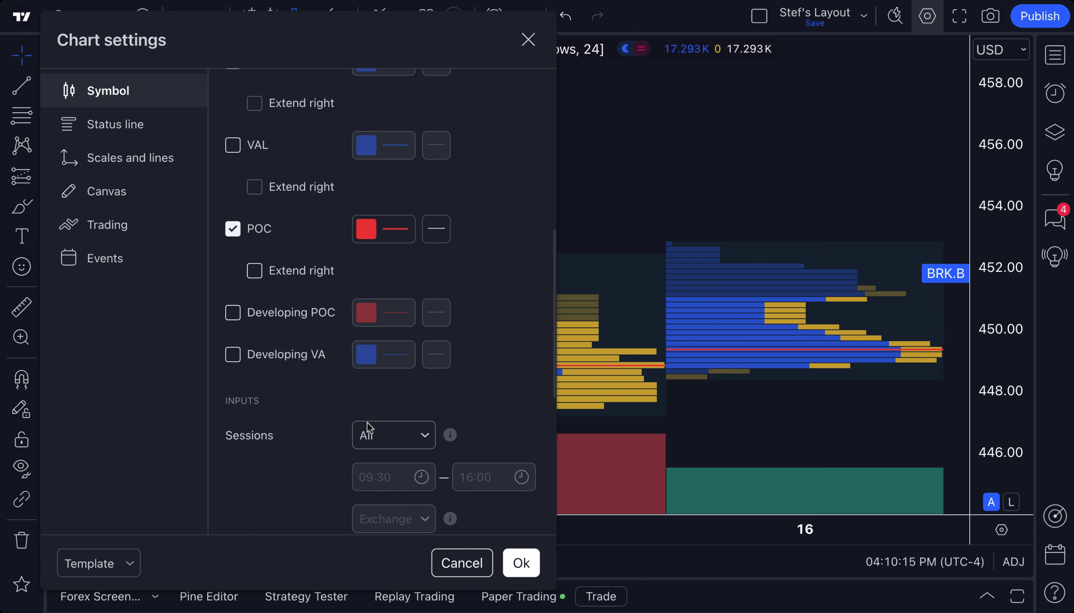
Set the value area volume to 100 and inspect the 13 and 16 September profiles
scroll(386, 390, down, 5)
click(377, 230)
double_click(377, 230)
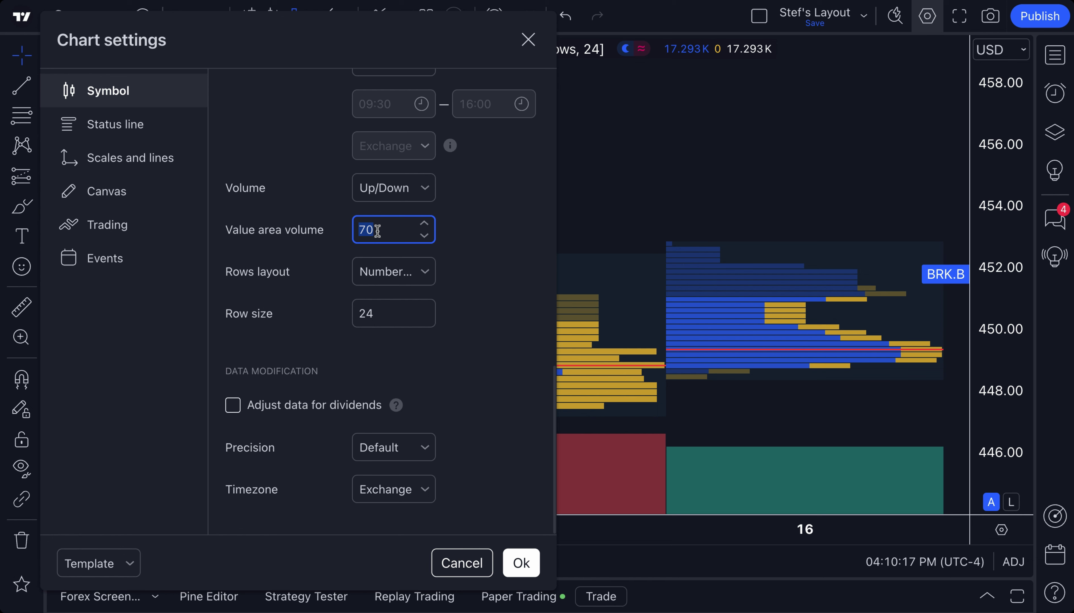
click(499, 205)
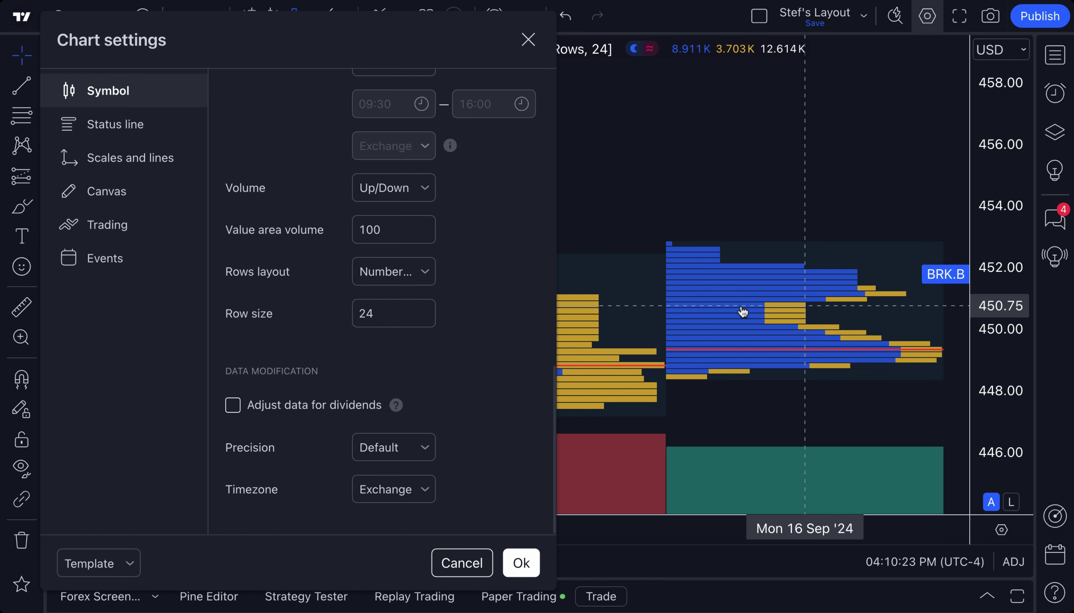
scroll(750, 315, down, 2)
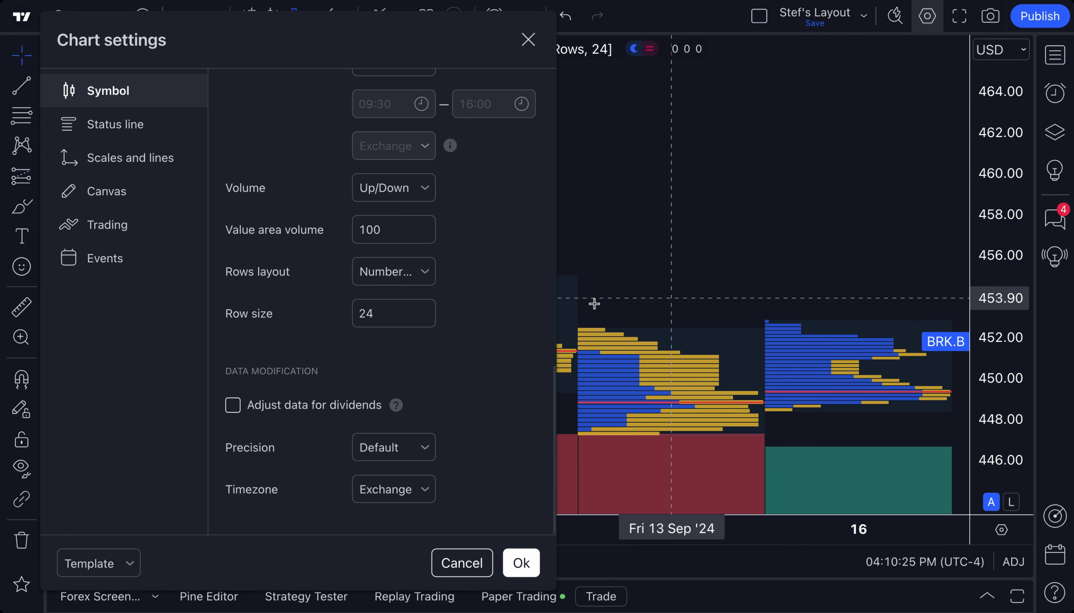
scroll(725, 363, down, 2)
scroll(597, 324, up, 2)
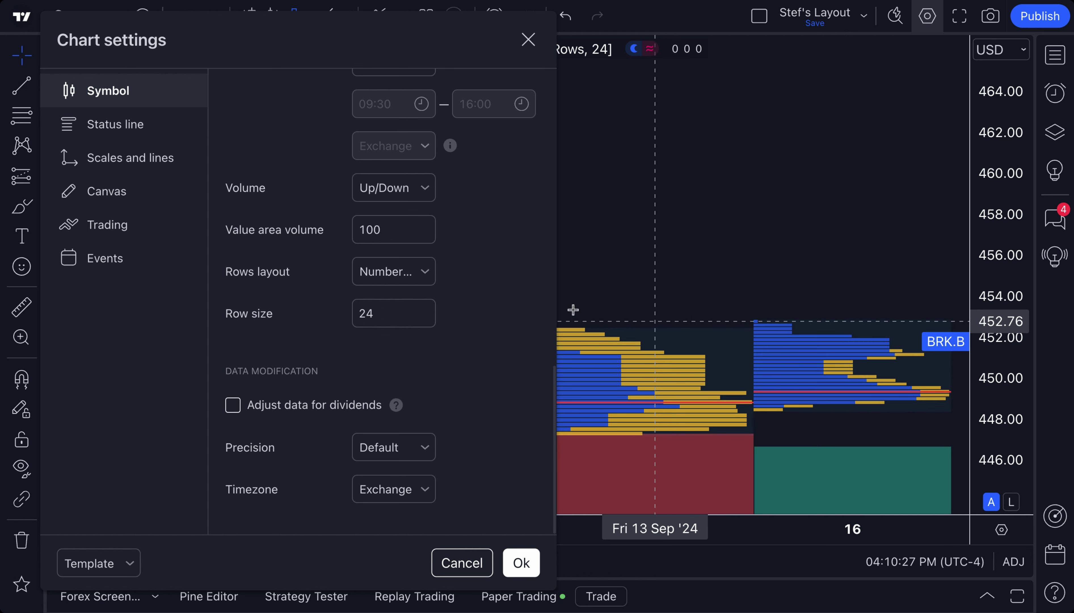
Set the value area volume to 25 and inspect the 16 September profile up close
click(397, 232)
double_click(397, 232)
text(25)
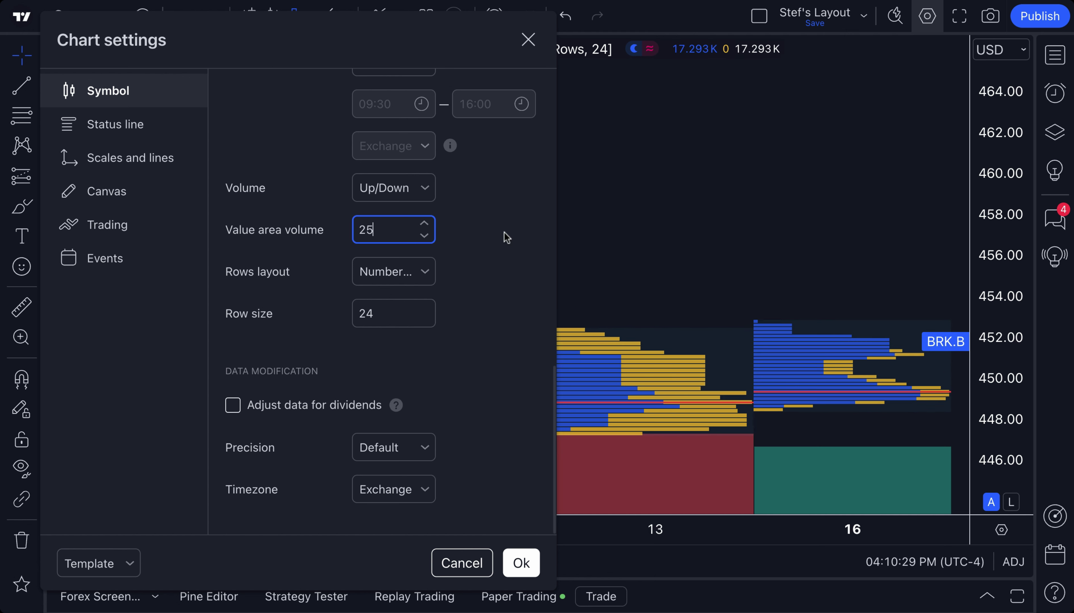
click(508, 237)
click(392, 229)
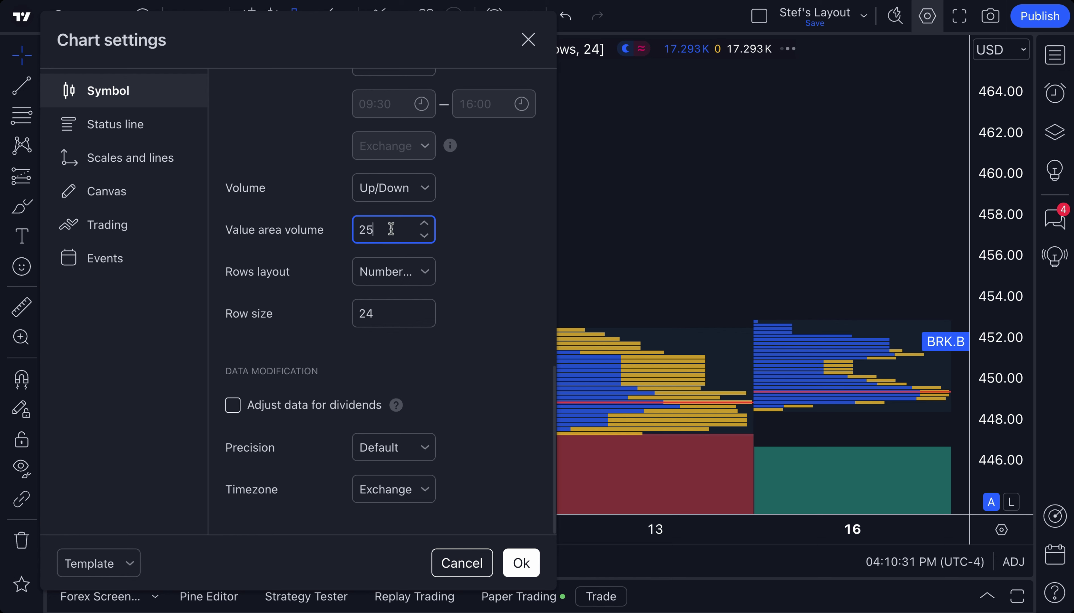
scroll(702, 352, up, 5)
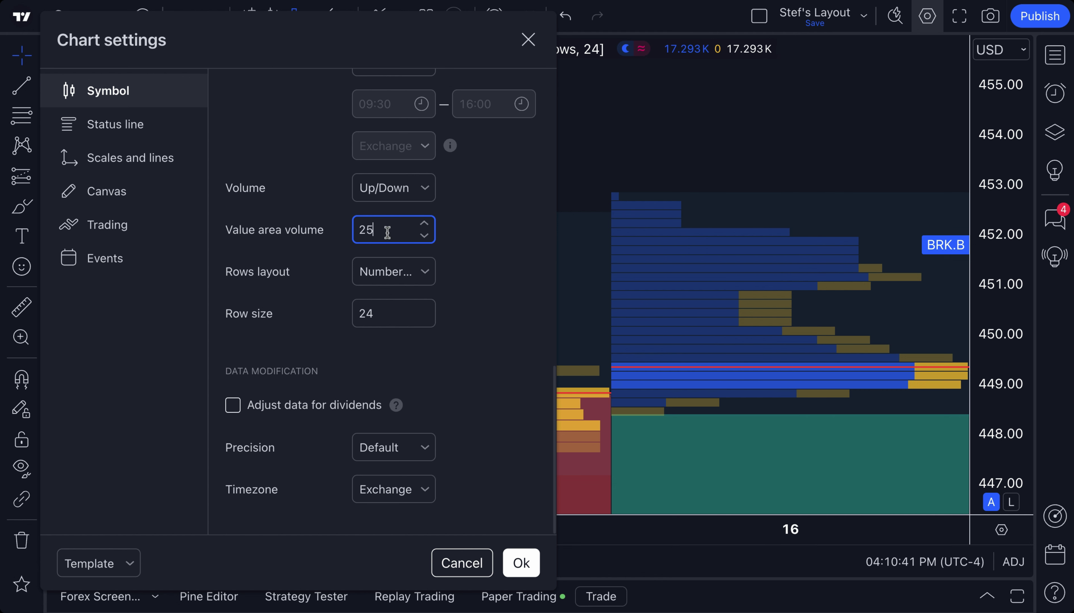
Set the value area volume back to 70
drag(390, 232, 360, 231)
click(457, 237)
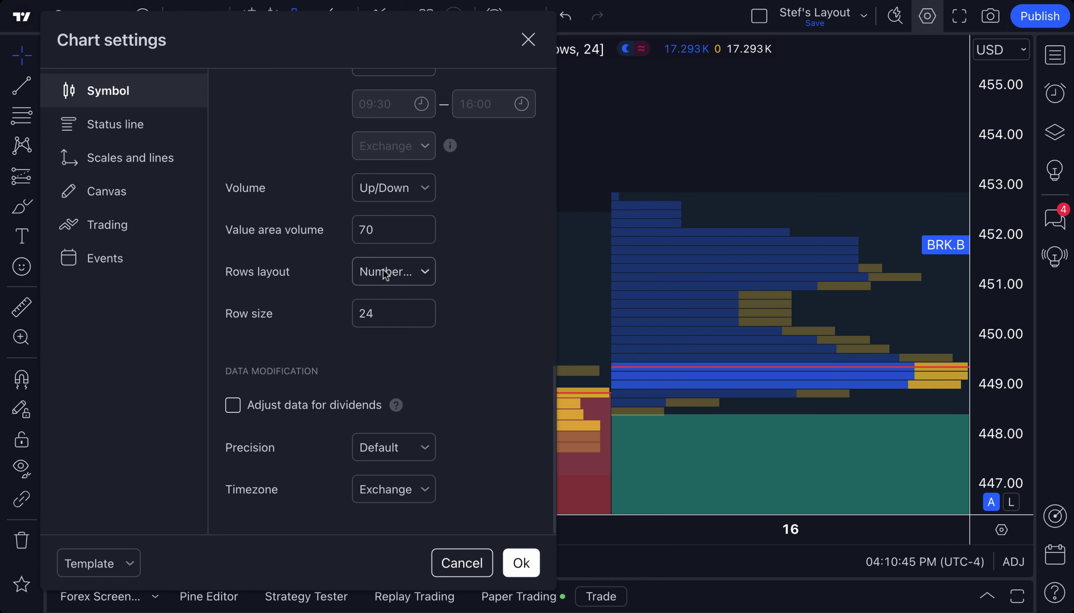
Make the up volume blue fully opaque and set the down volume colour's opacity to 100%
scroll(384, 269, up, 5)
scroll(374, 298, up, 9)
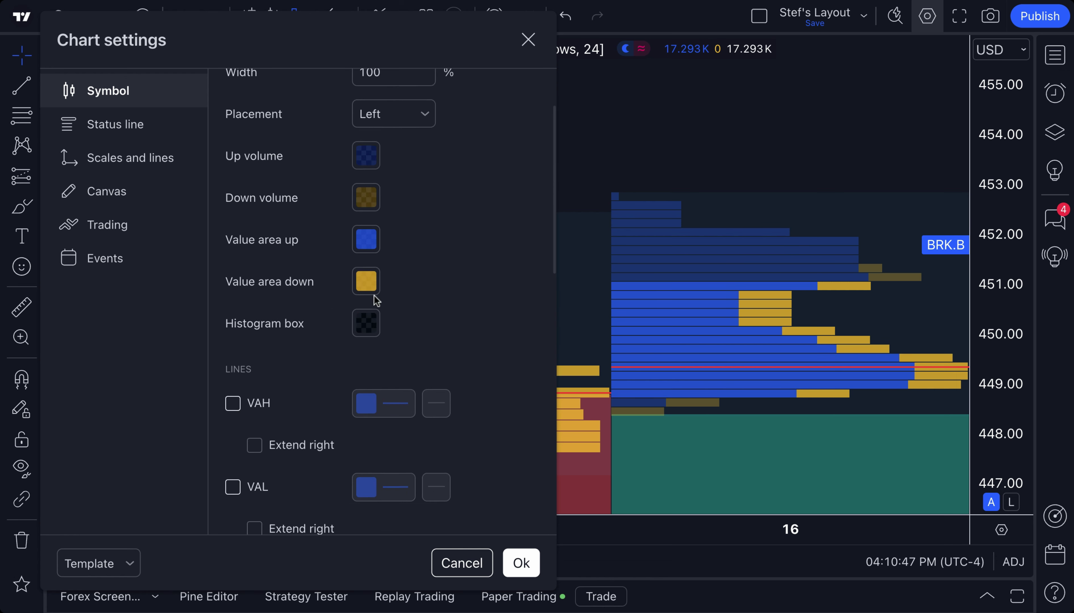
click(370, 231)
drag(407, 481, 557, 477)
click(367, 265)
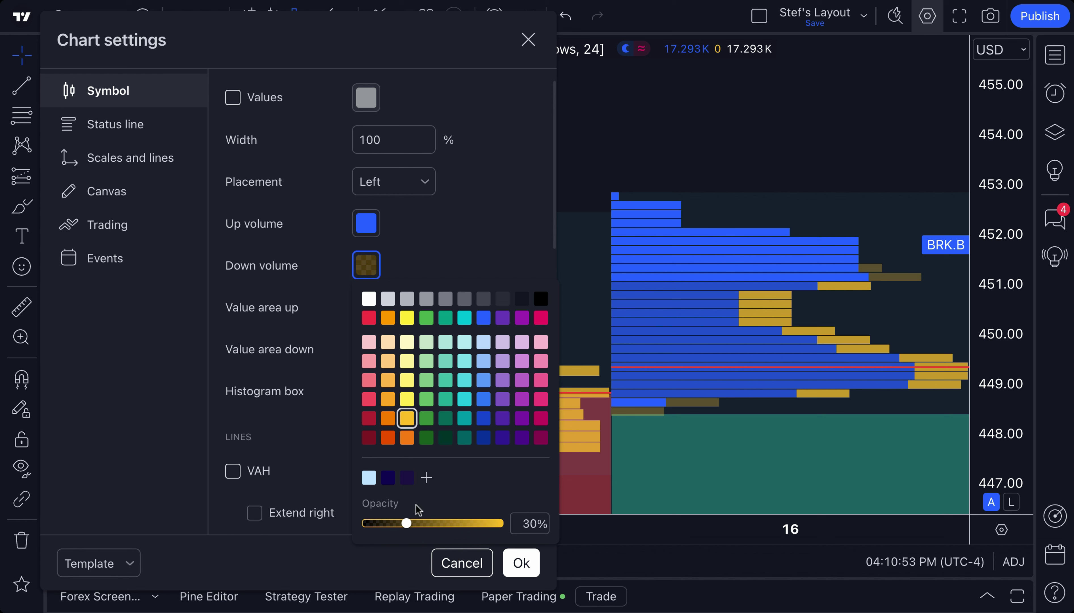
drag(425, 528, 540, 527)
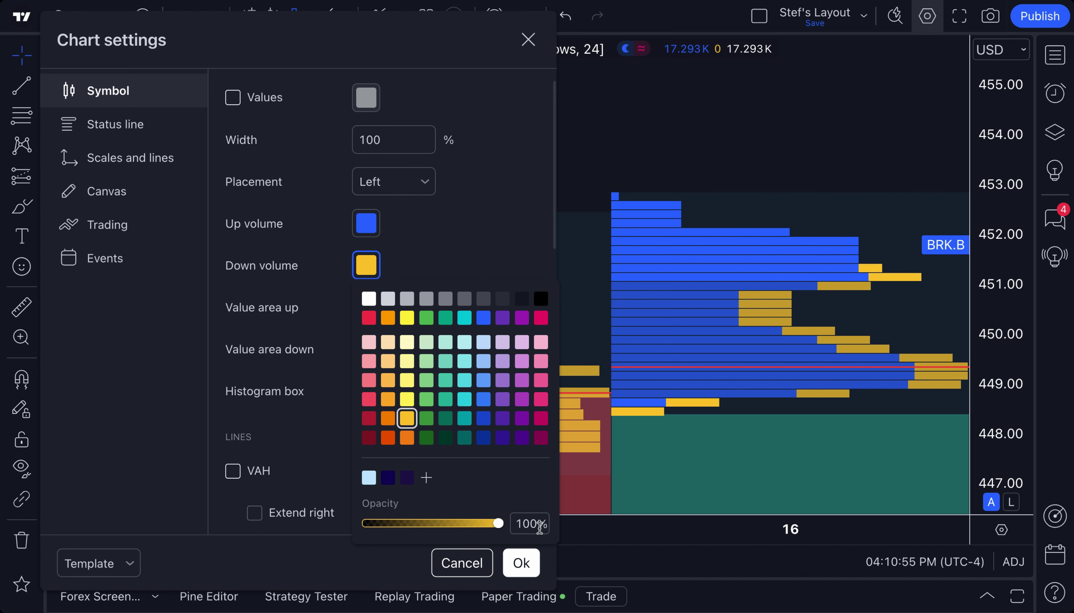
click(460, 250)
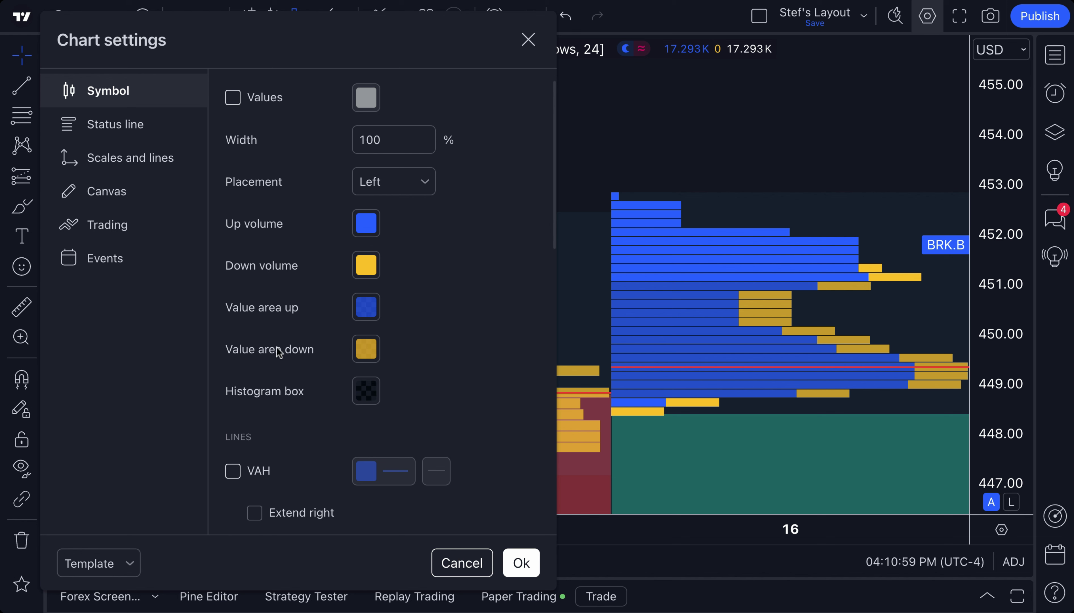
Change the down volume colour to bright yellow, and try yellow on value area up before returning it to blue
click(366, 265)
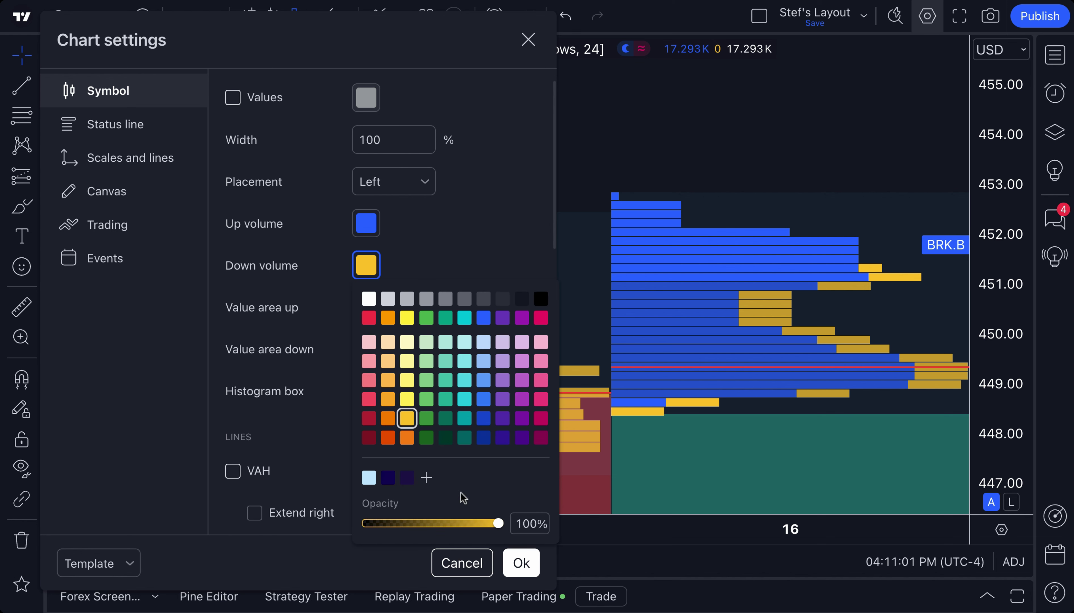
click(407, 318)
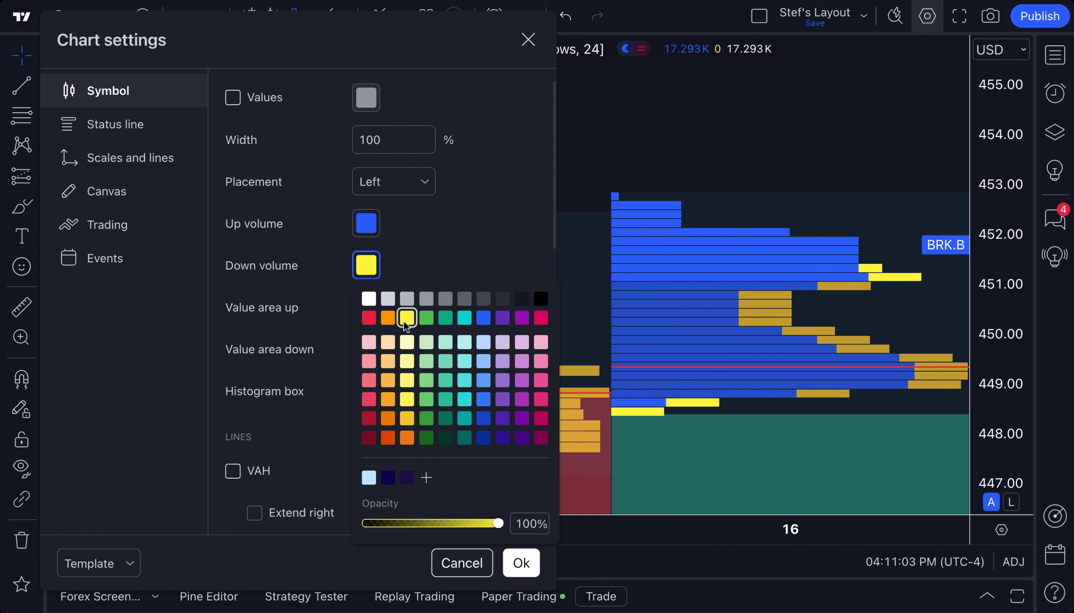
click(411, 265)
click(366, 307)
click(407, 359)
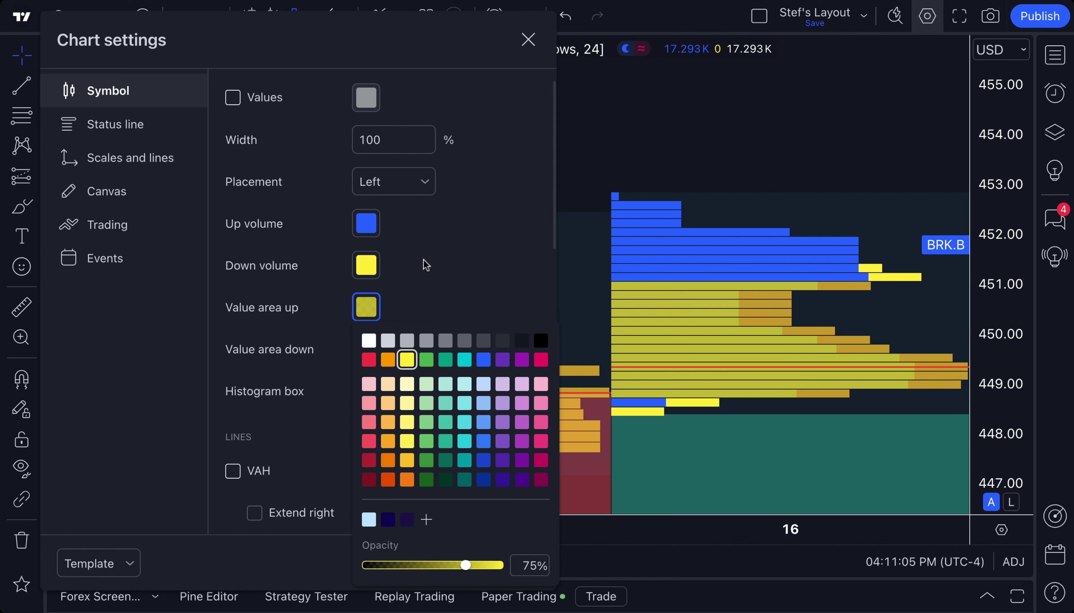
click(482, 360)
click(467, 290)
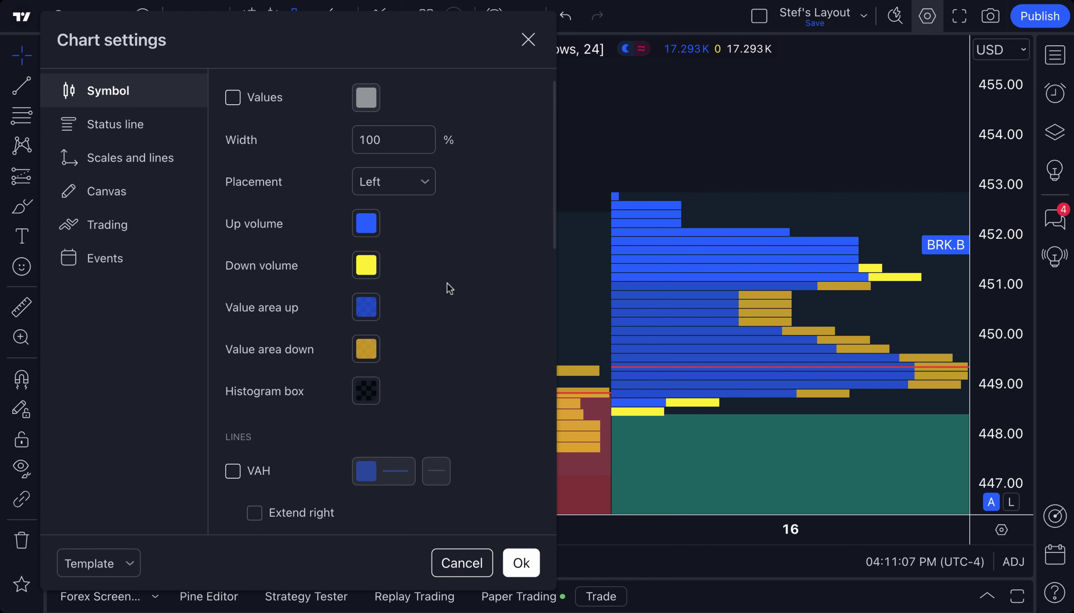
Change the value area down colour to bright yellow with 100% opacity
click(373, 346)
click(407, 386)
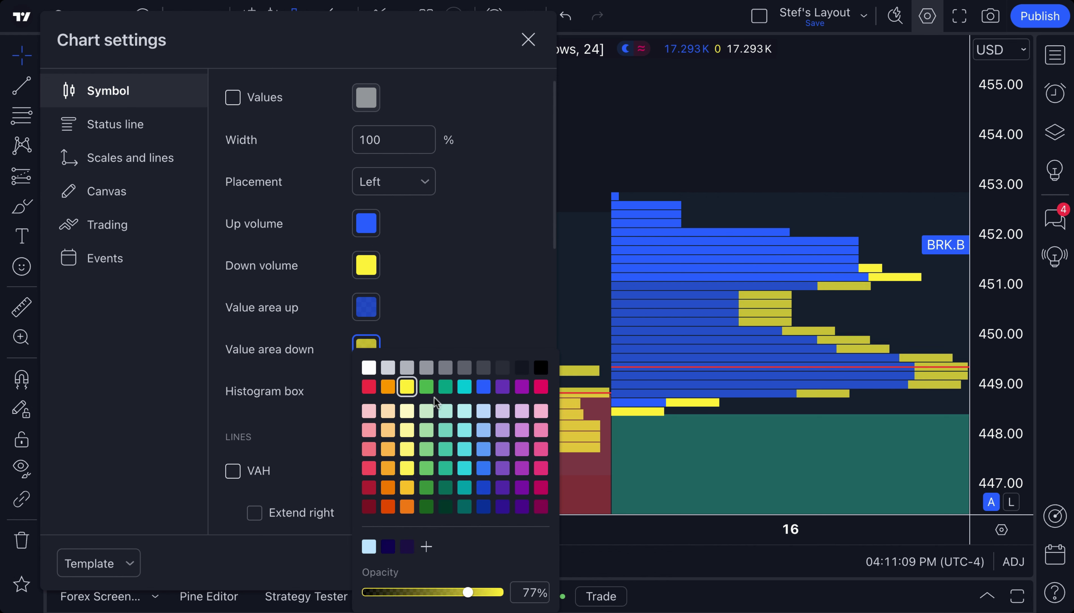
drag(473, 592, 505, 592)
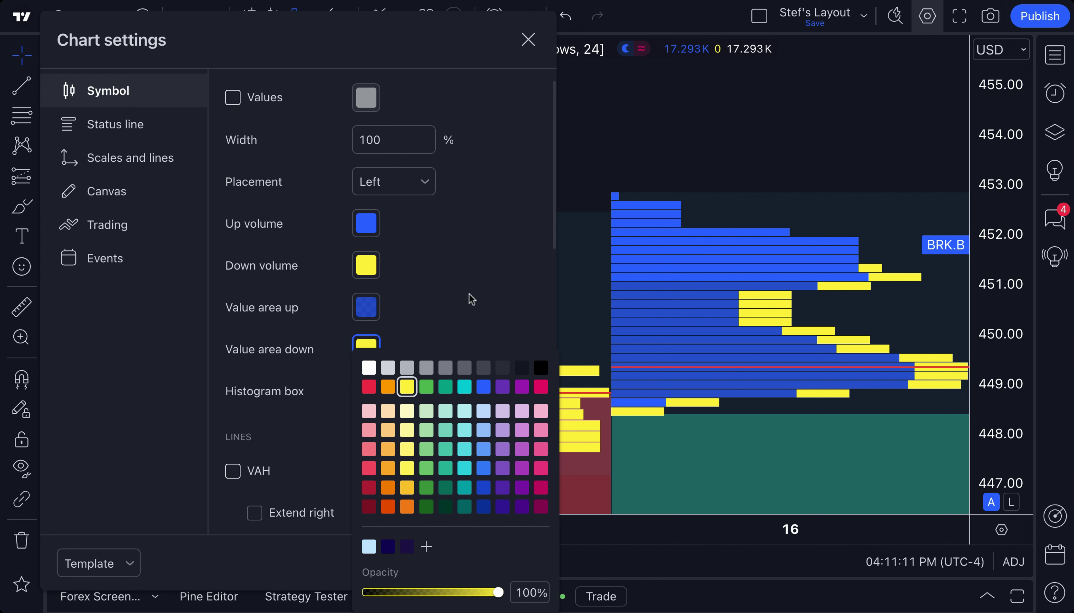
click(439, 304)
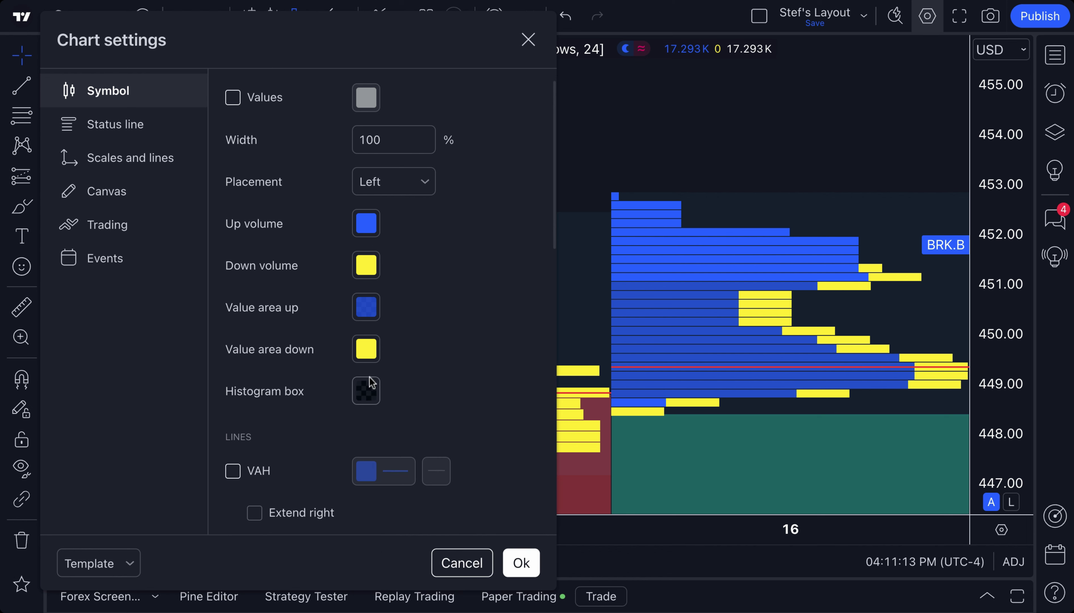
Make the value area up blue fully opaque and inspect the September sessions
click(366, 305)
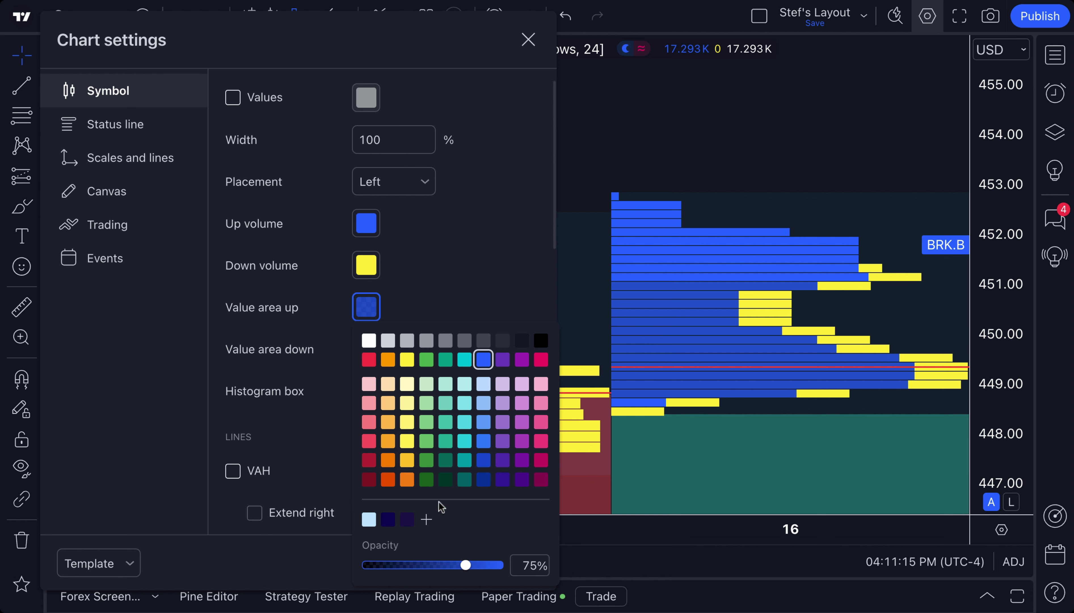
drag(466, 566, 511, 565)
click(479, 290)
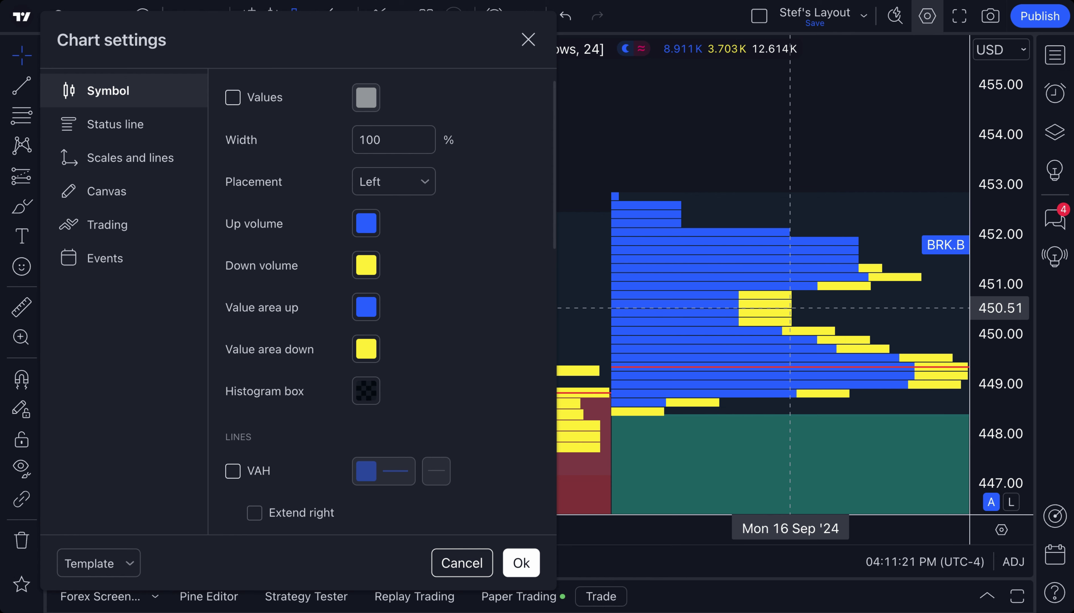
scroll(790, 308, down, 5)
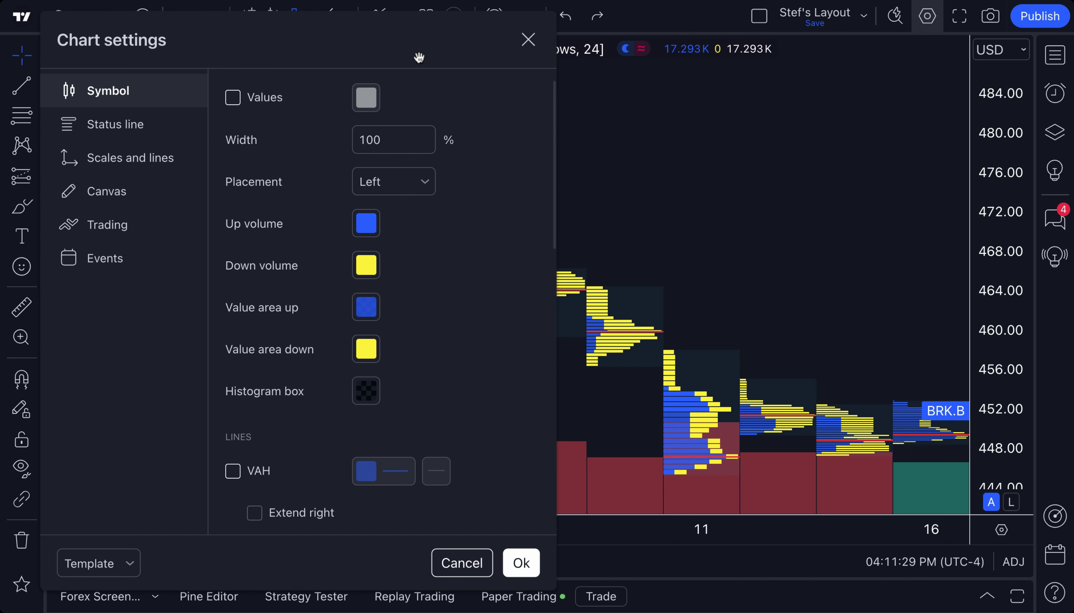
Move the chart settings dialog aside and examine the 11 and 16 September volume profiles up close
drag(419, 53, 486, 44)
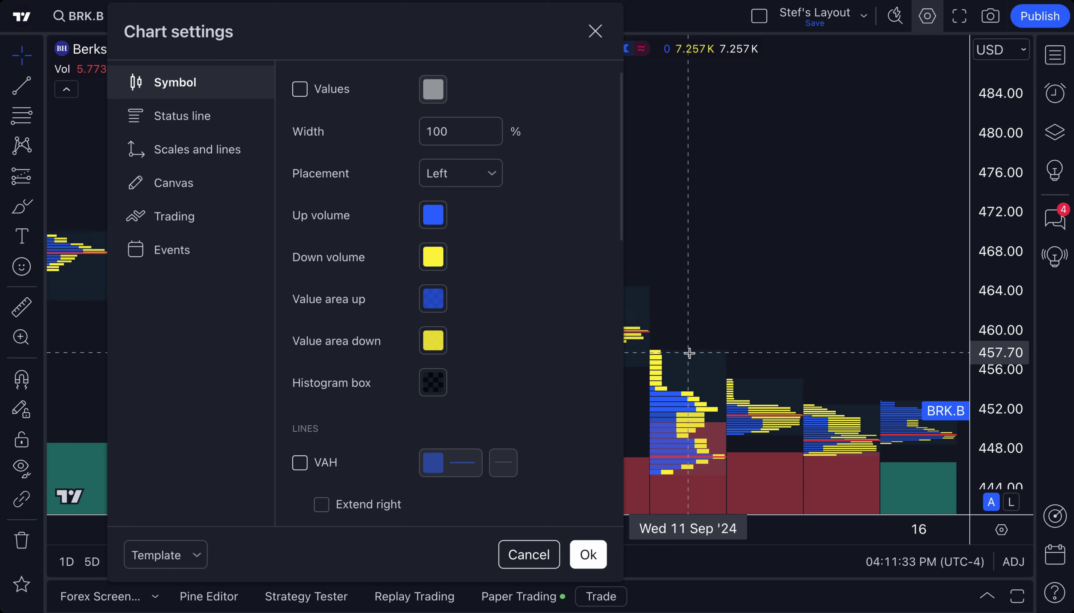
scroll(714, 362, up, 3)
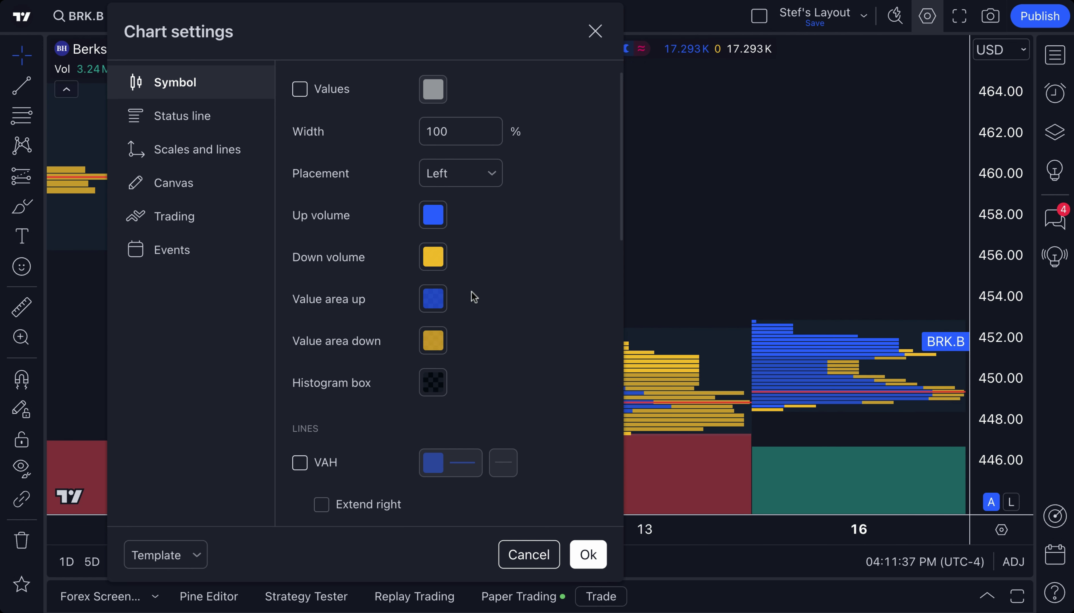
scroll(758, 305, up, 3)
scroll(765, 300, down, 2)
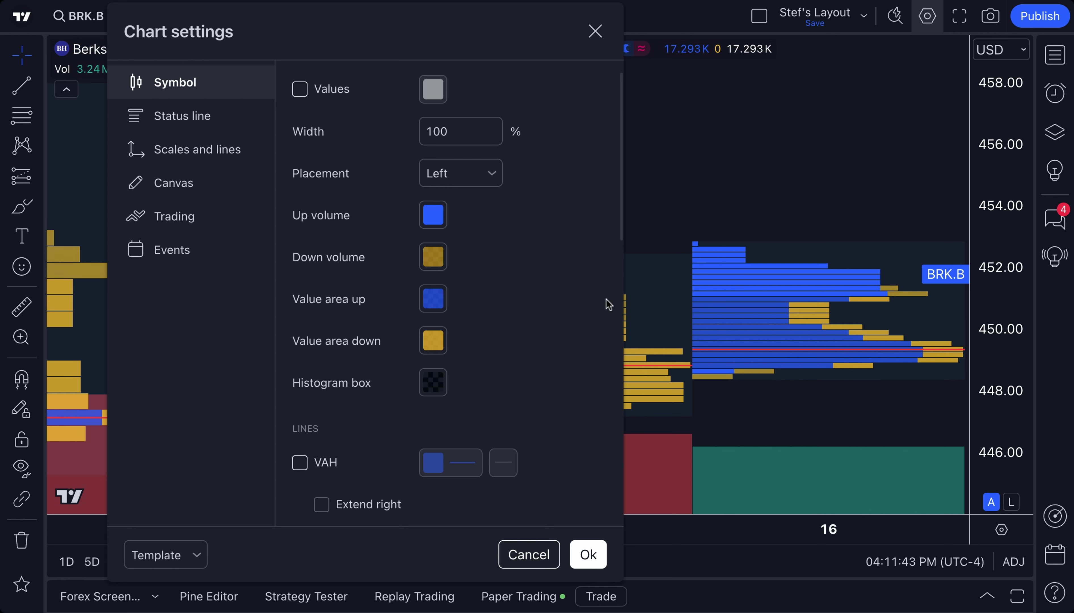
Check the up volume and value area up colours against the latest sessions, and review the profile's line options
click(436, 218)
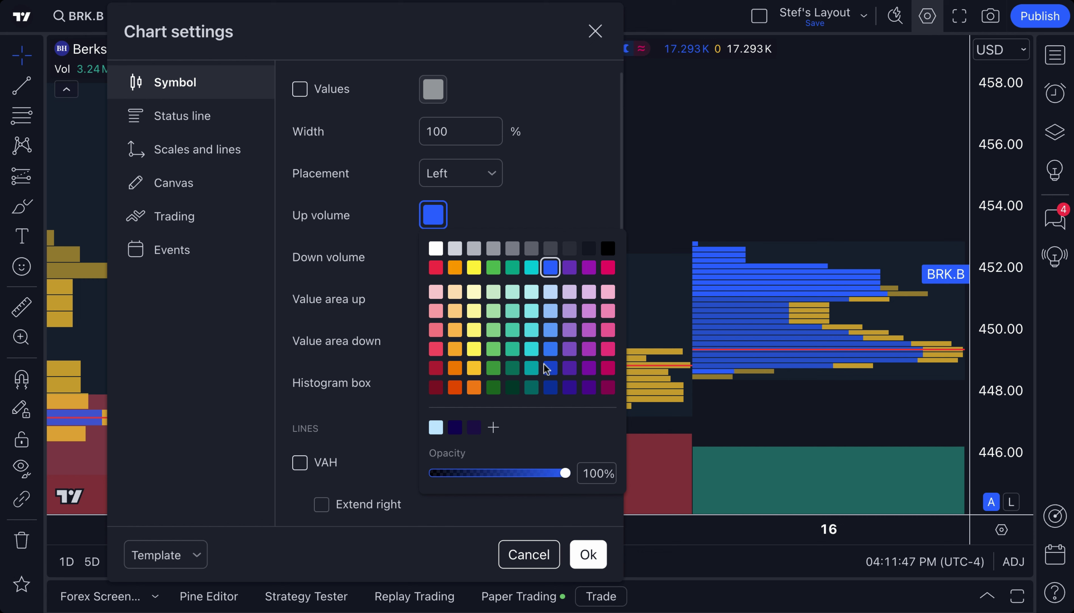
click(520, 210)
click(441, 304)
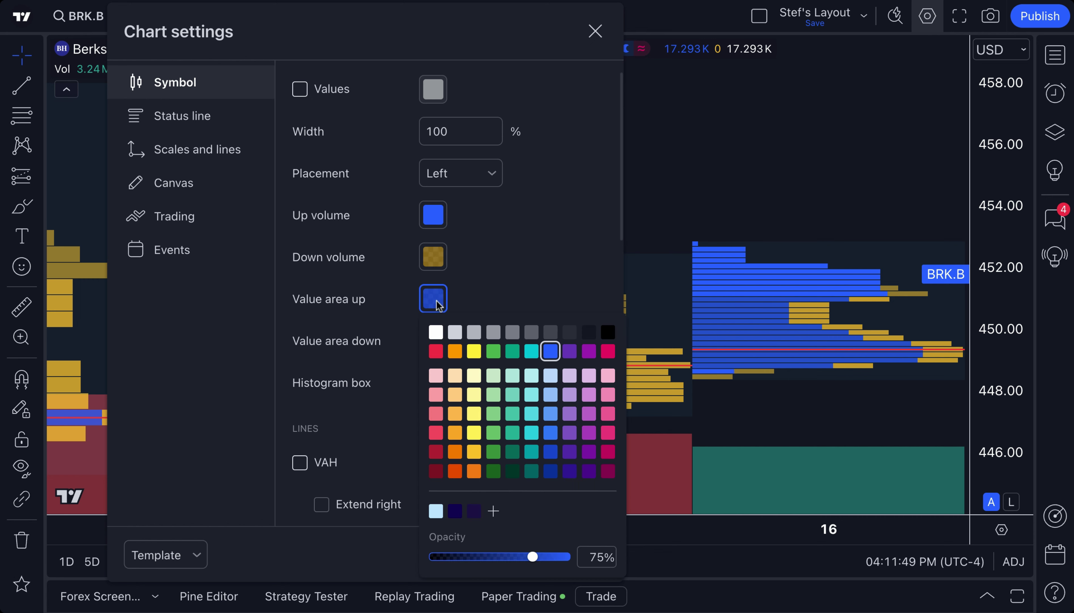
click(513, 270)
scroll(784, 326, down, 3)
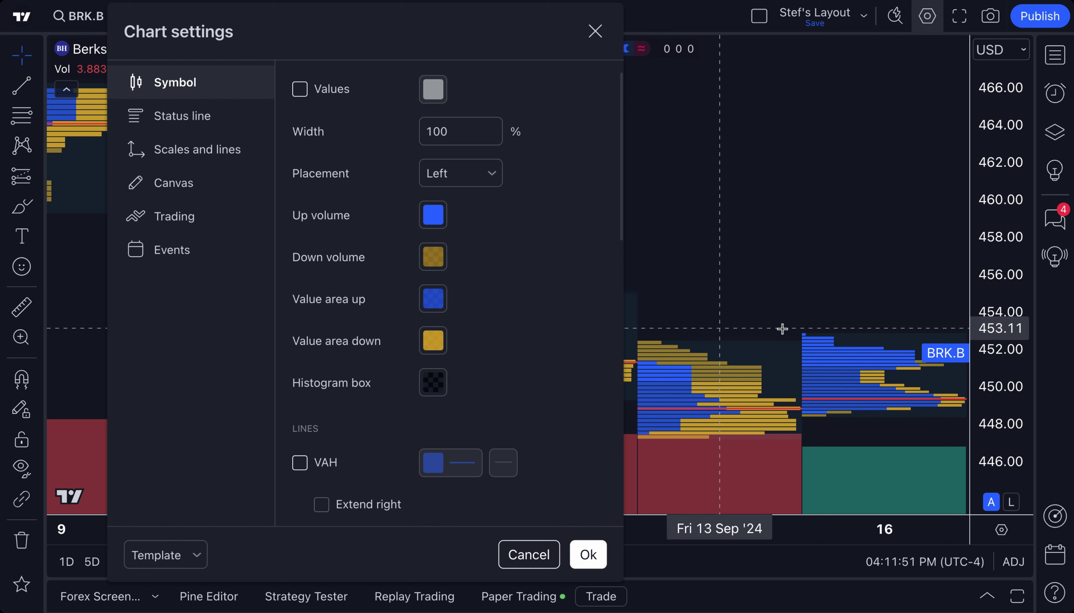
scroll(750, 330, up, 2)
scroll(484, 344, down, 3)
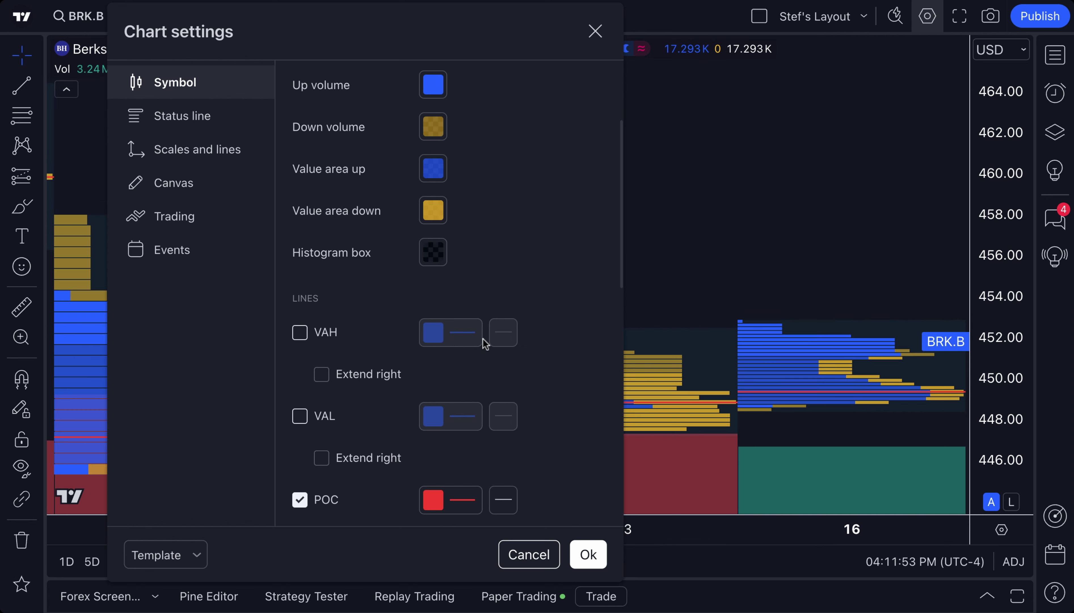
scroll(483, 344, down, 4)
scroll(485, 343, up, 7)
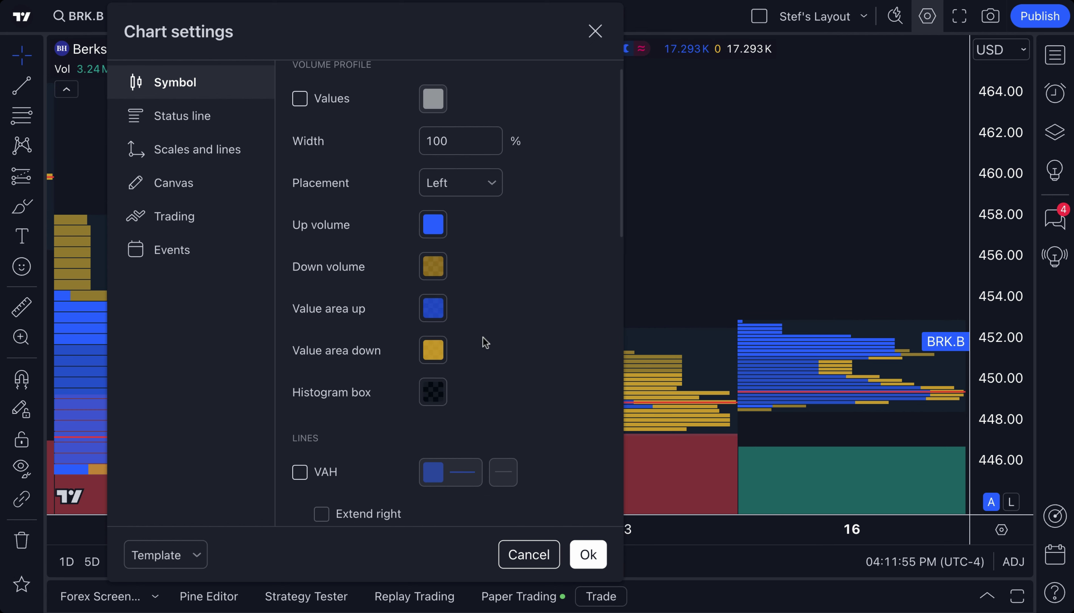
scroll(706, 333, up, 3)
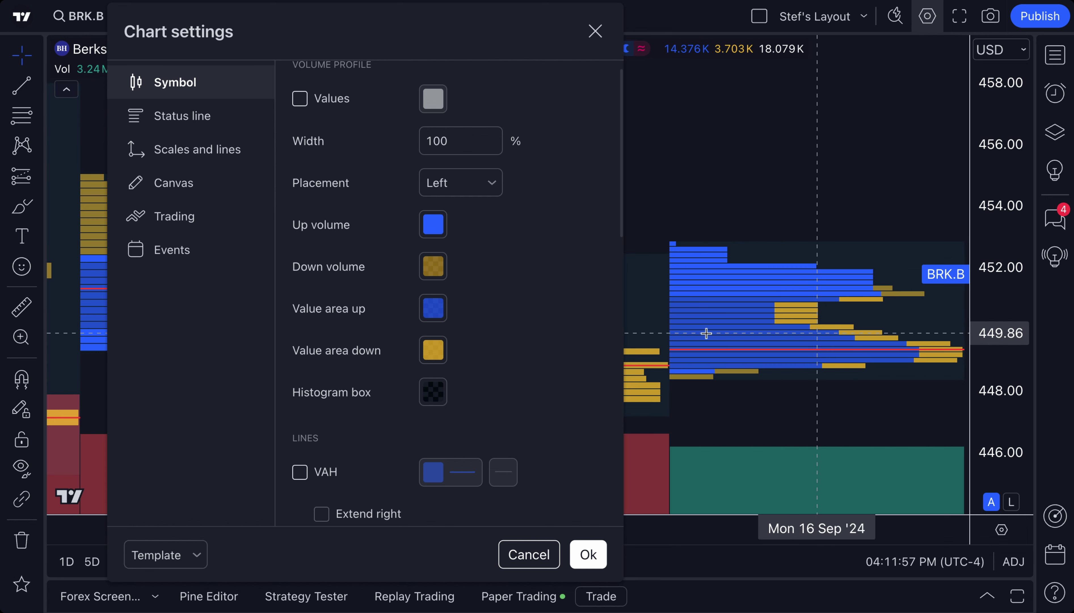
Try several histogram box colours, ending on light yellow, and raise its opacity to 81%
click(426, 361)
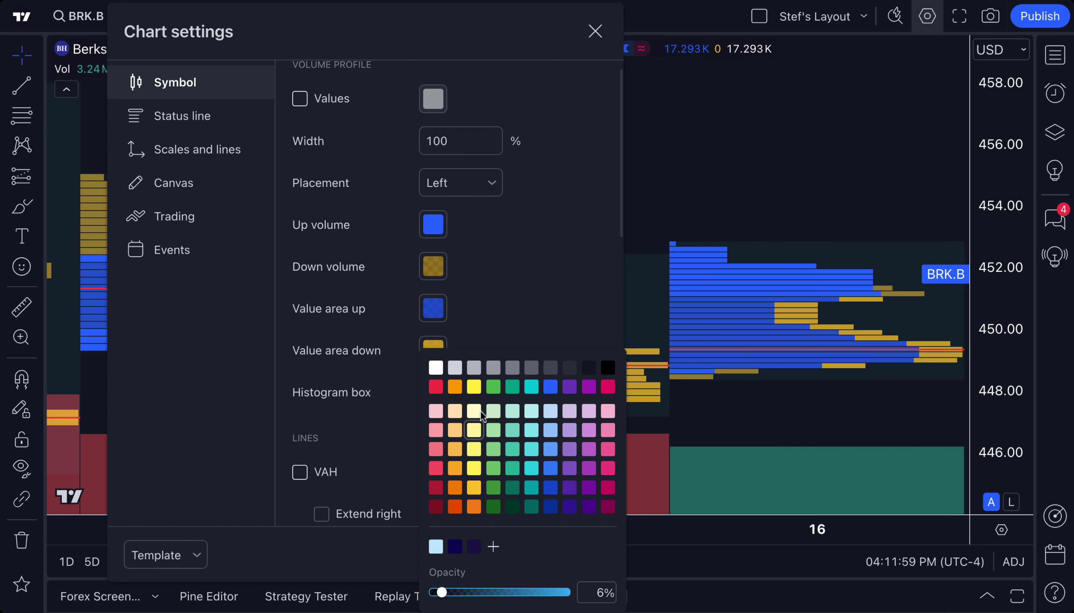
click(512, 386)
click(436, 411)
click(435, 449)
click(474, 449)
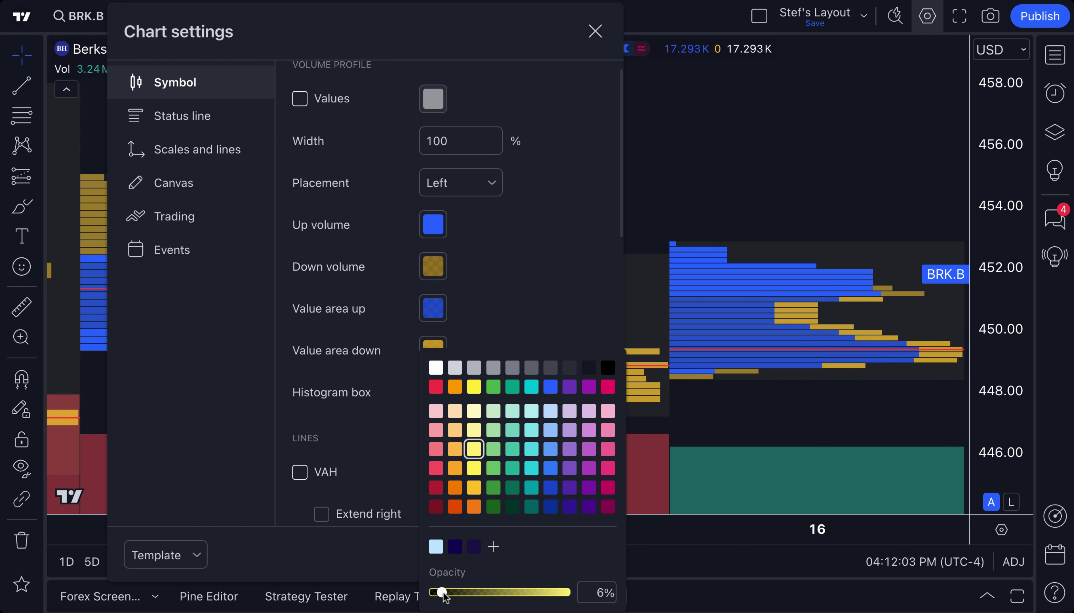
drag(443, 594, 539, 597)
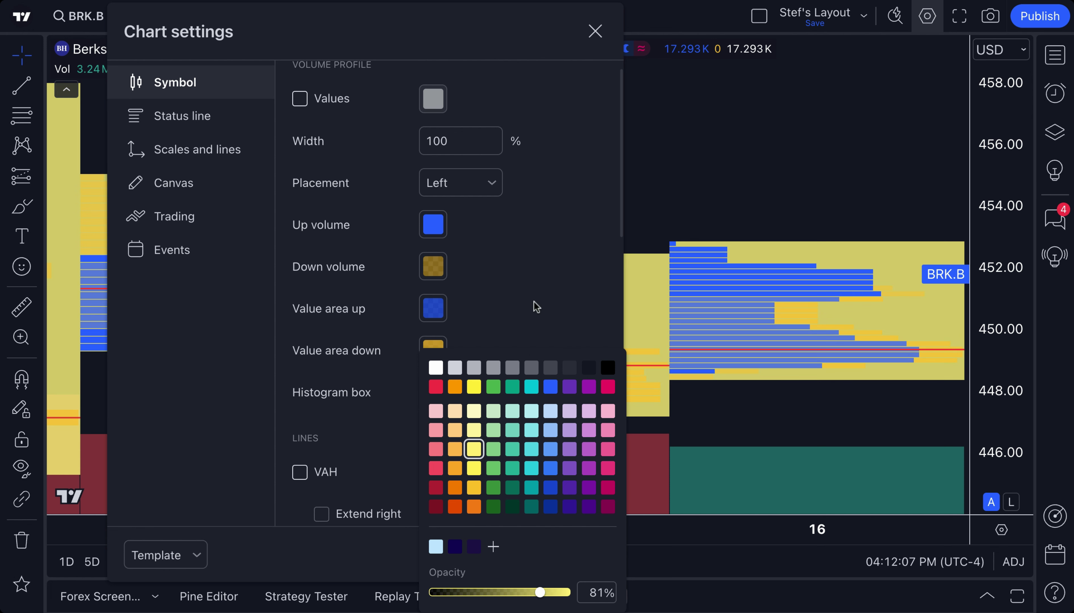
Try teal, cyan and blue on the histogram box, leaving it blue
click(512, 386)
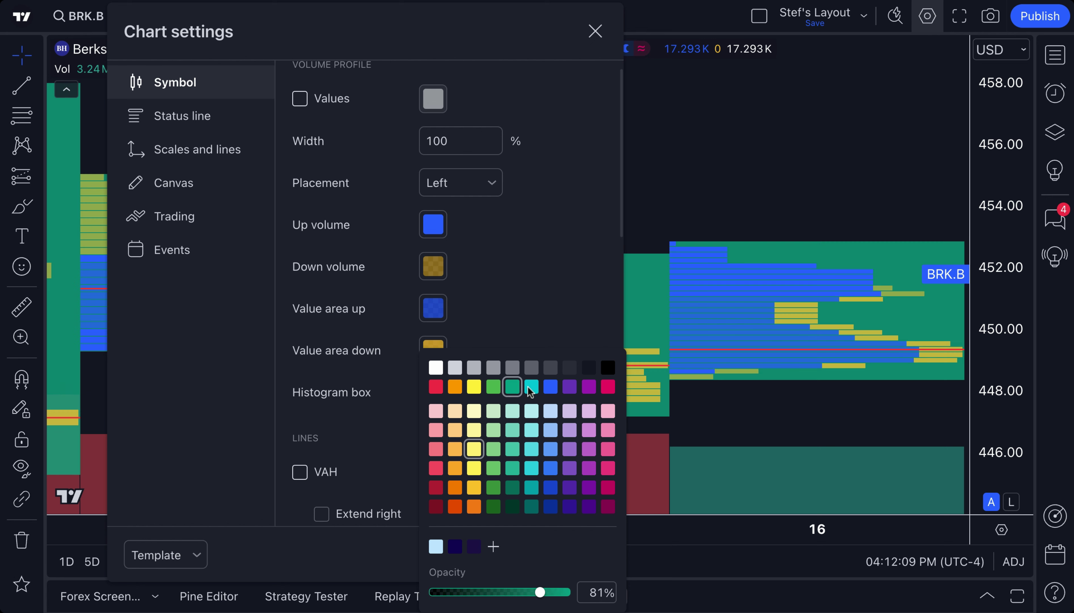
click(532, 386)
click(547, 387)
click(587, 223)
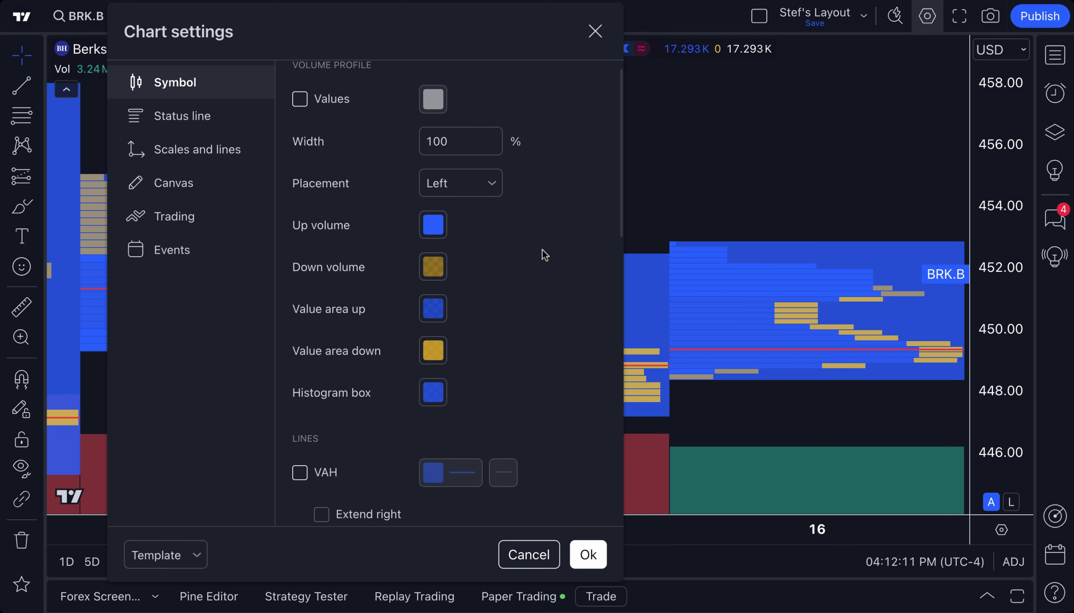
scroll(368, 133, up, 1)
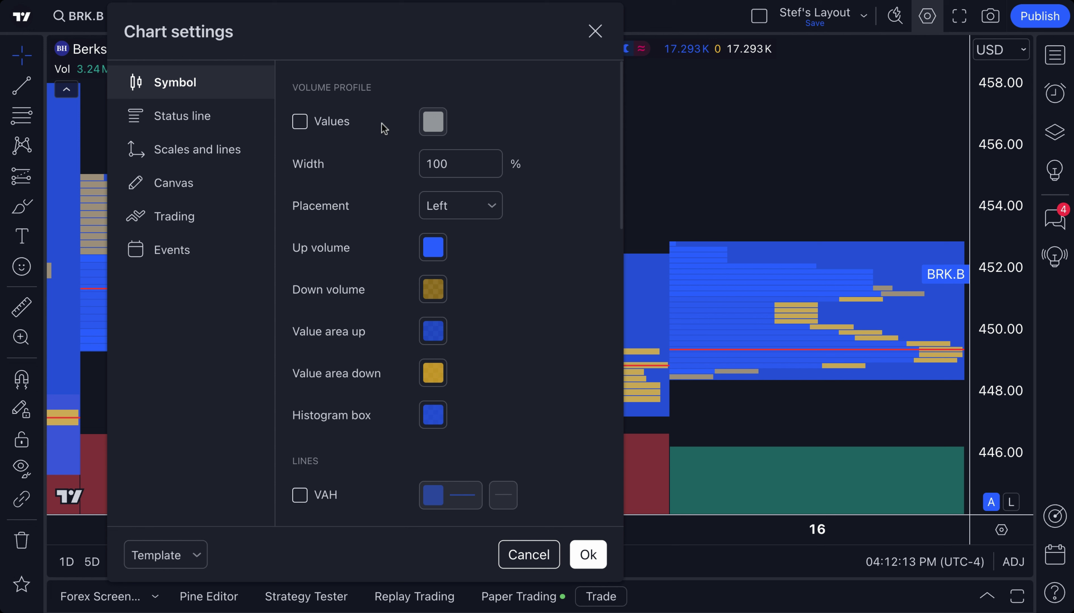
Try a 25% volume profile width, then return the width to 100%
double_click(428, 161)
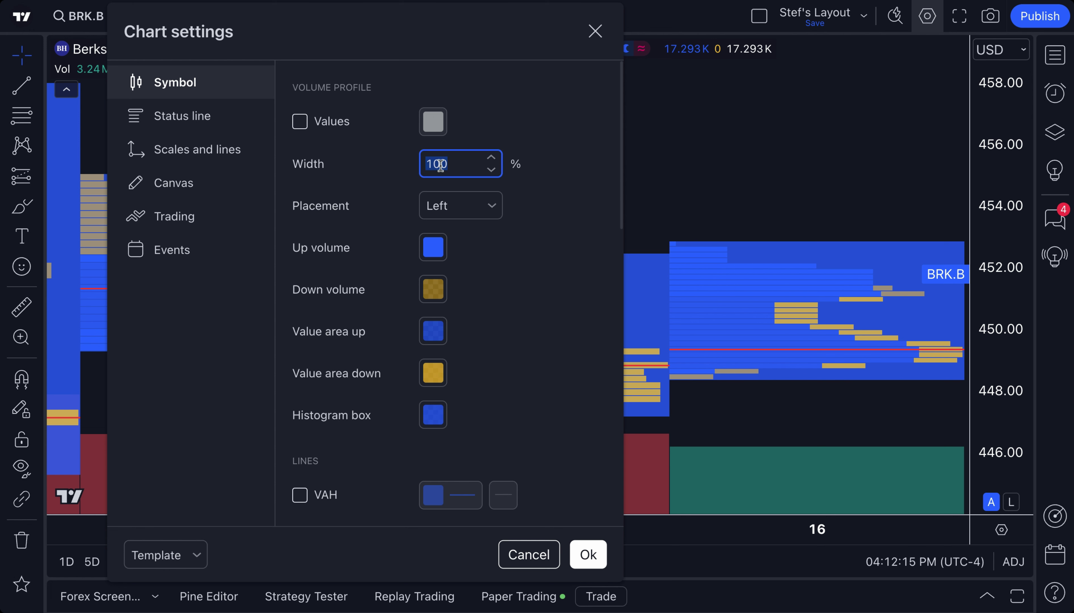
text(25)
click(515, 126)
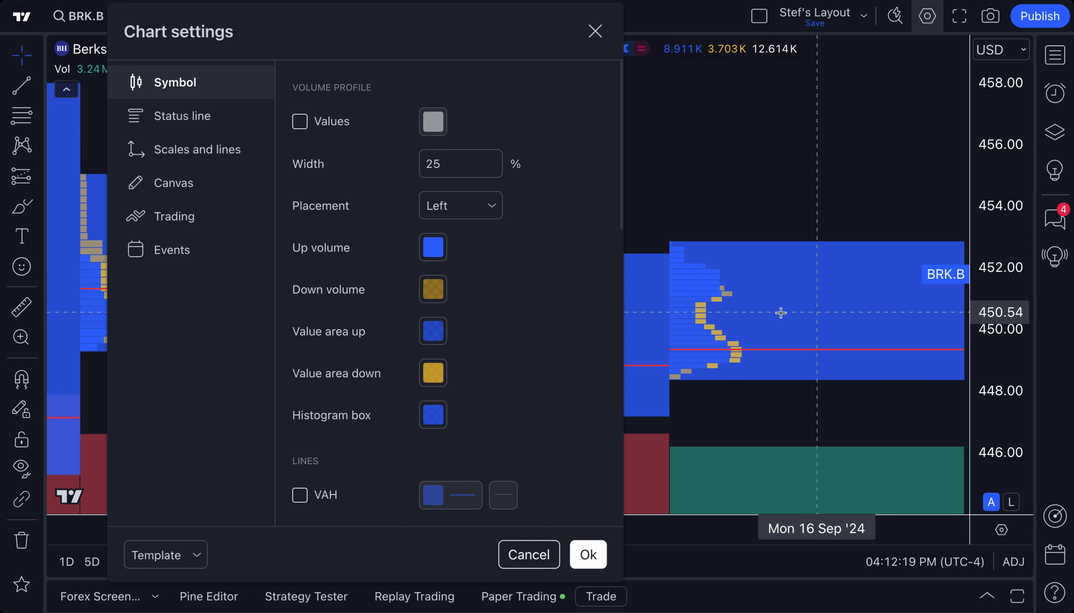
double_click(462, 171)
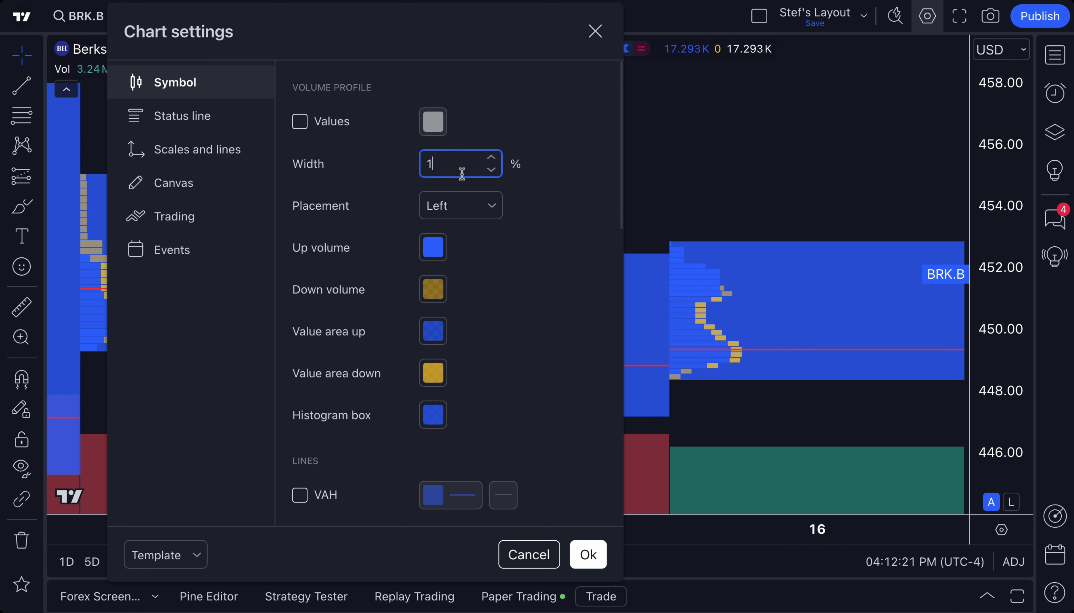
text(100)
click(542, 133)
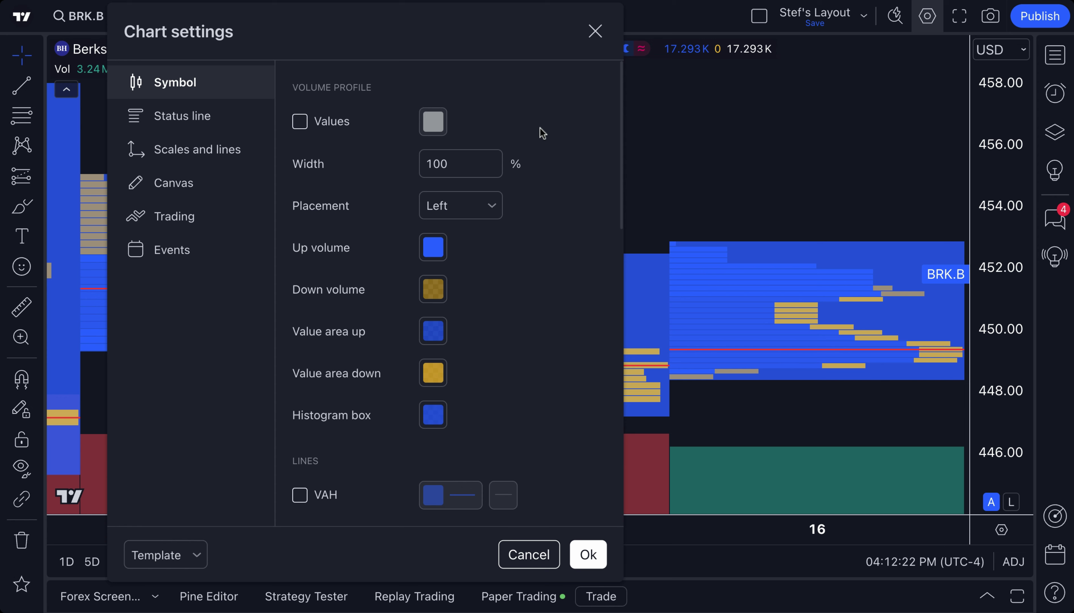
Set the histogram box to light purple with 34% opacity and close the chart settings
click(433, 415)
click(532, 411)
click(551, 411)
click(567, 411)
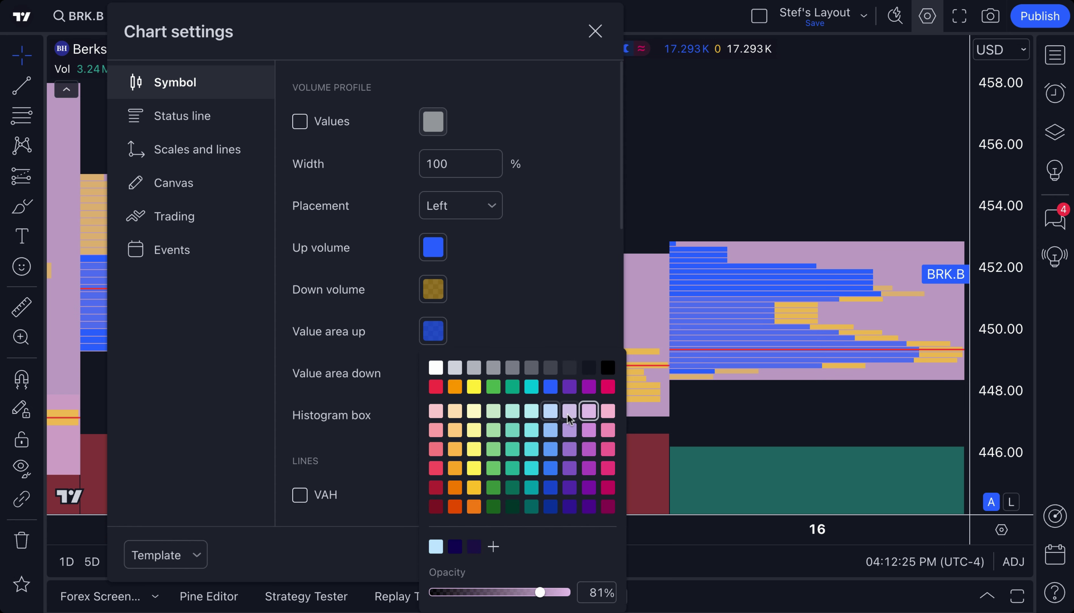
drag(540, 592, 477, 592)
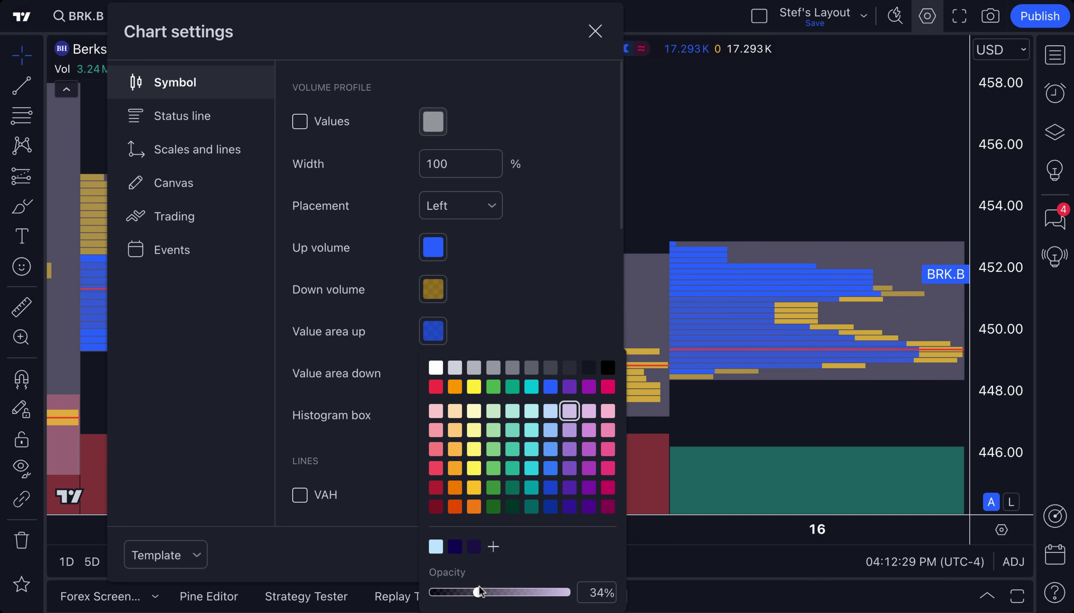
click(767, 318)
scroll(767, 319, down, 3)
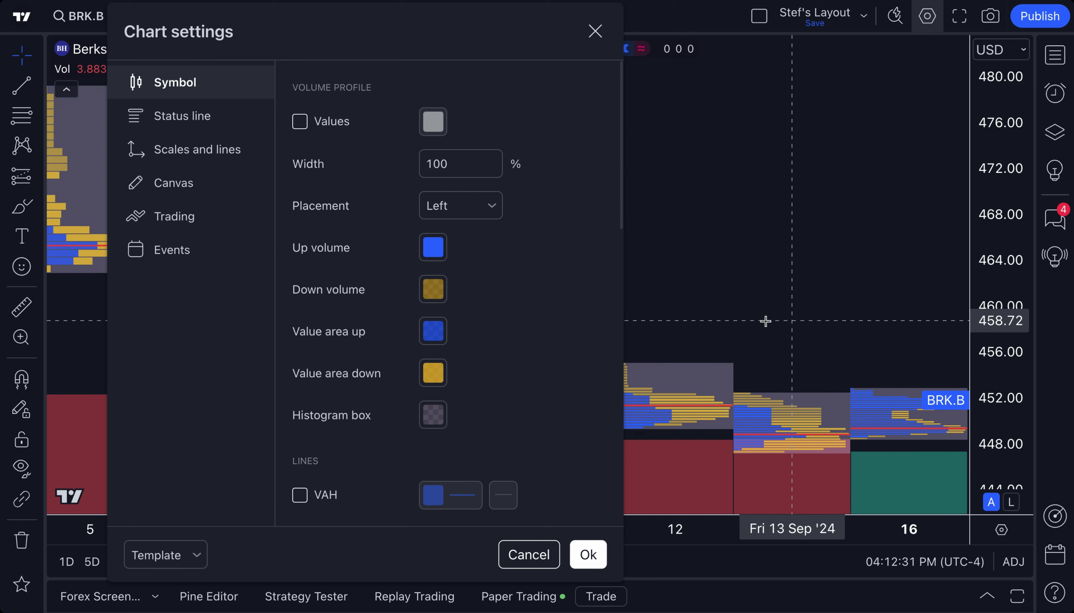
scroll(766, 321, down, 2)
scroll(755, 313, down, 2)
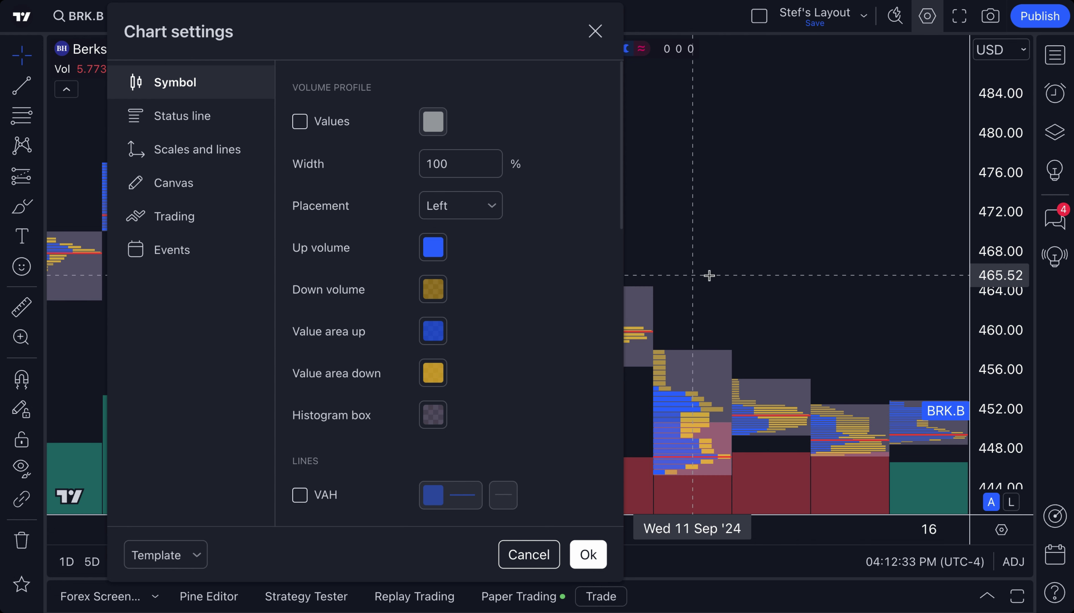
scroll(494, 301, down, 6)
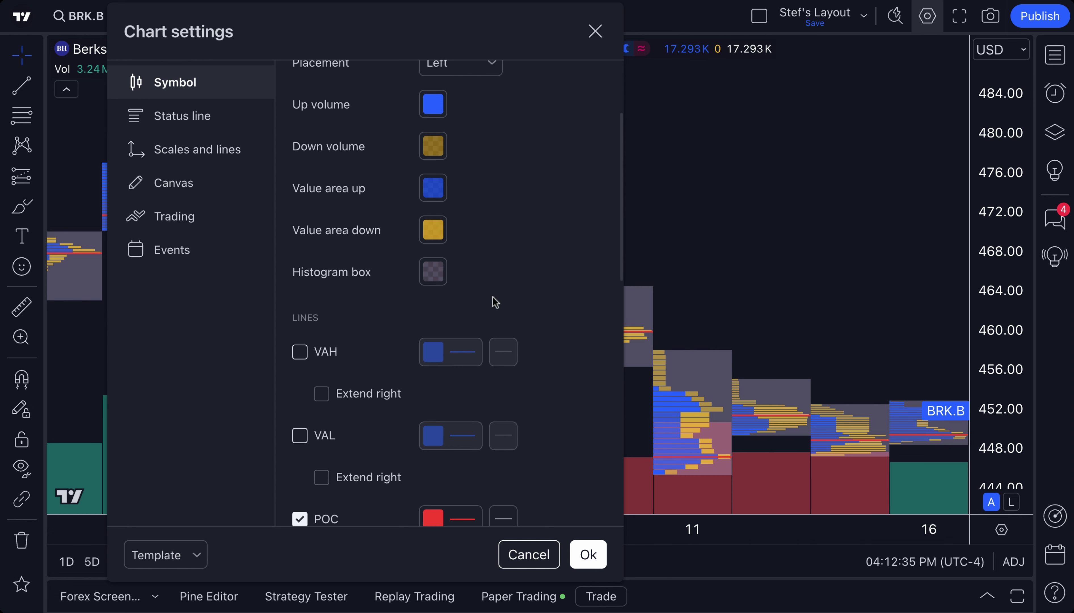
click(595, 32)
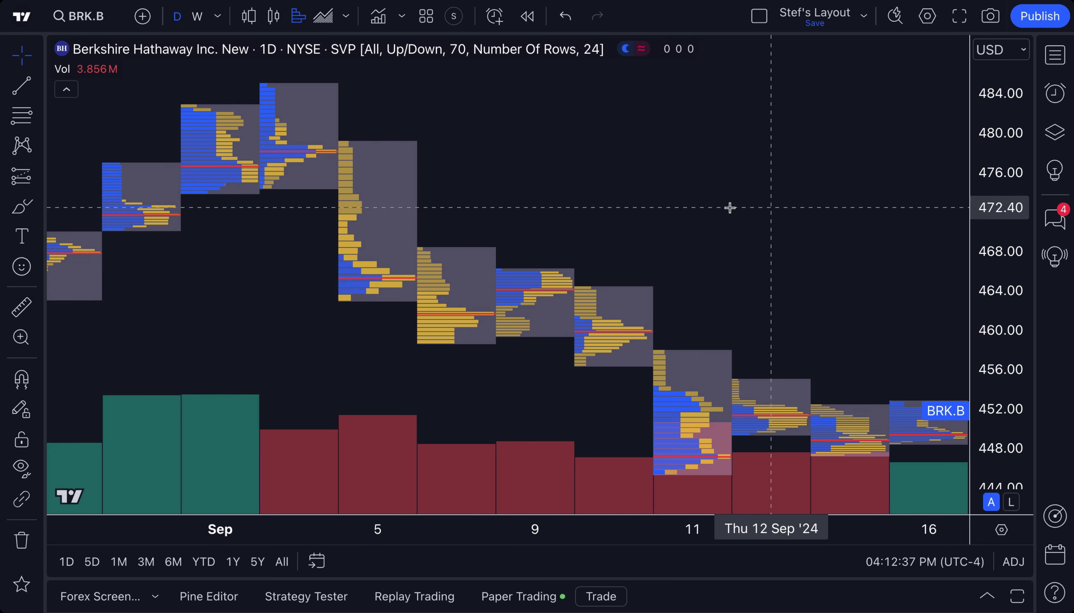
Examine the recoloured session profiles from mid-August to 16 September, both in overview and up close
drag(729, 209, 532, 203)
scroll(549, 204, up, 2)
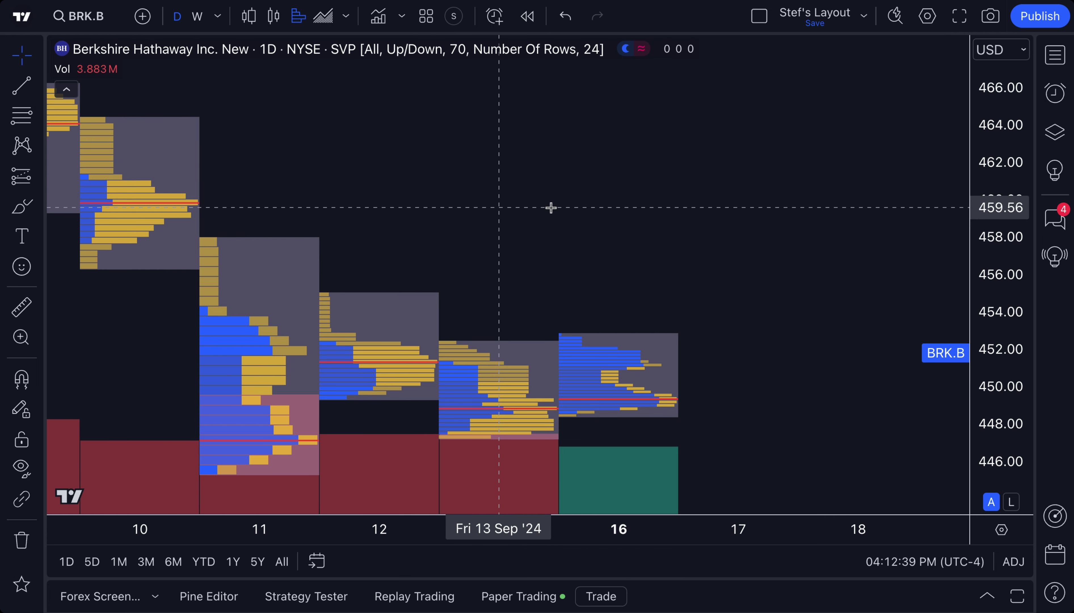
drag(427, 204, 631, 215)
scroll(592, 216, up, 2)
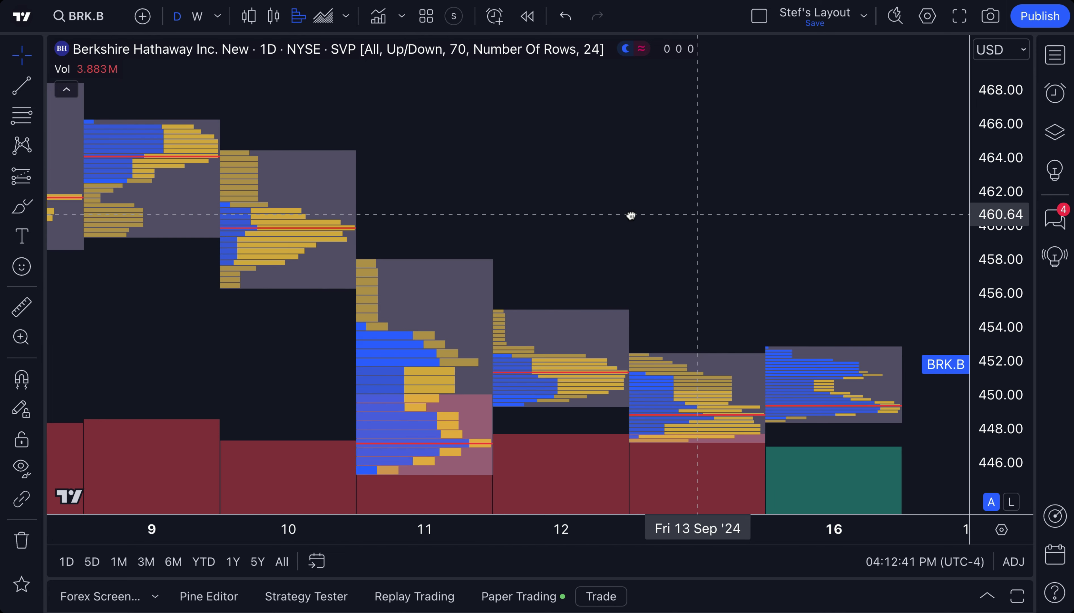
scroll(619, 215, down, 5)
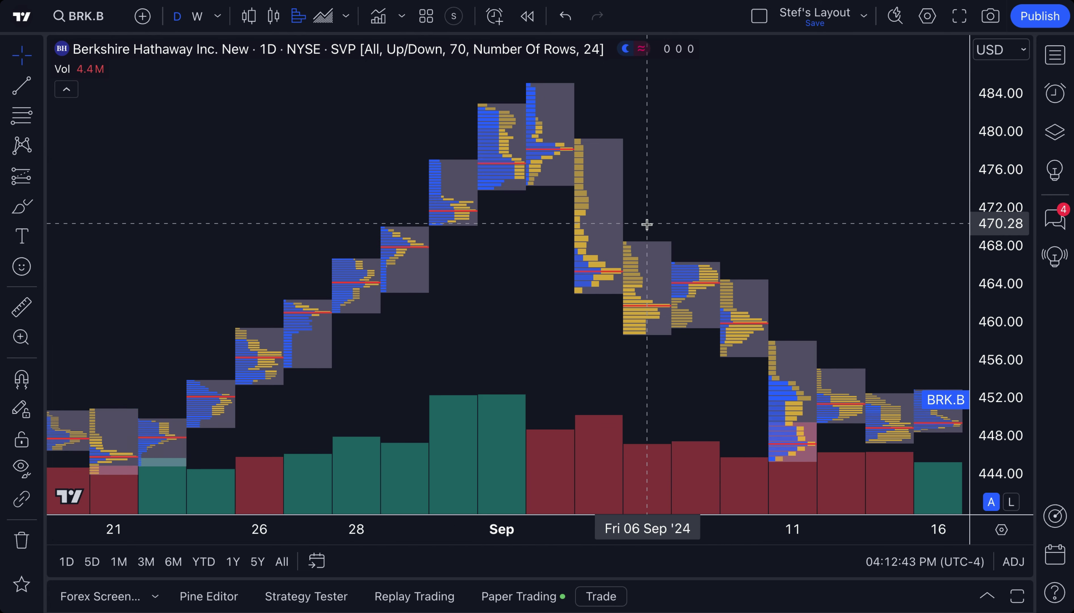
scroll(647, 224, down, 2)
drag(648, 223, 497, 284)
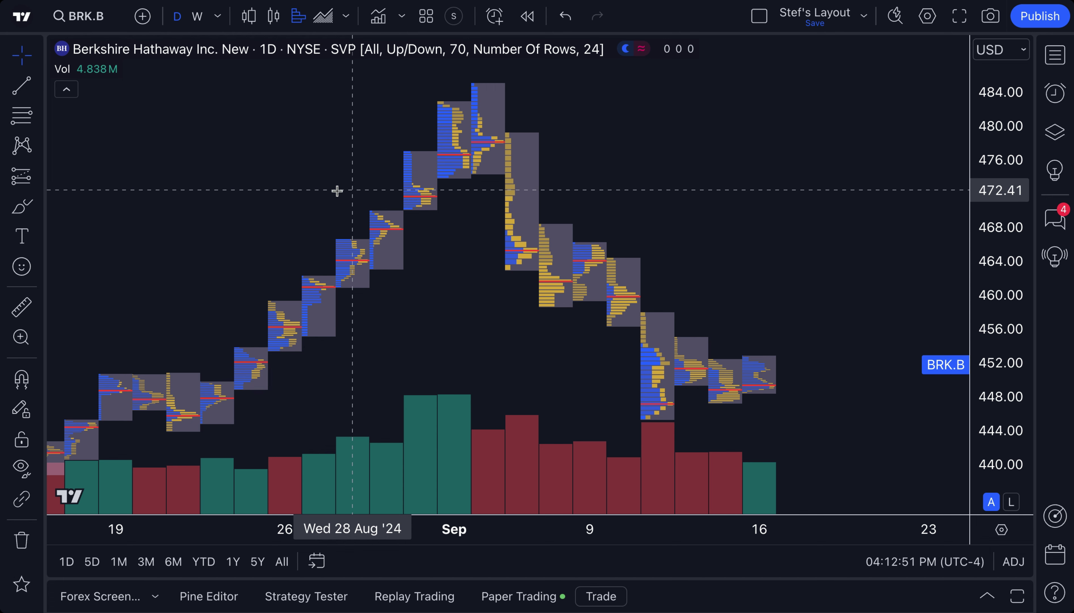
scroll(431, 244, up, 5)
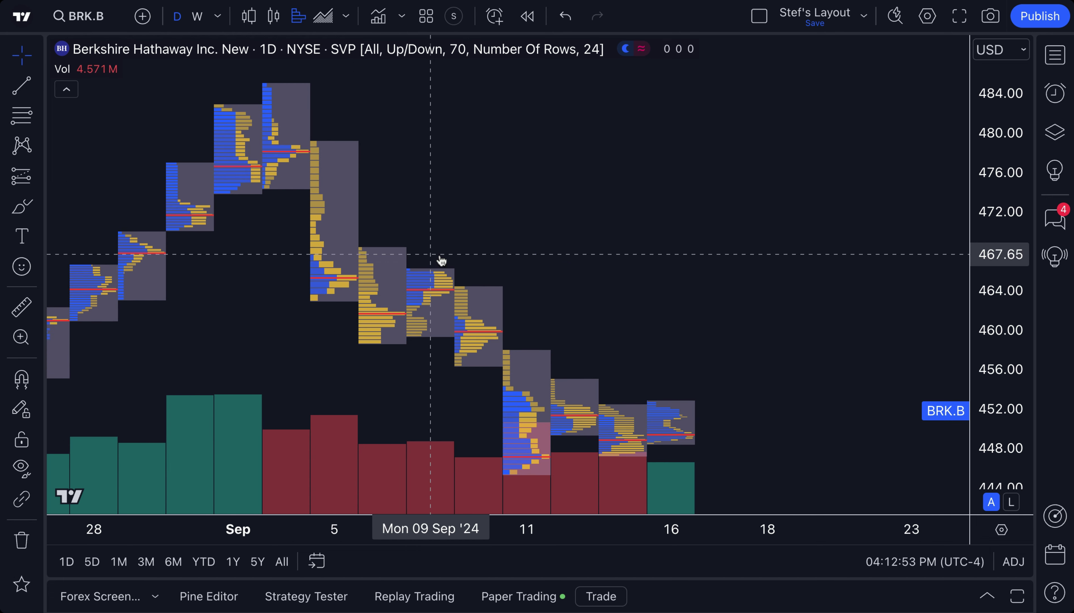
scroll(520, 238, up, 5)
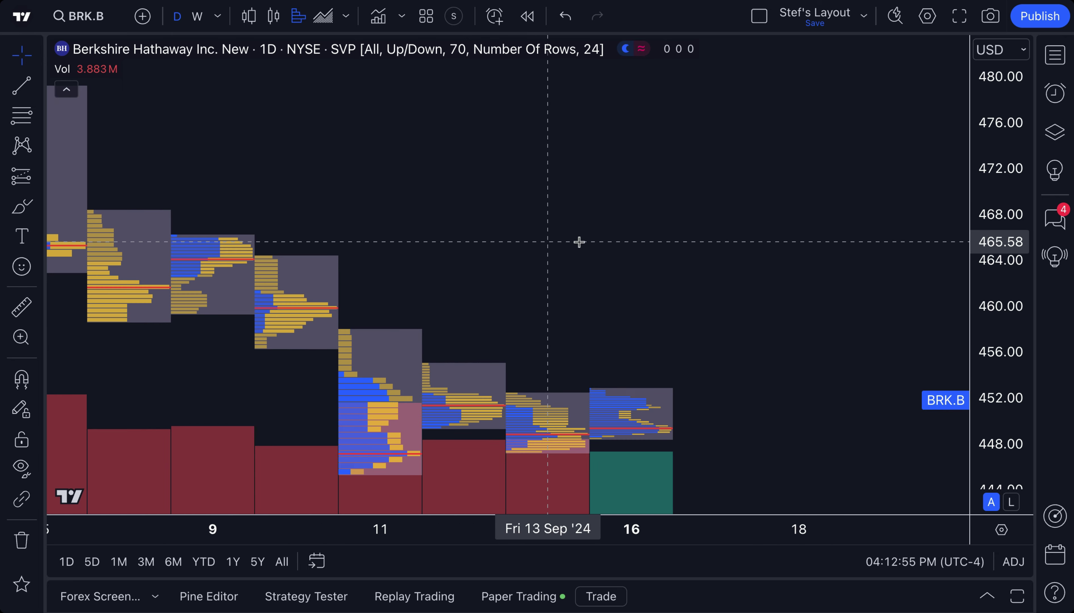
scroll(564, 242, up, 10)
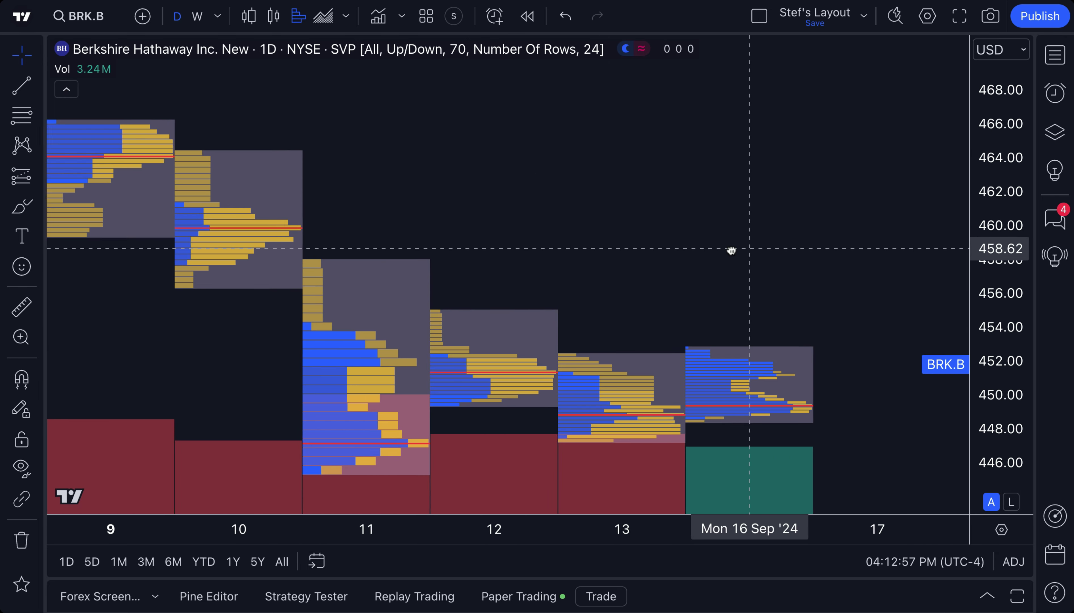
scroll(179, 256, down, 5)
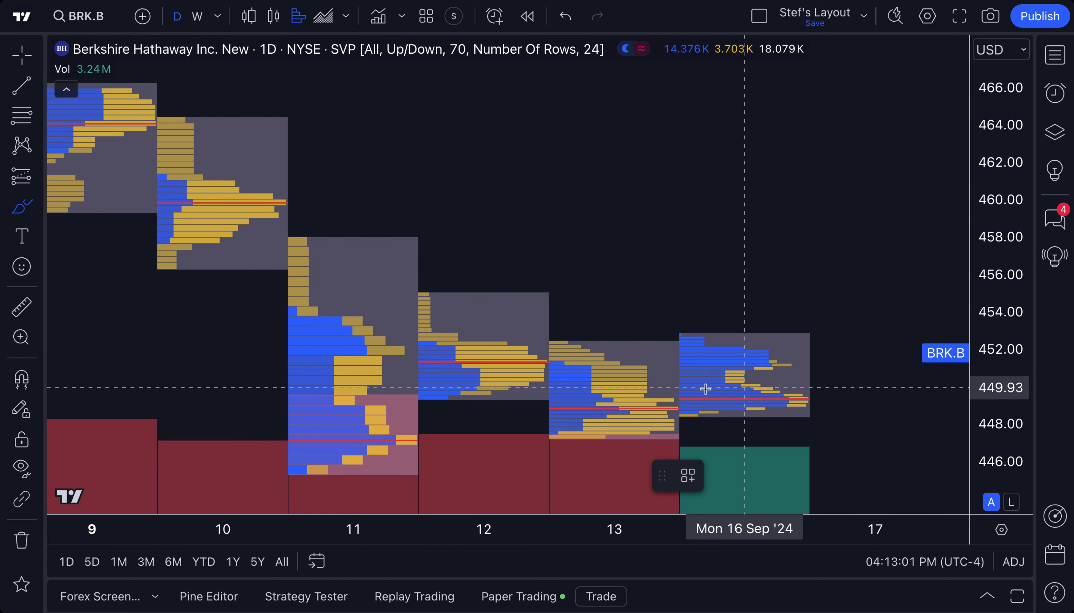
scroll(720, 388, down, 5)
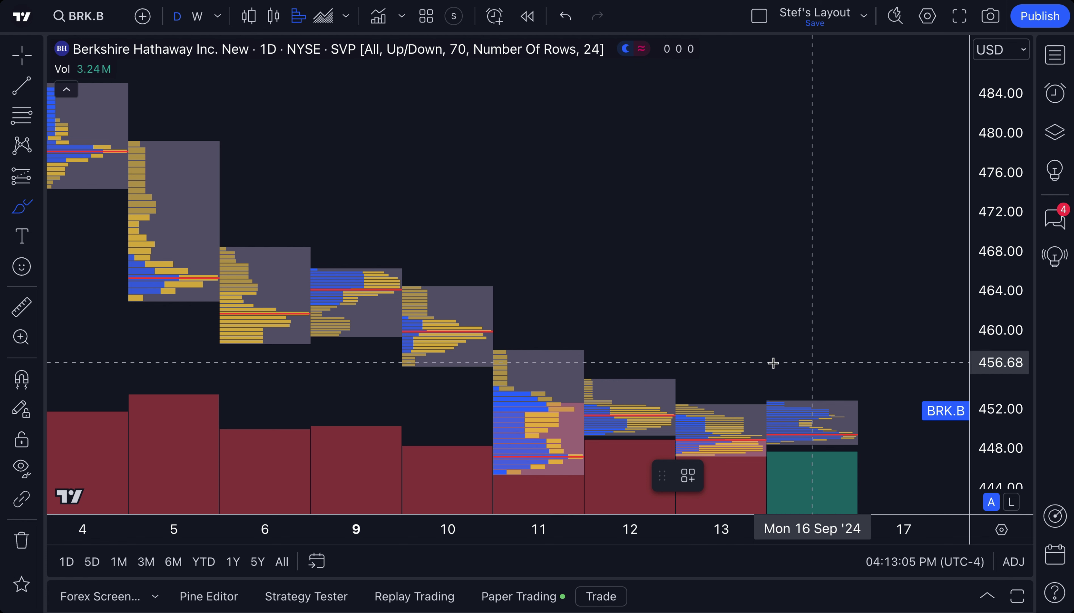
click(21, 55)
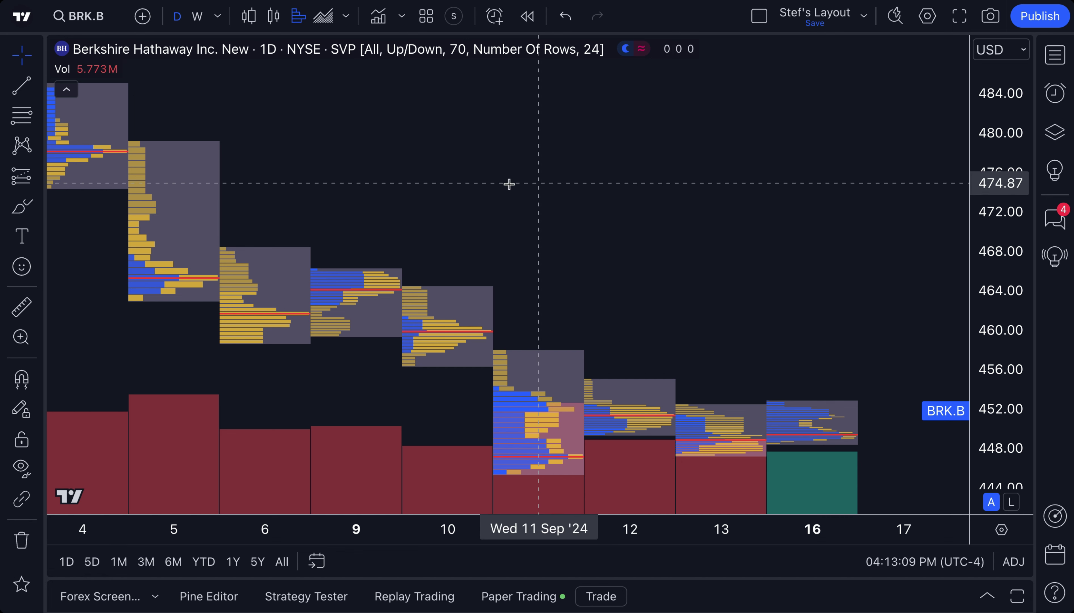
Reopen the chart settings, move the dialog aside and bring the volume profile's Inputs options into view
double_click(701, 431)
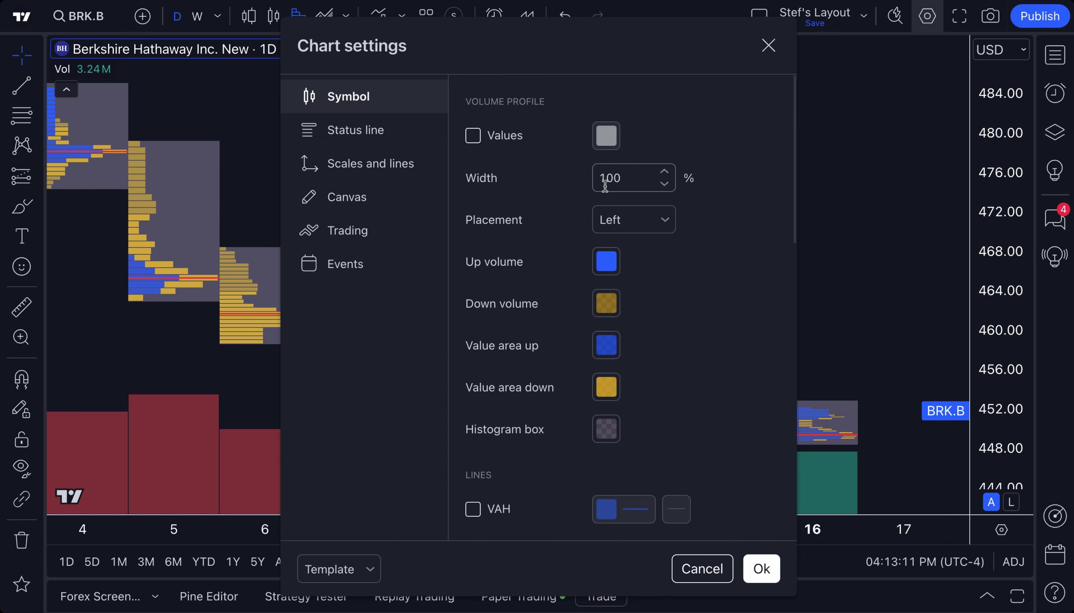
drag(557, 52, 361, 12)
scroll(425, 236, down, 5)
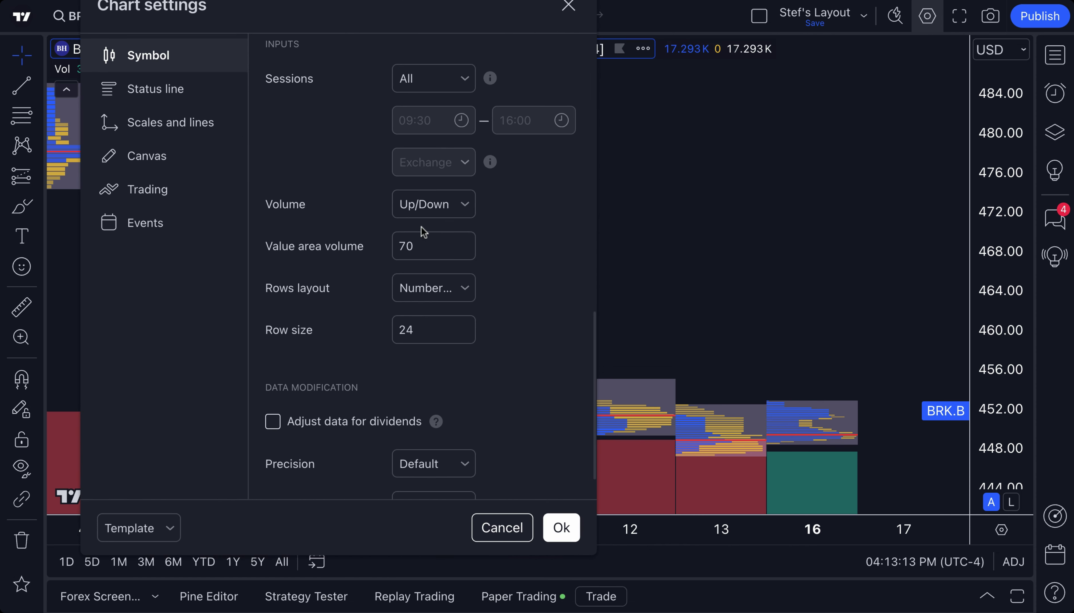
Enable the VAH line of the session volume profile in the chart's symbol settings
scroll(424, 233, up, 10)
scroll(424, 232, down, 5)
scroll(424, 232, up, 3)
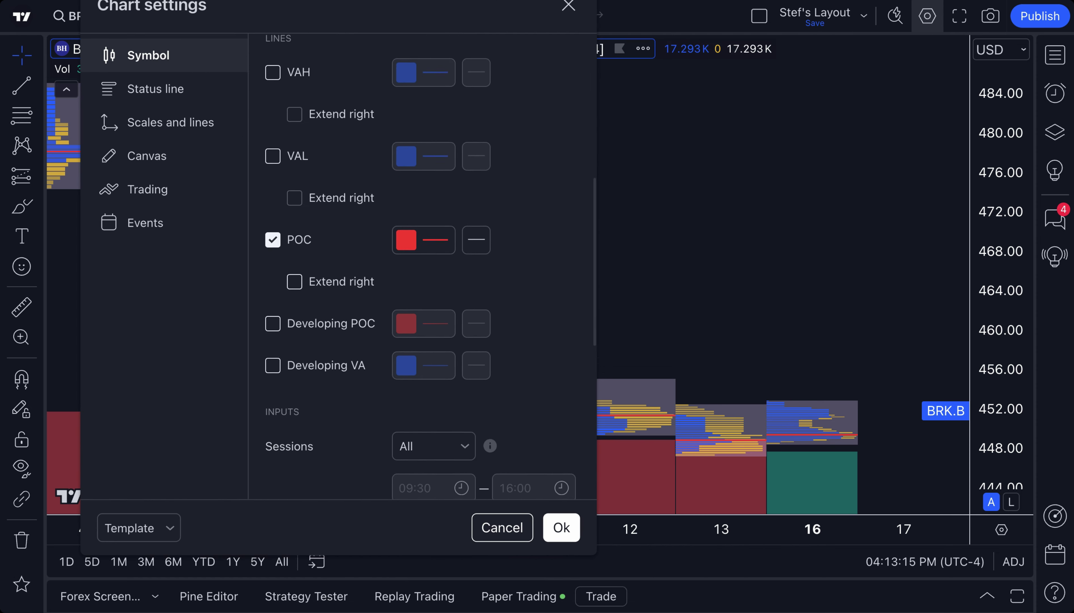
scroll(430, 266, up, 3)
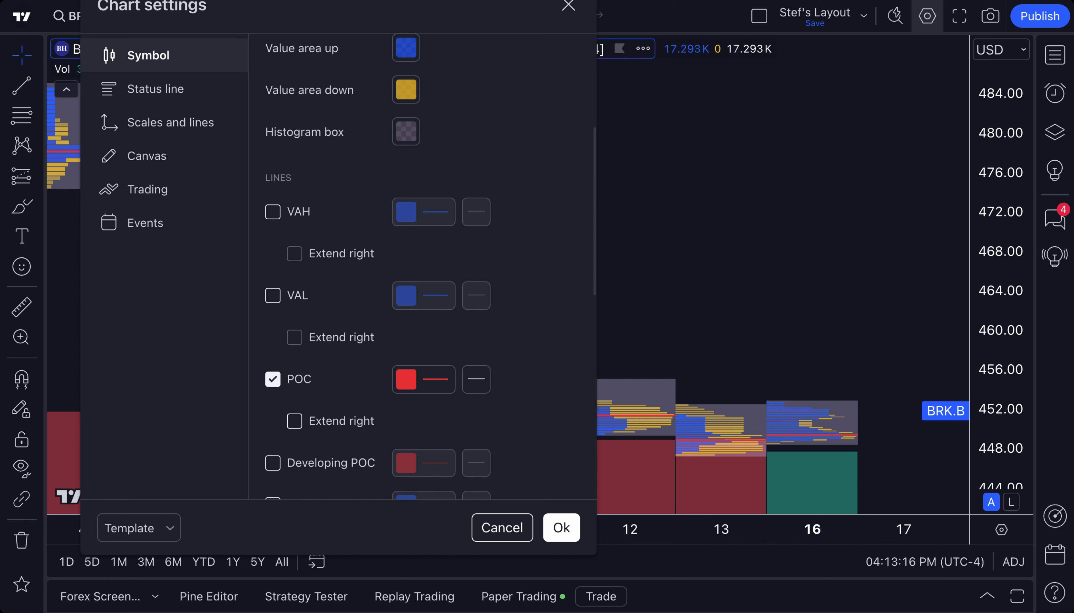
click(275, 216)
click(276, 216)
click(275, 217)
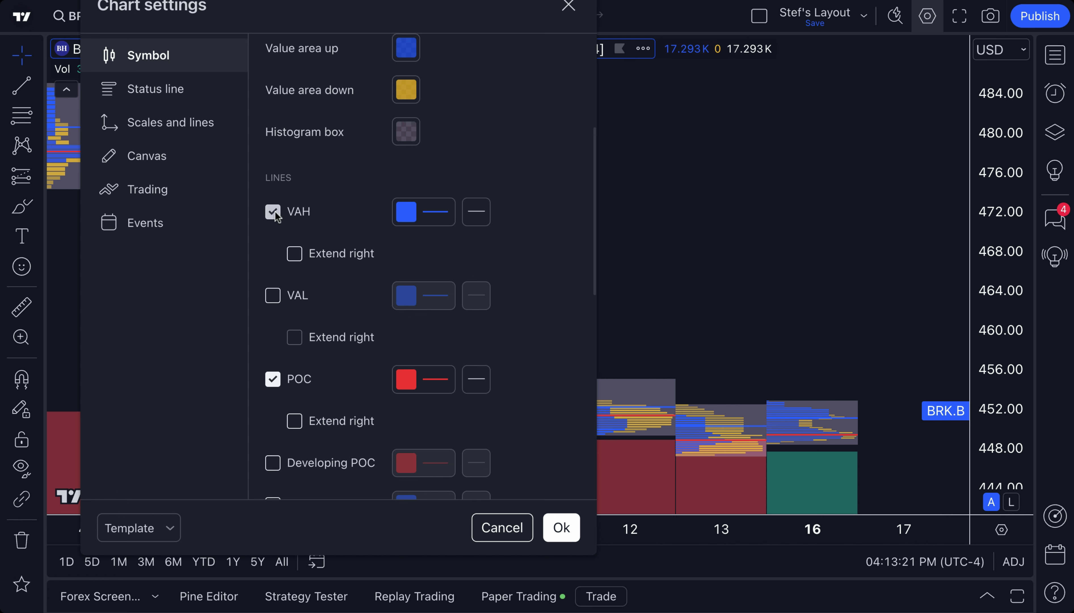
click(273, 211)
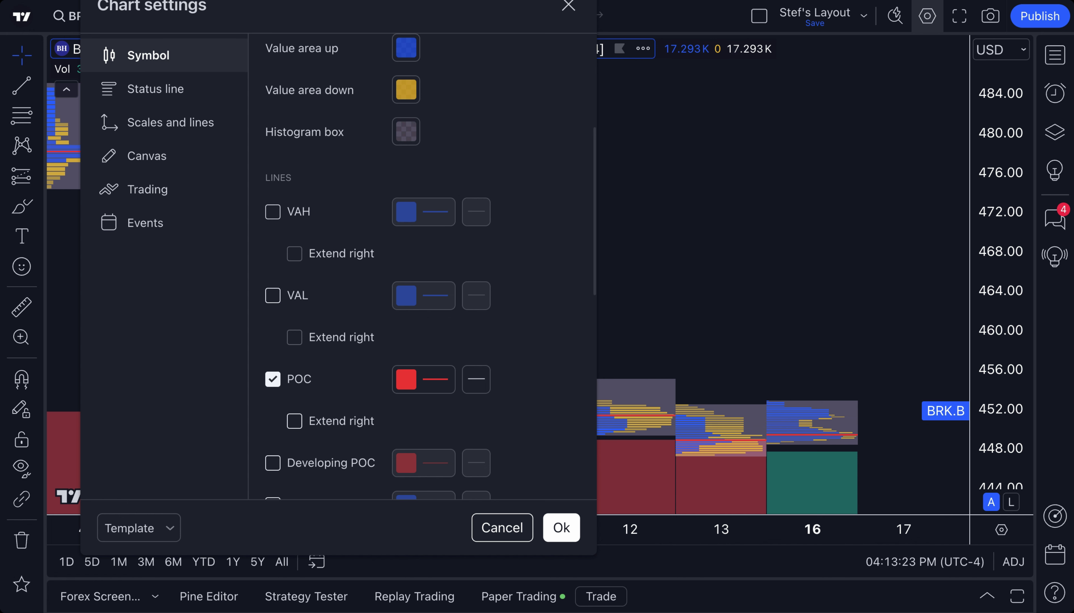
click(273, 211)
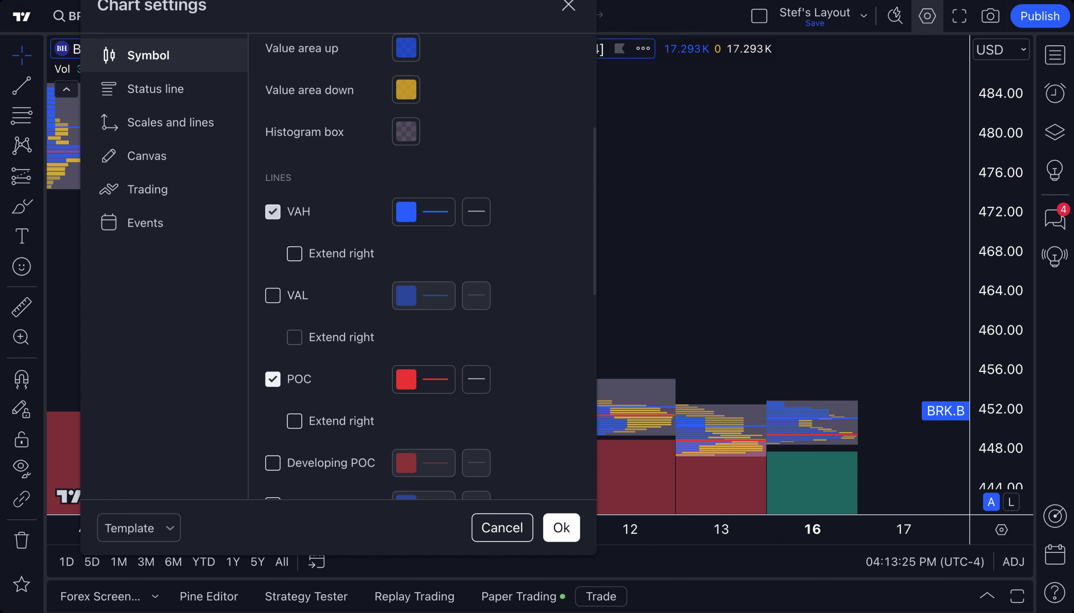
Review the value area volume setting and enable the VAL line of the volume profile
scroll(345, 316, down, 5)
click(386, 197)
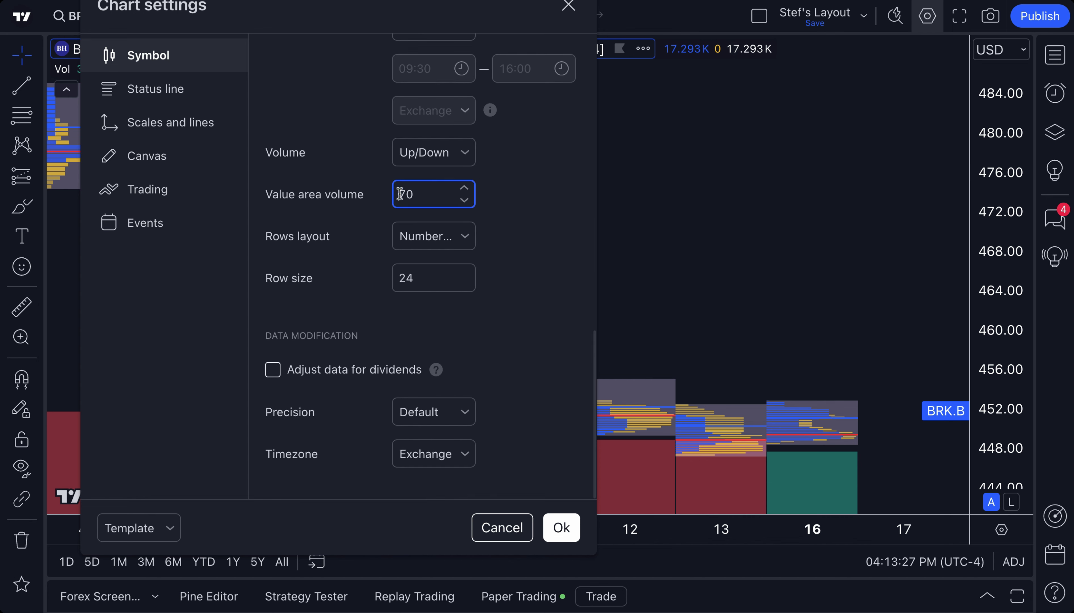
scroll(400, 194, up, 8)
scroll(366, 246, up, 4)
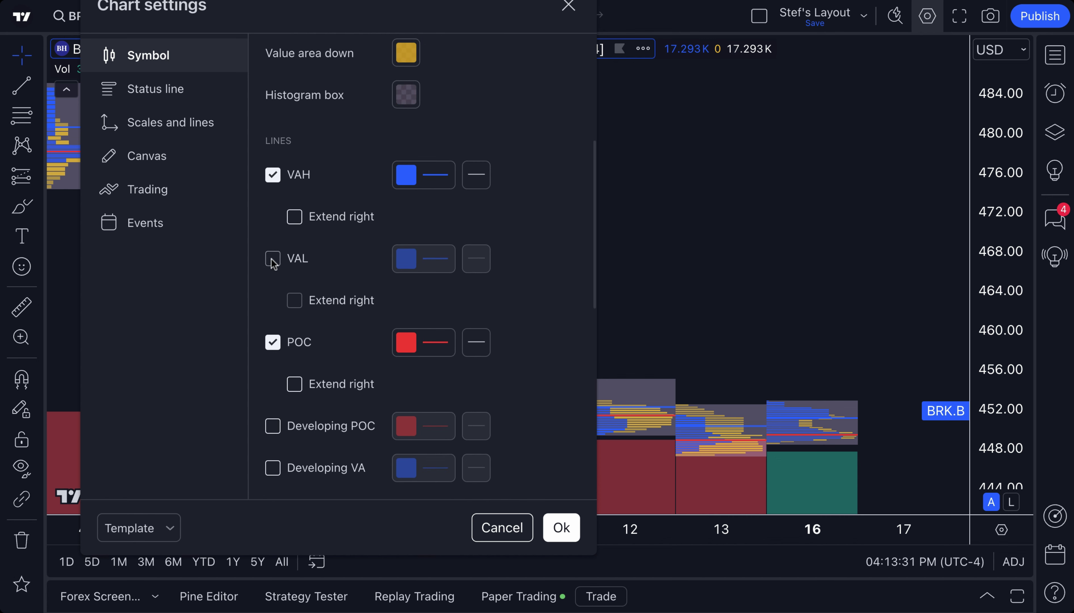
click(273, 259)
scroll(273, 260, up, 6)
scroll(729, 343, up, 5)
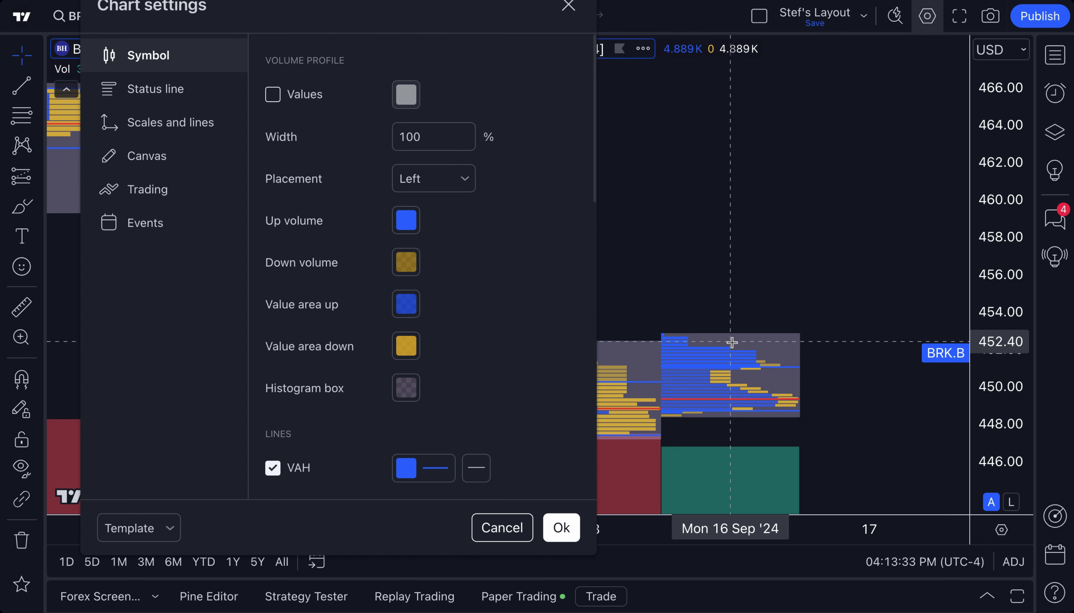
drag(756, 379, 799, 388)
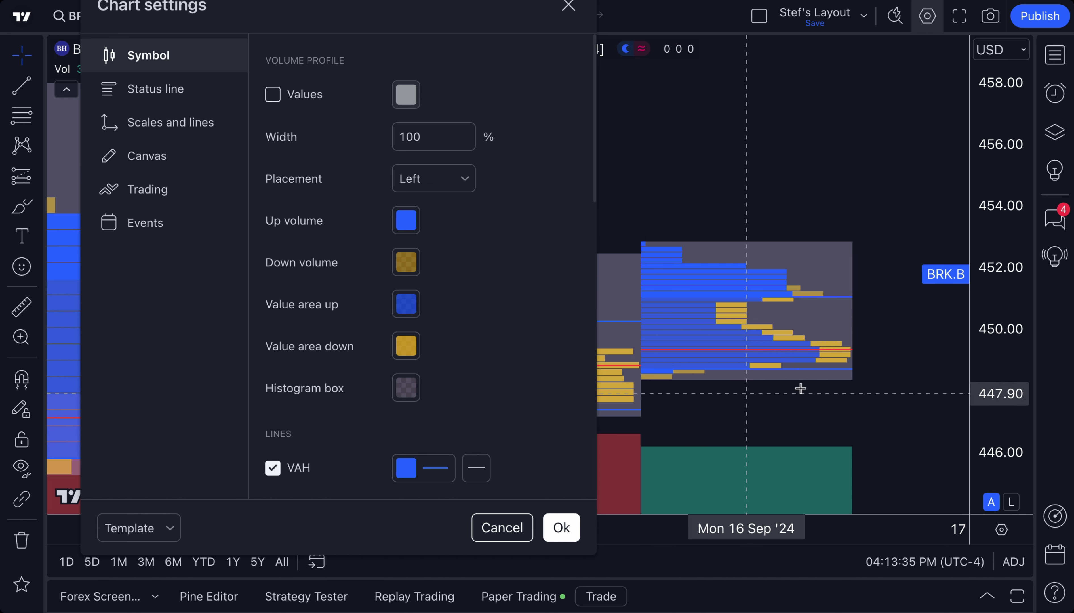
Recolor the VAH and VAL lines white with the second-thinnest line thickness
scroll(434, 281, down, 5)
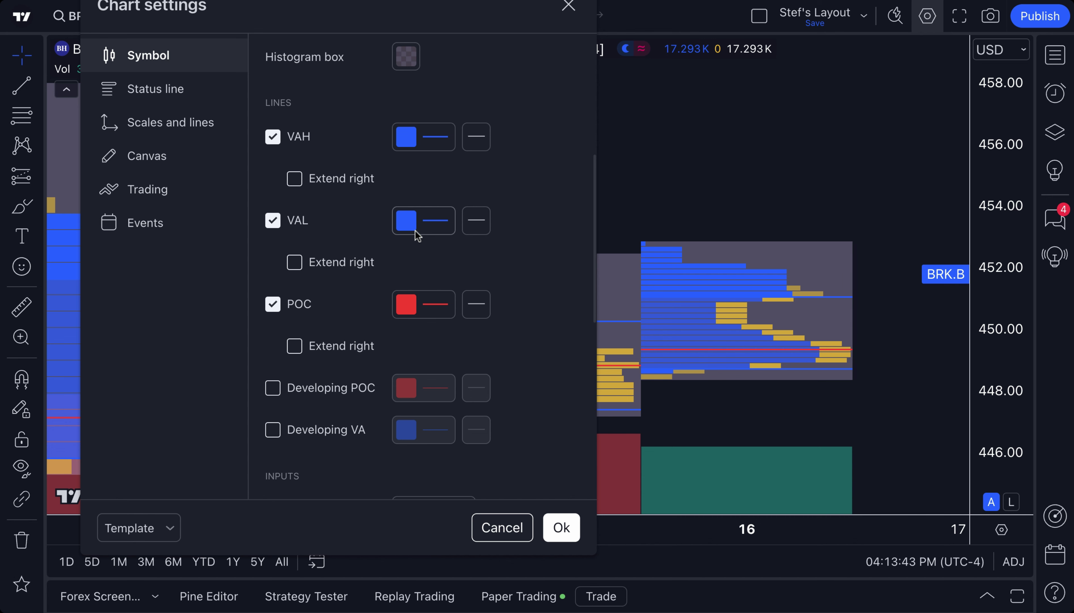
click(477, 137)
click(406, 136)
click(409, 170)
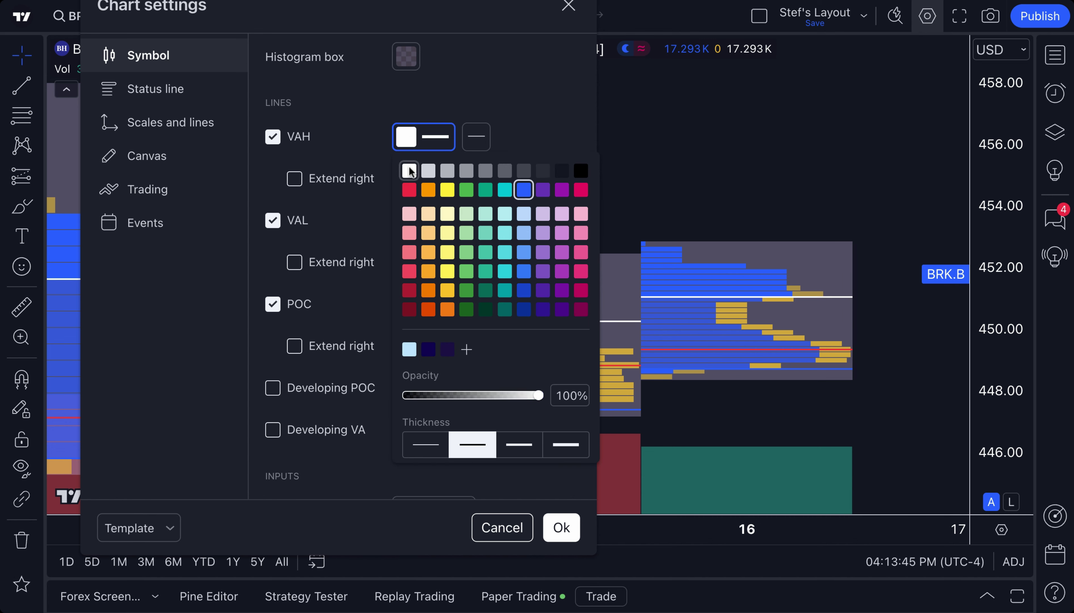
click(497, 131)
click(407, 219)
click(409, 254)
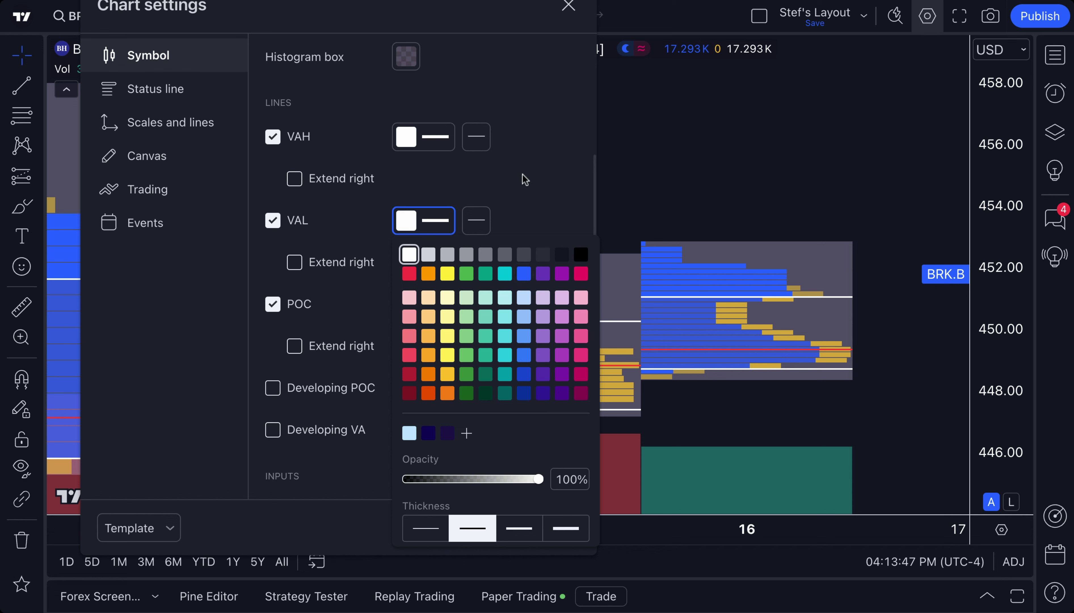
Fade the volume outside the value area by reducing the Up volume opacity and setting the Down volume opacity to 38%
scroll(516, 209, up, 5)
click(406, 221)
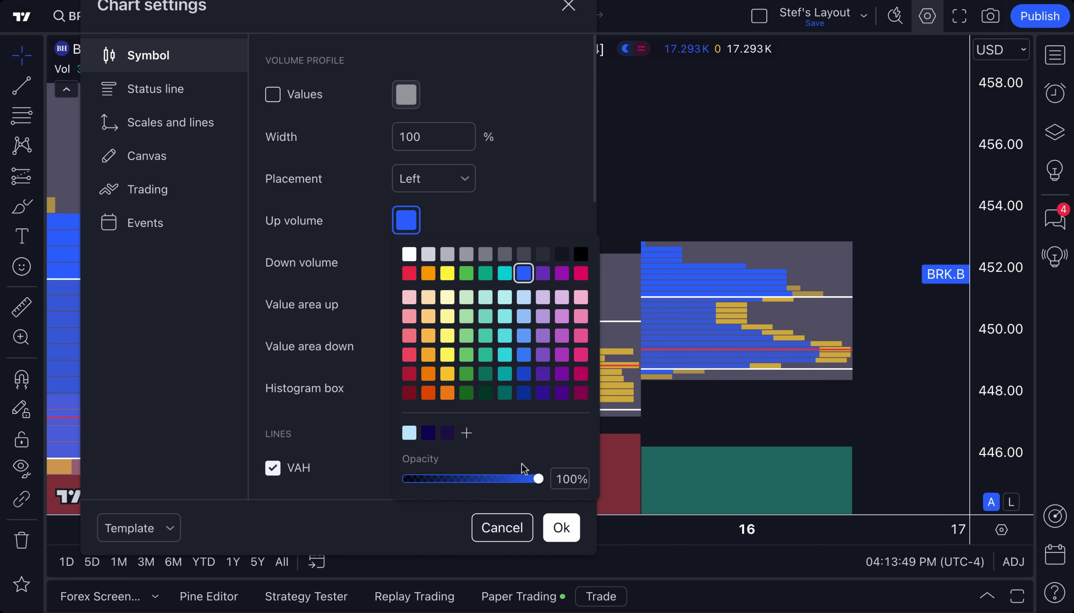
drag(530, 479, 475, 479)
click(406, 262)
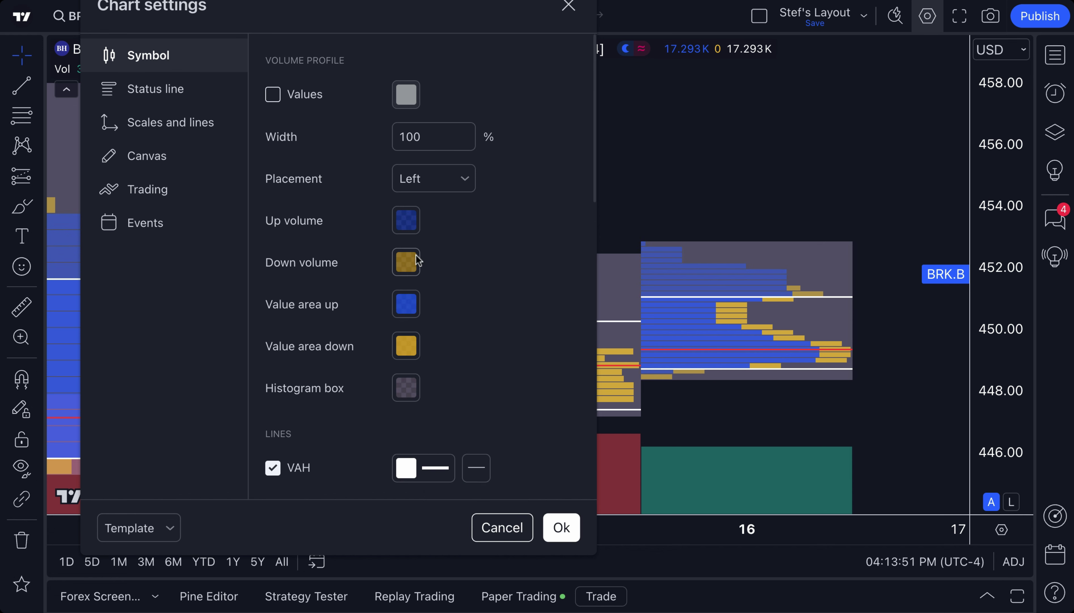
drag(475, 525, 458, 525)
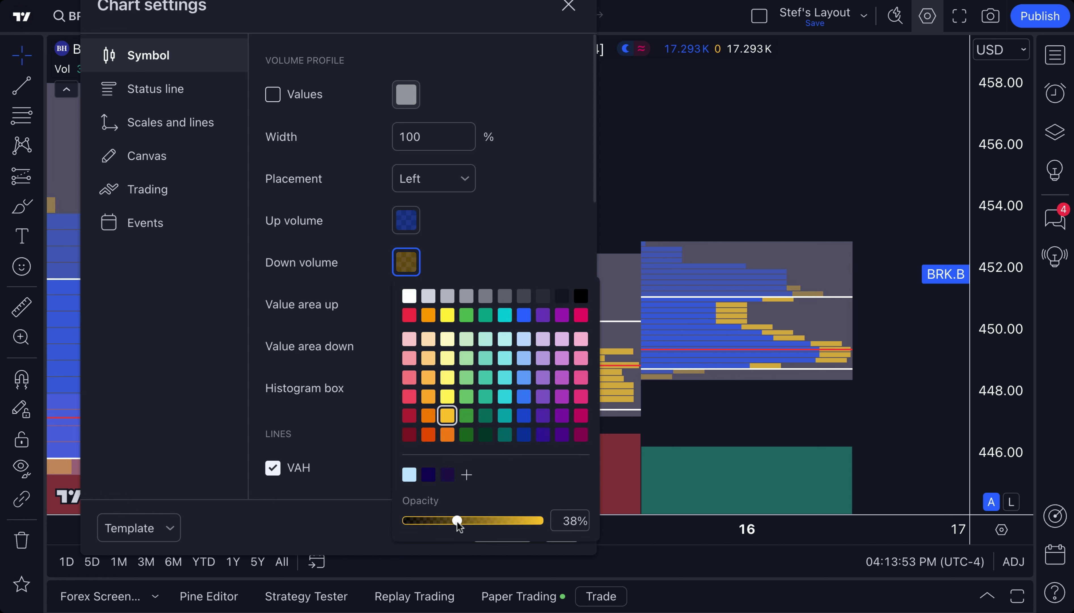
Raise the Value area up and Value area down colors to full opacity
click(471, 275)
click(409, 315)
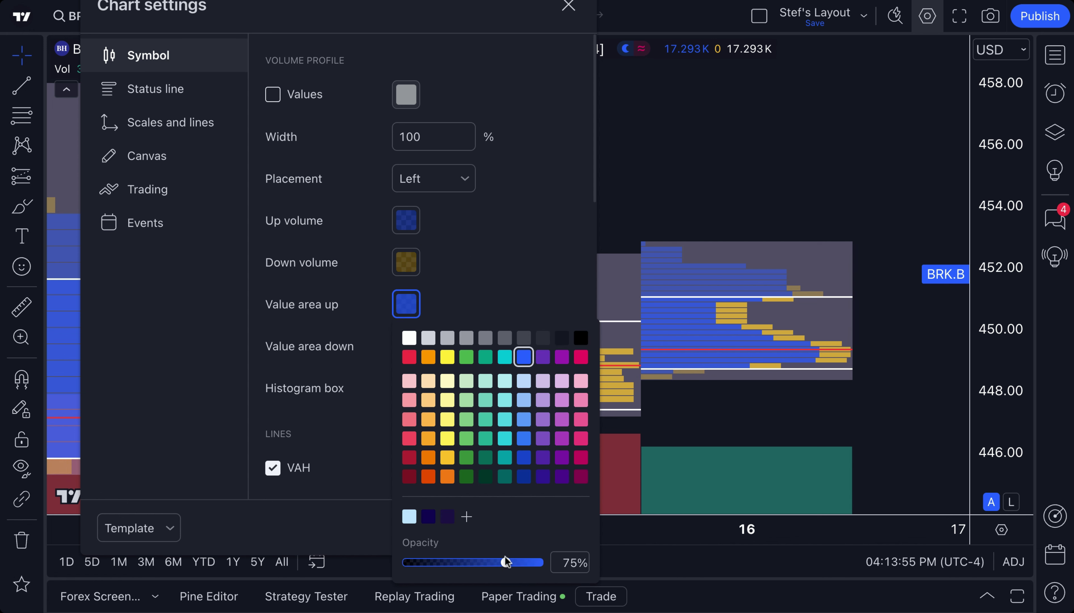
drag(506, 562, 551, 563)
click(502, 269)
click(406, 346)
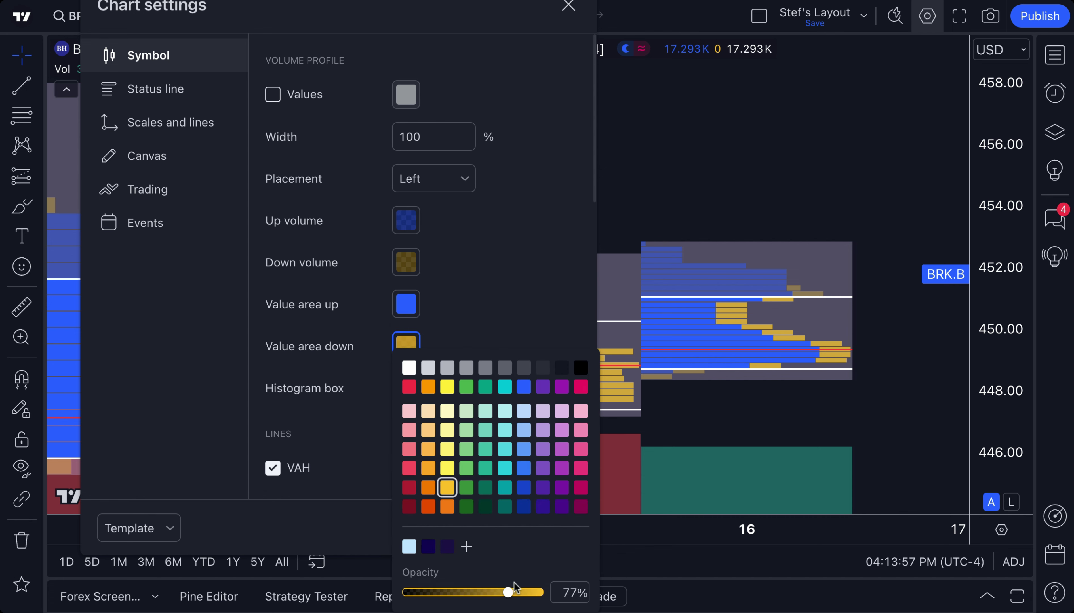
drag(508, 592, 549, 600)
click(516, 283)
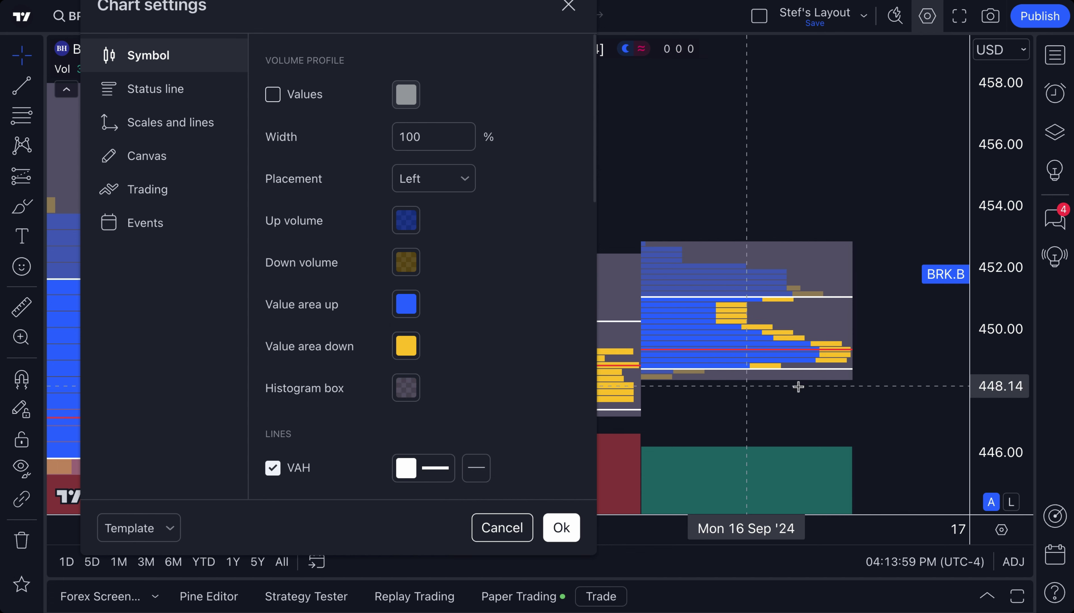
scroll(778, 353, down, 1)
scroll(778, 354, up, 1)
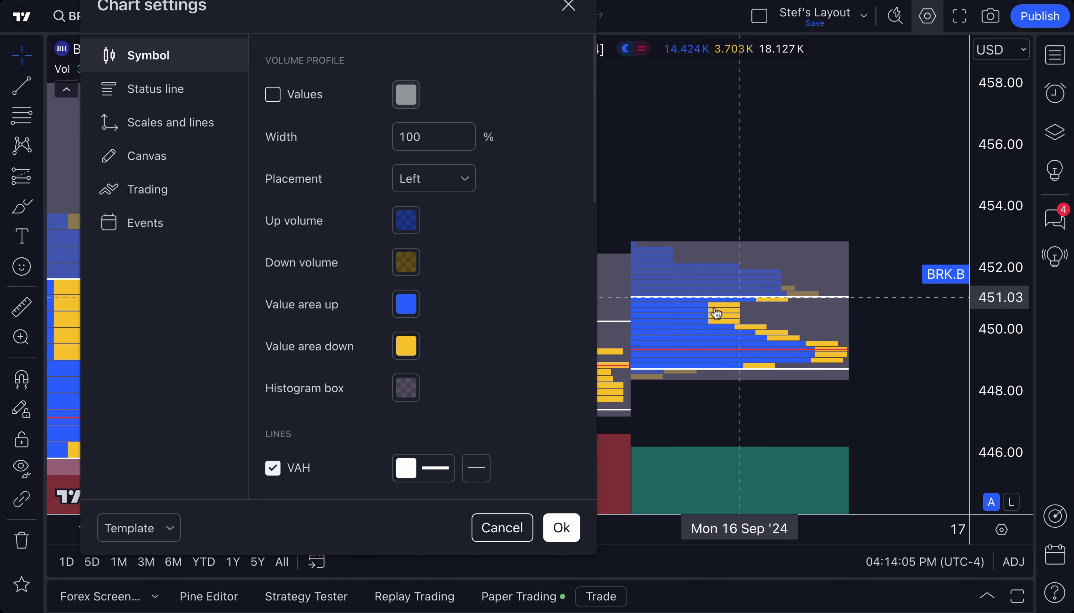
Turn on Extend right for both the VAH and VAL lines and close the chart settings
scroll(491, 294, down, 10)
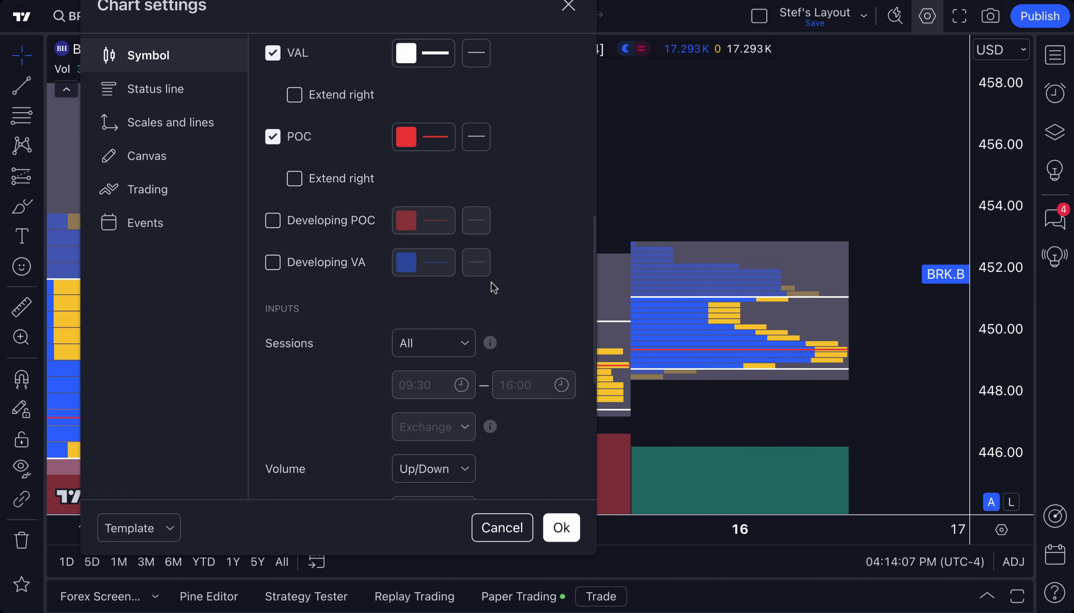
scroll(495, 285, up, 7)
scroll(494, 285, down, 3)
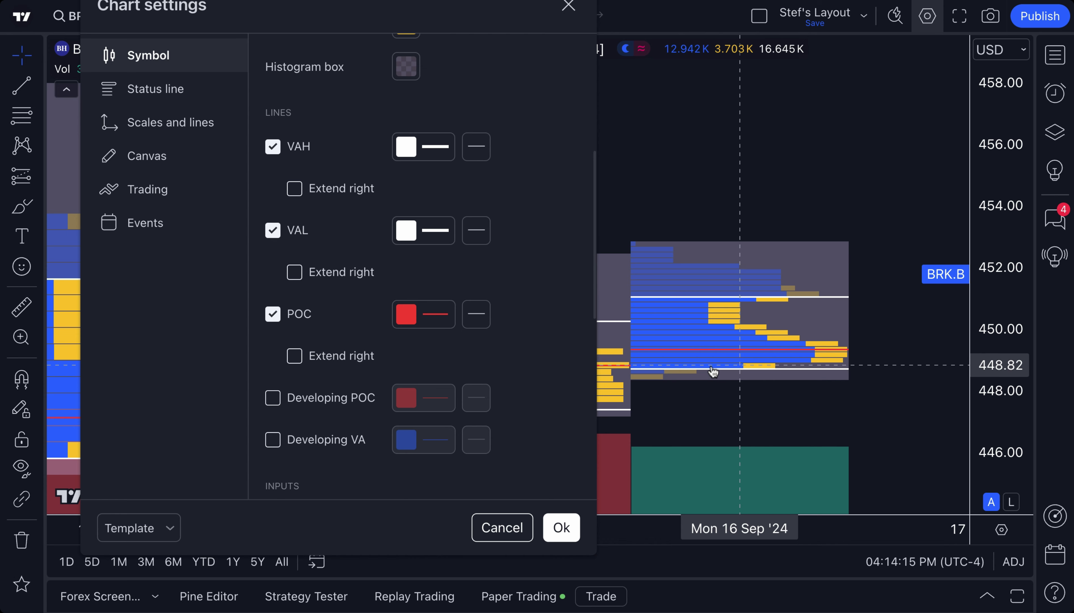
scroll(746, 304, down, 5)
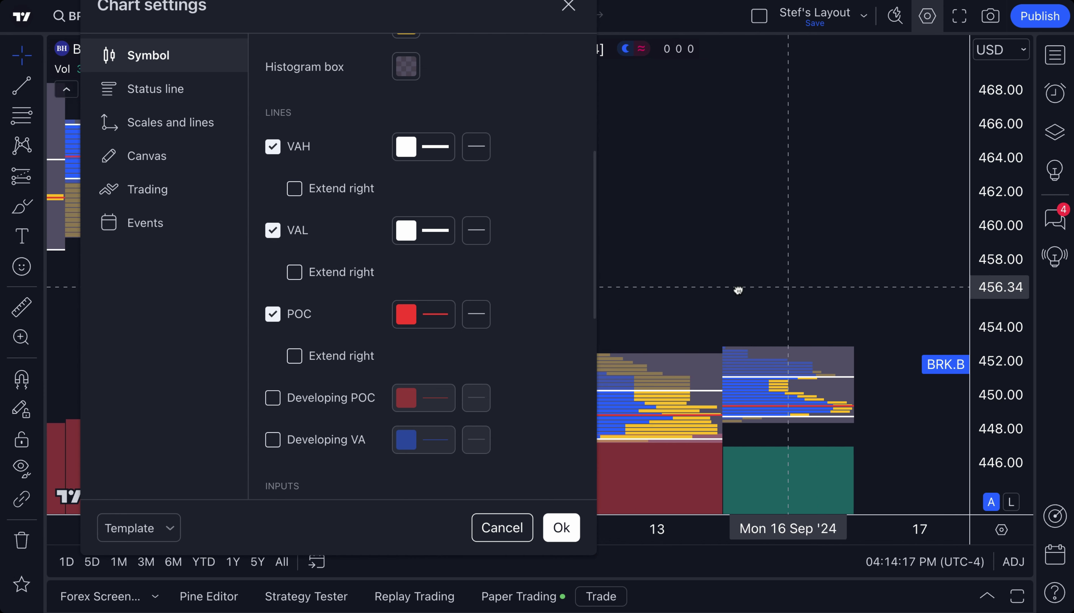
scroll(807, 295, right, 3)
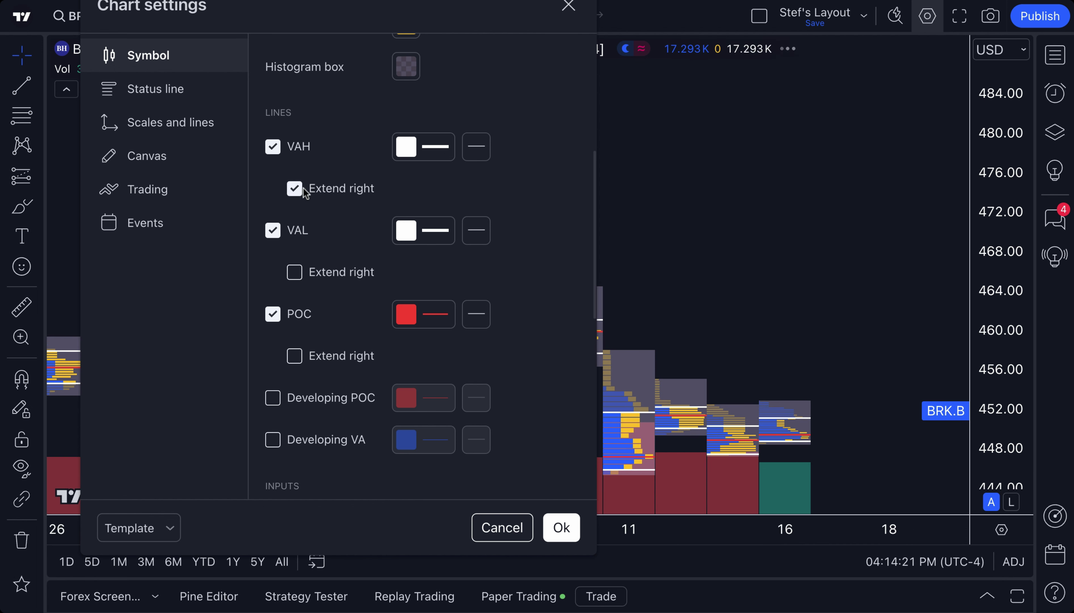
scroll(335, 252, down, 12)
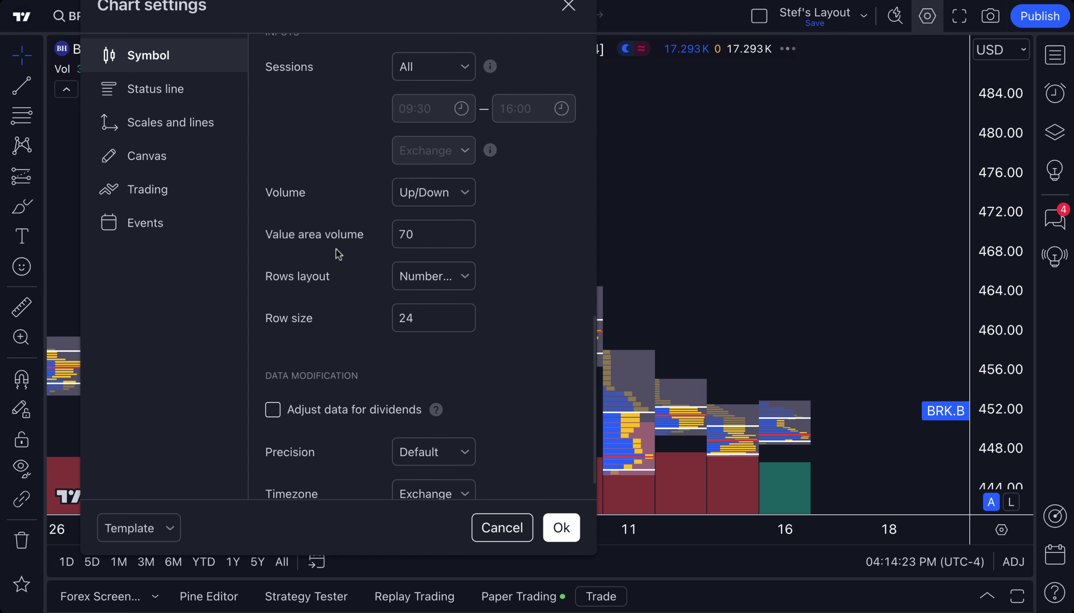
scroll(335, 251, up, 20)
scroll(741, 279, down, 2)
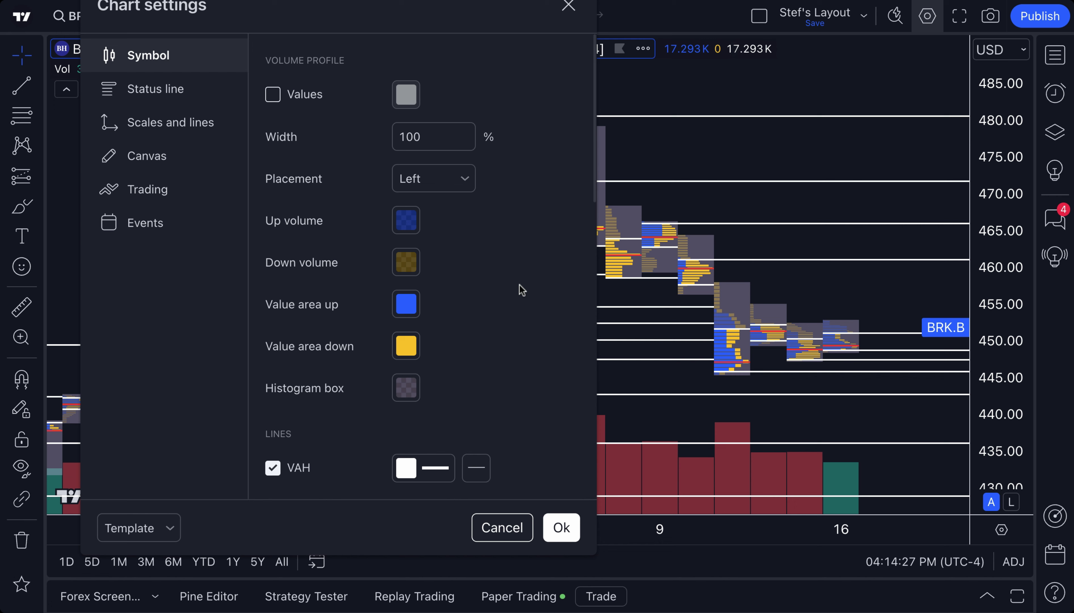
scroll(516, 292, down, 3)
scroll(750, 232, up, 3)
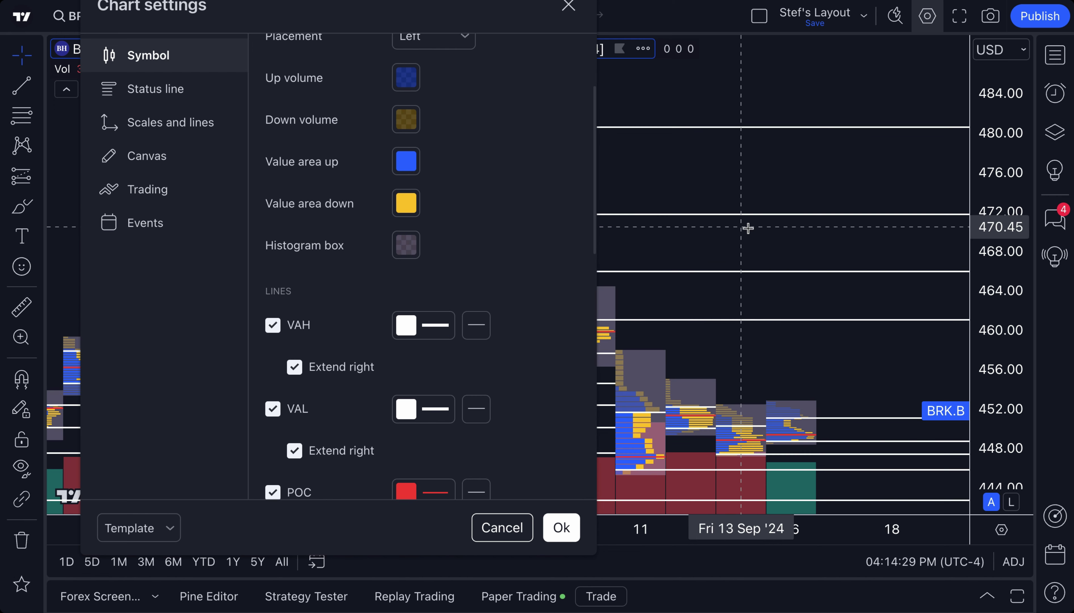
drag(743, 286, 763, 283)
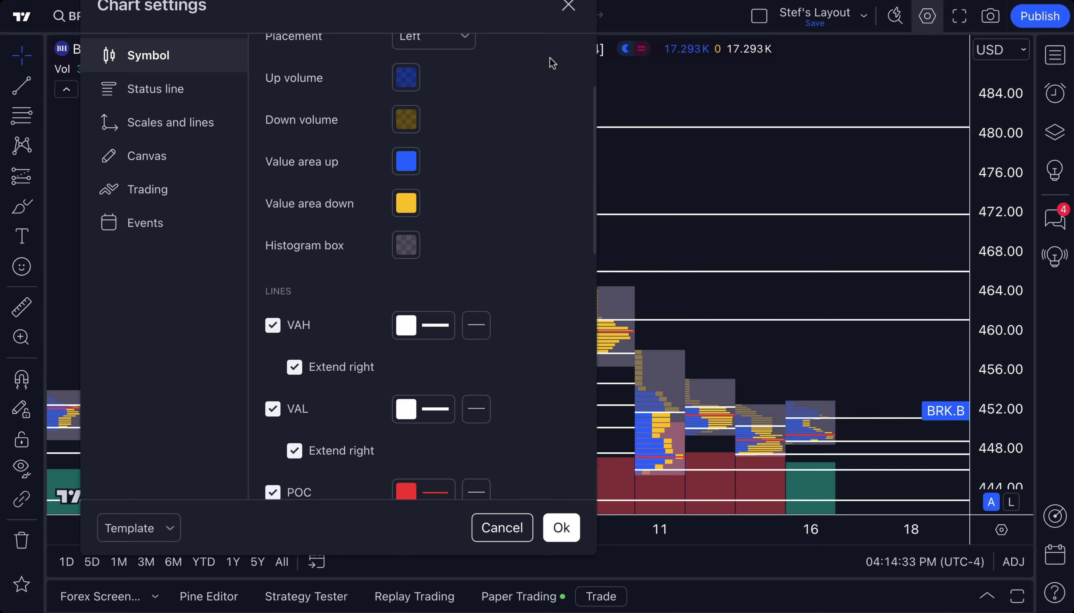
click(569, 6)
Try marking the 16 September value area between its VAH and VAL with a vertical brush stroke beside the profile, and undo it
scroll(688, 255, right, 2)
scroll(589, 249, up, 3)
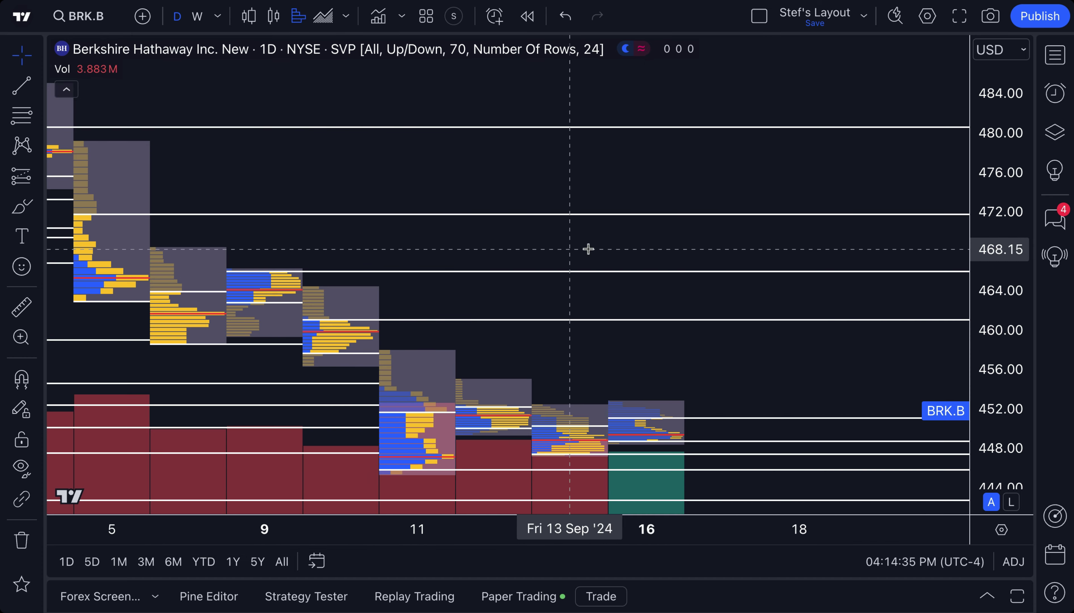
scroll(653, 290, up, 3)
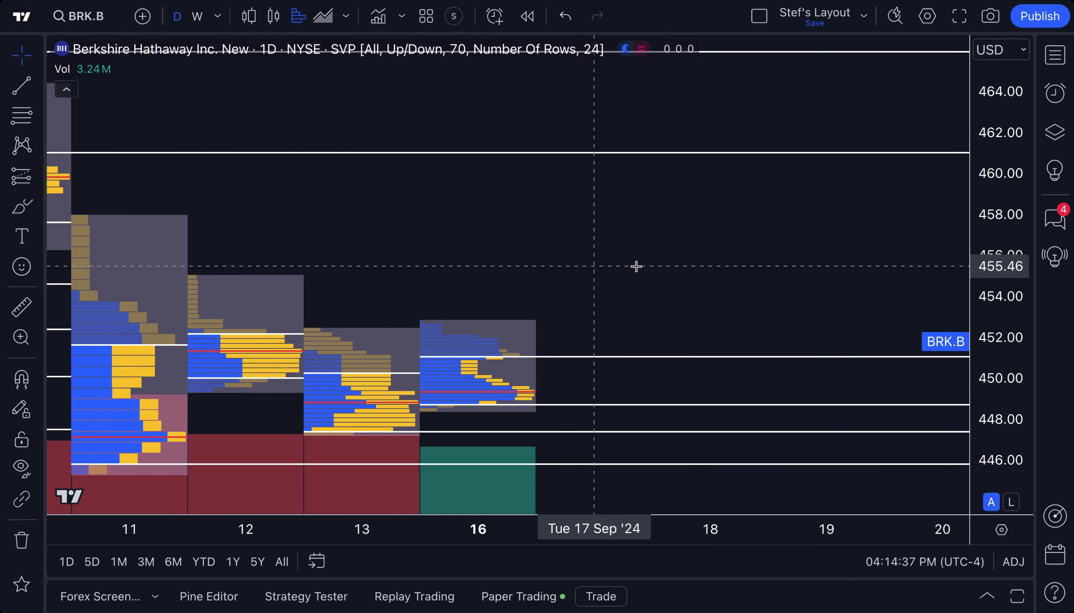
drag(636, 266, 668, 264)
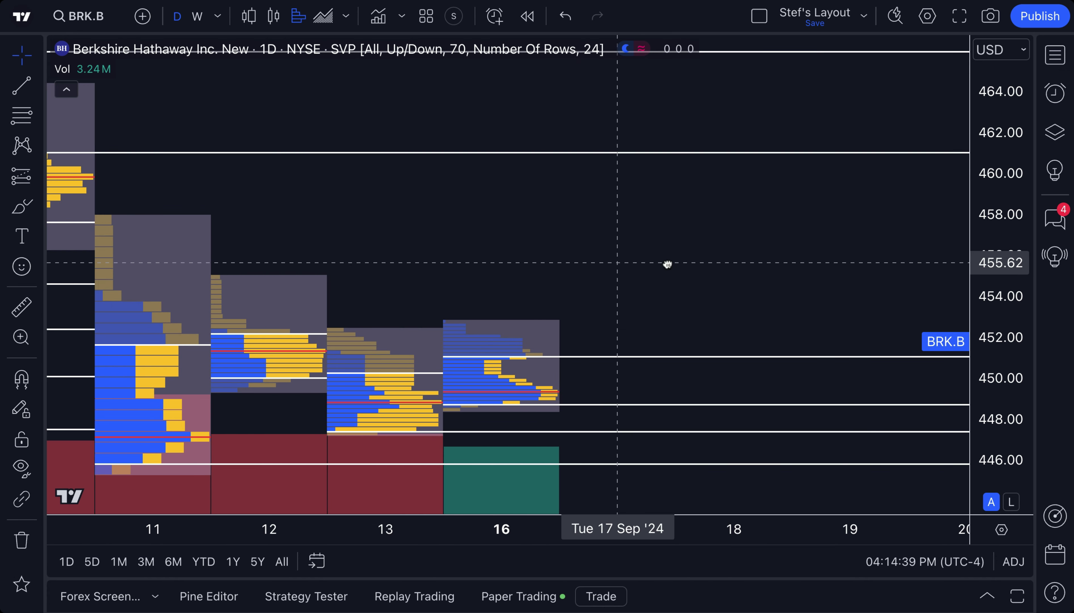
scroll(669, 269, down, 2)
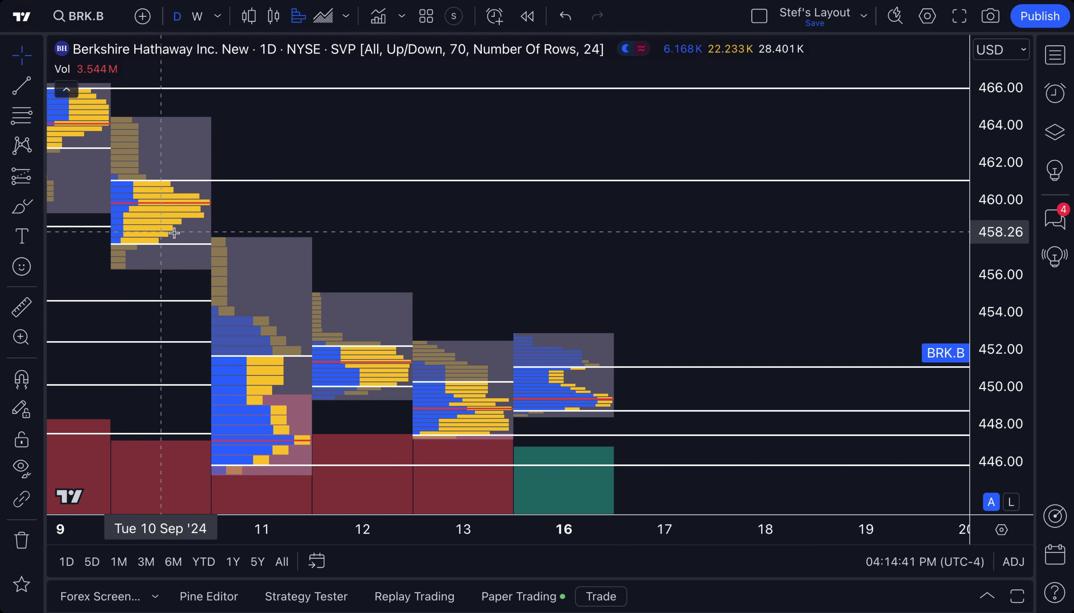
click(21, 208)
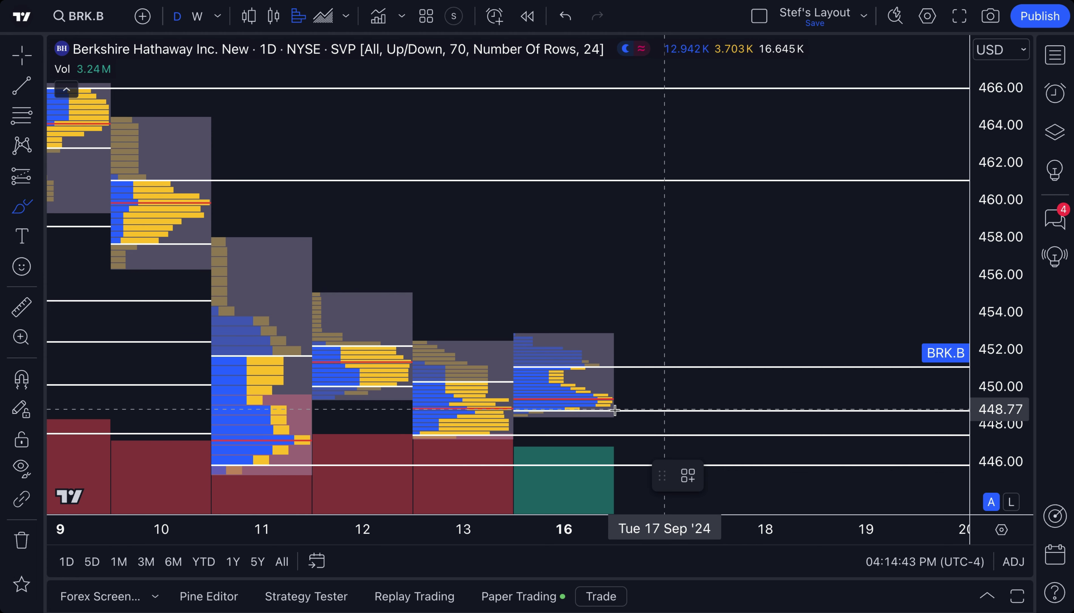
drag(665, 371, 664, 407)
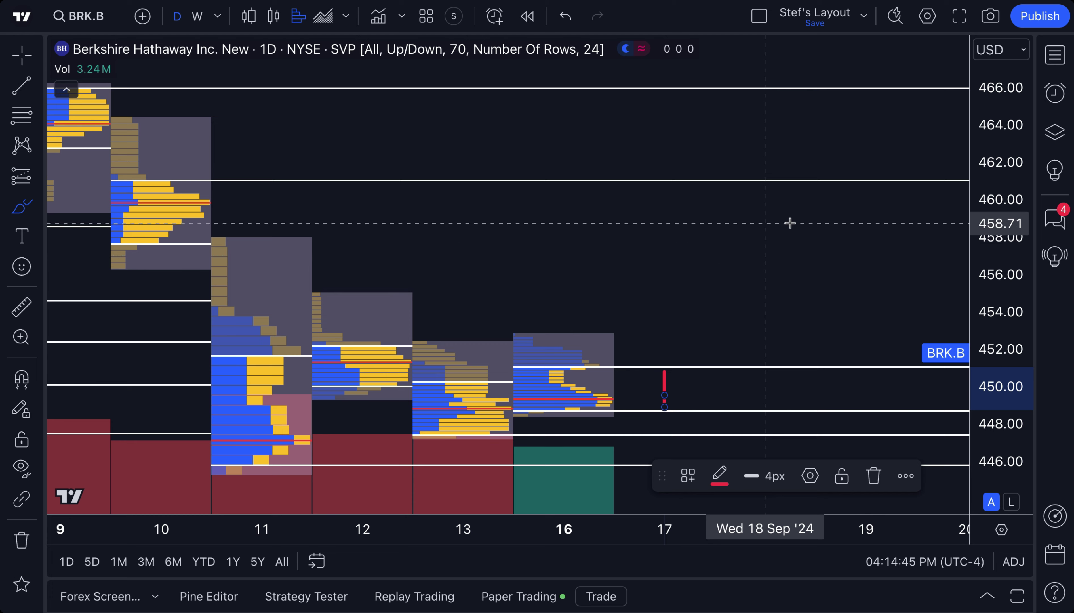
scroll(709, 293, down, 3)
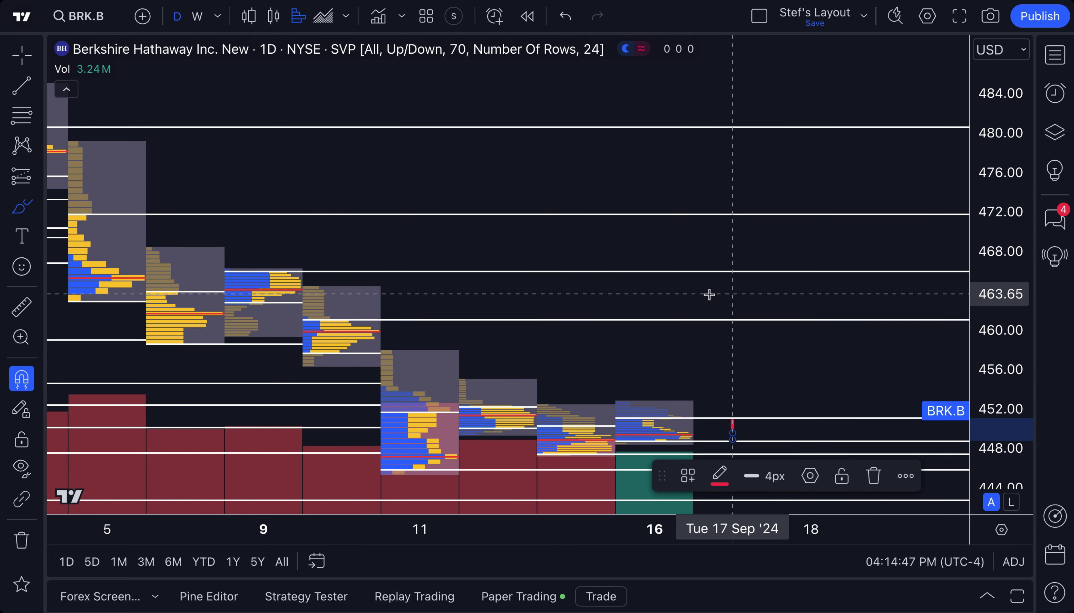
key(ctrl+z)
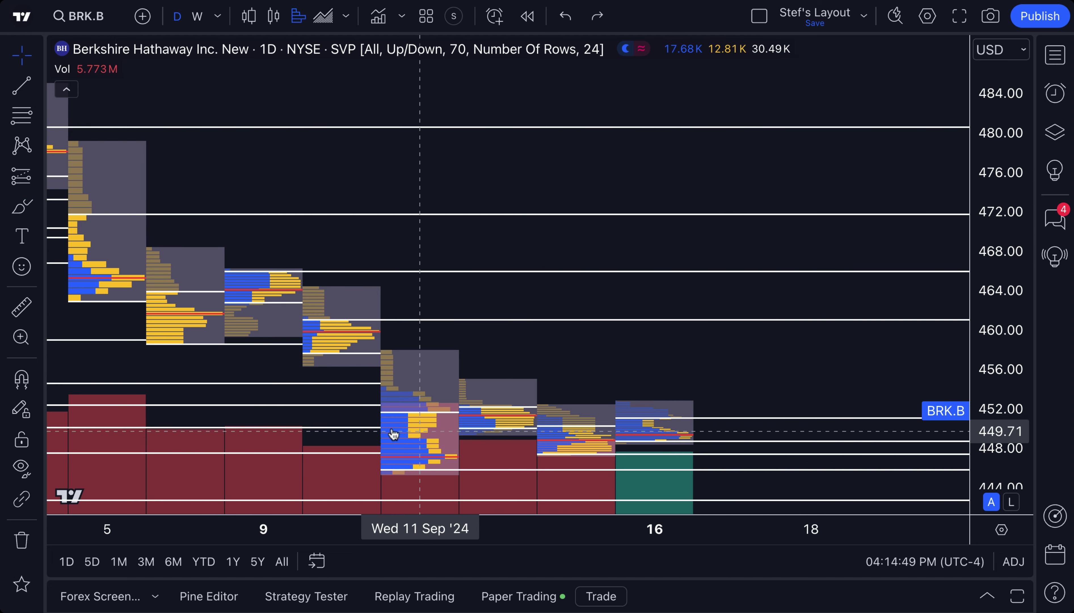
Hide the VAH and VAL lines of the session volume profile in the chart settings
double_click(398, 413)
scroll(581, 396, down, 5)
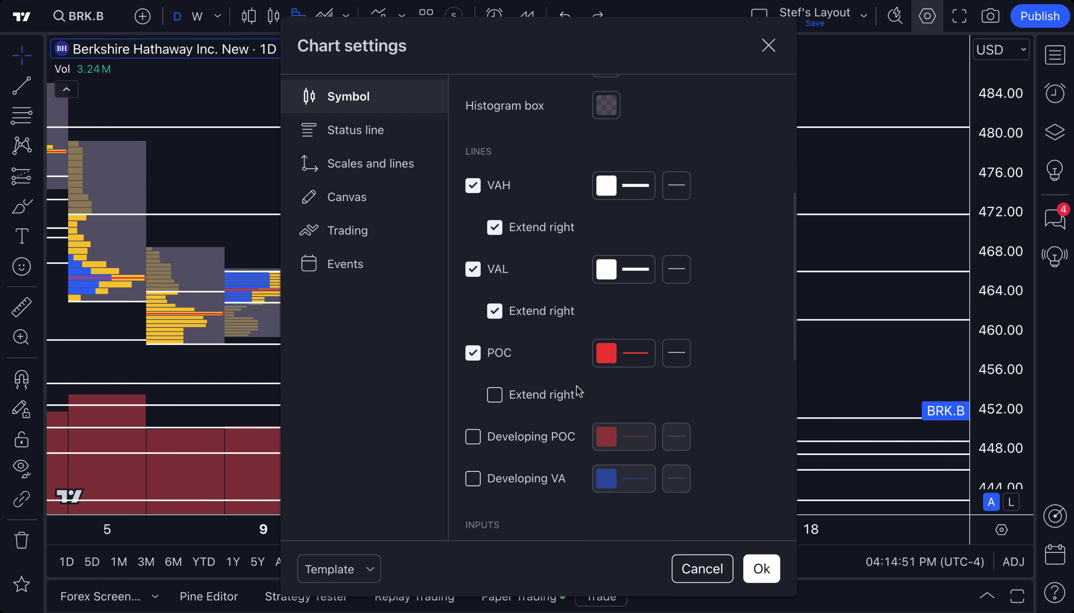
click(515, 234)
click(474, 270)
click(480, 186)
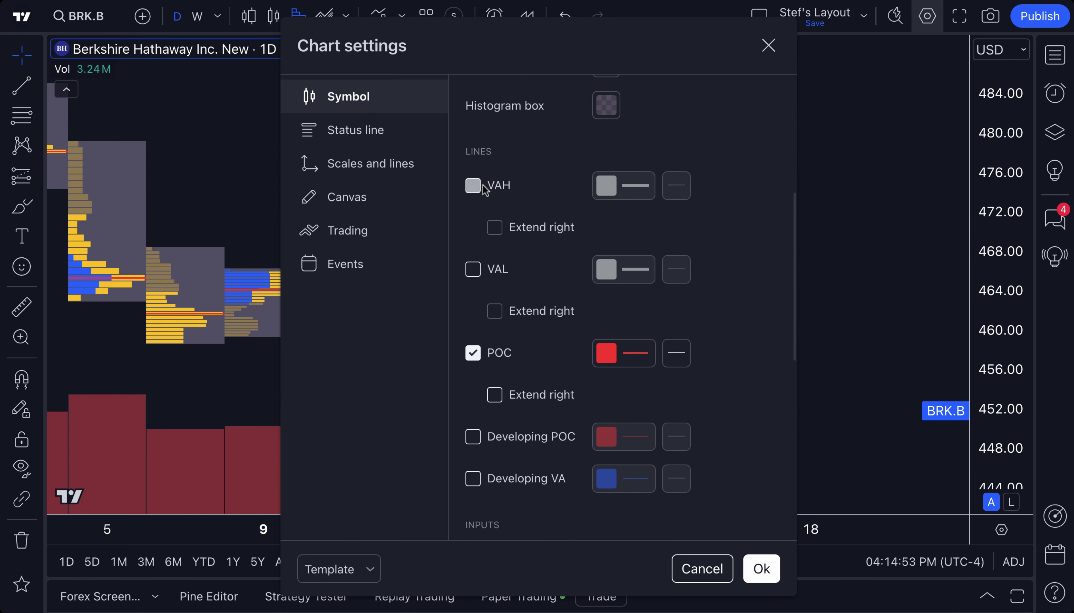
Toggle the POC line off and back on to compare it on the 16 September profile, and turn on its Extend right option
drag(635, 63, 429, 32)
drag(666, 329, 820, 330)
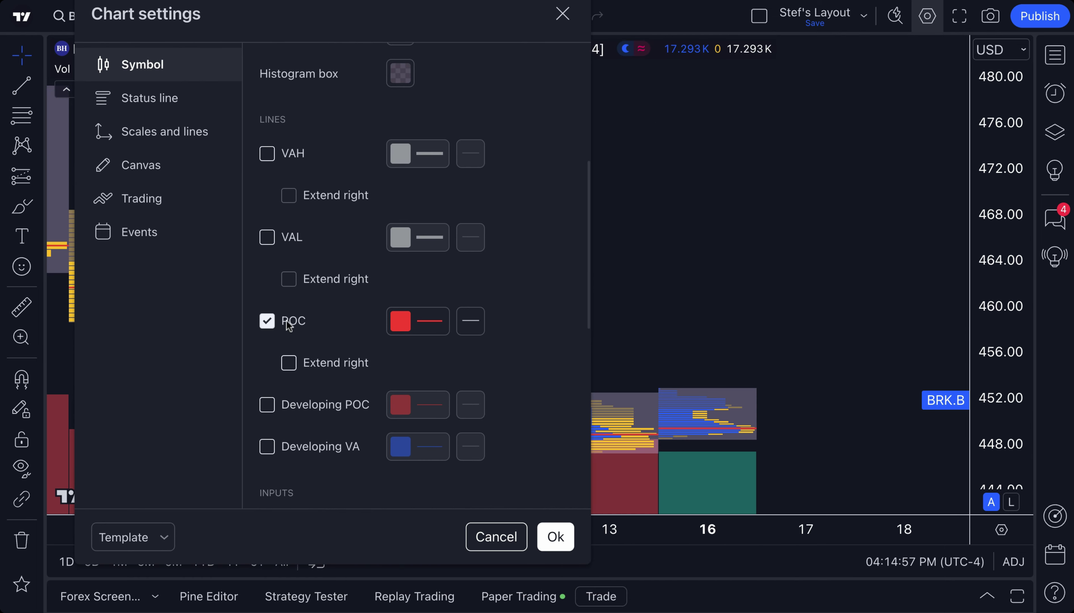
scroll(688, 388, up, 3)
drag(688, 388, 858, 405)
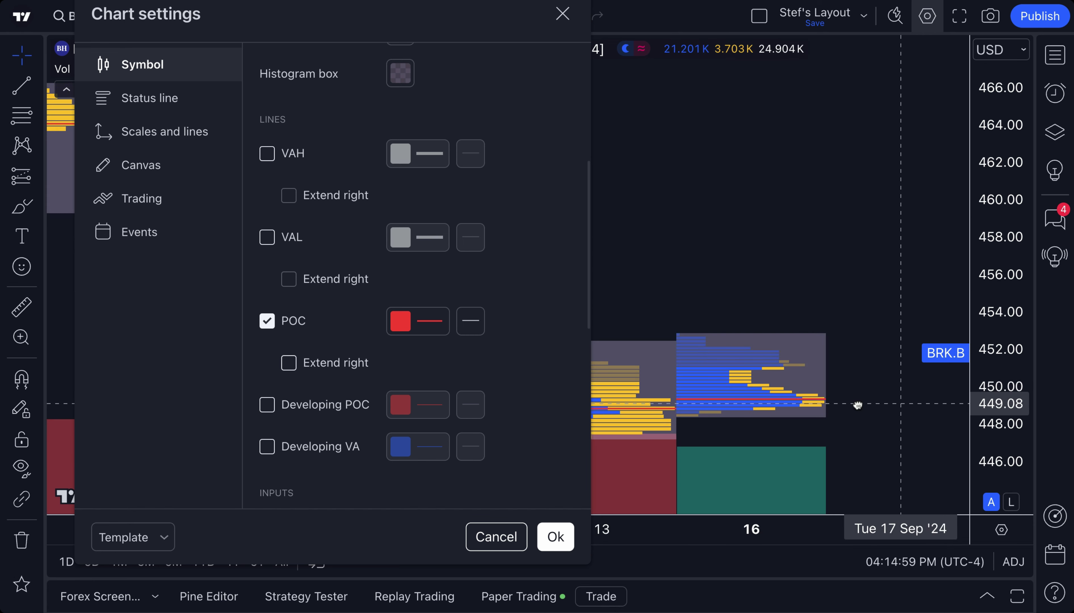
scroll(810, 360, up, 3)
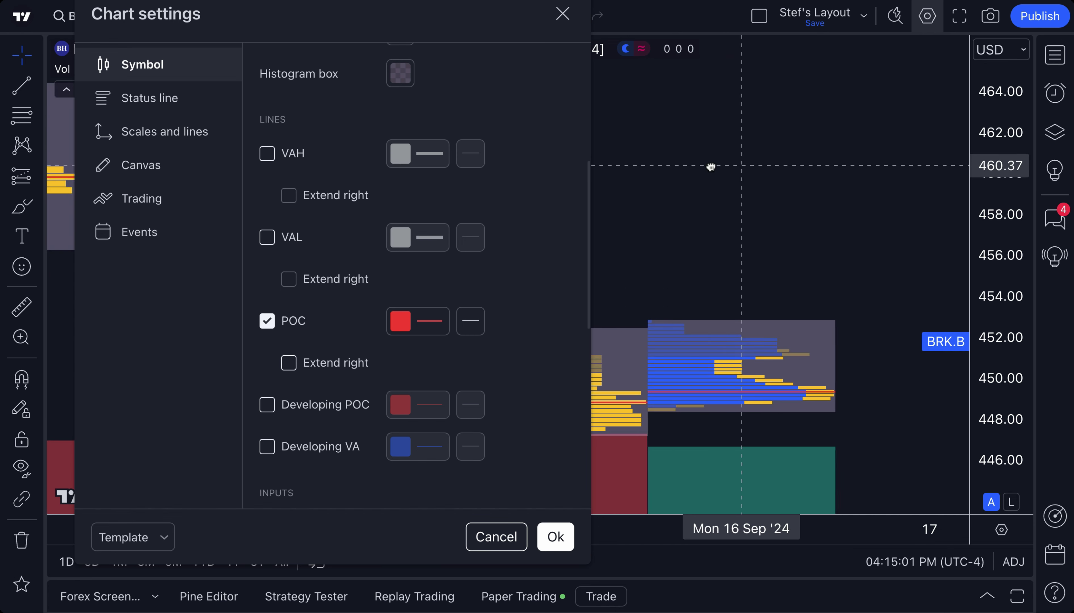
drag(711, 166, 740, 166)
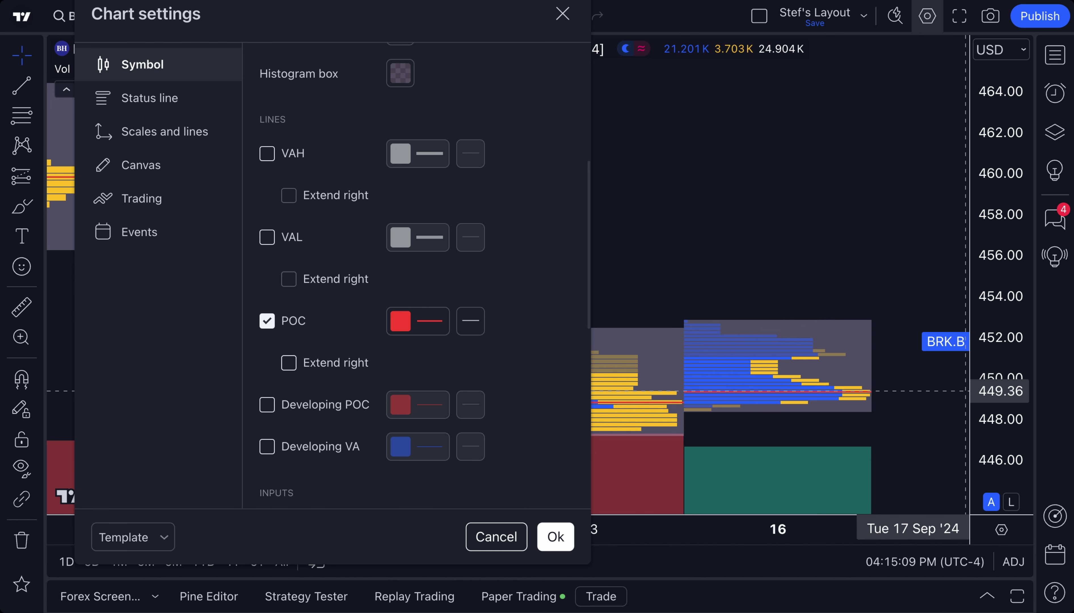
scroll(856, 403, up, 3)
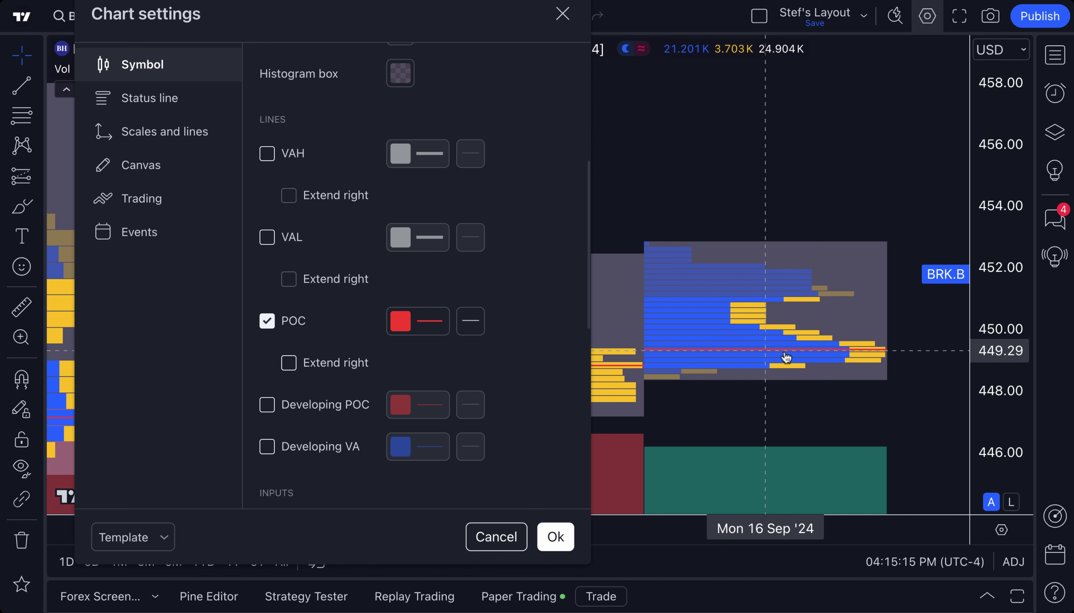
click(267, 322)
click(267, 322)
click(288, 362)
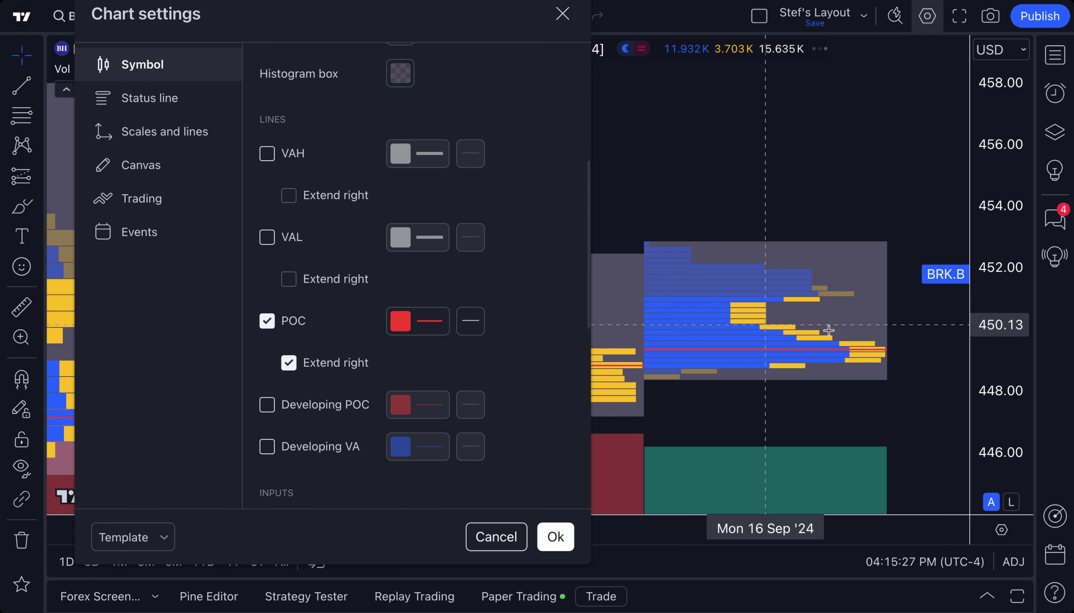
Examine the right-extended POC lines around the September sessions at close and wide zoom
scroll(853, 337, down, 2)
scroll(825, 341, down, 3)
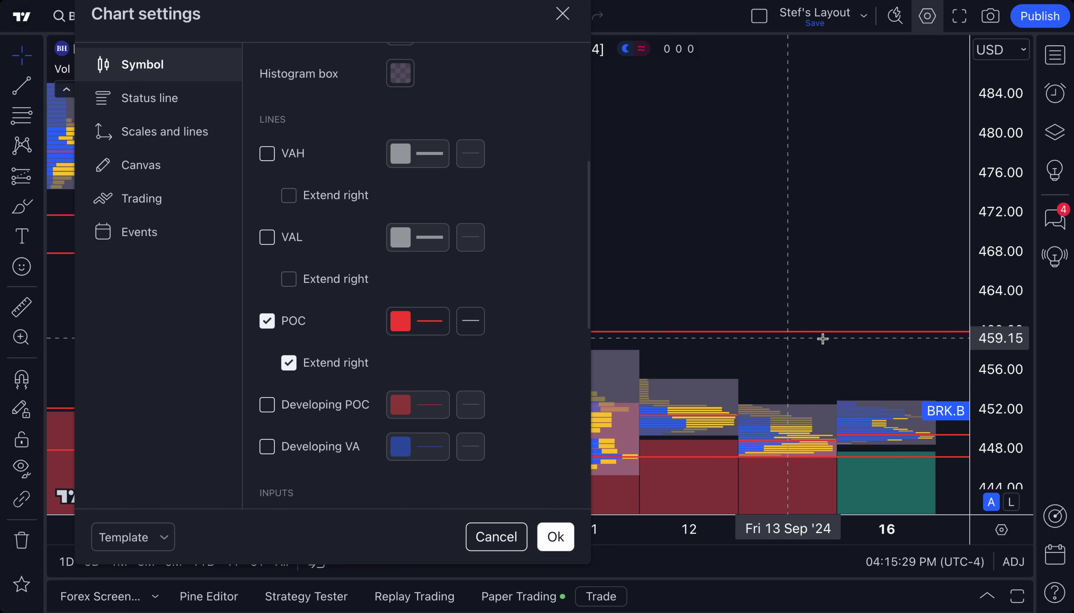
drag(810, 326, 650, 292)
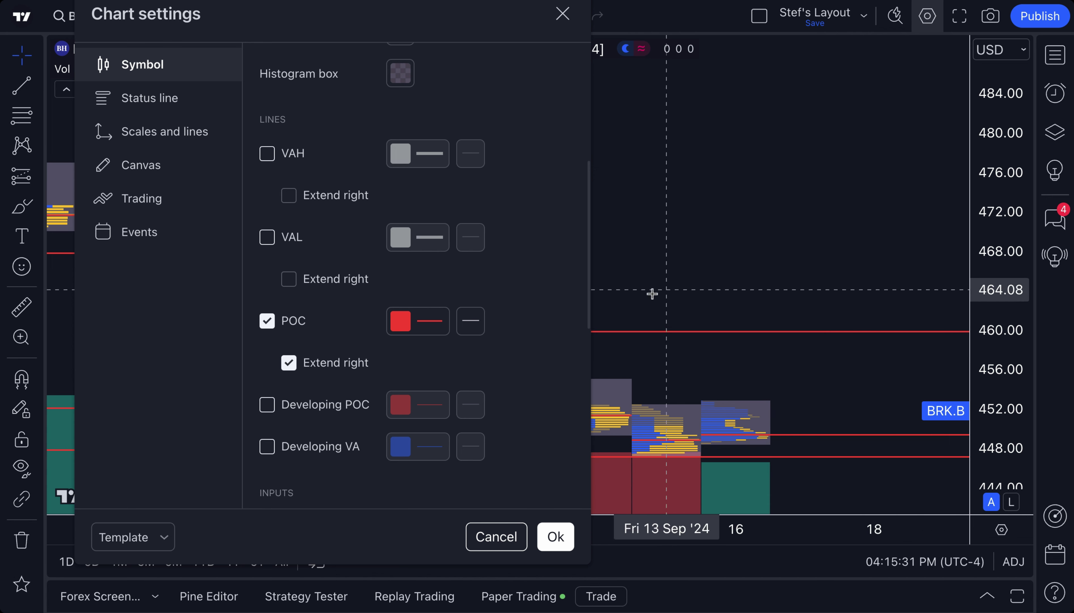
scroll(785, 437, down, 2)
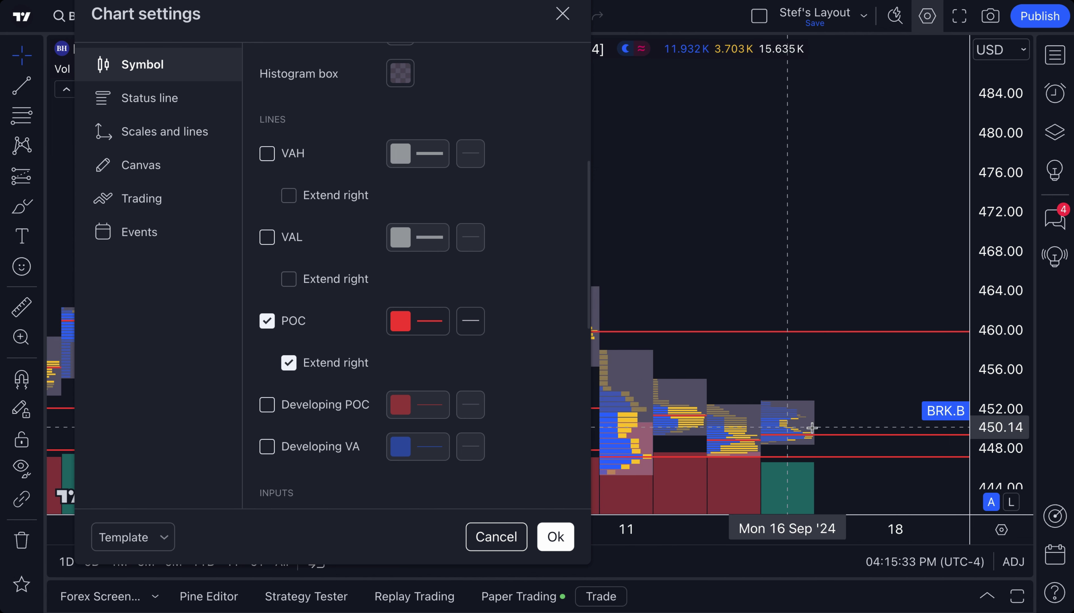
scroll(811, 427, up, 1)
scroll(811, 421, up, 3)
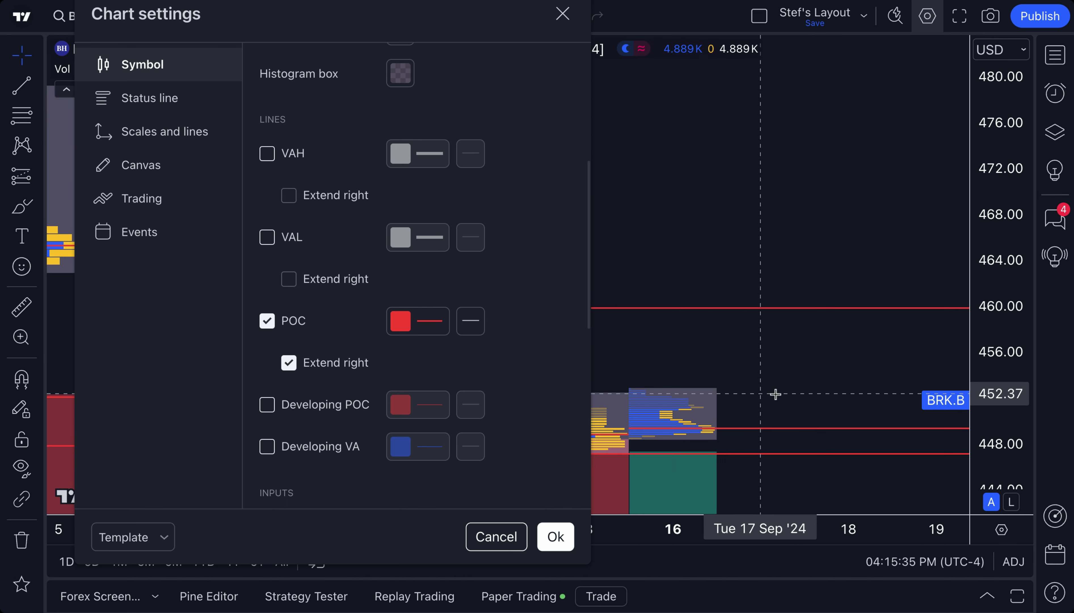
scroll(778, 365, left, 2)
scroll(807, 365, up, 2)
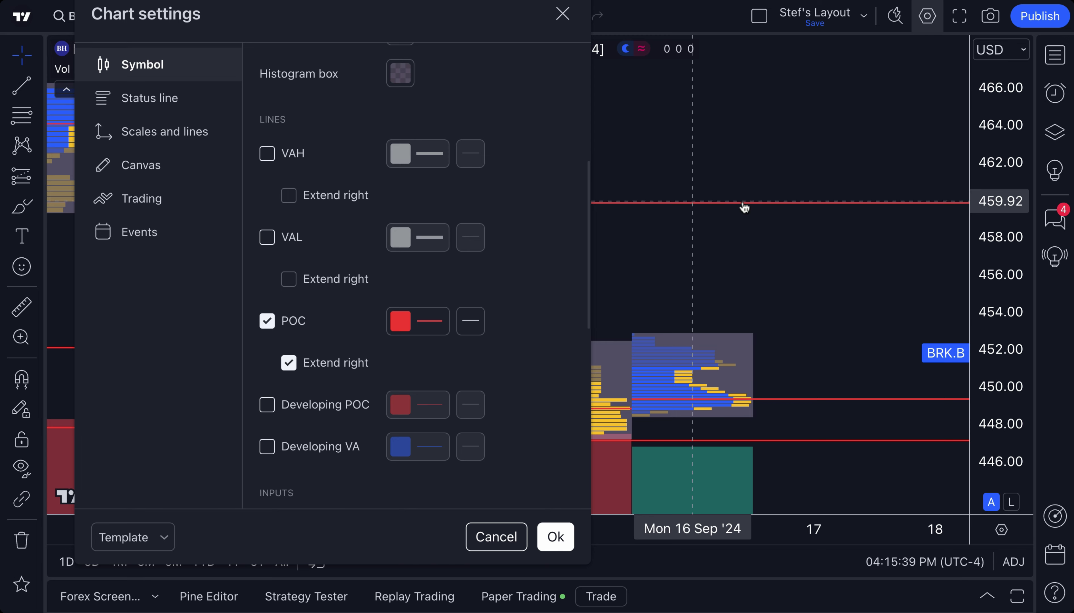
scroll(674, 244, down, 5)
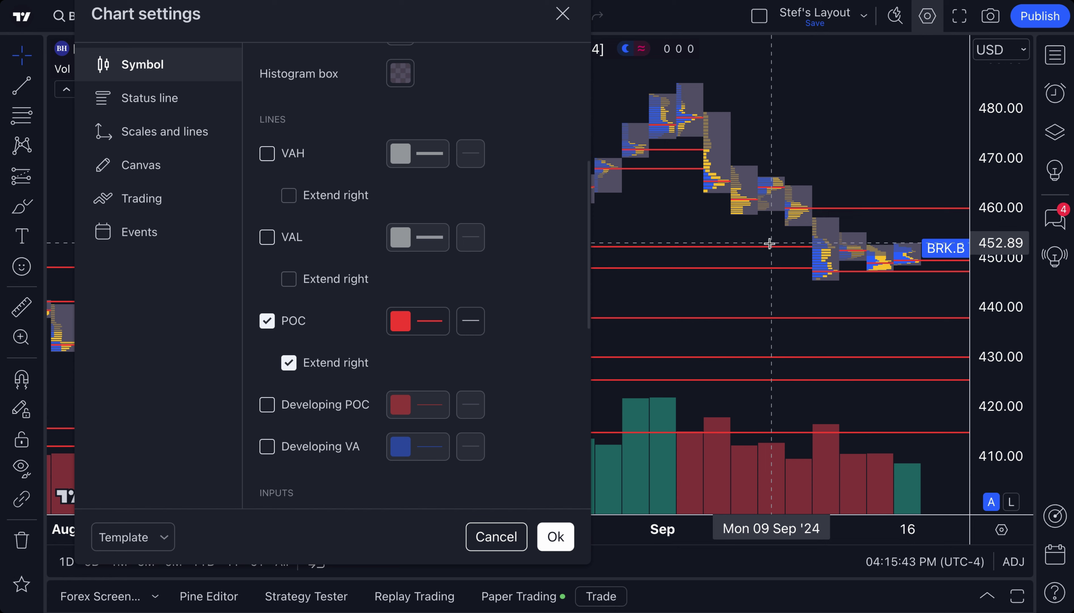
Change the POC line color to white and check the extended lines against the recent sessions
click(417, 329)
click(403, 321)
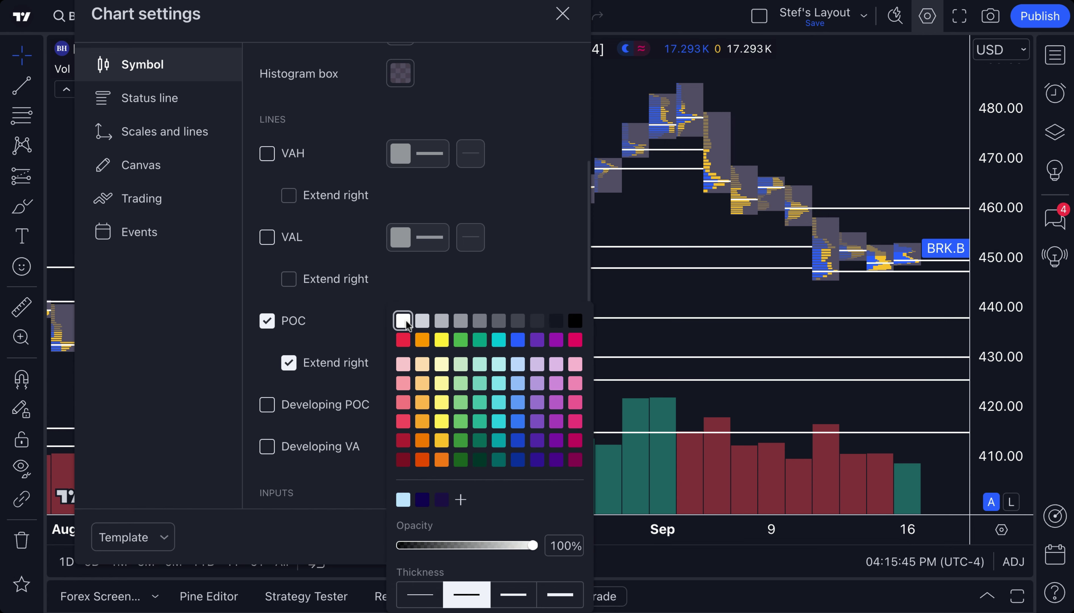
click(815, 240)
scroll(762, 270, right, 4)
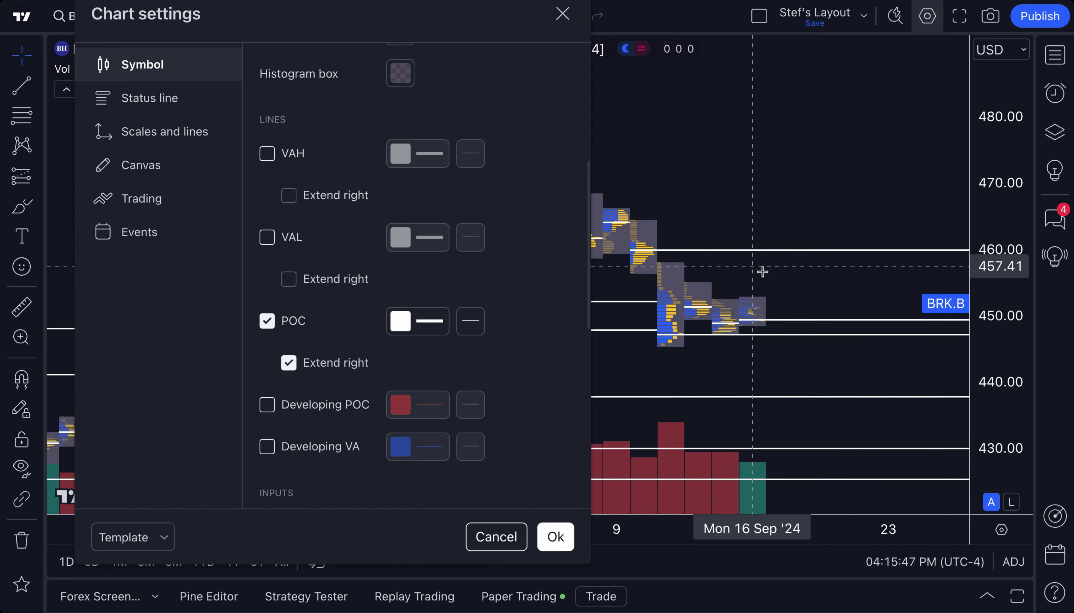
scroll(782, 278, left, 3)
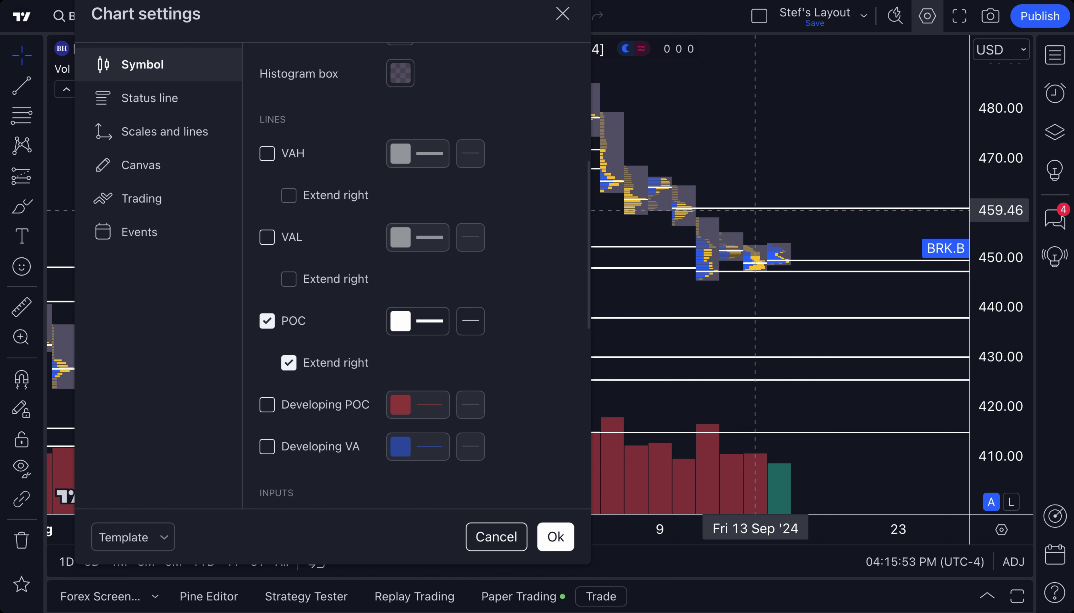
scroll(791, 307, left, 2)
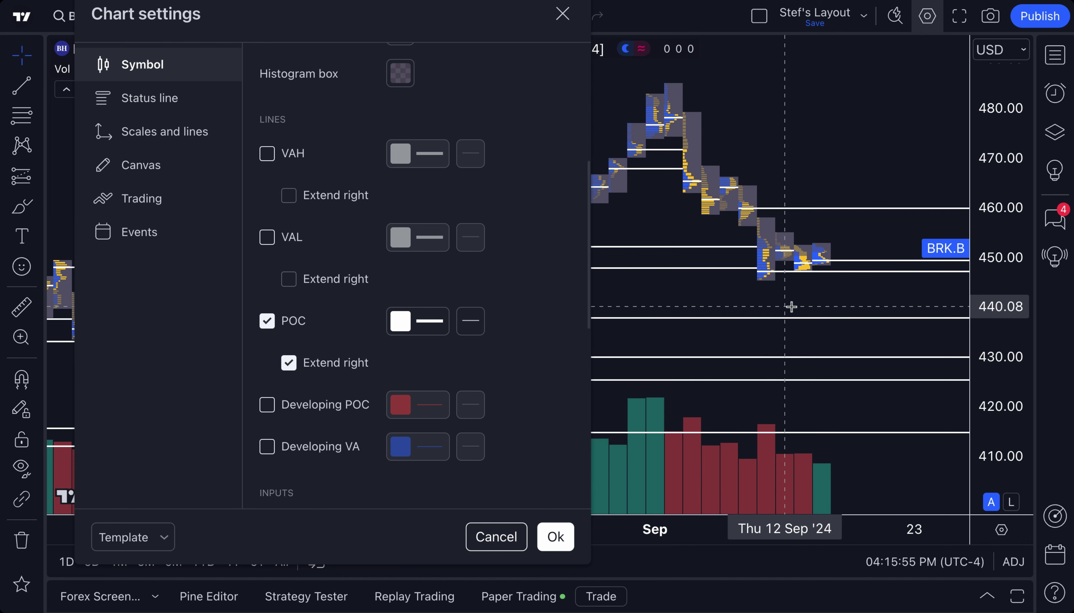
scroll(791, 306, up, 2)
scroll(793, 307, up, 4)
scroll(767, 314, left, 3)
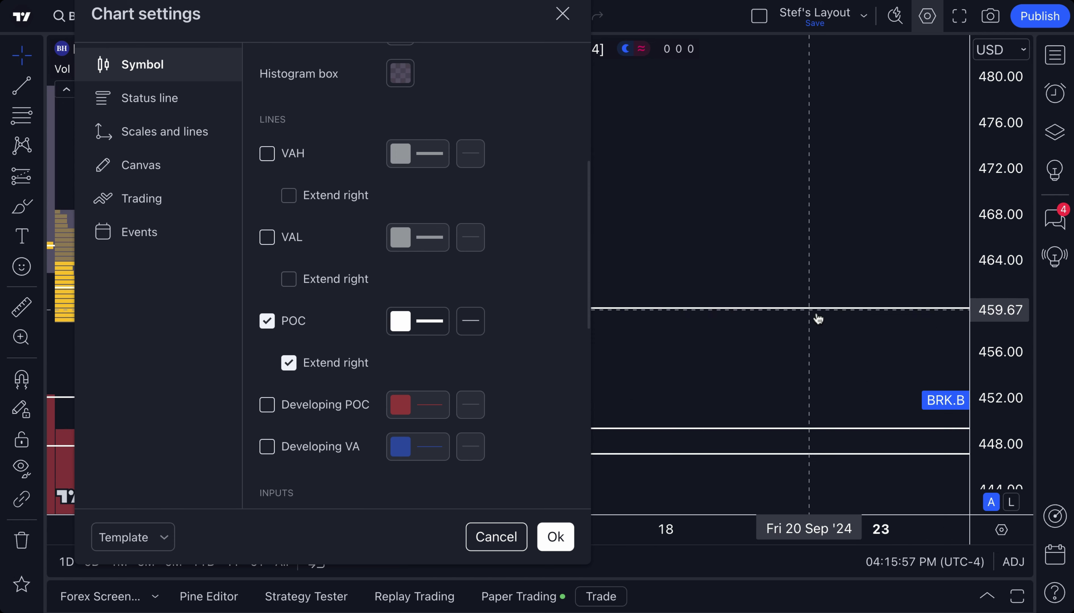
Turn off Extend right for the POC line and move the settings dialog clear of the September profiles
click(348, 365)
scroll(852, 260, left, 3)
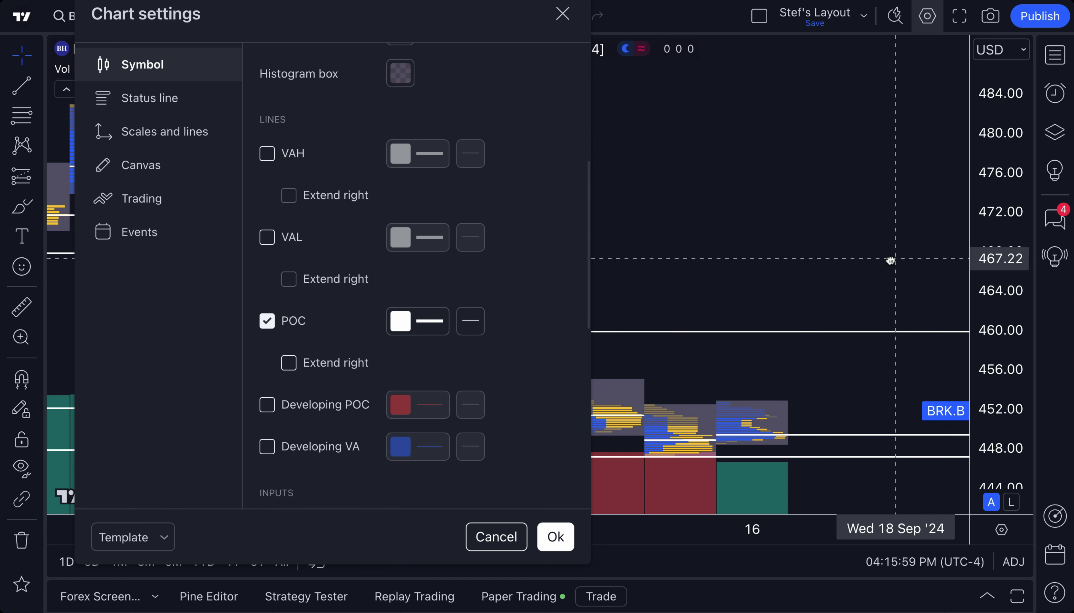
scroll(834, 267, down, 3)
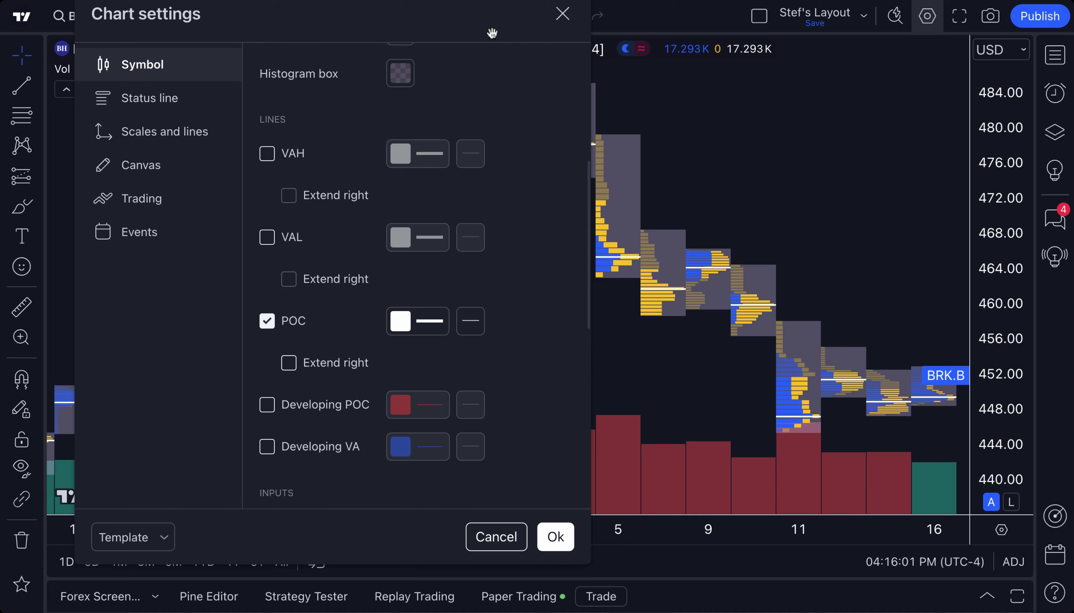
drag(493, 33, 431, 43)
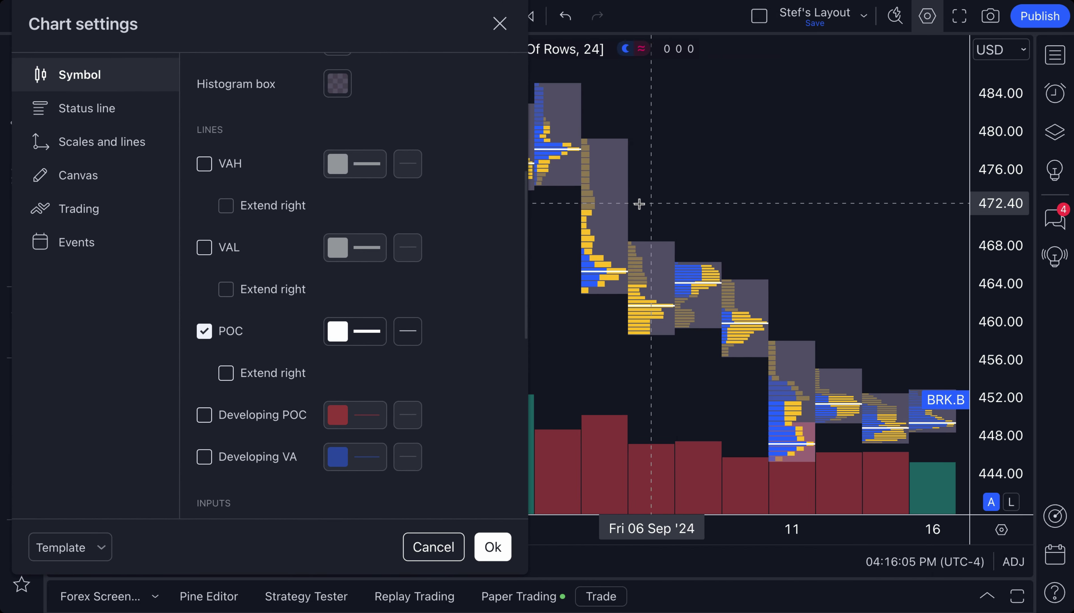
scroll(664, 280, down, 5)
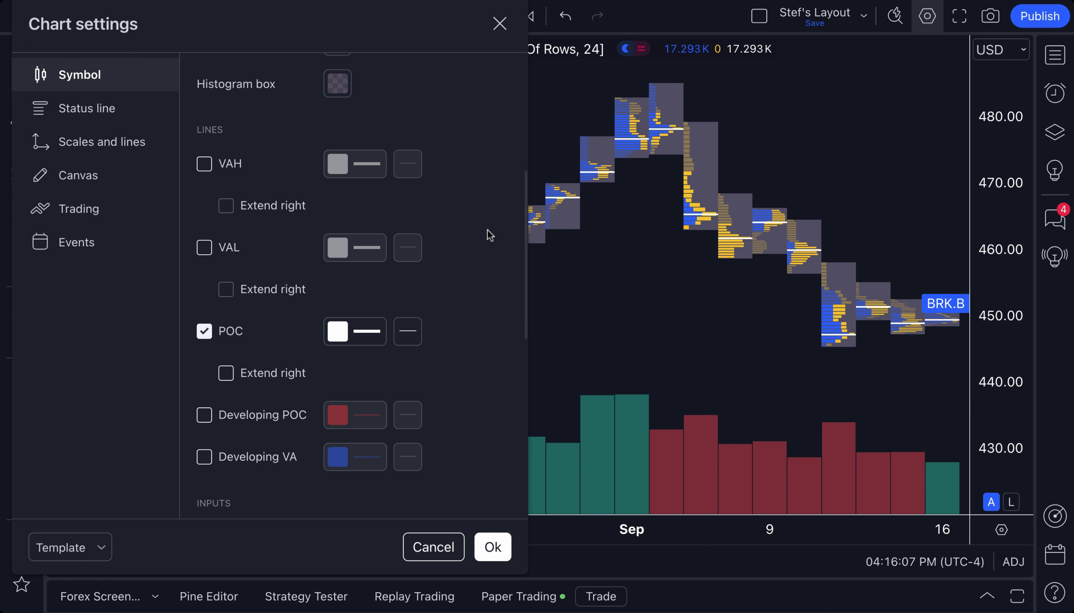
Try the Developing POC and Developing VA lines on and off, leaving only Developing POC on
scroll(262, 341, down, 3)
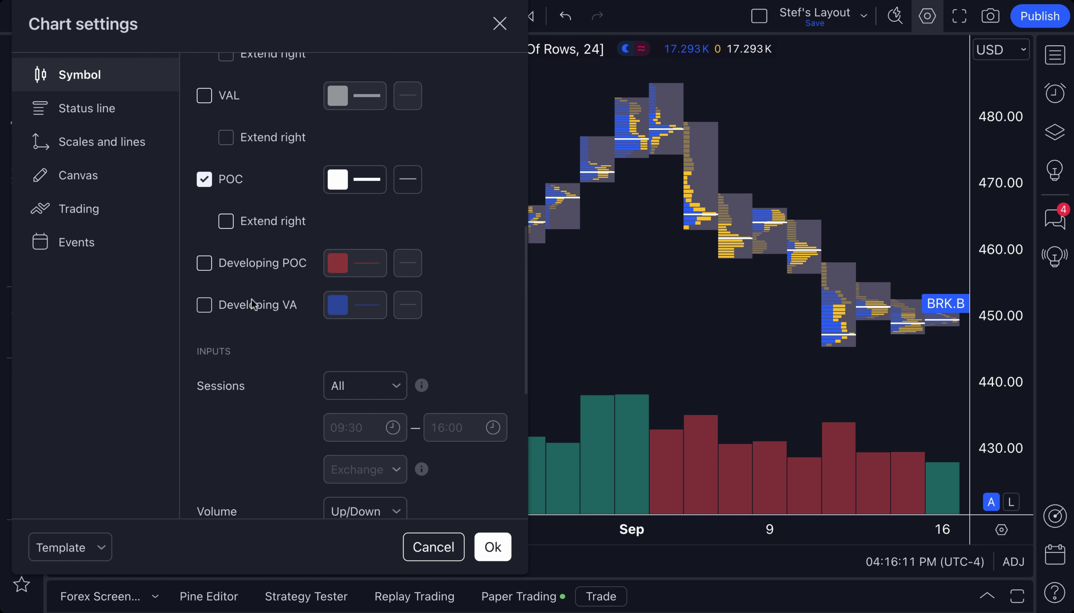
click(237, 264)
click(237, 264)
click(242, 302)
click(242, 303)
click(273, 269)
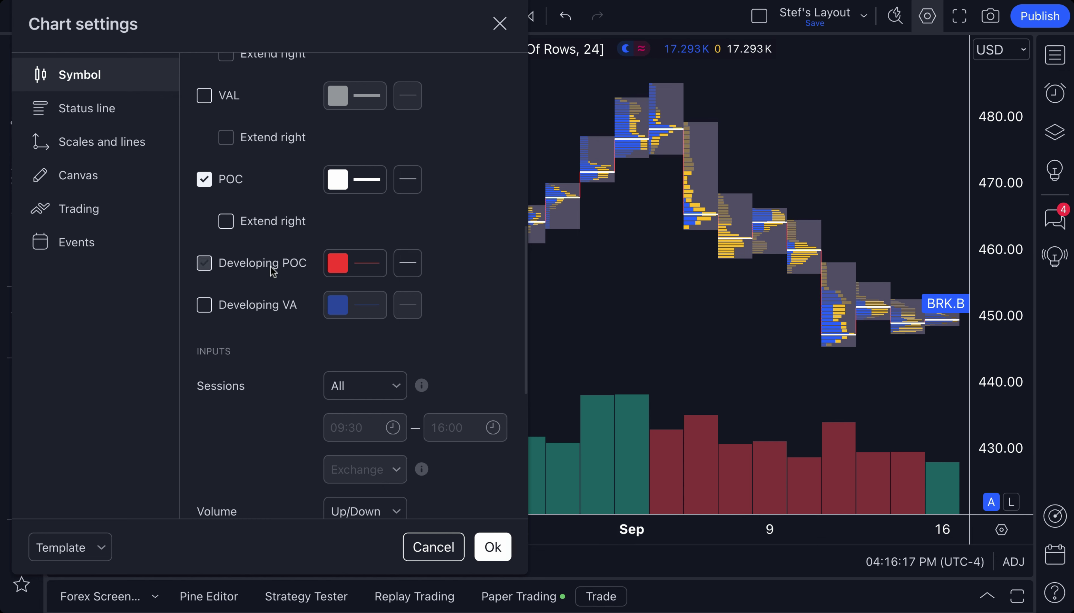
scroll(621, 297, up, 4)
scroll(638, 307, right, 5)
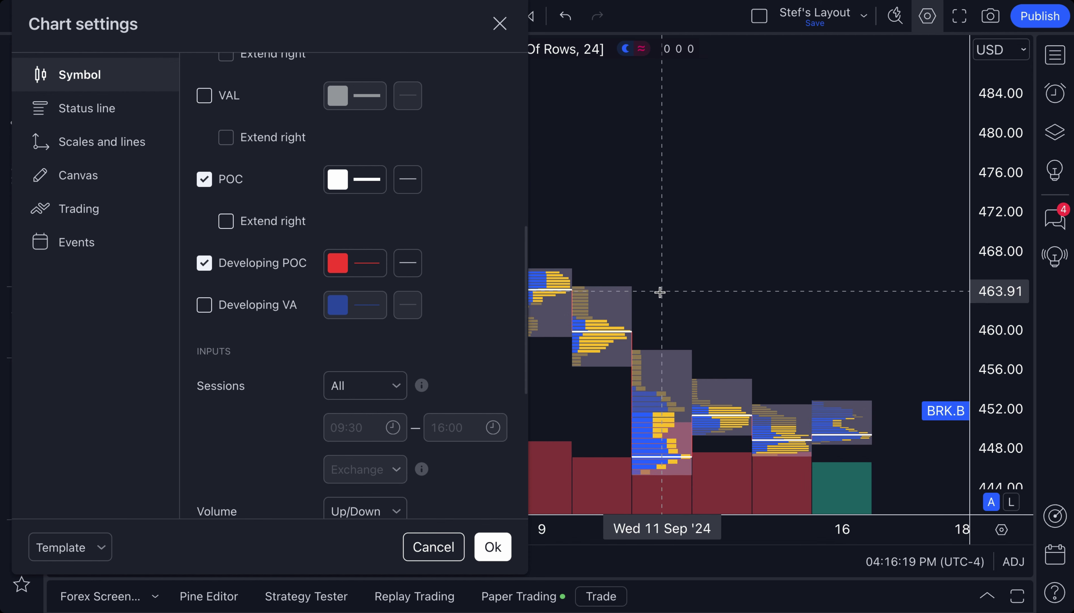
scroll(660, 292, left, 3)
Toggle the Developing POC line off and on again, and set it to the thickest line width
click(367, 273)
click(232, 263)
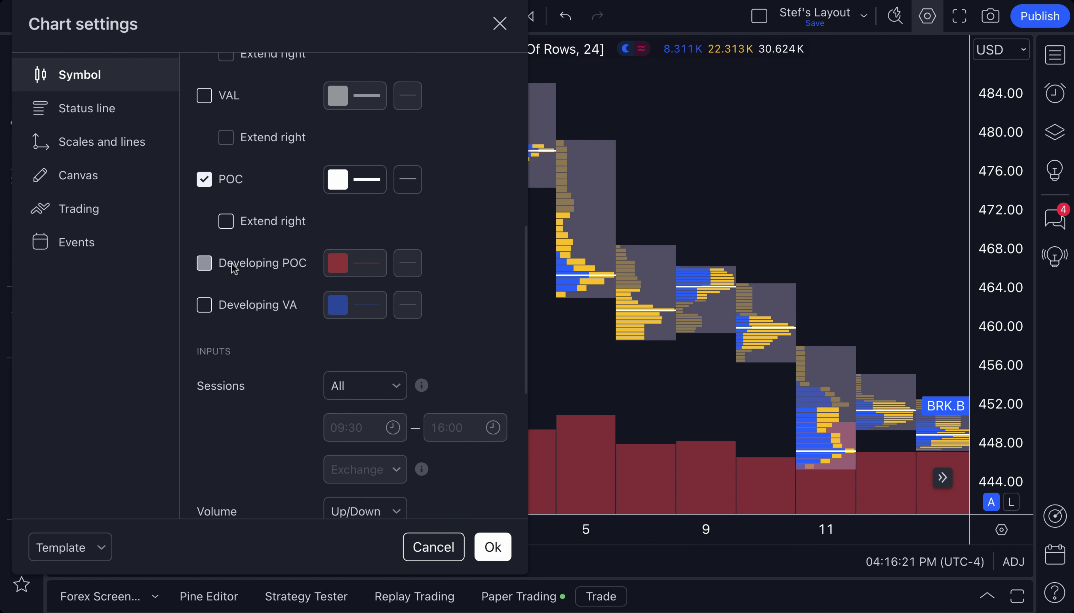
click(213, 265)
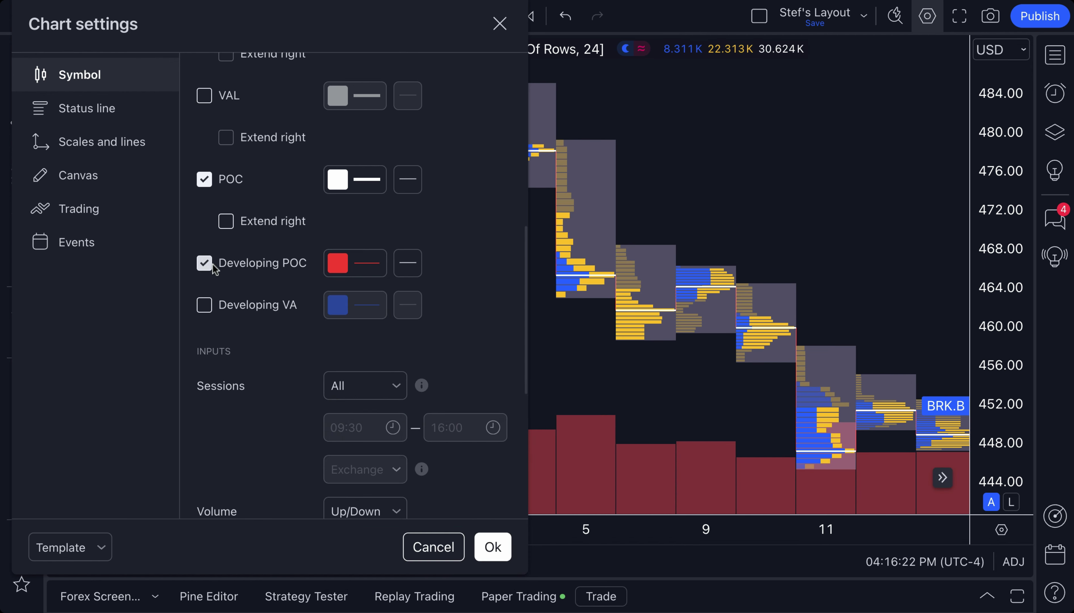
click(360, 271)
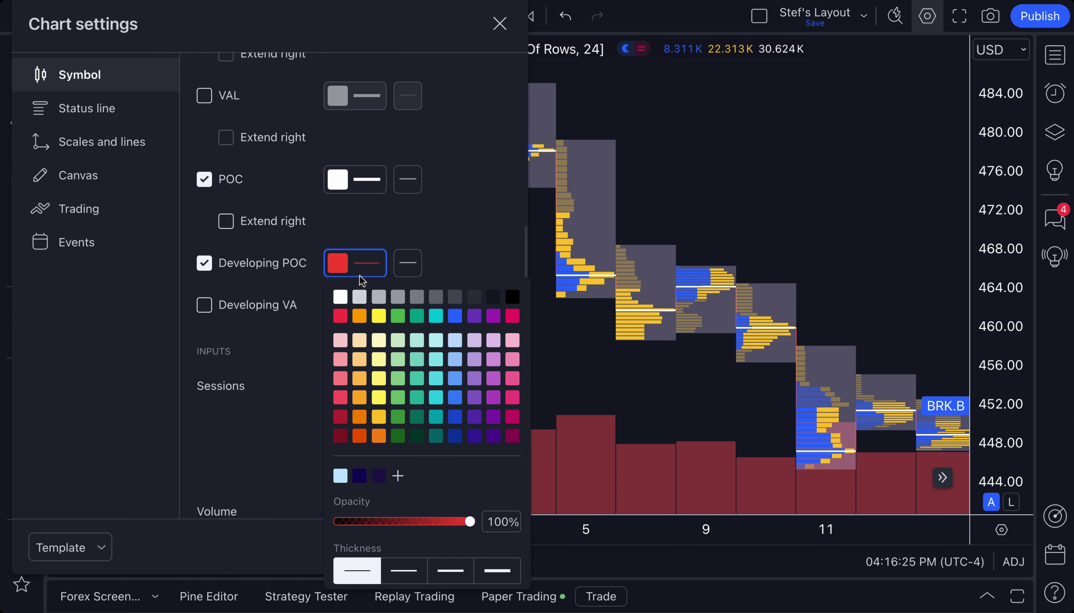
click(491, 572)
click(455, 233)
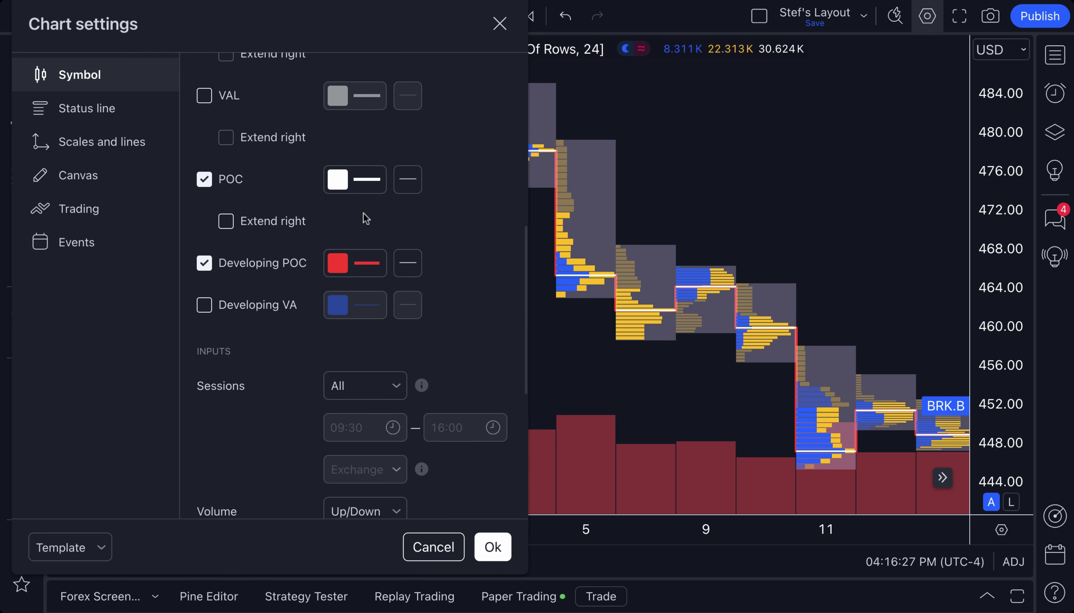
Set the POC line color to red, review the POC path across August and September, and close the chart settings
click(347, 181)
click(347, 233)
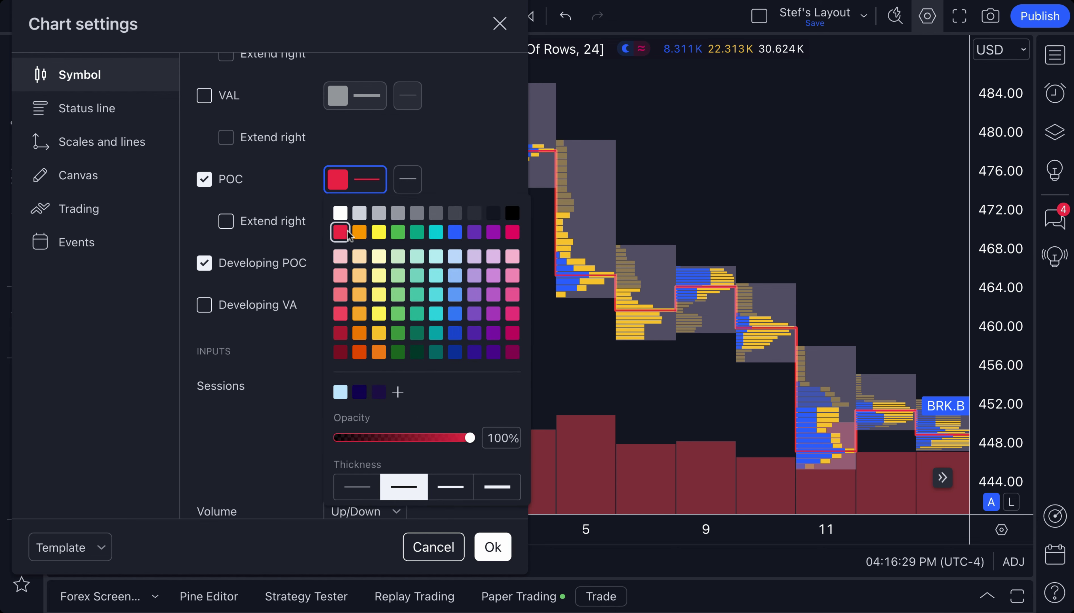
click(438, 168)
scroll(611, 235, down, 2)
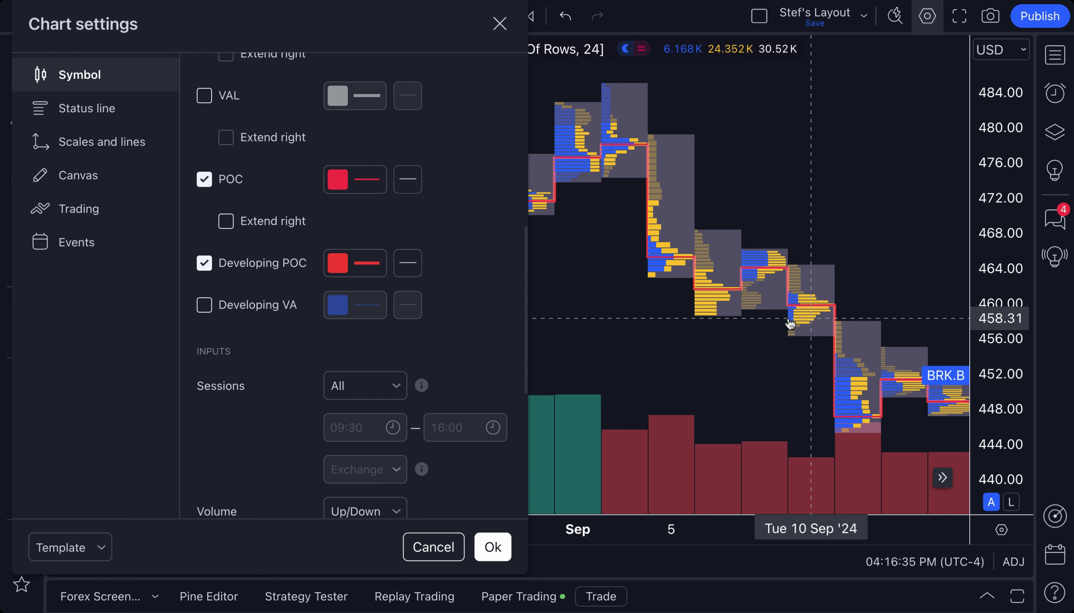
scroll(795, 330, down, 2)
scroll(796, 330, down, 2)
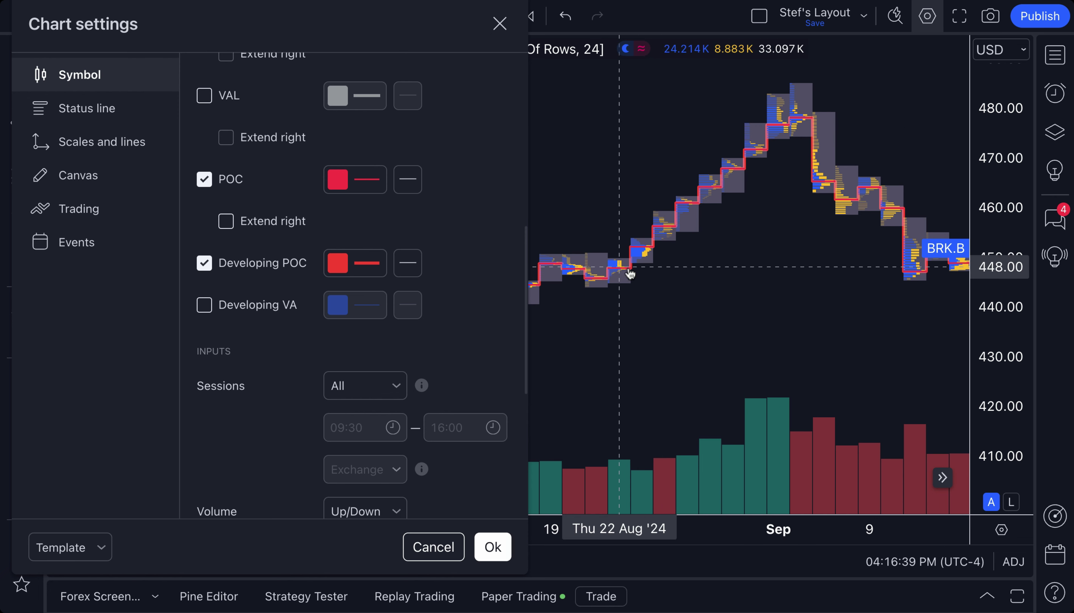
scroll(690, 194, down, 1)
scroll(725, 230, left, 2)
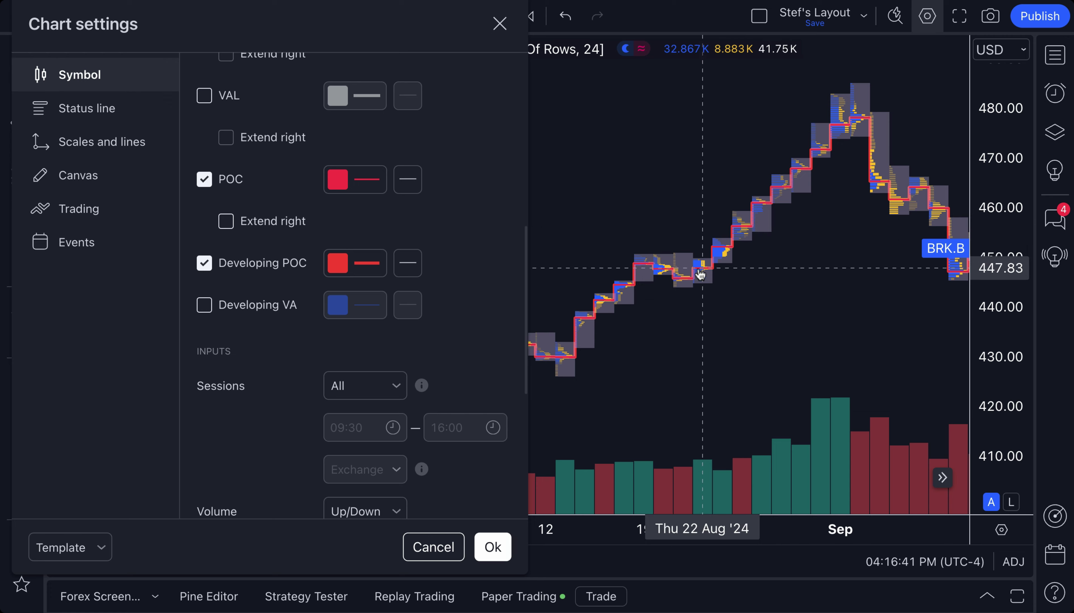
click(499, 24)
scroll(238, 201, right, 5)
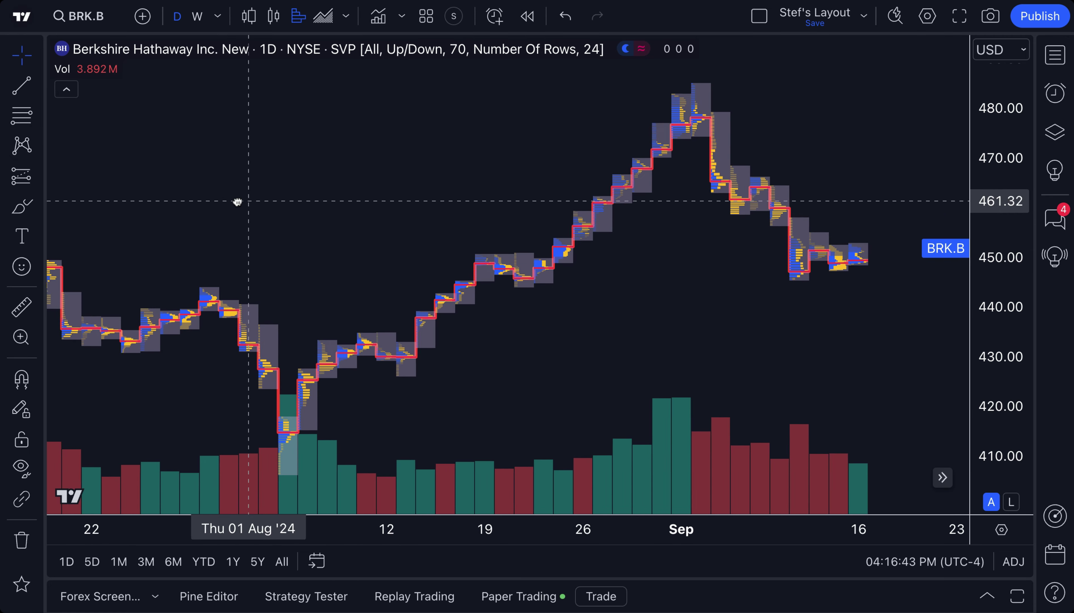
Draw a trend line under the rising profiles from about 443.45 on 22 Aug to about 487.28 on 6 Sep
scroll(226, 179, up, 2)
scroll(115, 151, left, 3)
key(alt+t)
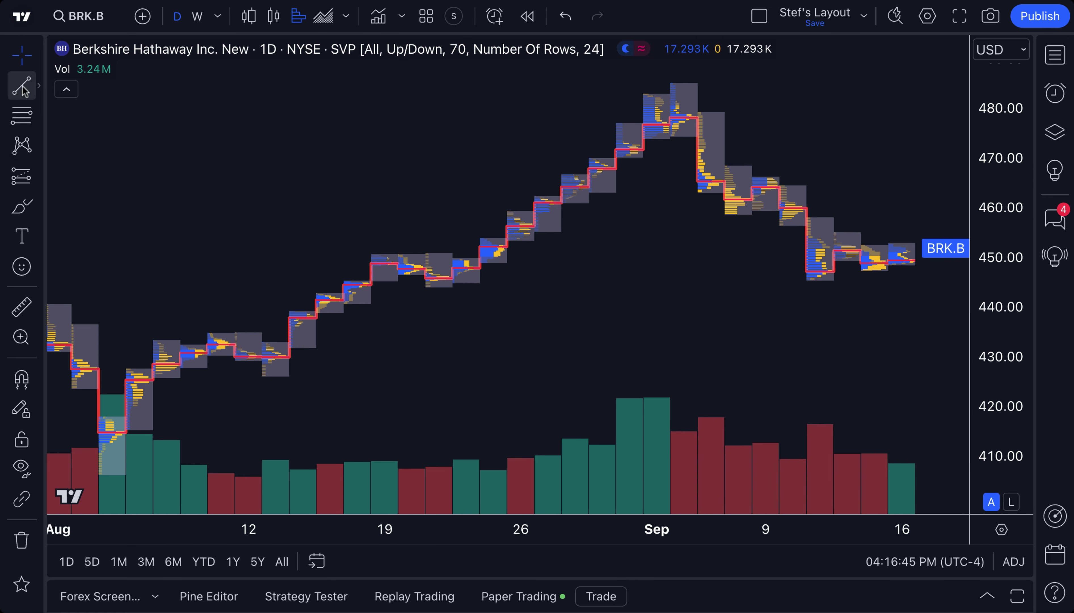
click(466, 289)
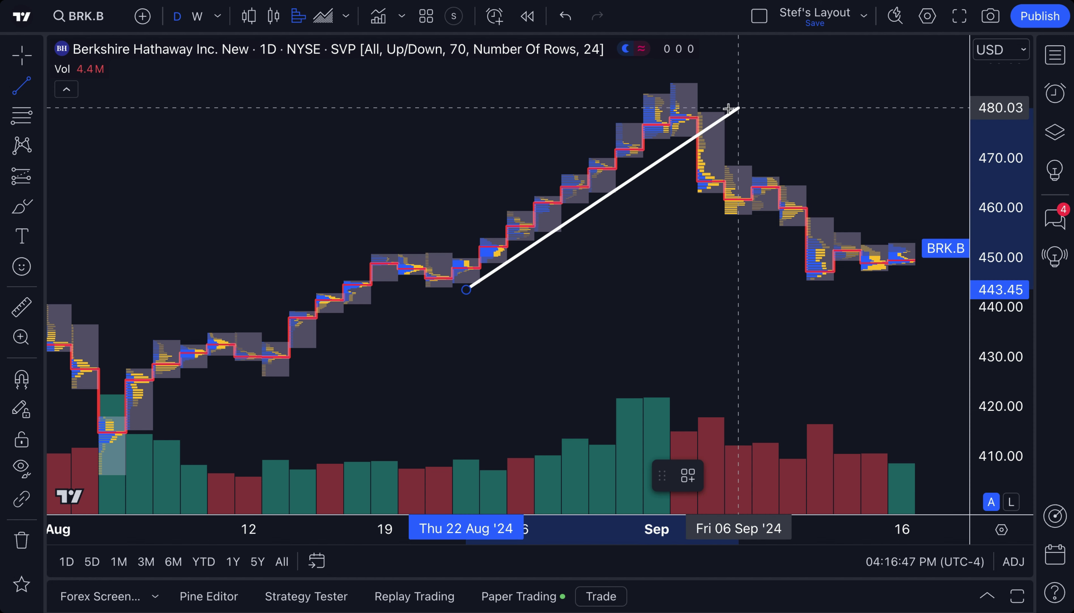
click(738, 72)
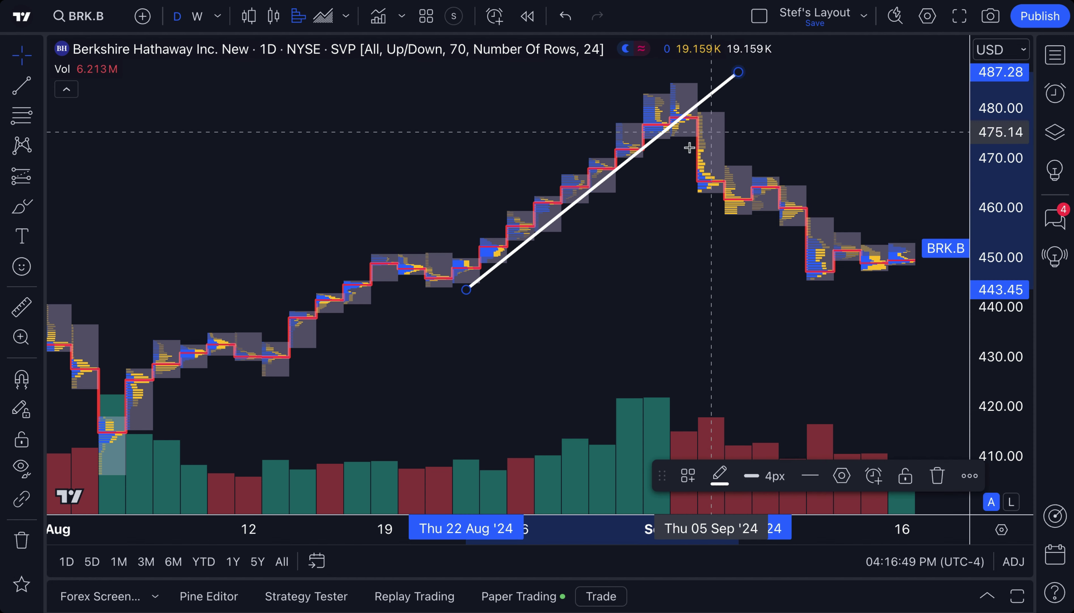
click(201, 159)
Circle the early September peak with the Brush and sketch a curved arrow from it down to the 11 Sep profile
click(21, 206)
mouse_move(681, 102)
mouse_down()
mouse_move(648, 121)
mouse_move(684, 101)
mouse_up()
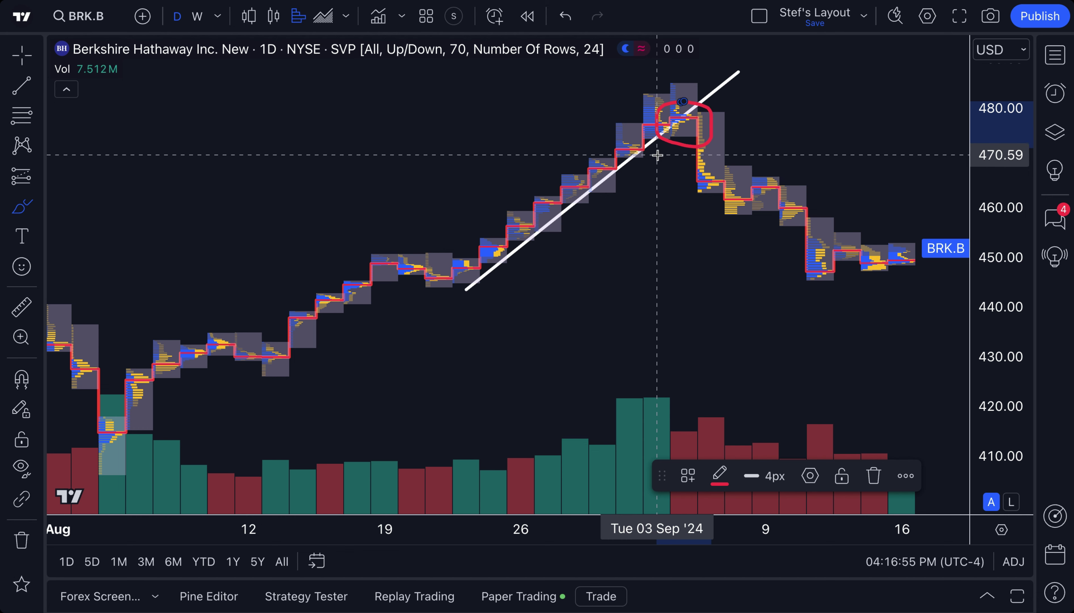
mouse_move(711, 126)
mouse_down()
mouse_move(820, 208)
mouse_move(847, 197)
mouse_up()
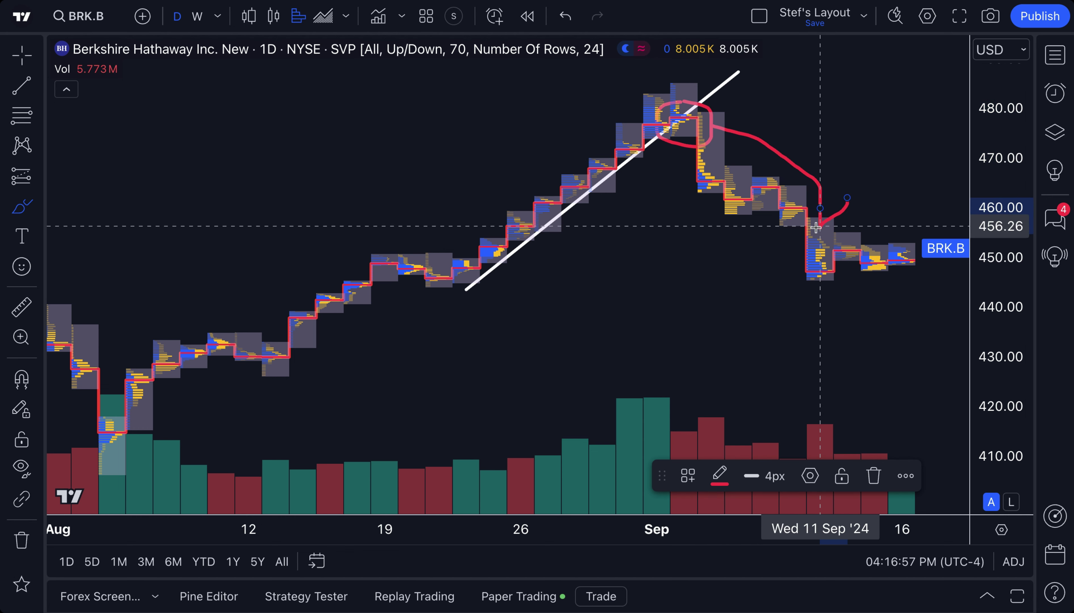
key(ctrl)
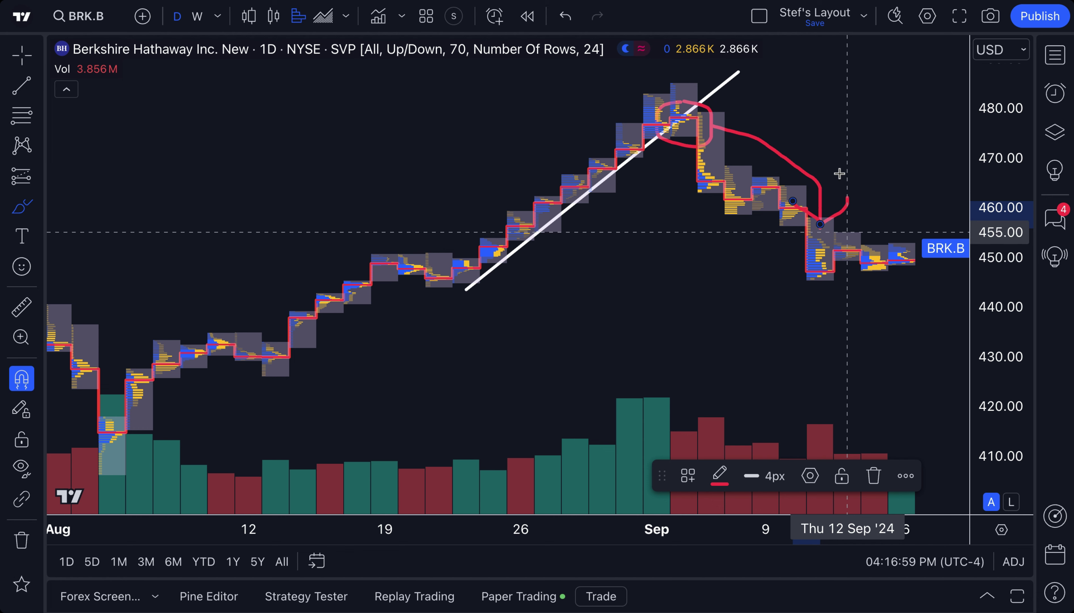
Undo the brush strokes and the trend line
key(ctrl+z)
key(ctrl+z)
key(ctrl+z)
key(ctrl+z)
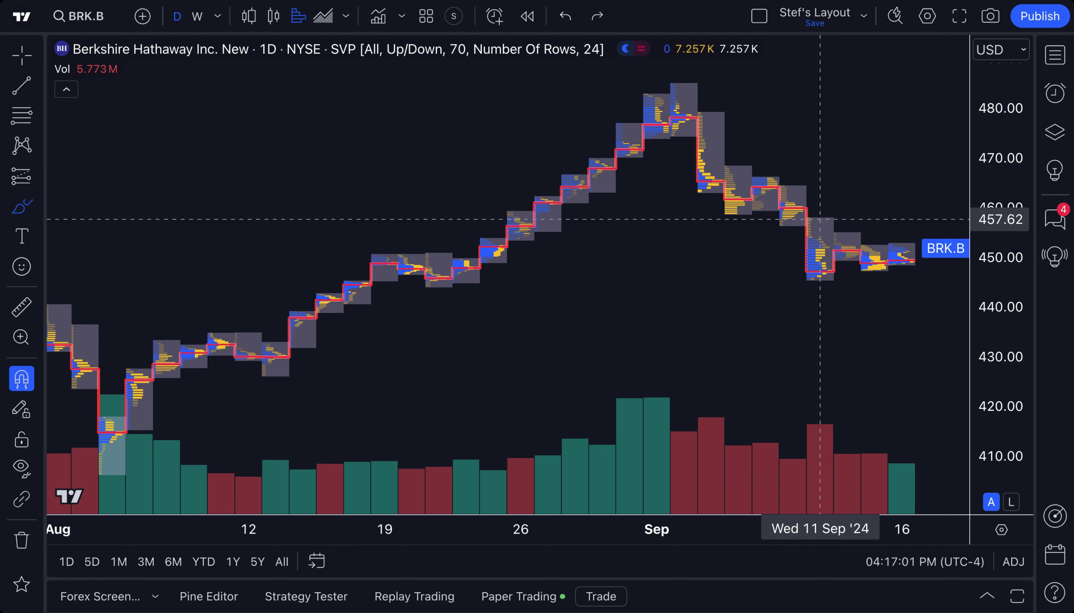
Browse the available chart types and choose Session volume profile
scroll(597, 172, up, 2)
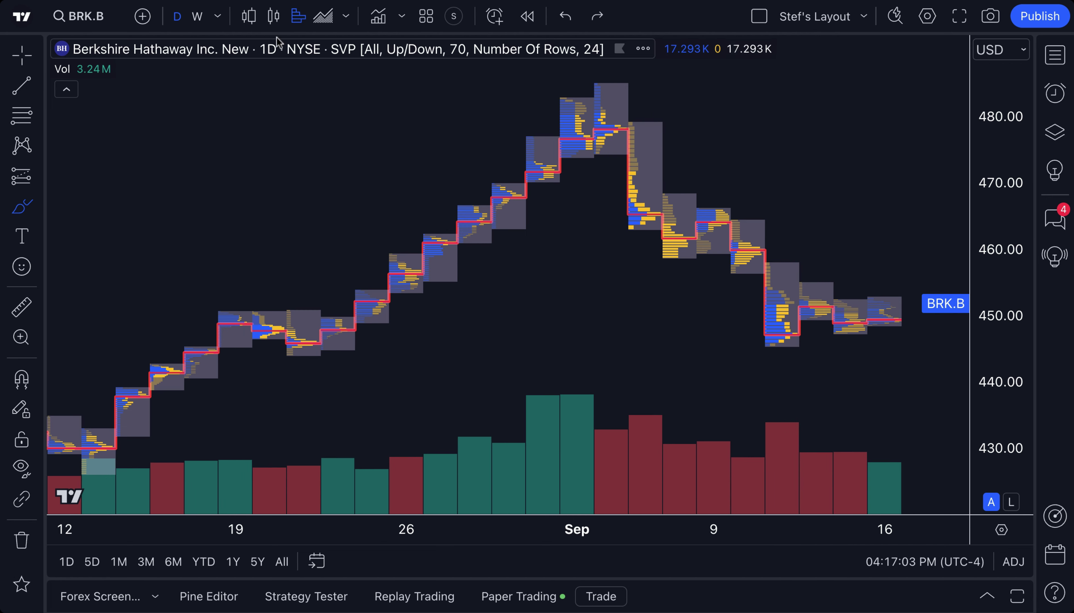
click(346, 17)
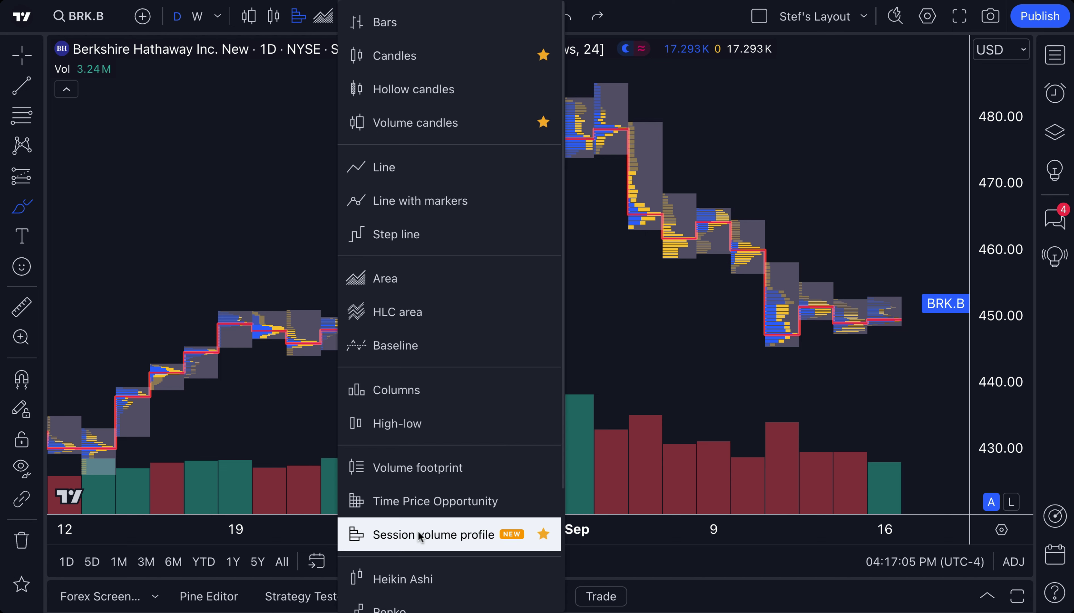
scroll(435, 538, down, 3)
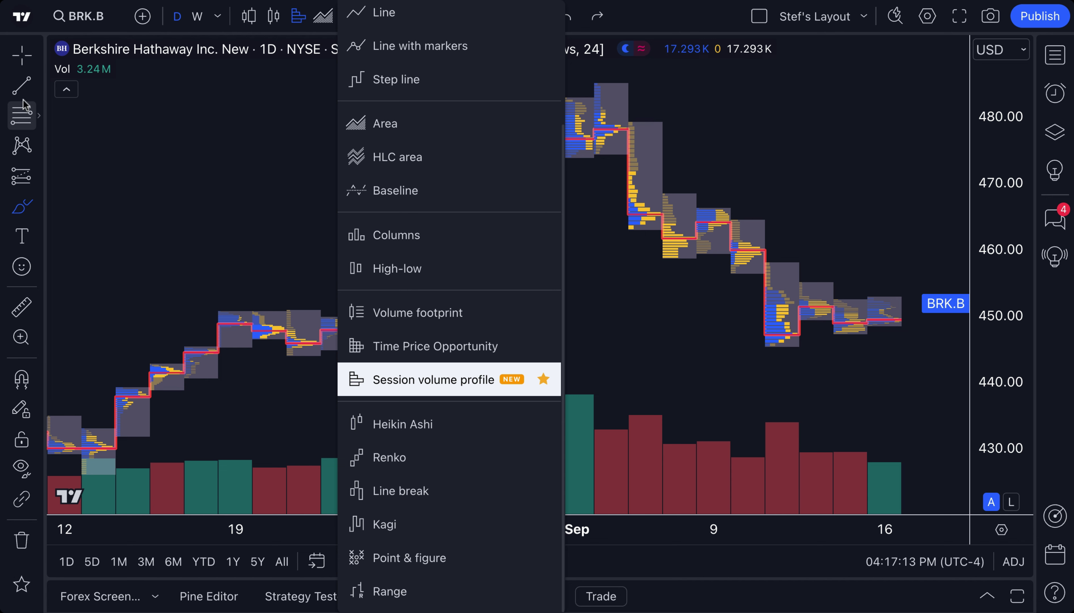
click(443, 367)
In the chart settings, turn off Developing POC and turn on Developing VA, with the dialog moved clear of the September profiles
double_click(555, 159)
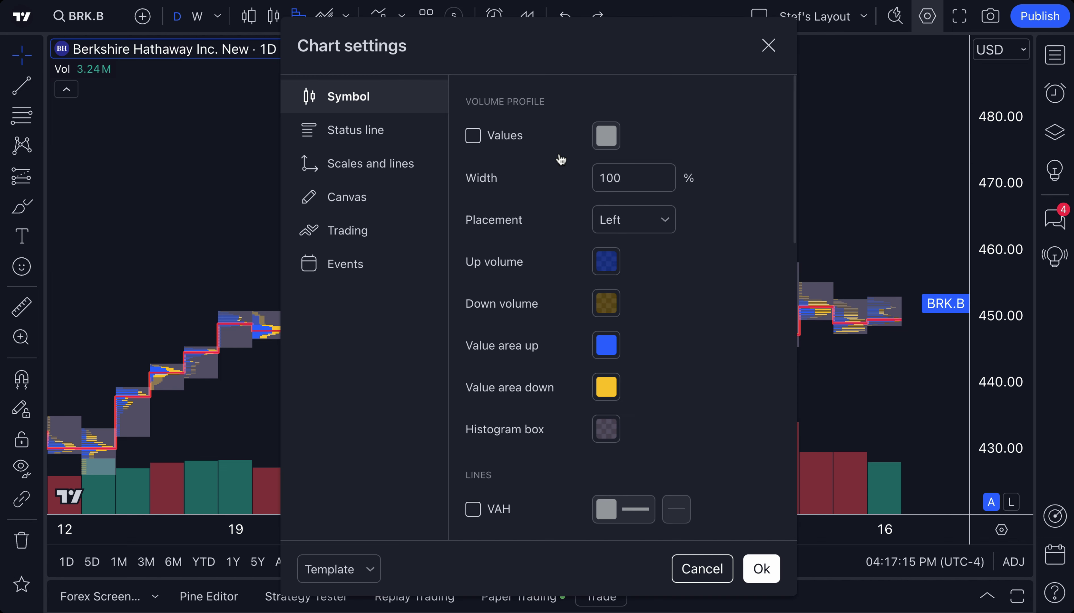
scroll(538, 308, down, 10)
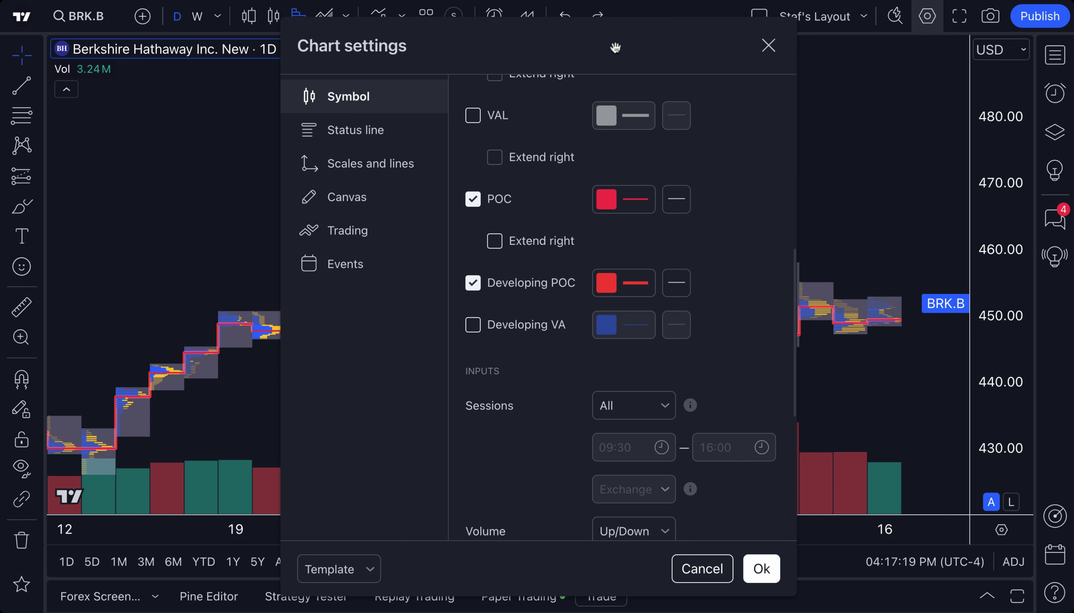
drag(615, 47, 374, 35)
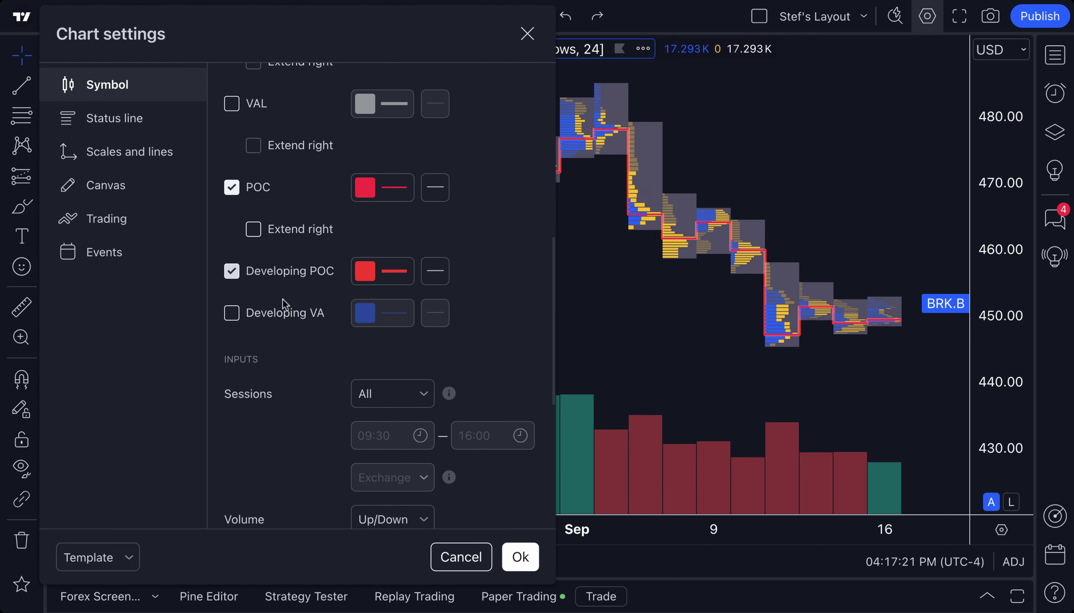
click(266, 268)
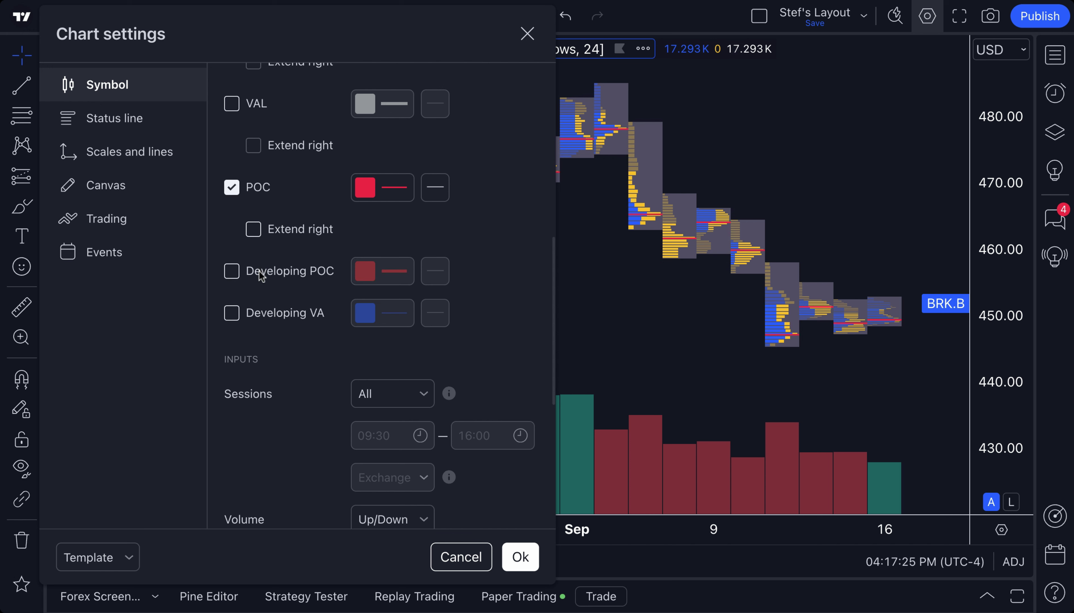
click(265, 315)
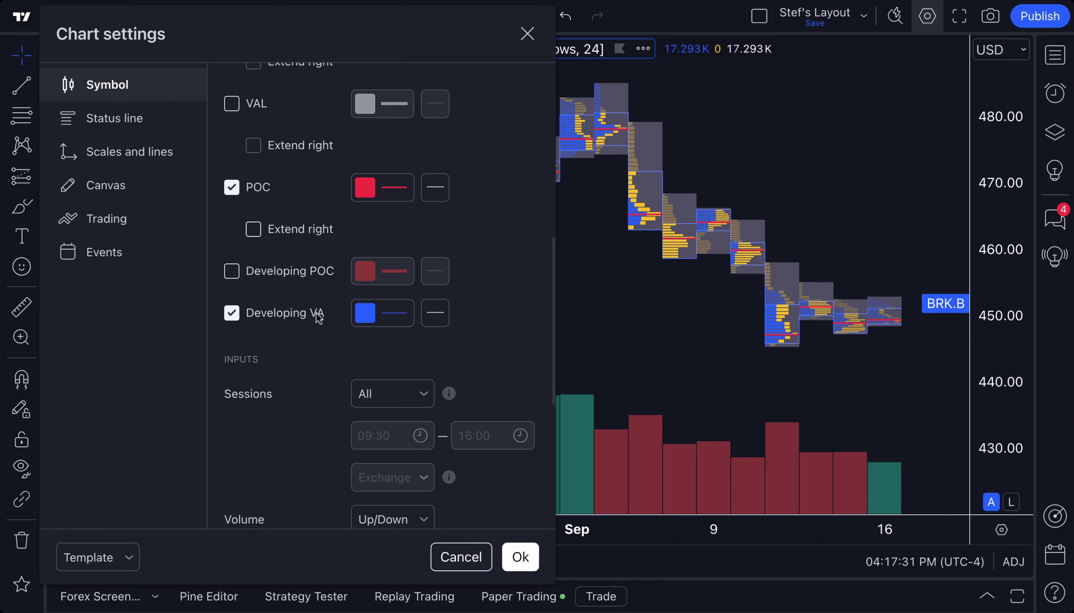
Set the Developing VA line to the thickest width, close the chart settings, and inspect the September profiles
click(370, 313)
click(524, 594)
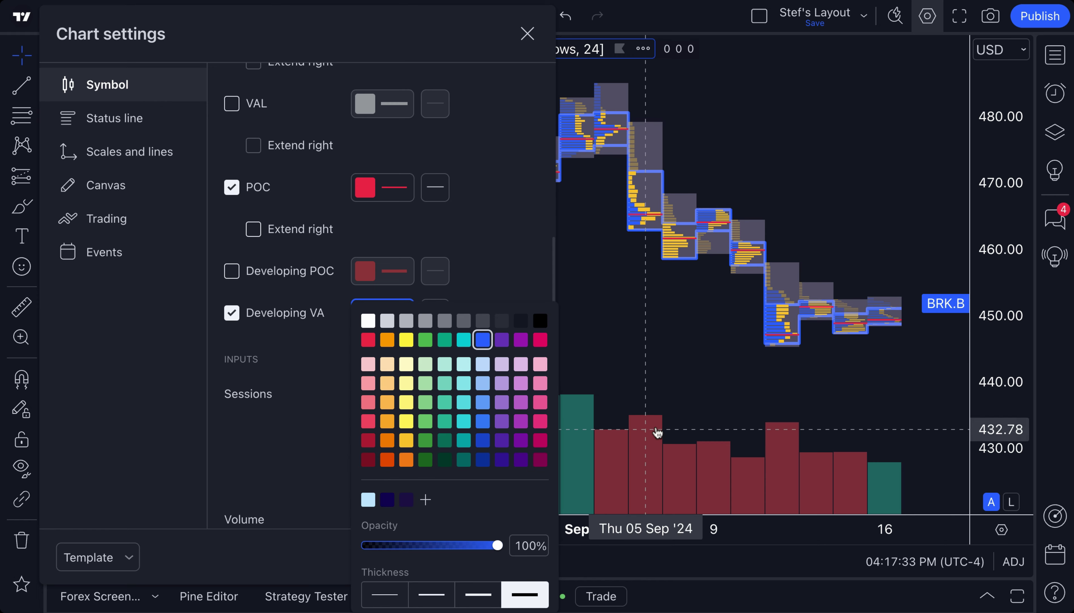
click(527, 34)
scroll(467, 290, up, 5)
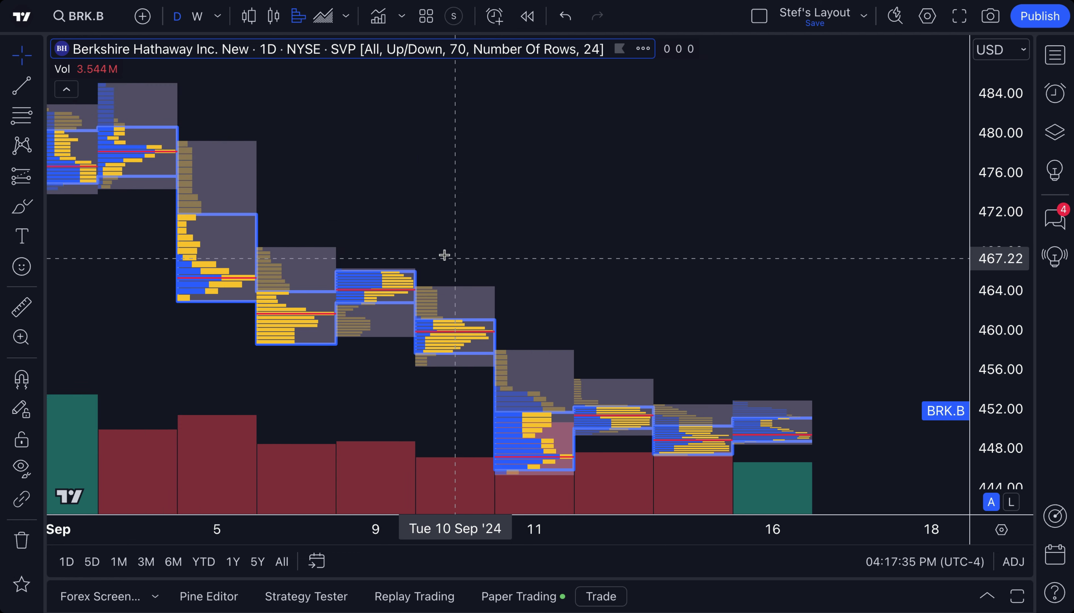
drag(444, 254, 665, 258)
scroll(626, 275, up, 4)
Try a Value area volume of 76, restore it to 70, look through the other options, and close the chart settings
double_click(460, 319)
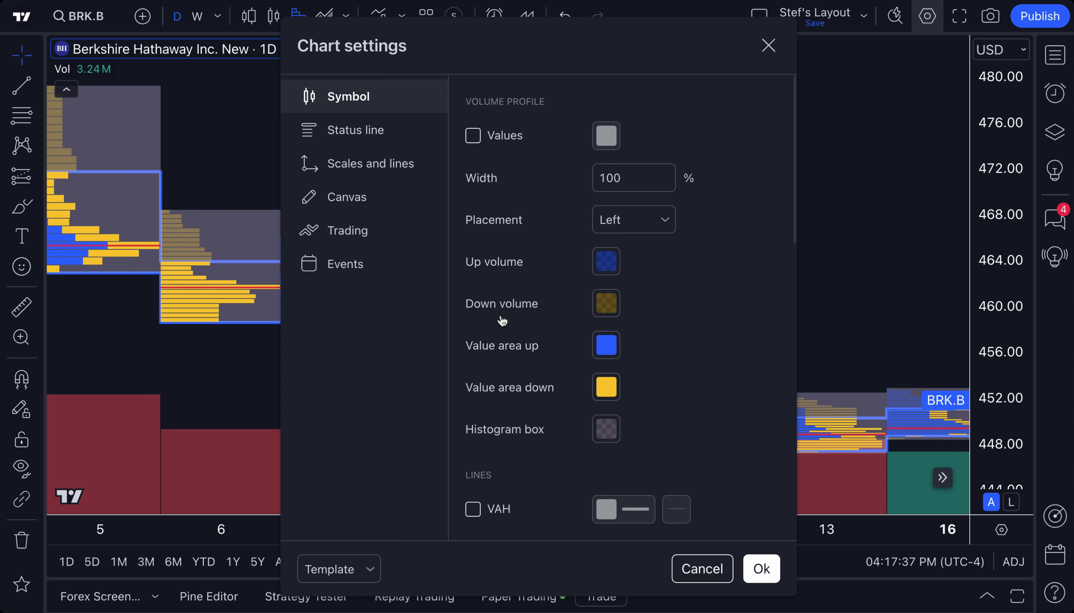
scroll(512, 377, down, 5)
click(630, 236)
drag(629, 237, 592, 239)
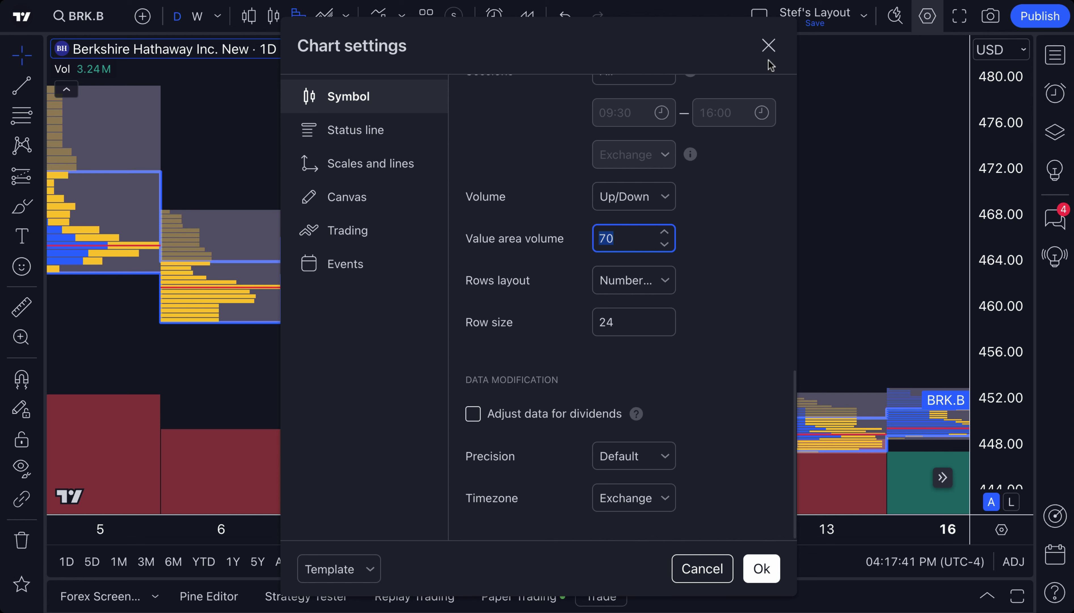
text(76)
scroll(721, 270, up, 3)
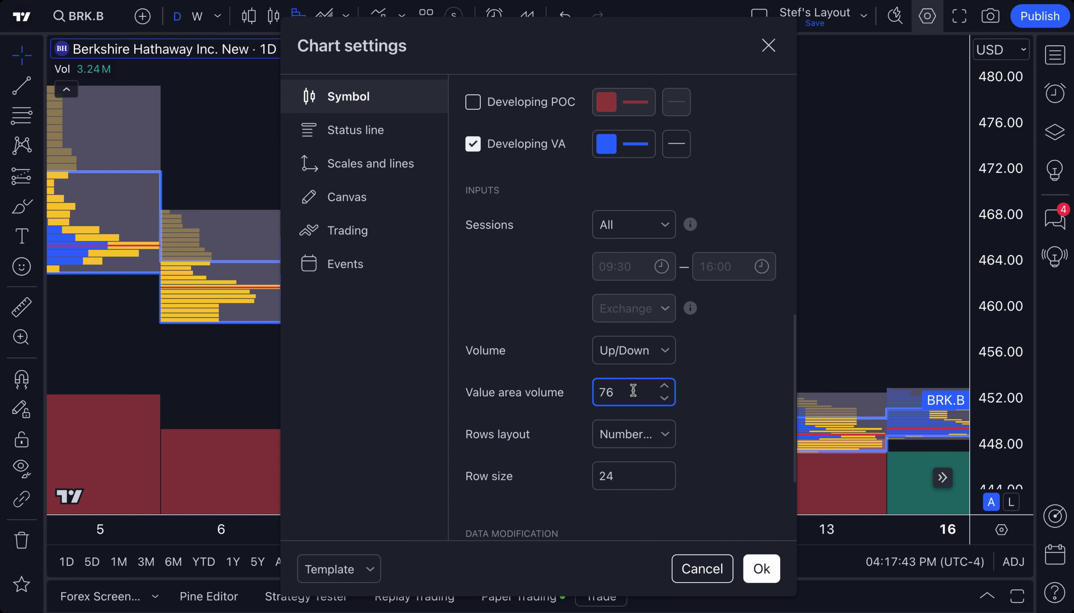
key(BackSpace)
click(726, 396)
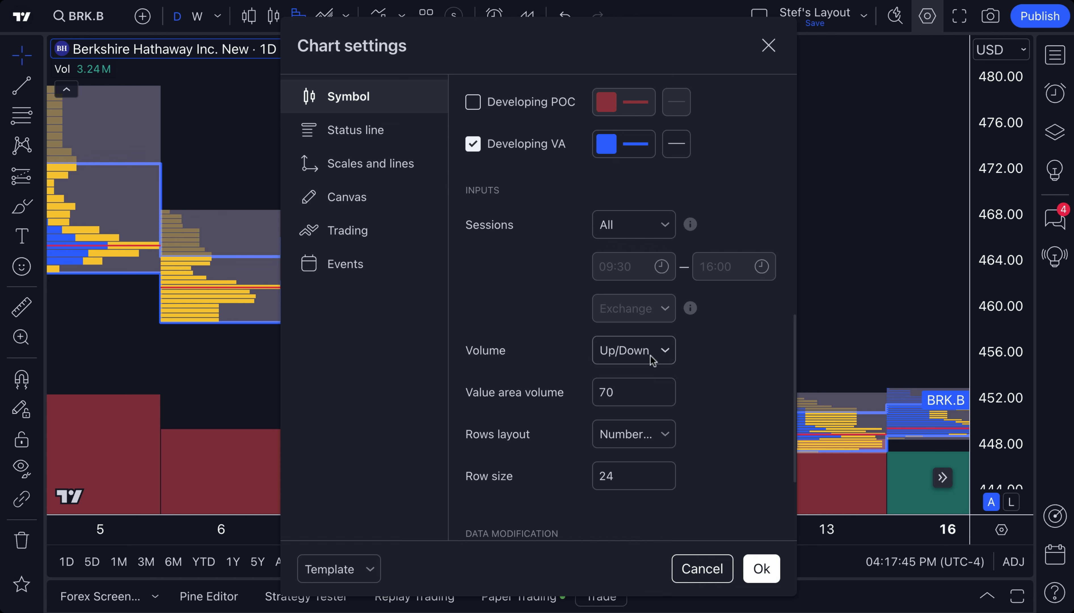
scroll(652, 358, down, 10)
scroll(694, 329, up, 3)
scroll(693, 370, up, 5)
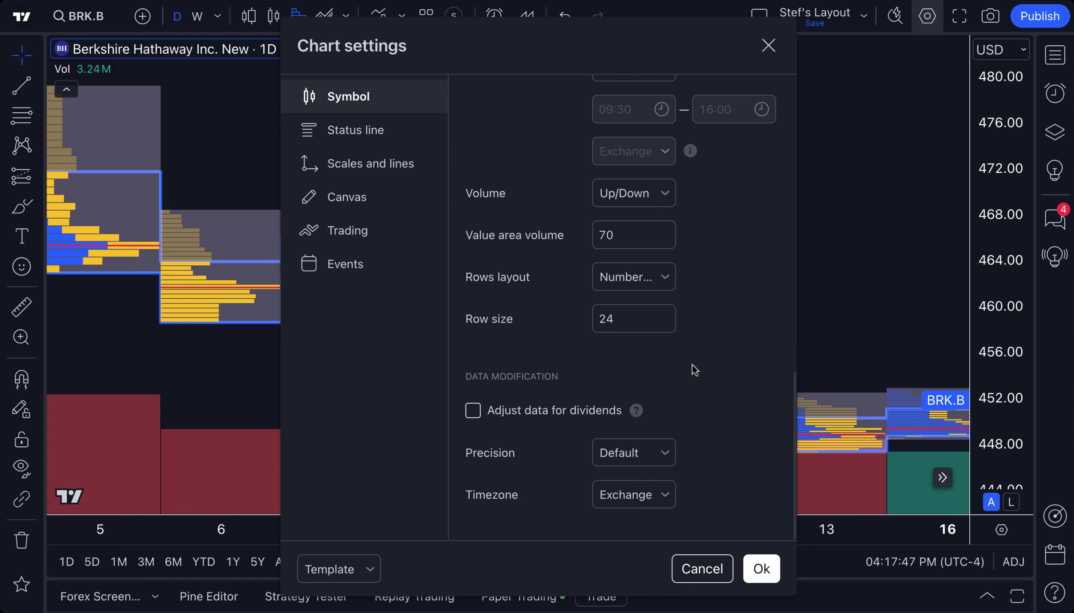
scroll(682, 341, down, 5)
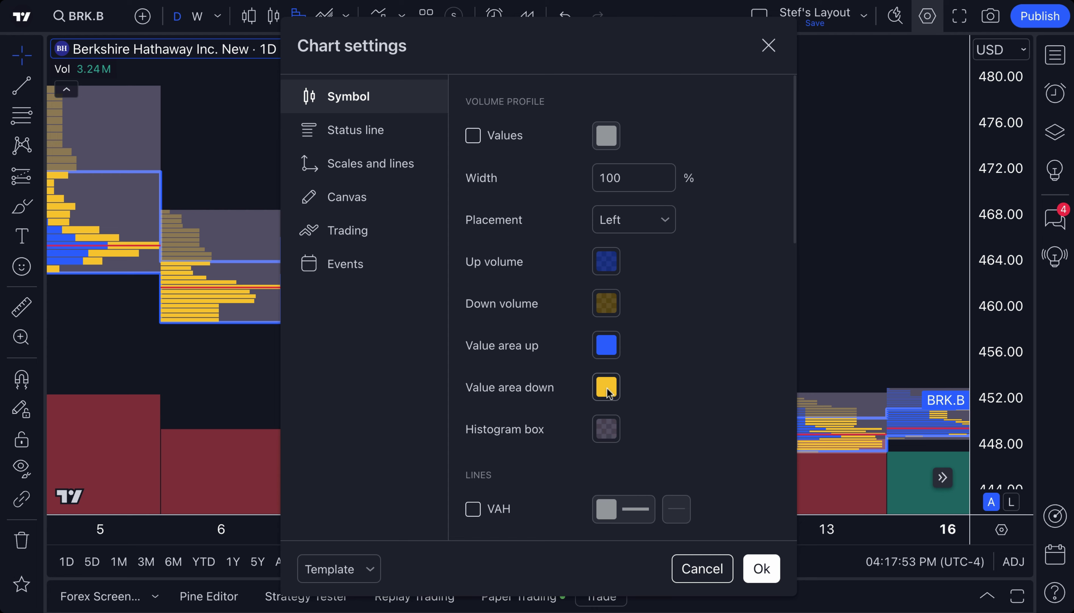
click(769, 45)
Examine how the Developing VA lines step from session to session across the August rise and September decline
scroll(691, 119, left, 3)
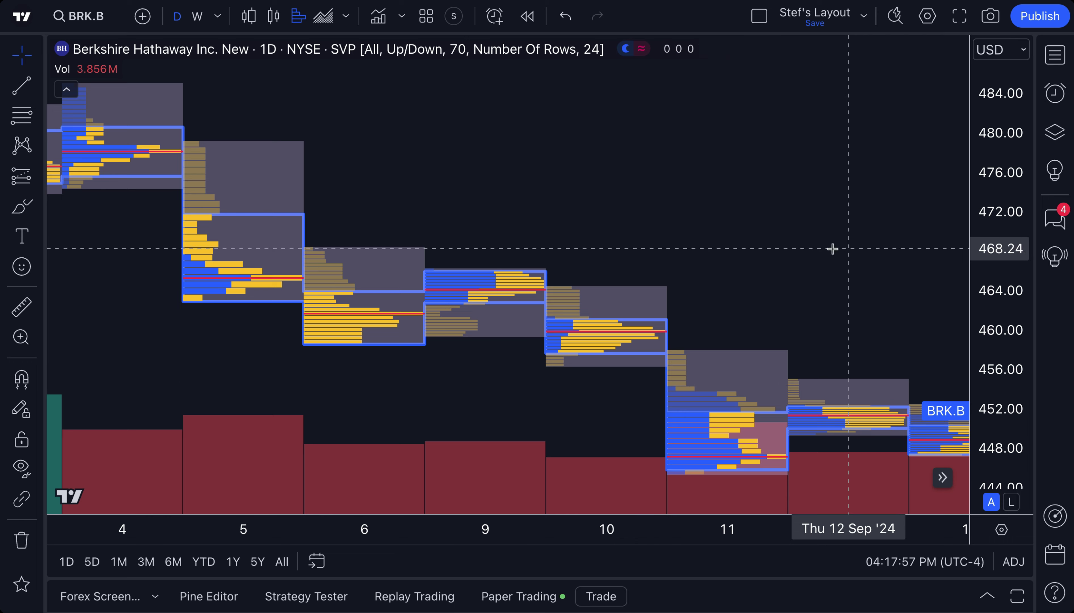
scroll(724, 403, right, 3)
scroll(713, 327, right, 3)
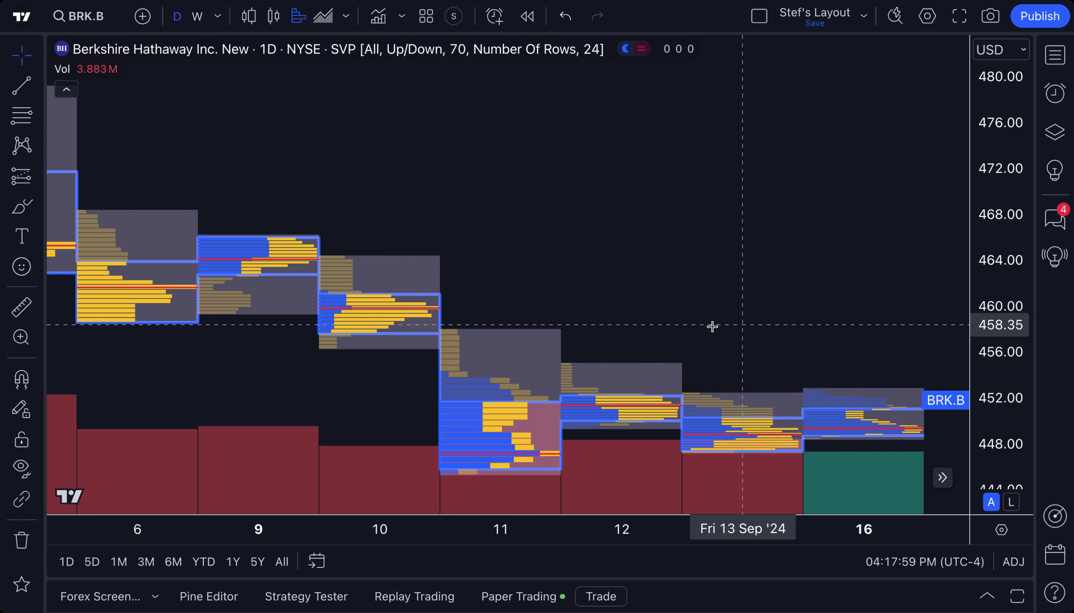
scroll(736, 333, down, 5)
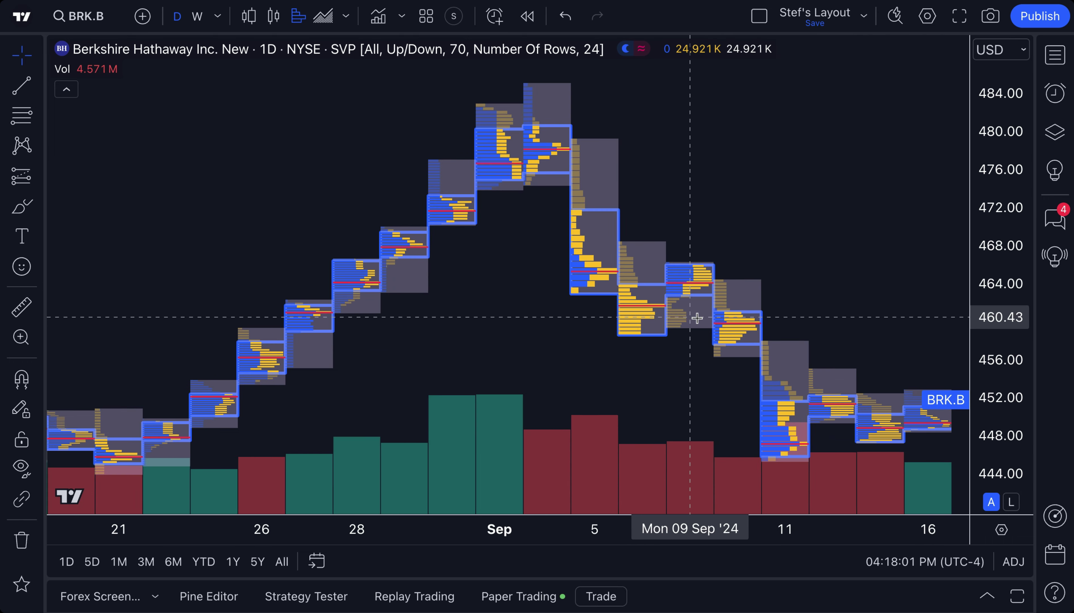
scroll(697, 317, down, 5)
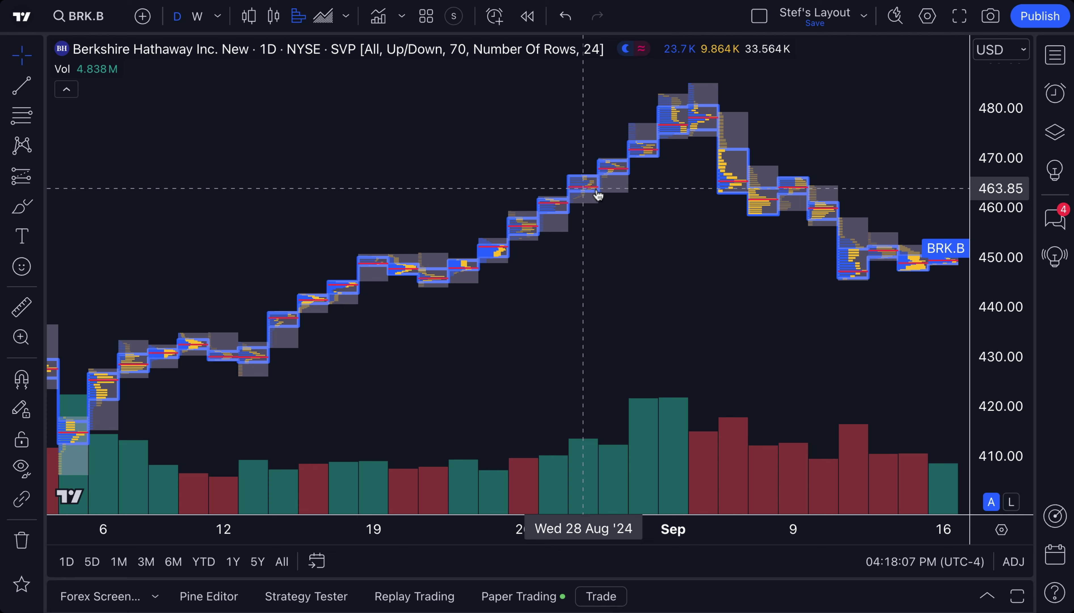
scroll(597, 194, up, 5)
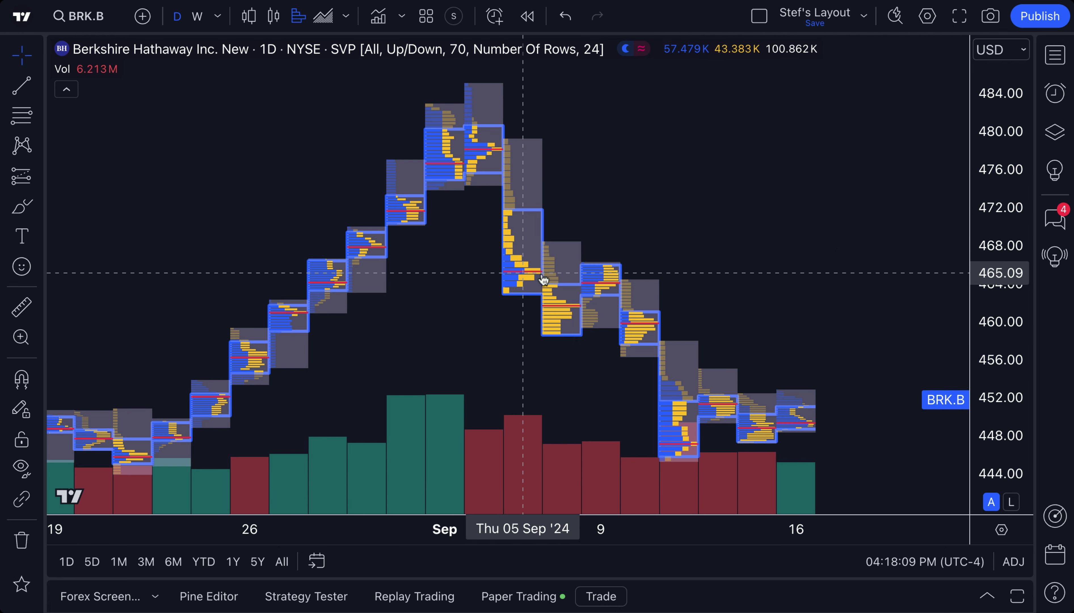
scroll(469, 328, left, 2)
scroll(528, 315, up, 5)
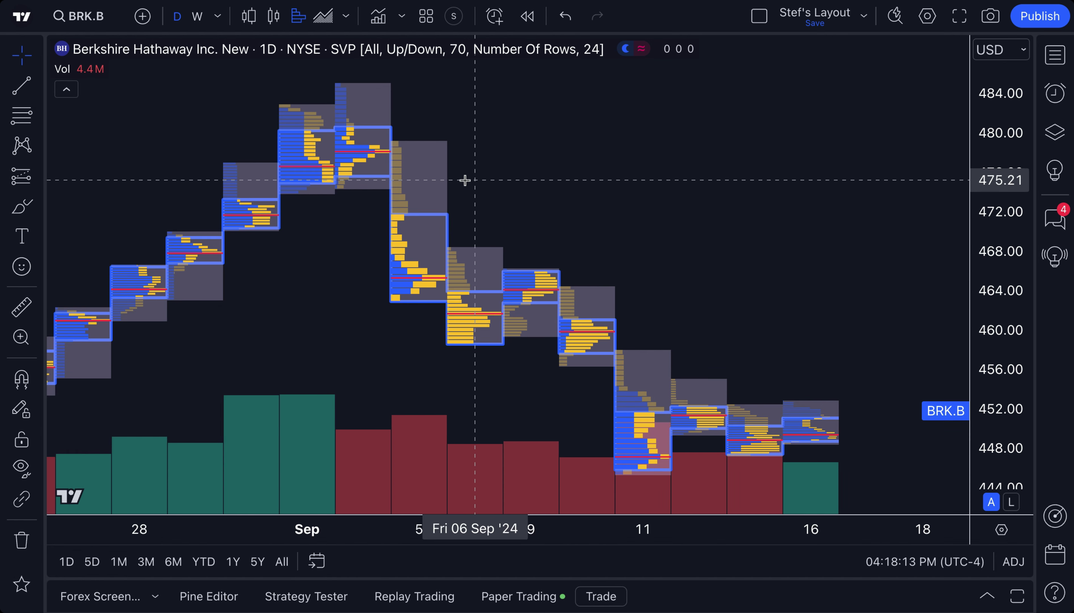
drag(463, 173, 536, 169)
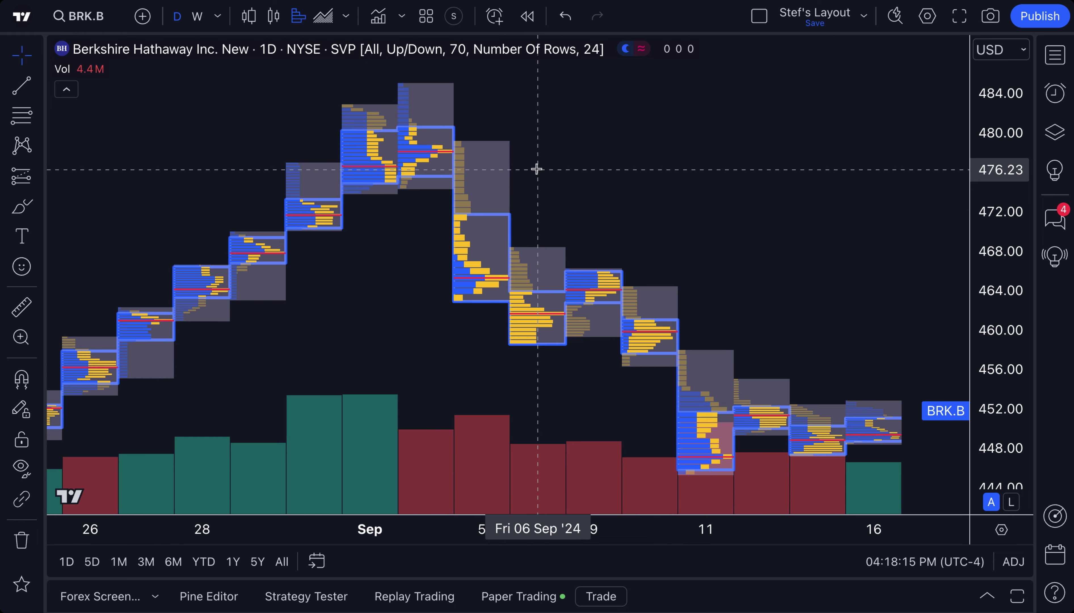
scroll(542, 169, down, 2)
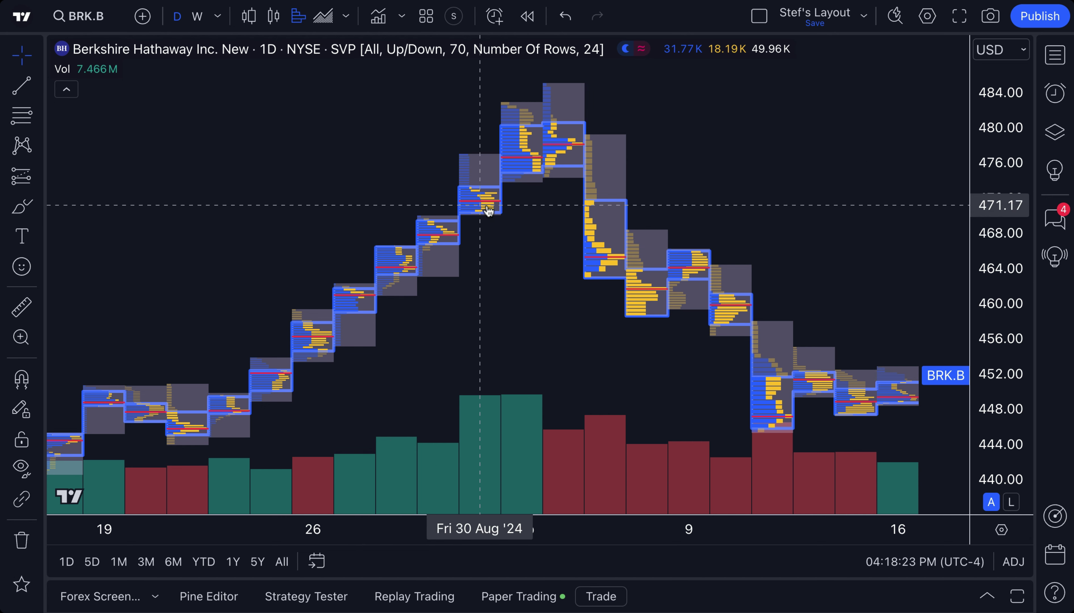
scroll(572, 253, down, 2)
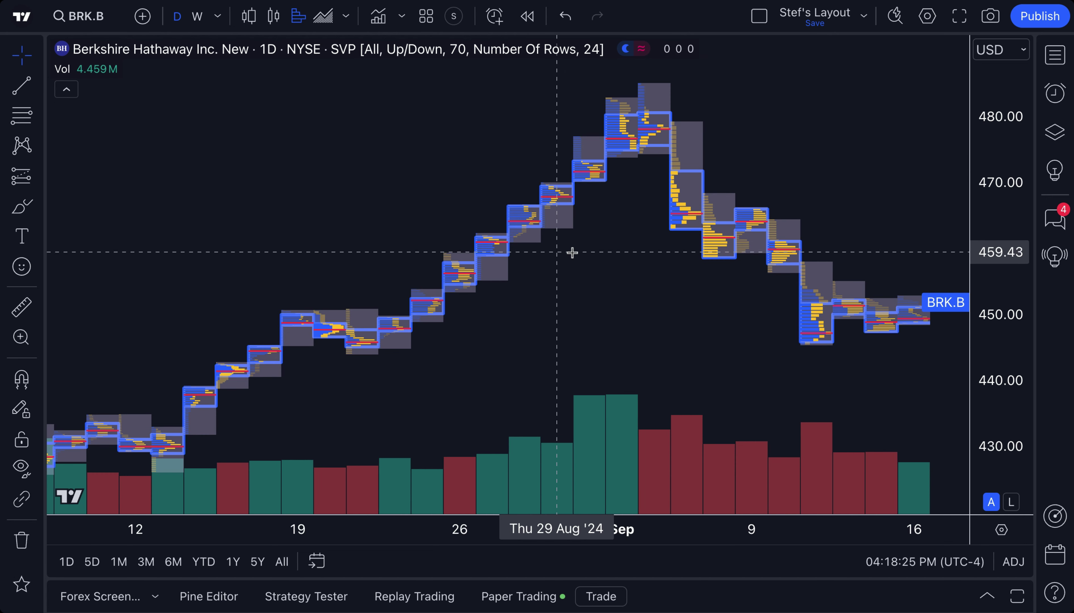
Reopen the chart settings, move the dialog clear of the September profiles, and turn off Developing VA
double_click(532, 230)
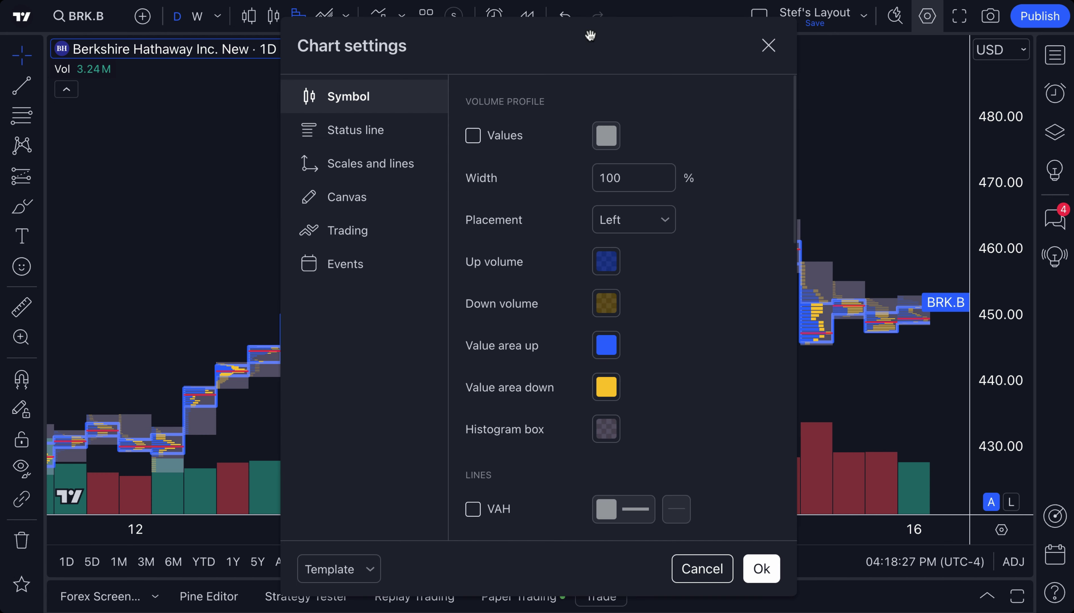
drag(590, 35, 309, 4)
scroll(363, 315, down, 10)
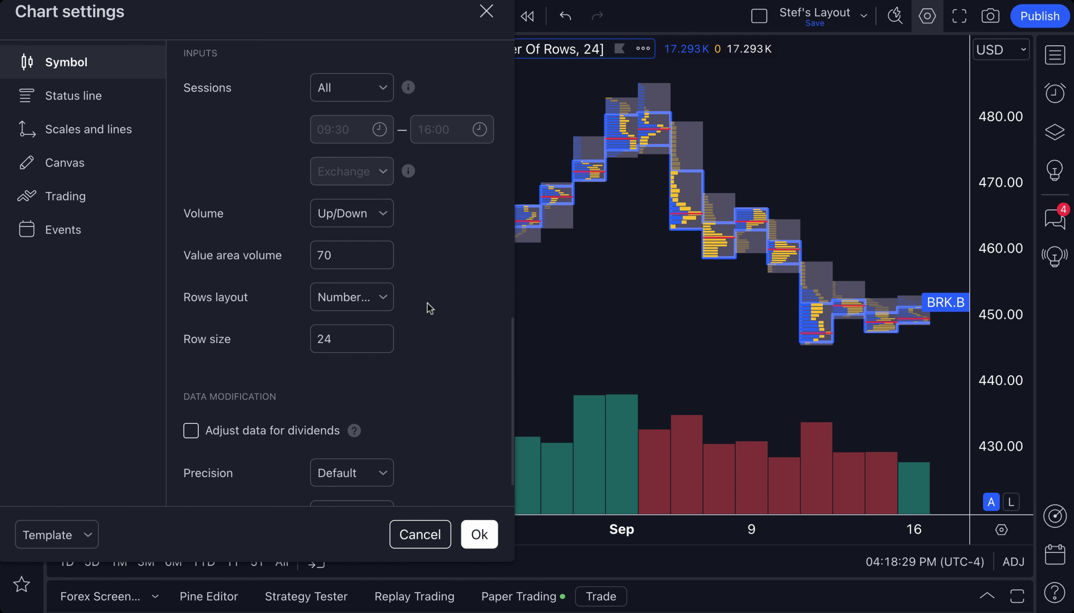
scroll(430, 305, up, 3)
click(191, 151)
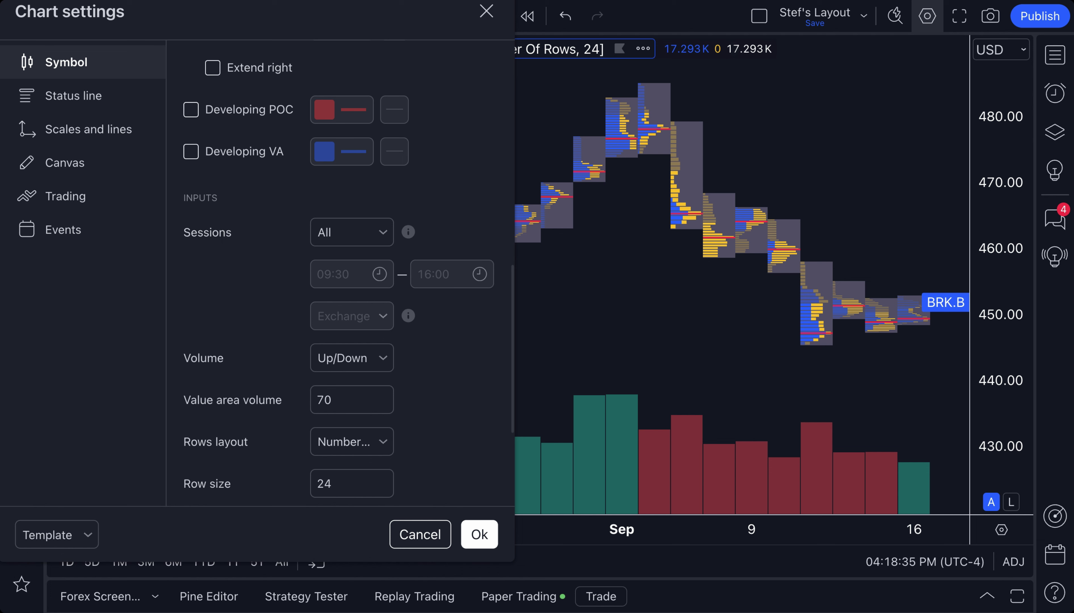
Set the volume profile's Sessions to Each (pre-market, market, post-market) and close the chart settings
scroll(339, 268, down, 1)
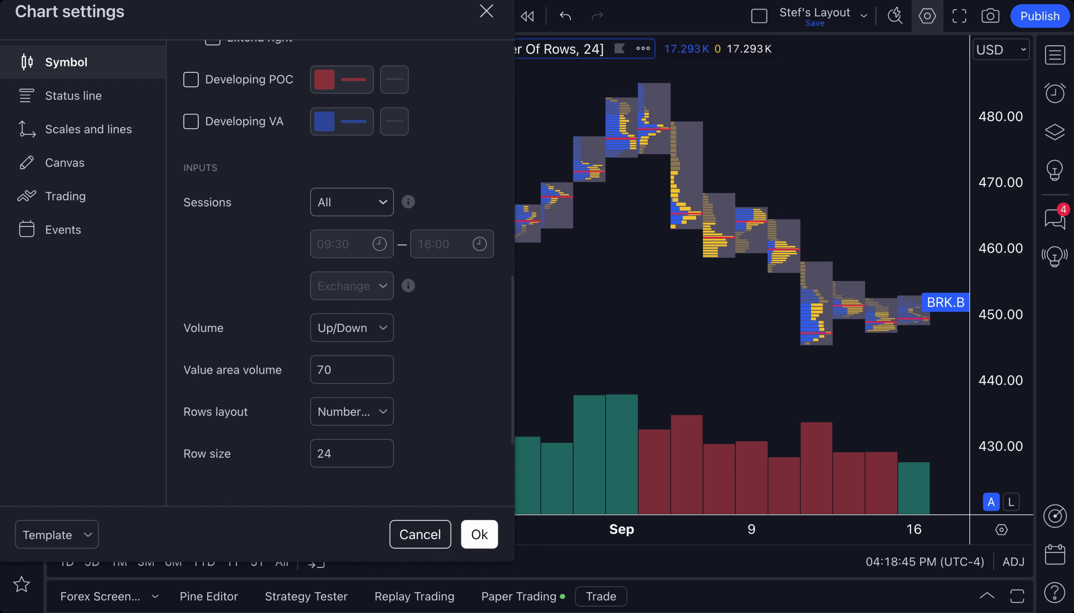
scroll(352, 202, down, 4)
scroll(351, 202, up, 4)
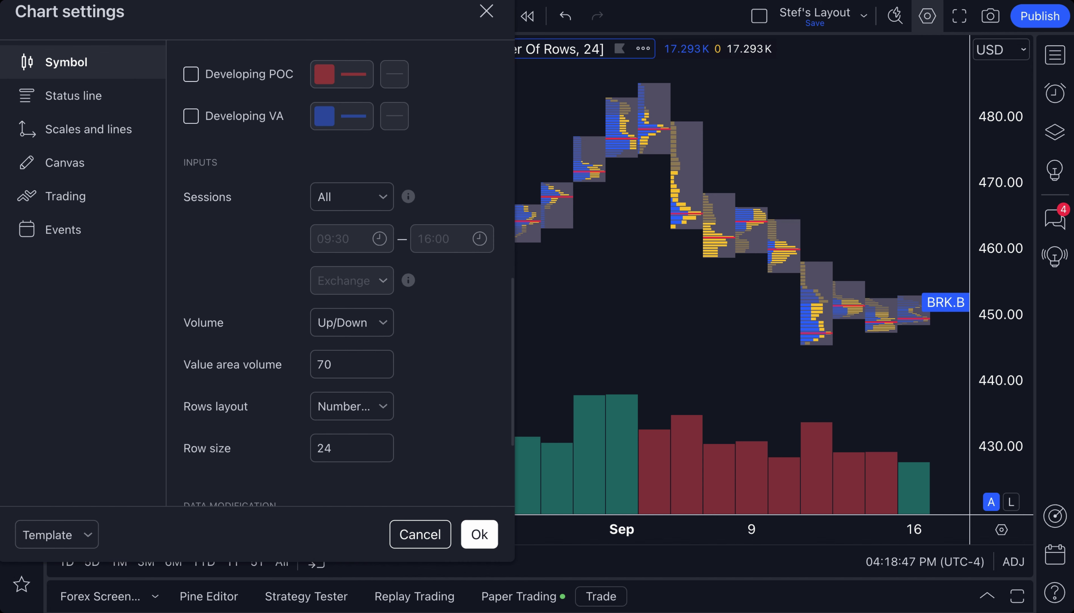
click(358, 200)
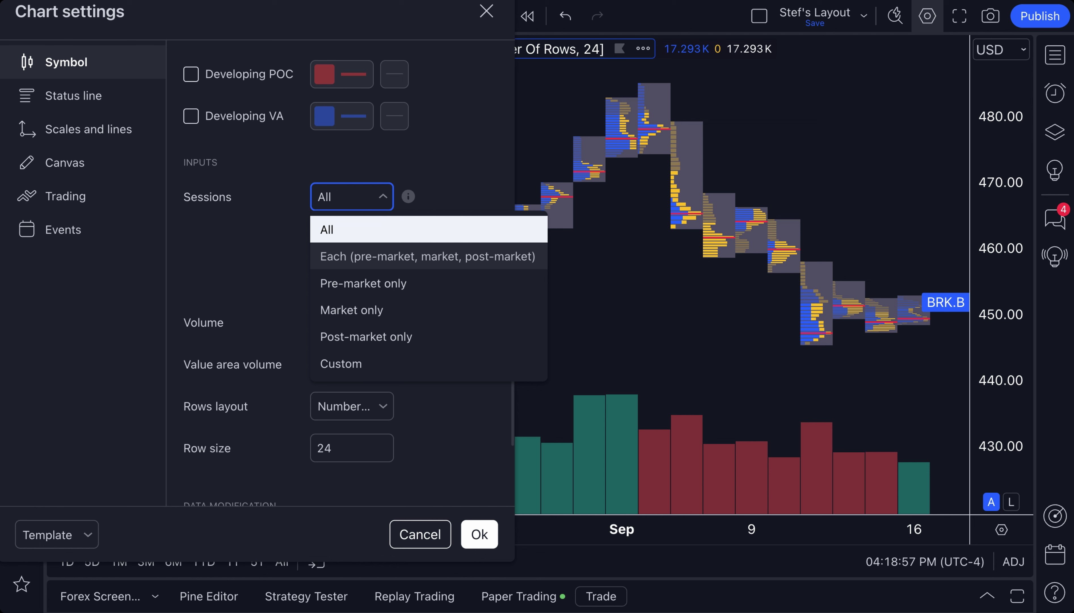
click(373, 266)
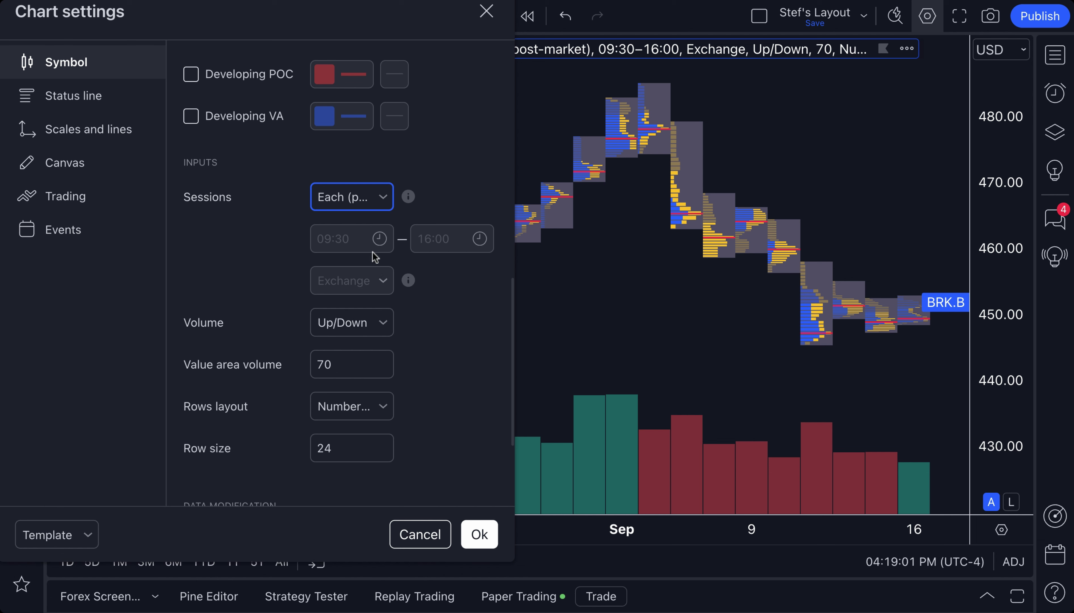
click(360, 205)
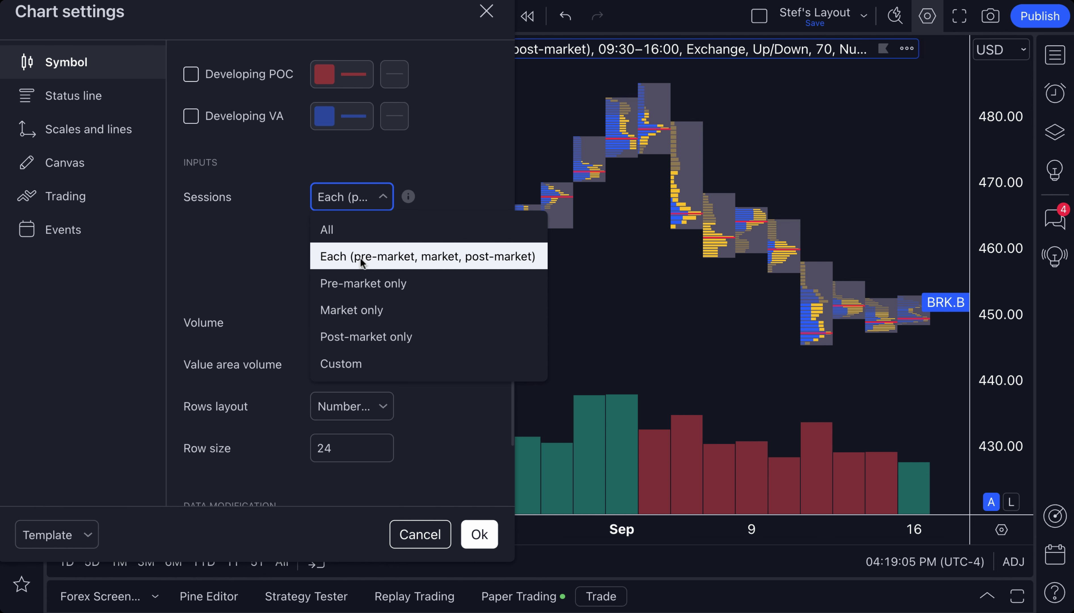
click(443, 259)
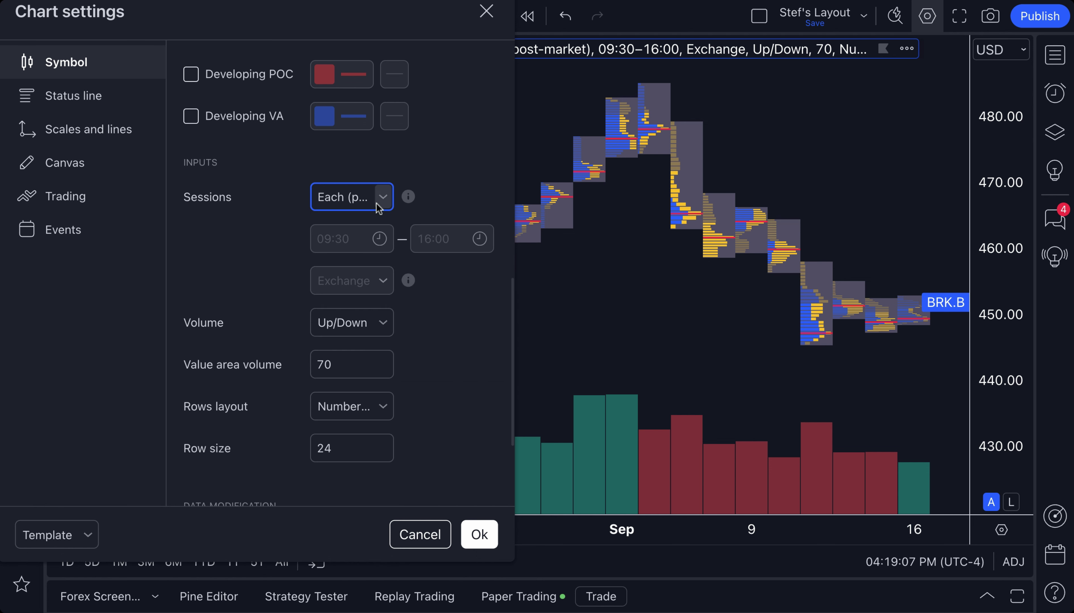
click(486, 11)
Switch the chart interval to 30 minutes and bring the 11 to 16 September session profiles into view
click(226, 19)
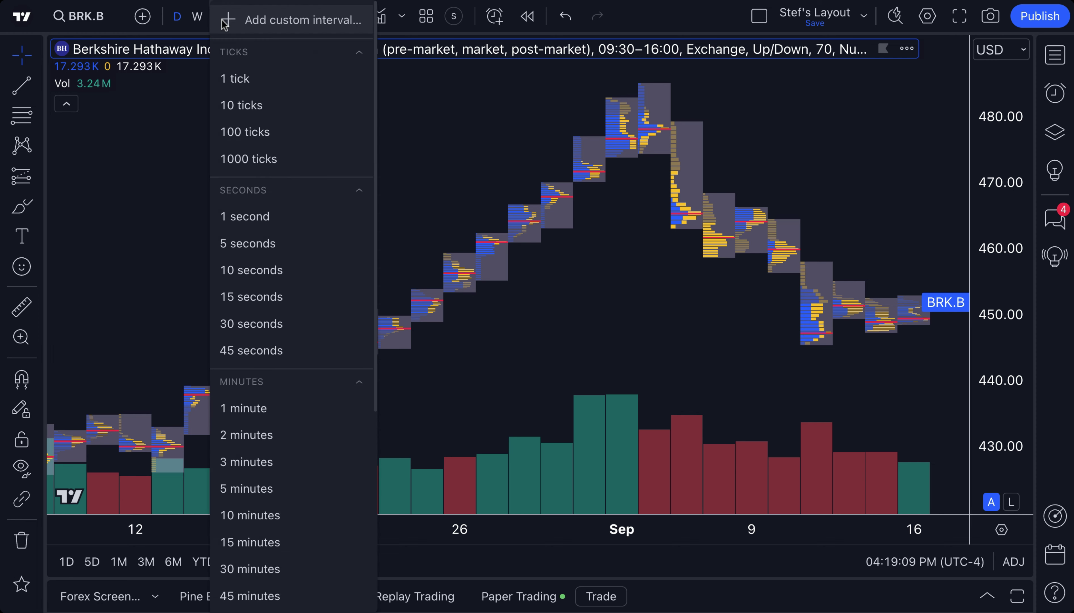
scroll(280, 511, down, 3)
click(264, 413)
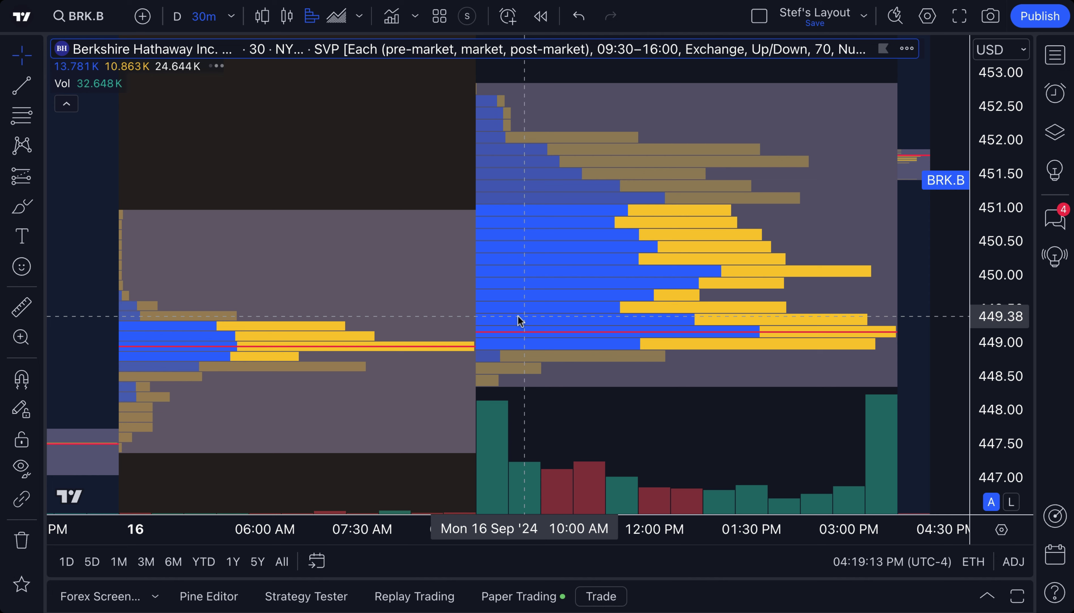
scroll(518, 317, down, 2)
scroll(527, 326, down, 3)
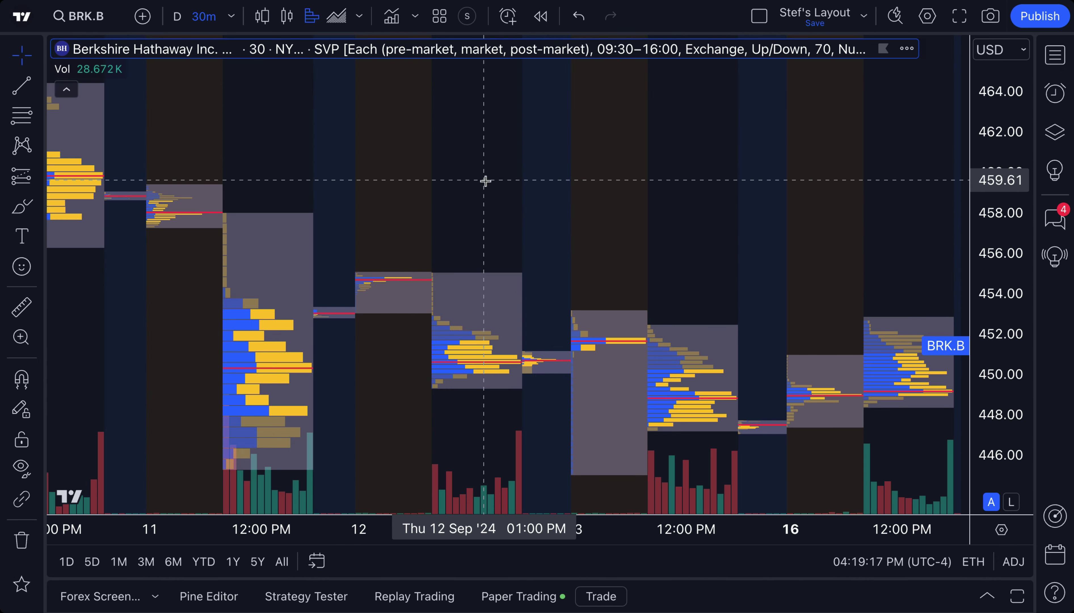
drag(485, 180, 410, 183)
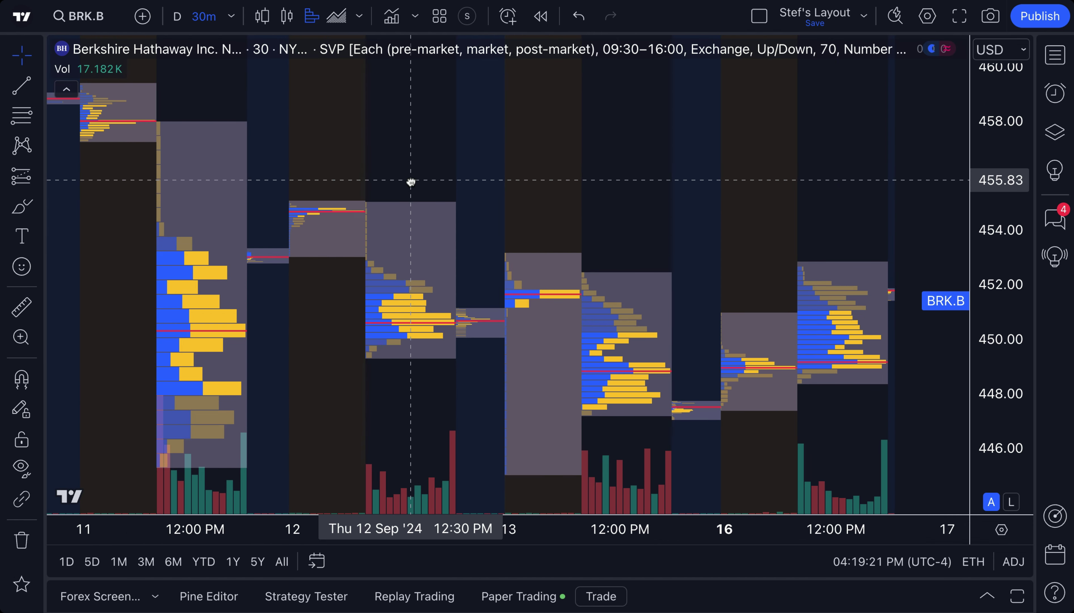
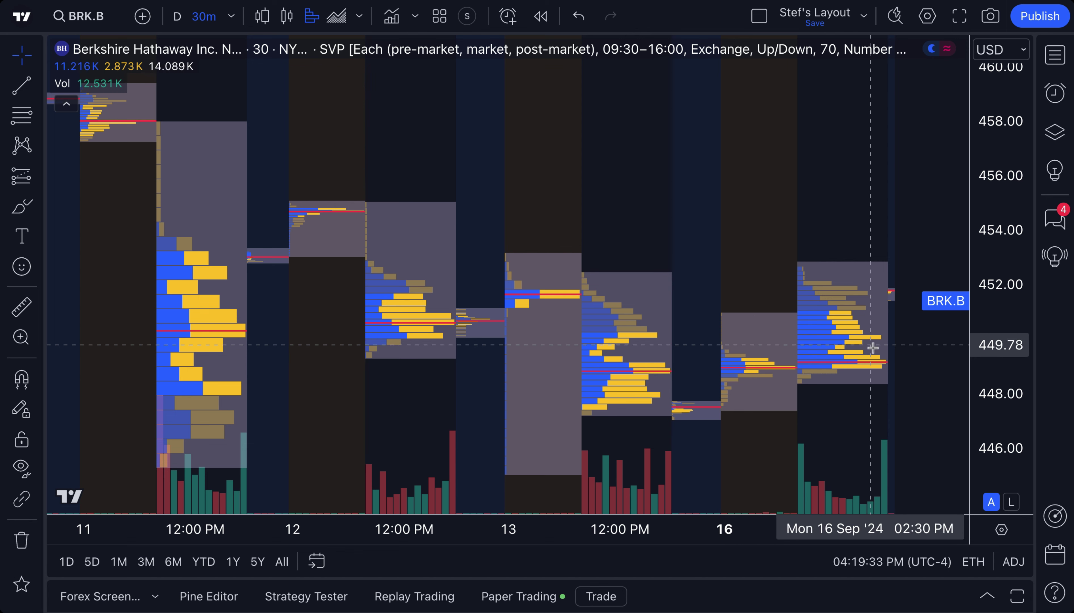
Circle the 16 September pre-market and market profiles with the Brush and undo both strokes
click(21, 206)
mouse_move(828, 275)
mouse_down()
mouse_move(898, 367)
mouse_move(800, 331)
mouse_move(823, 263)
mouse_up()
drag(740, 338, 746, 342)
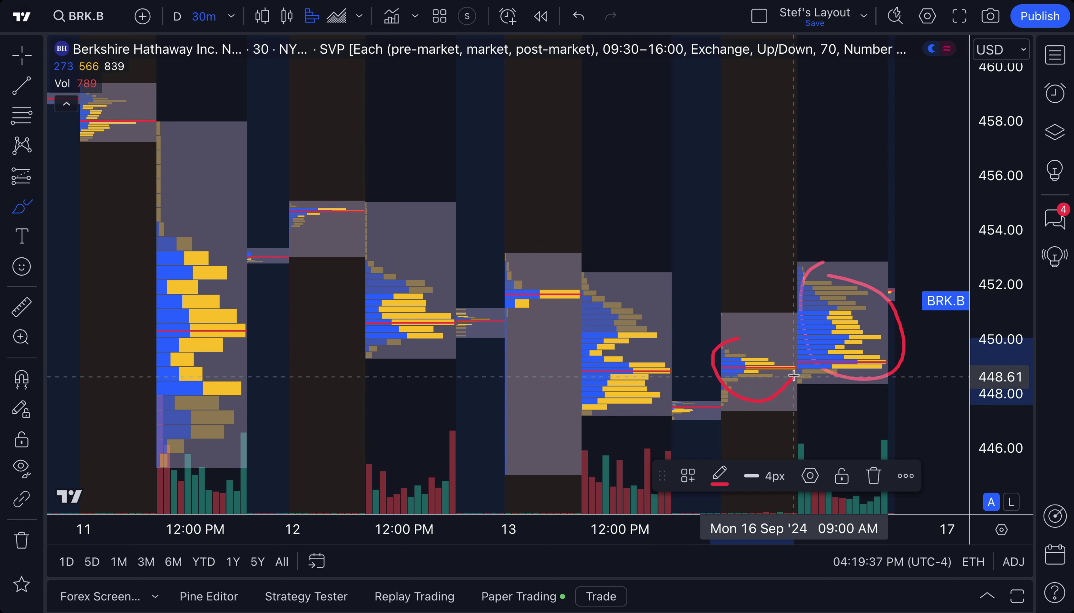
key(ctrl+z)
key(ctrl+z)
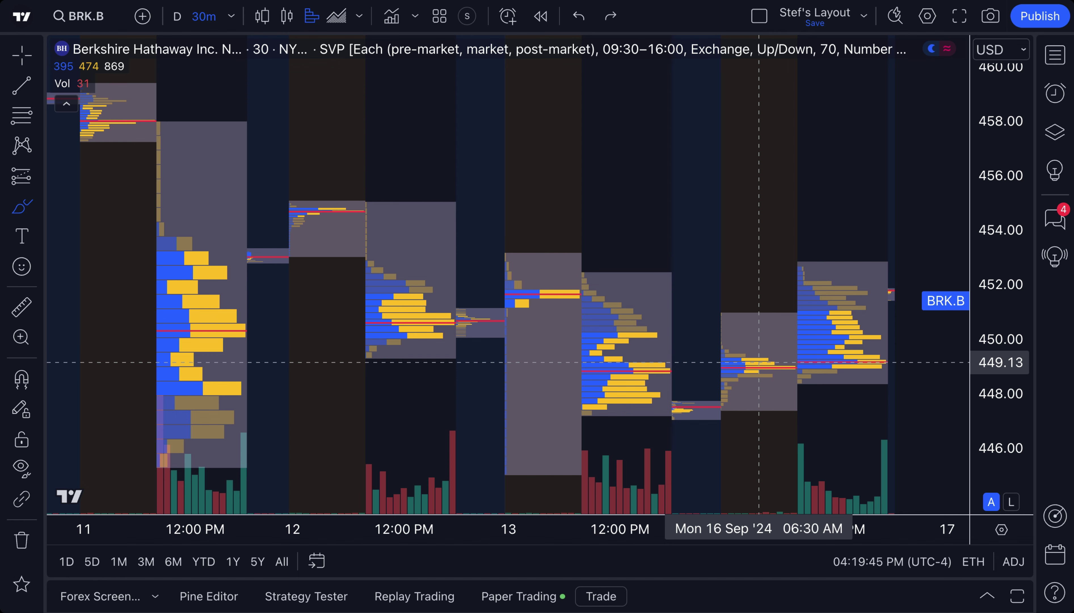
Circle the 13 September post-market profile and the lower part of the 16 September market profile, and undo both strokes
scroll(753, 362, down, 2)
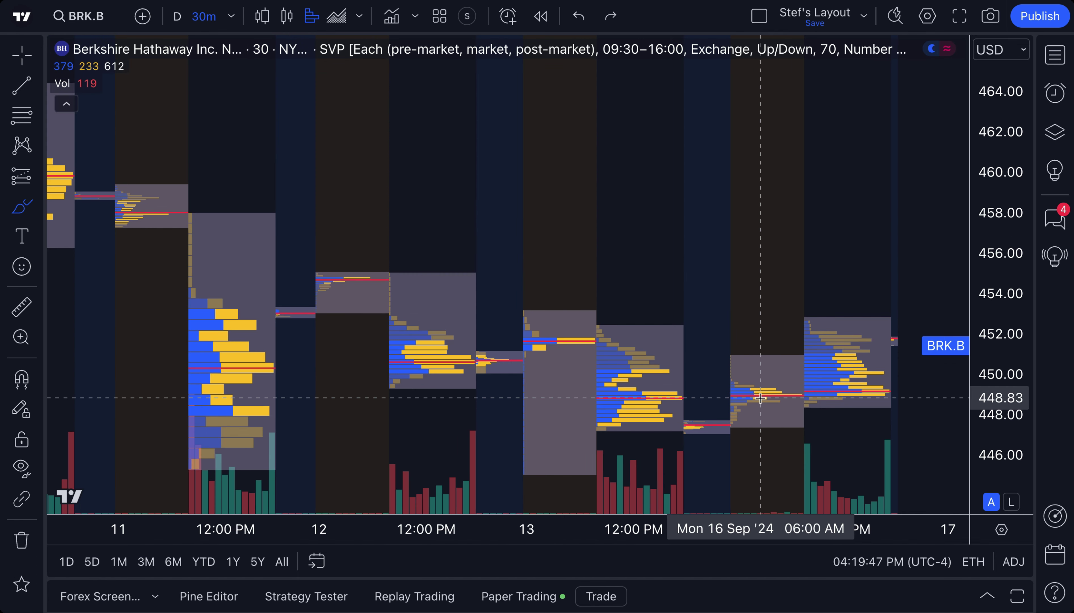
scroll(752, 397, down, 1)
mouse_move(710, 421)
mouse_down()
mouse_move(704, 413)
mouse_move(719, 443)
mouse_move(723, 421)
mouse_move(711, 419)
mouse_up()
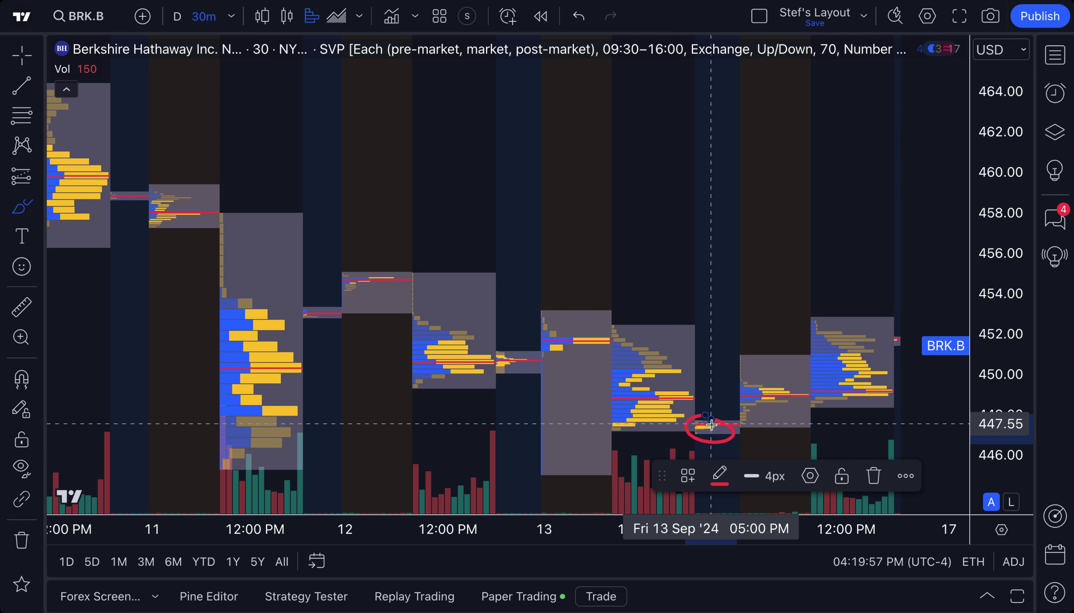
mouse_move(818, 379)
mouse_down()
mouse_move(812, 393)
mouse_move(894, 393)
mouse_move(821, 371)
mouse_up()
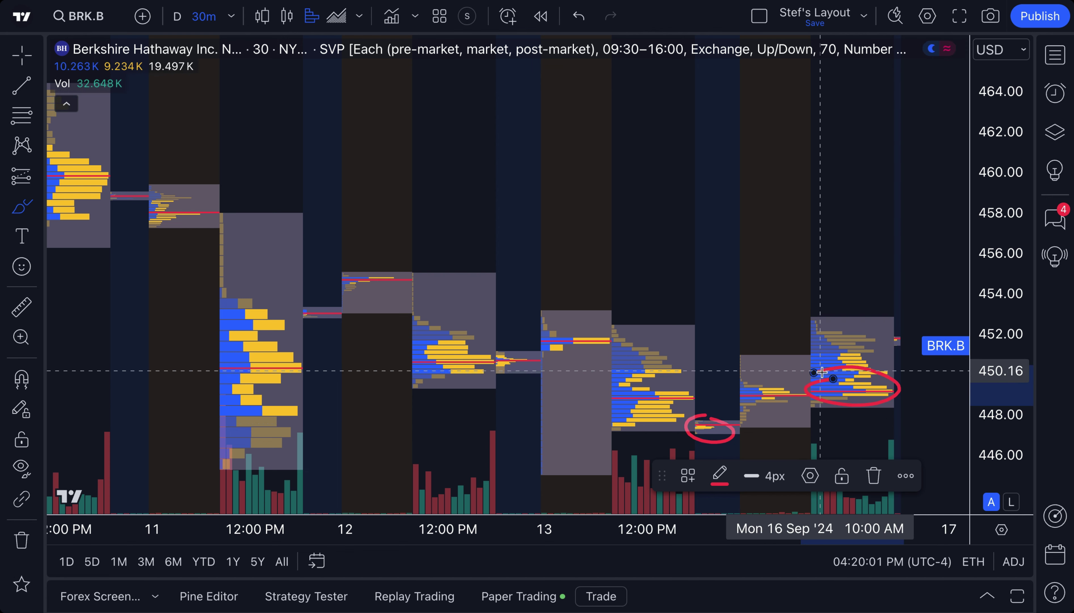
key(super+z)
key(super+z)
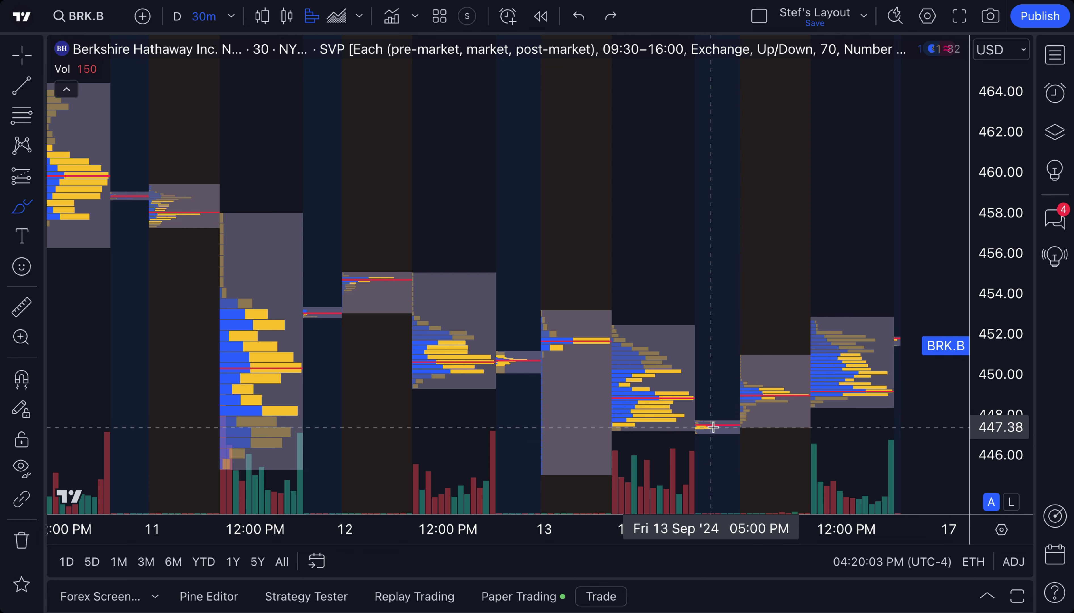
Circle the 13 September and 11 September post-market profiles one at a time, undo each stroke, and leave the Brush
drag(710, 422, 701, 420)
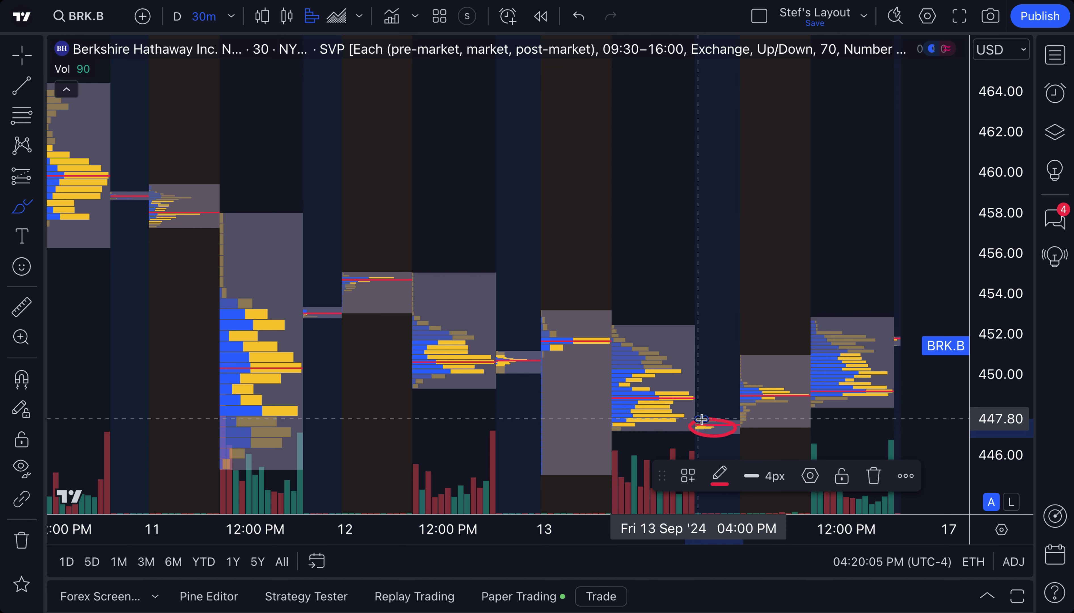
key(super+z)
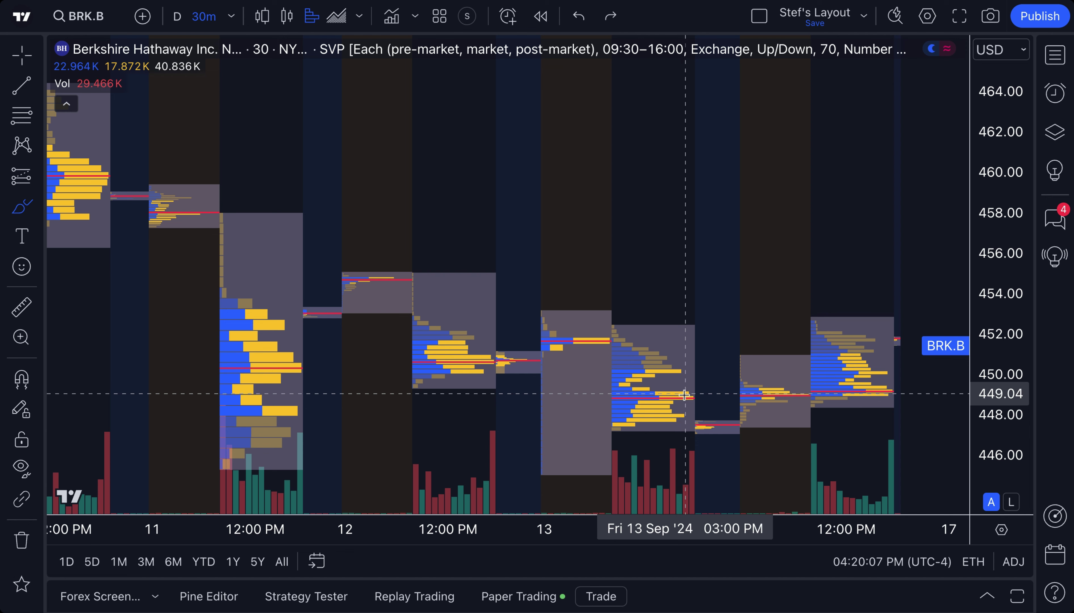
drag(319, 302, 307, 322)
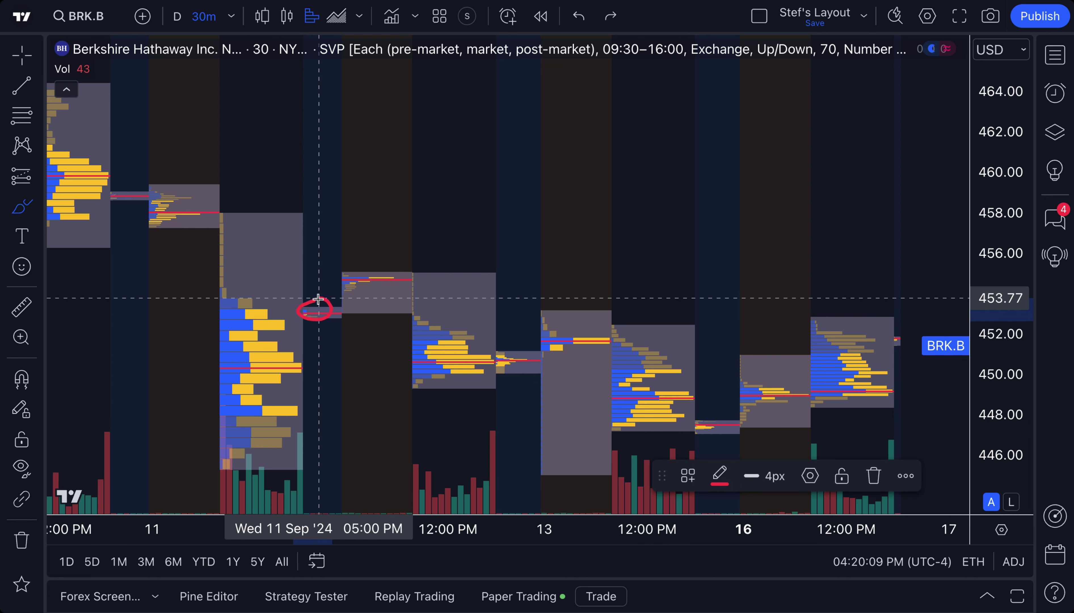
key(super+z)
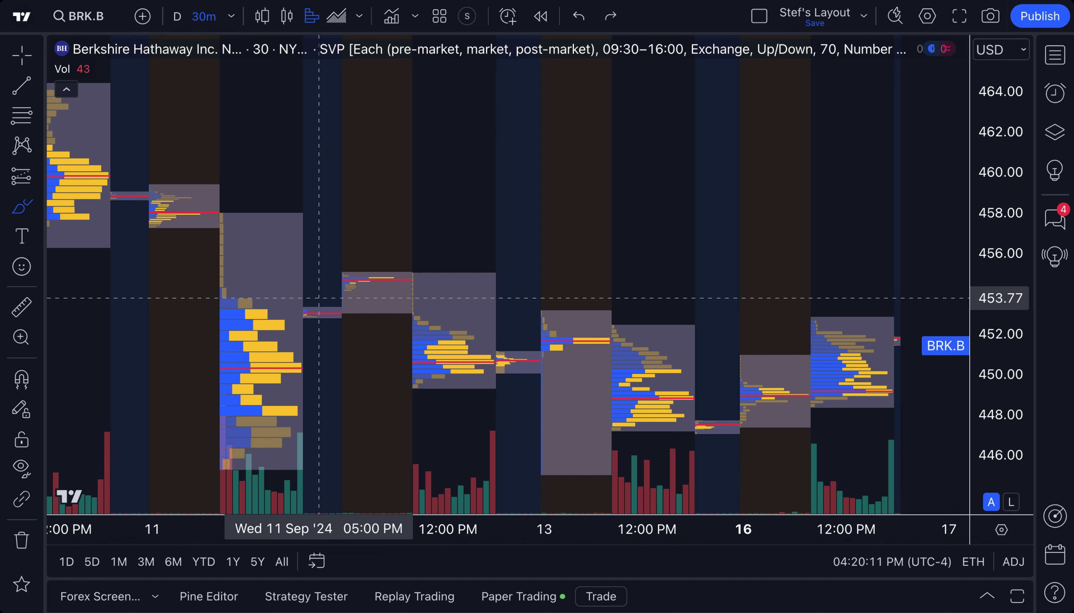
scroll(367, 309, down, 2)
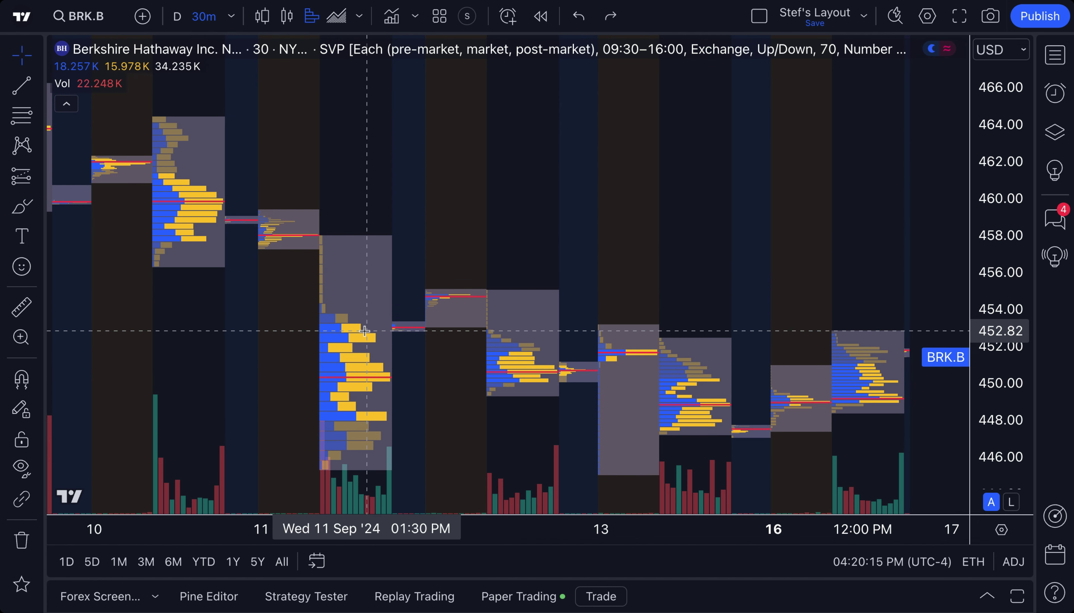
Reopen the chart settings and try Sessions as Pre-market only, Market only, and Post-market only
double_click(375, 341)
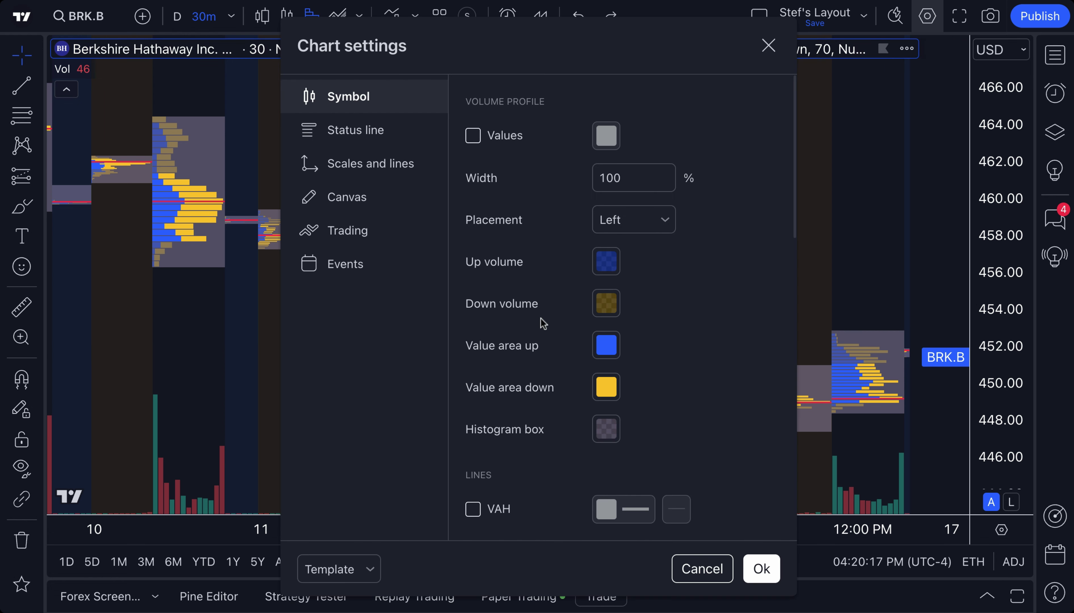
scroll(540, 319, down, 10)
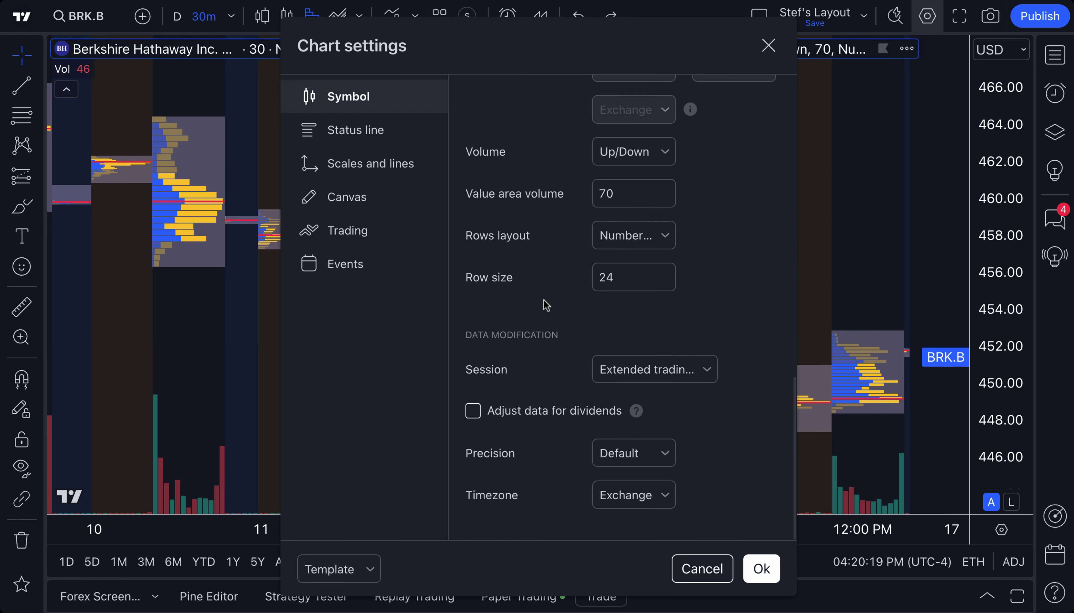
scroll(546, 304, up, 3)
scroll(571, 313, down, 4)
click(612, 213)
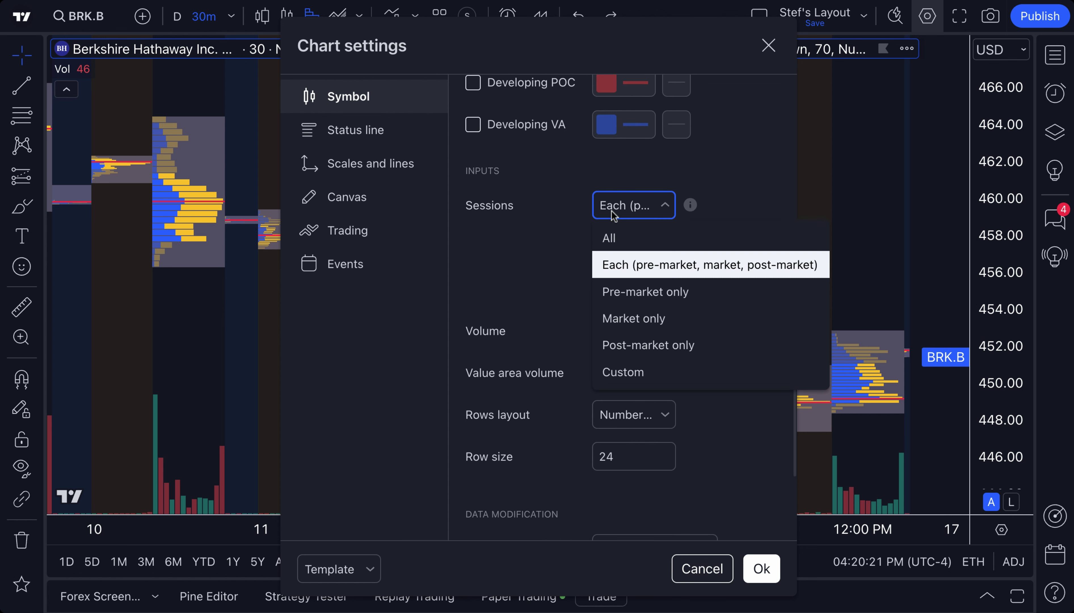
click(674, 294)
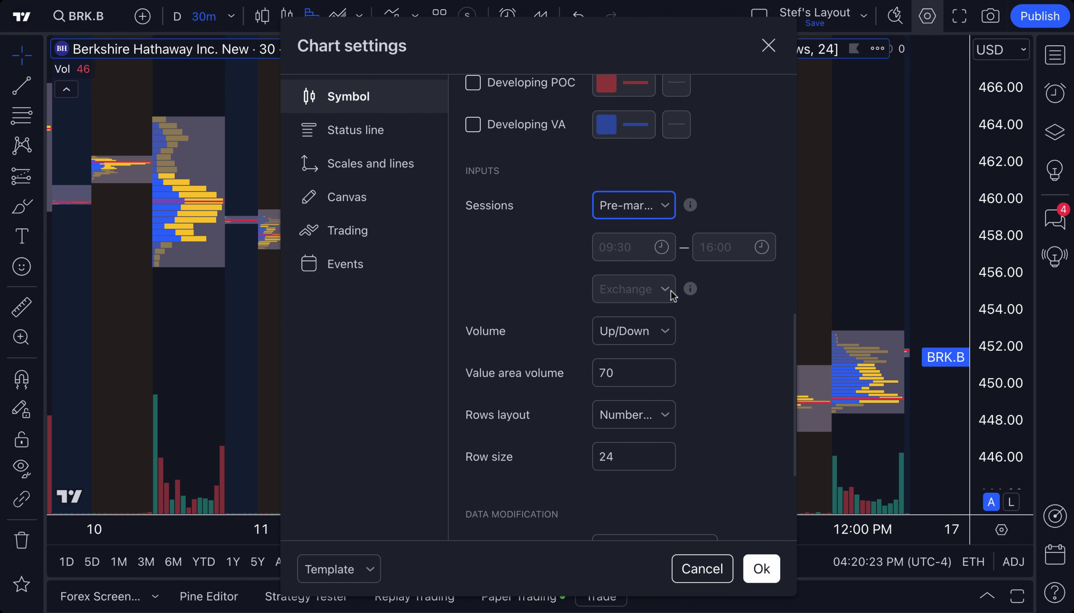
click(626, 200)
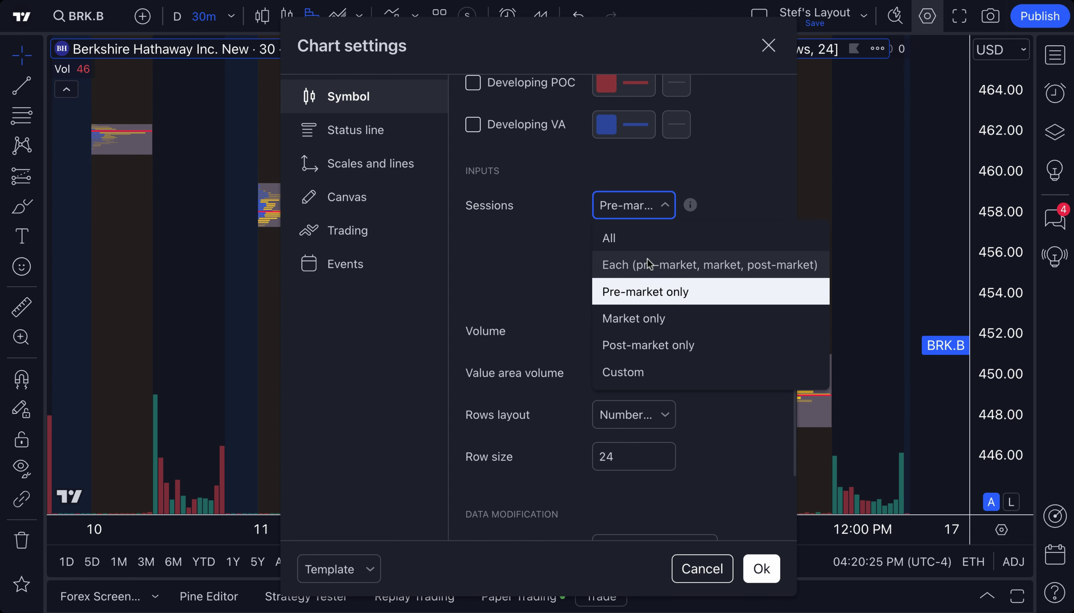
click(661, 321)
click(629, 213)
click(676, 346)
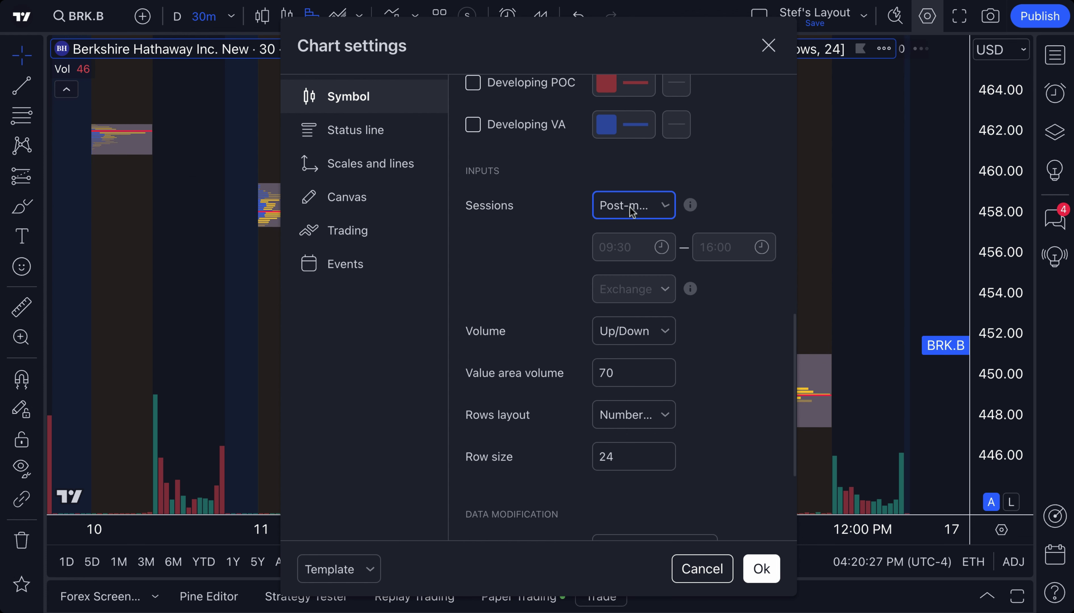
Try Custom sessions from 09:30 to 16:00, check the time options, and keep the time zone on Exchange
click(630, 208)
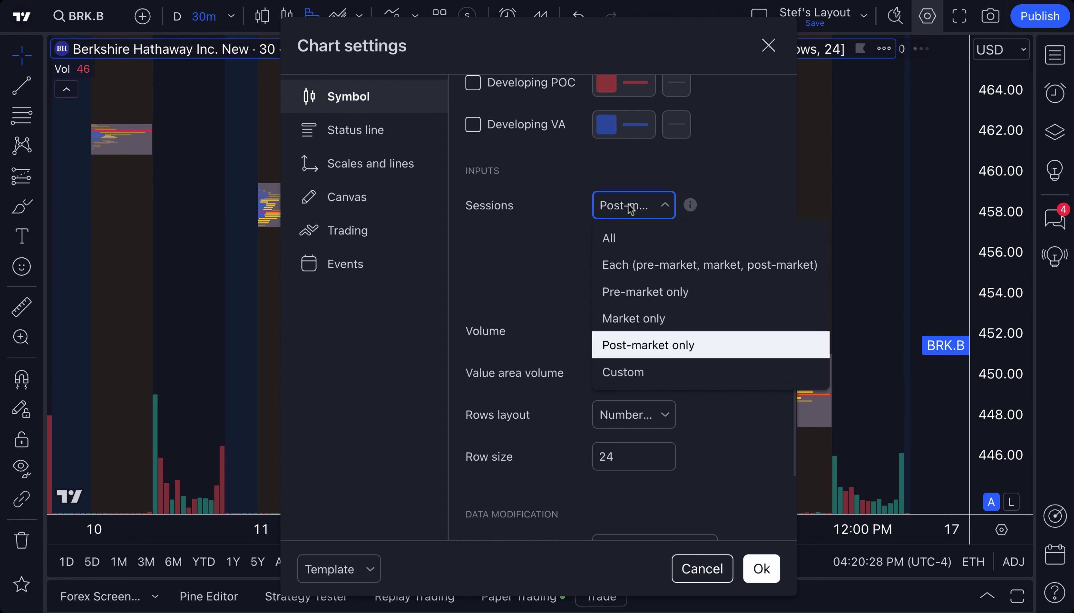
click(670, 374)
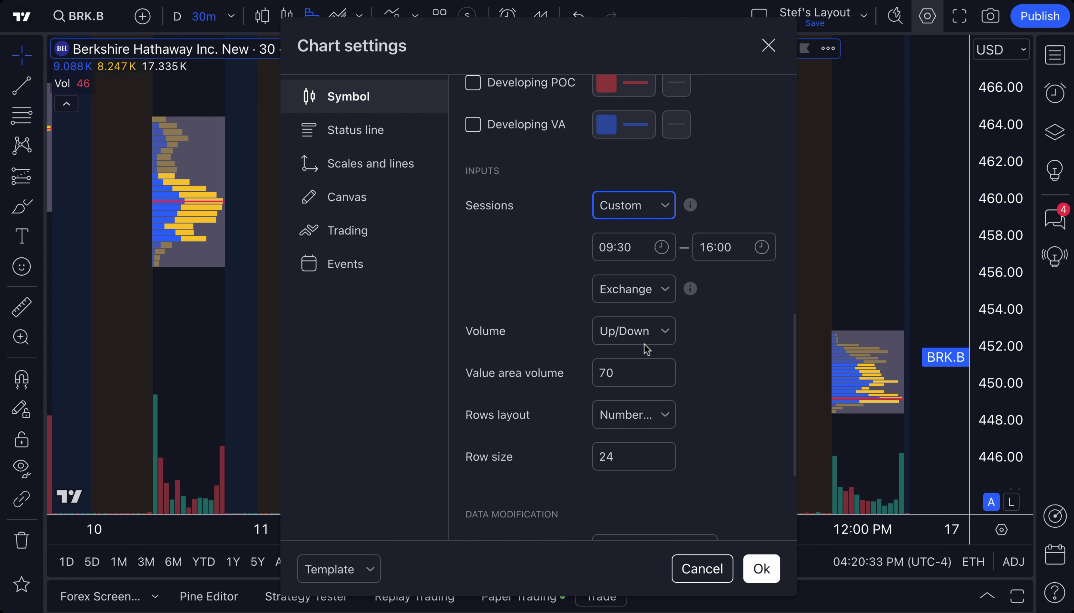
click(630, 248)
click(618, 275)
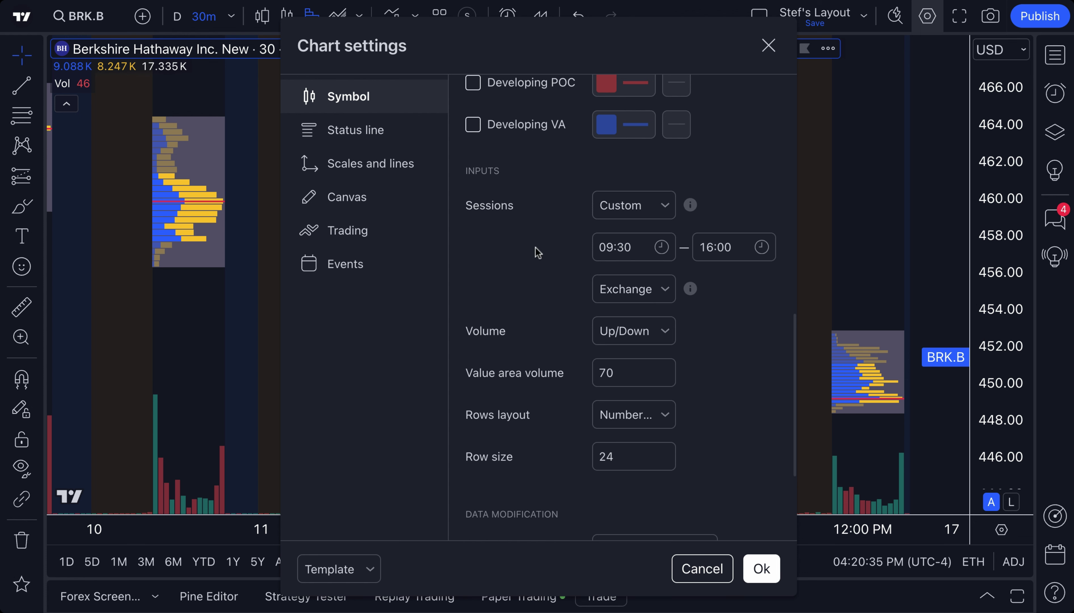
click(729, 247)
click(637, 283)
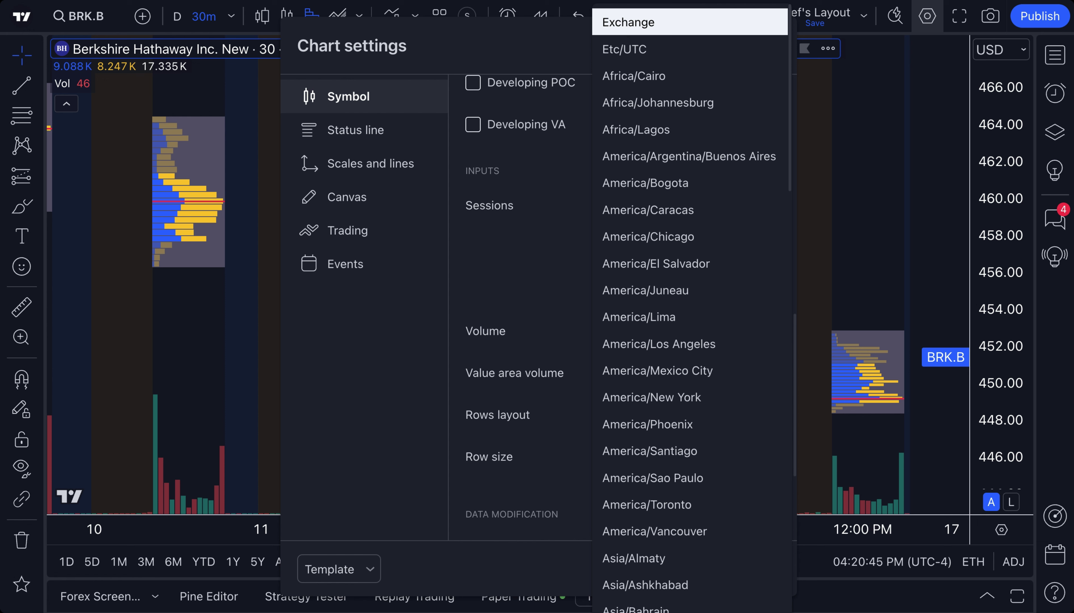
click(642, 26)
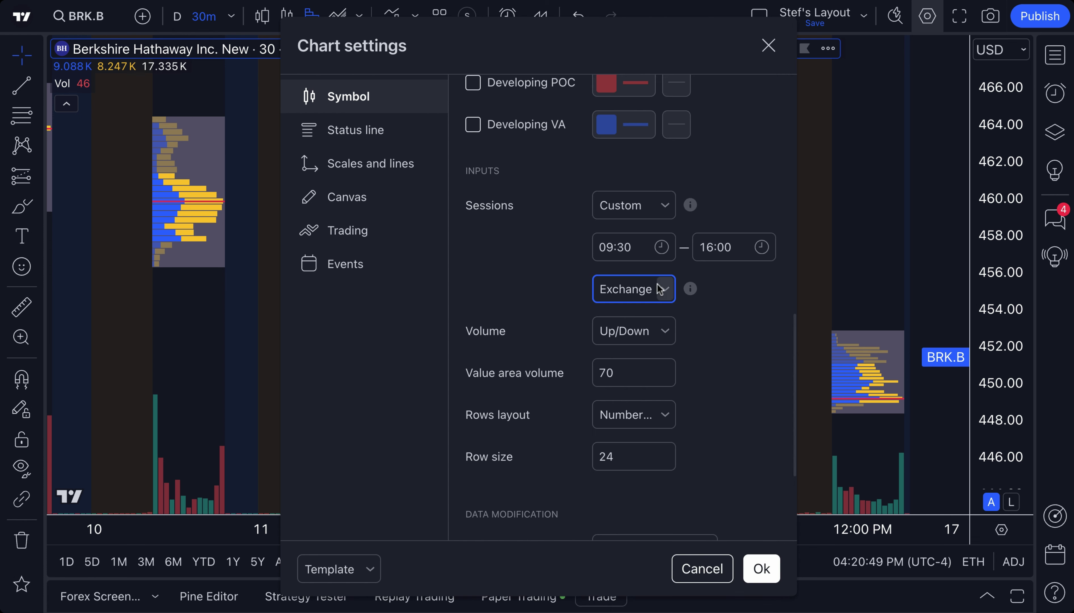
Restore Sessions to All and look through the other volume profile options
click(646, 214)
click(628, 238)
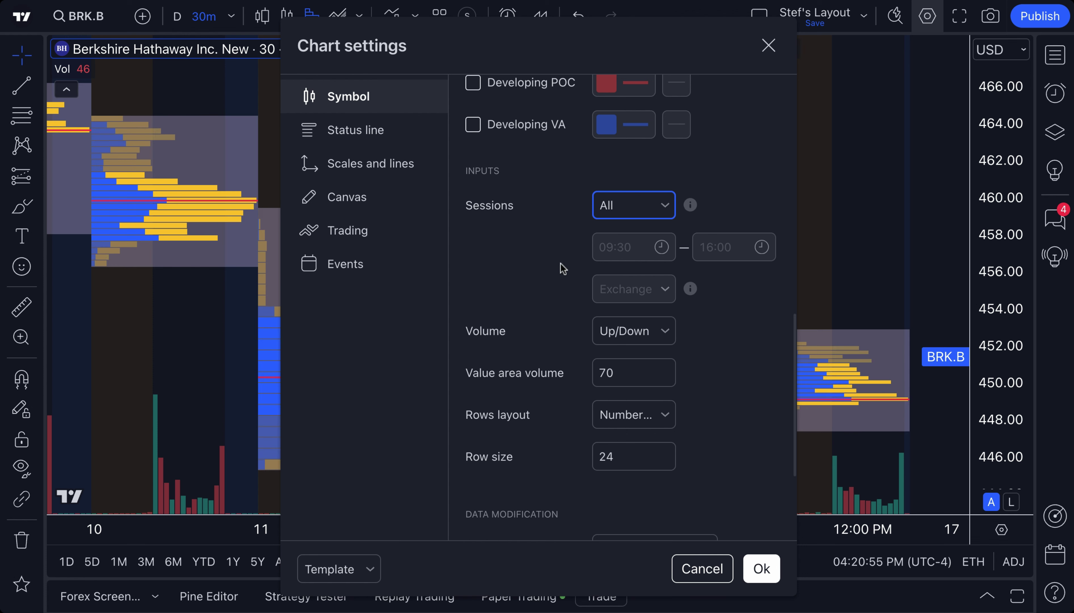
scroll(559, 266, down, 4)
scroll(636, 264, up, 8)
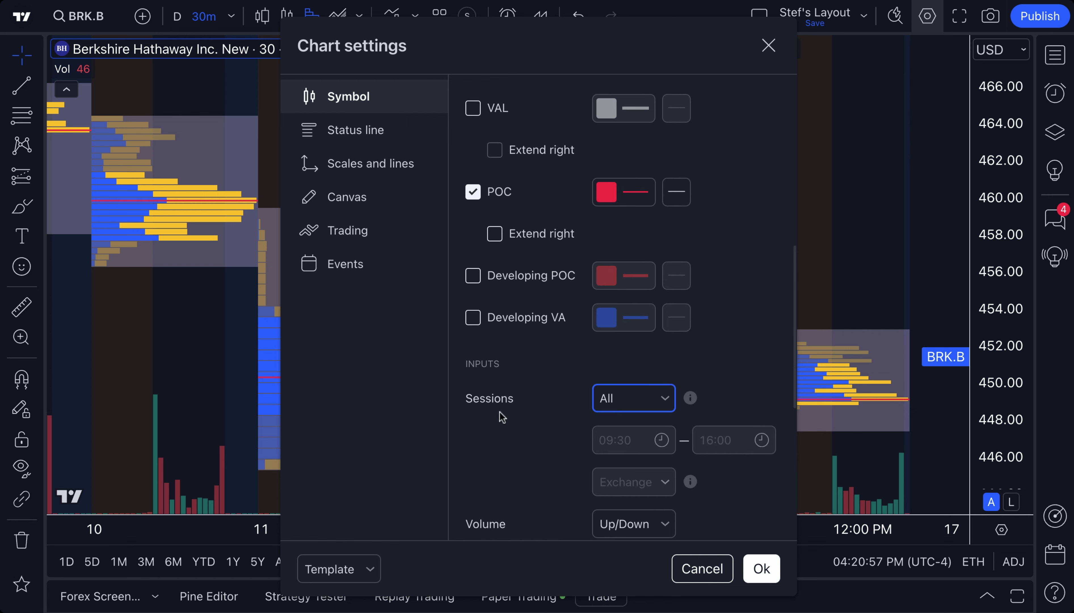
Set the volume profile's Volume to Total, close the settings, and inspect the session profiles on the chart
scroll(533, 407, down, 5)
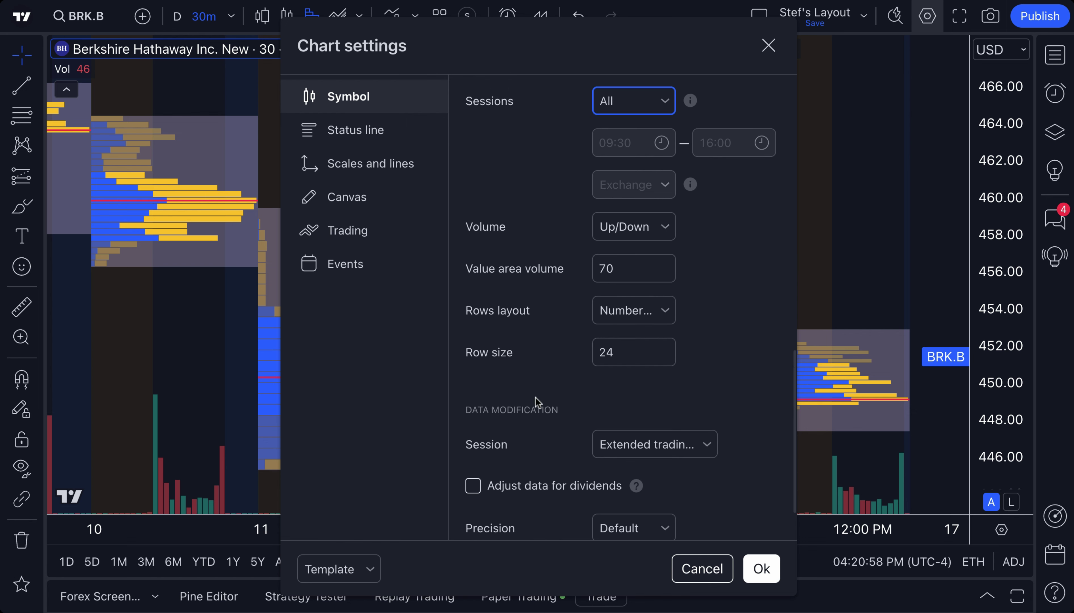
click(631, 226)
click(635, 288)
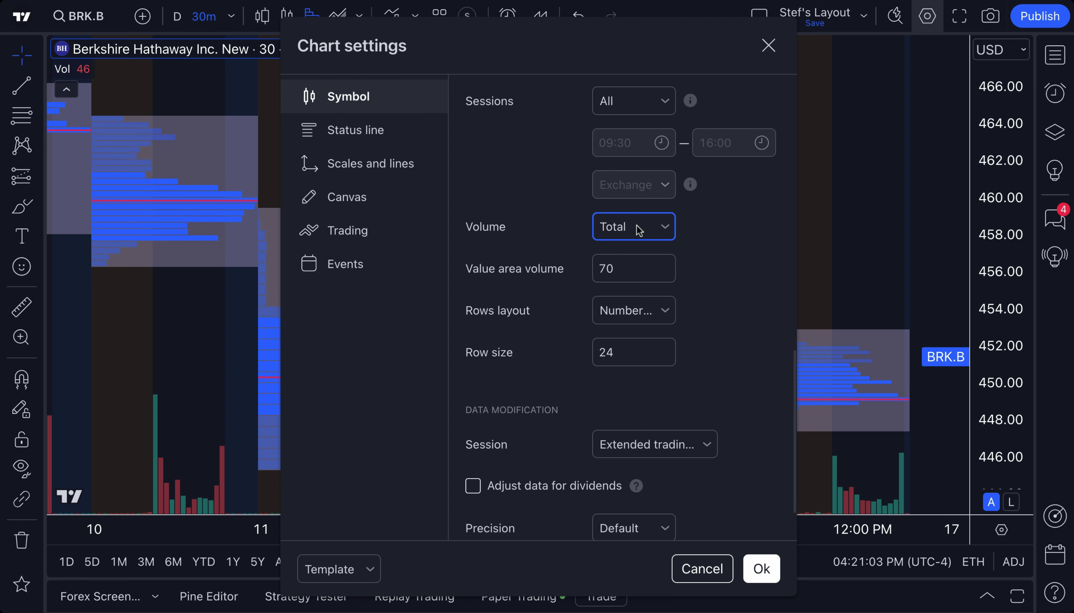
click(769, 45)
scroll(662, 289, down, 2)
scroll(663, 290, down, 2)
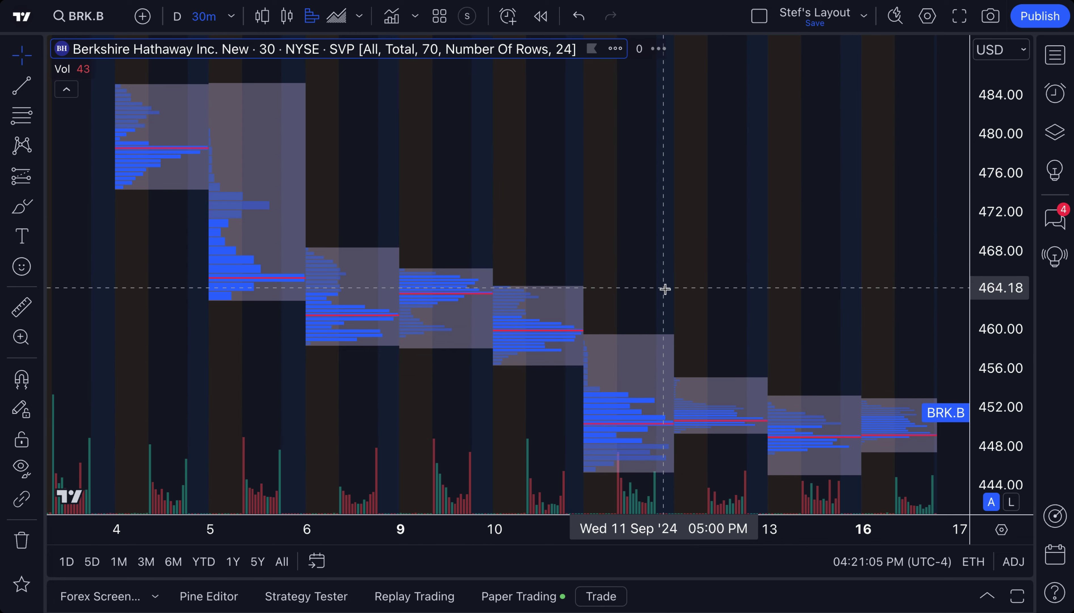
drag(605, 231, 598, 203)
scroll(535, 239, up, 5)
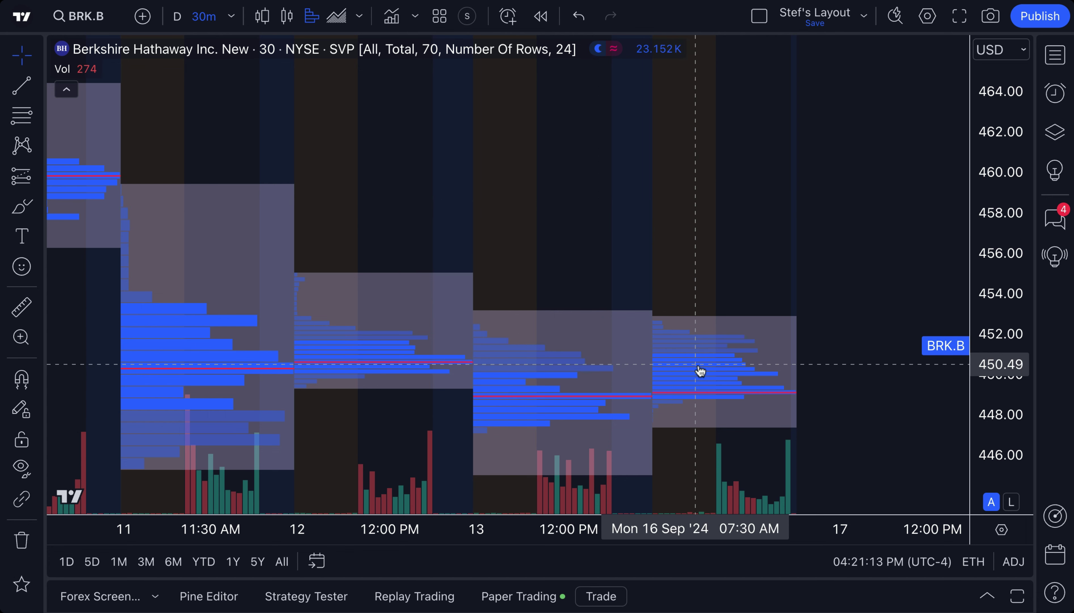
Reopen the chart settings, set Volume to Delta, and inspect the resulting profiles around 12 to 16 September
double_click(726, 368)
scroll(690, 376, down, 15)
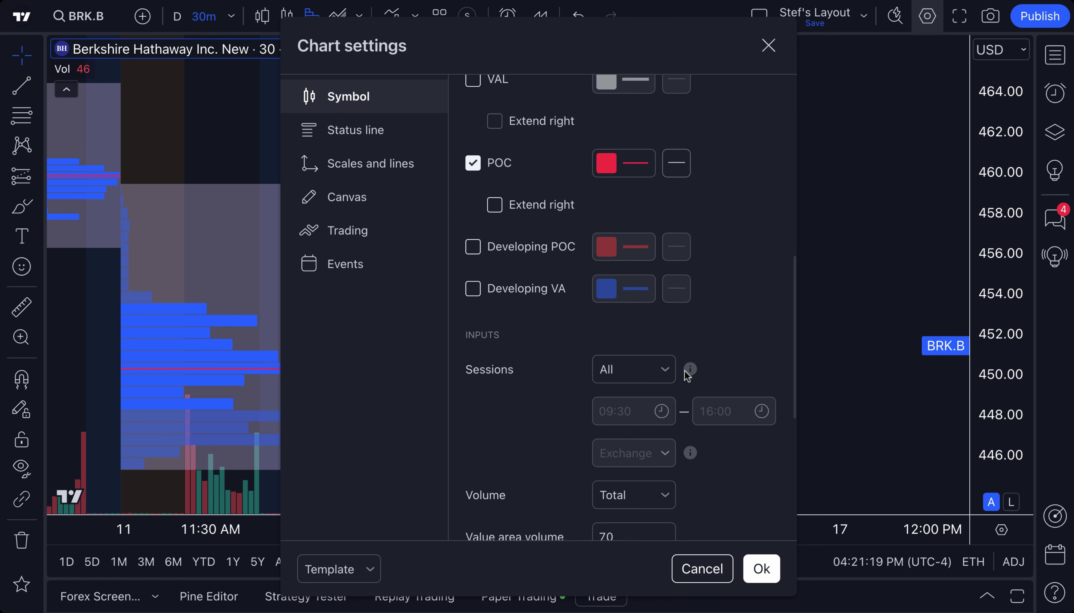
scroll(687, 376, down, 3)
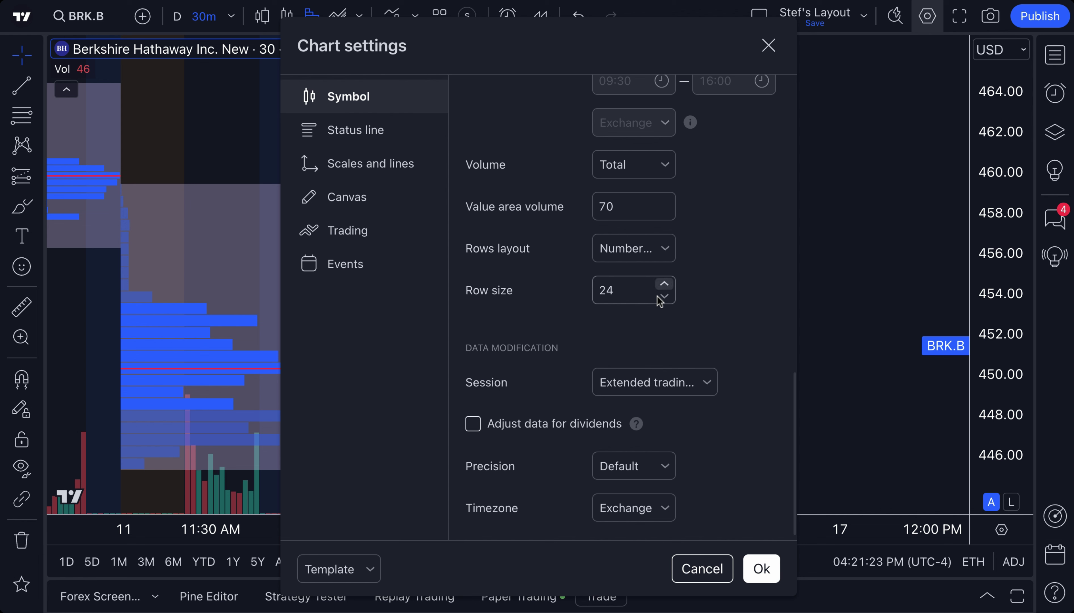
scroll(666, 326, up, 5)
click(663, 297)
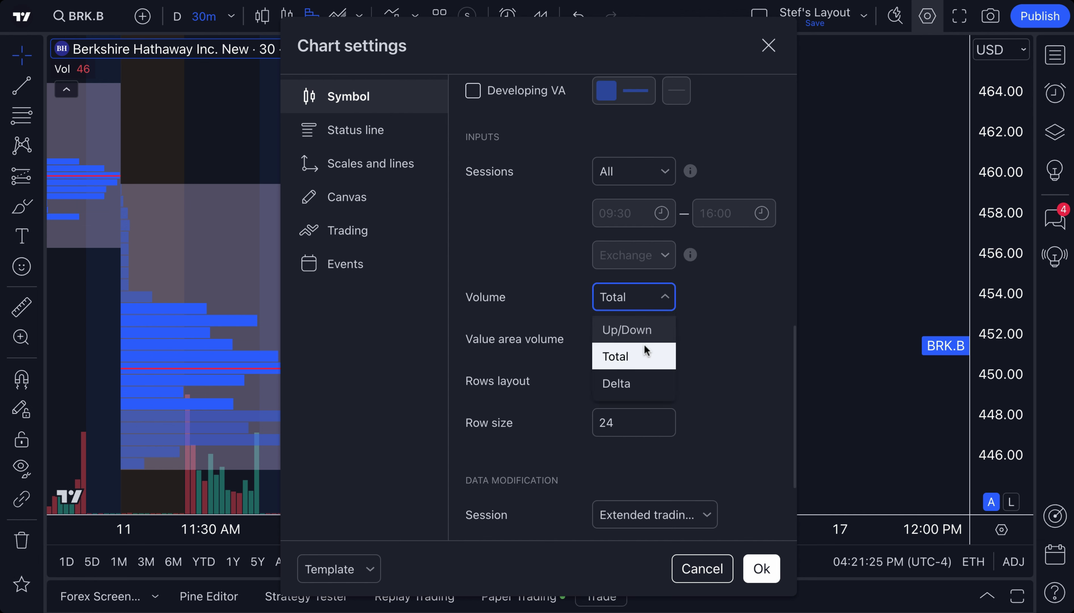
click(644, 382)
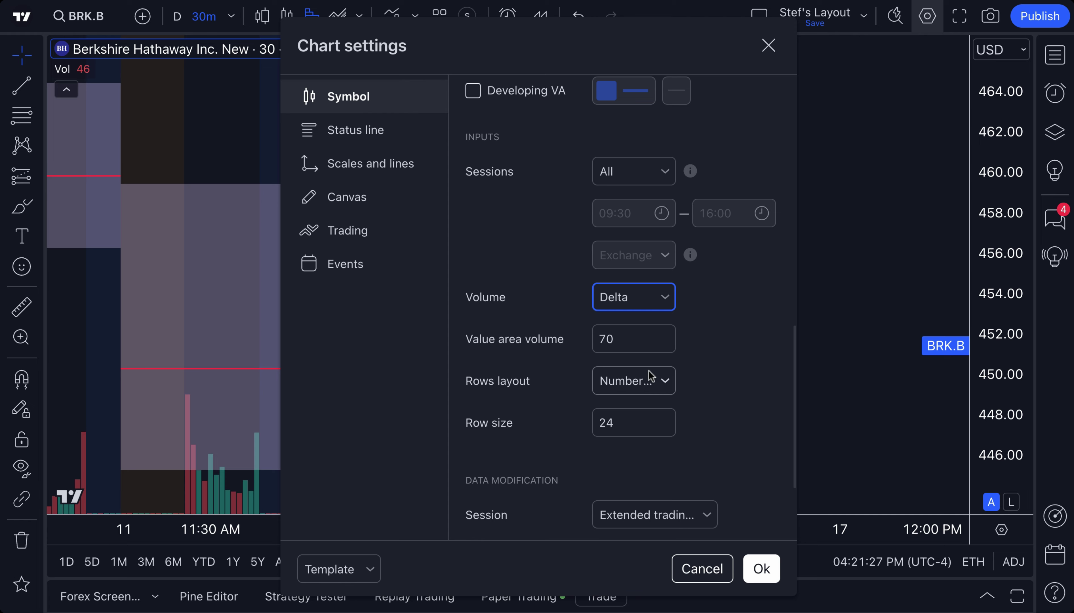
click(768, 46)
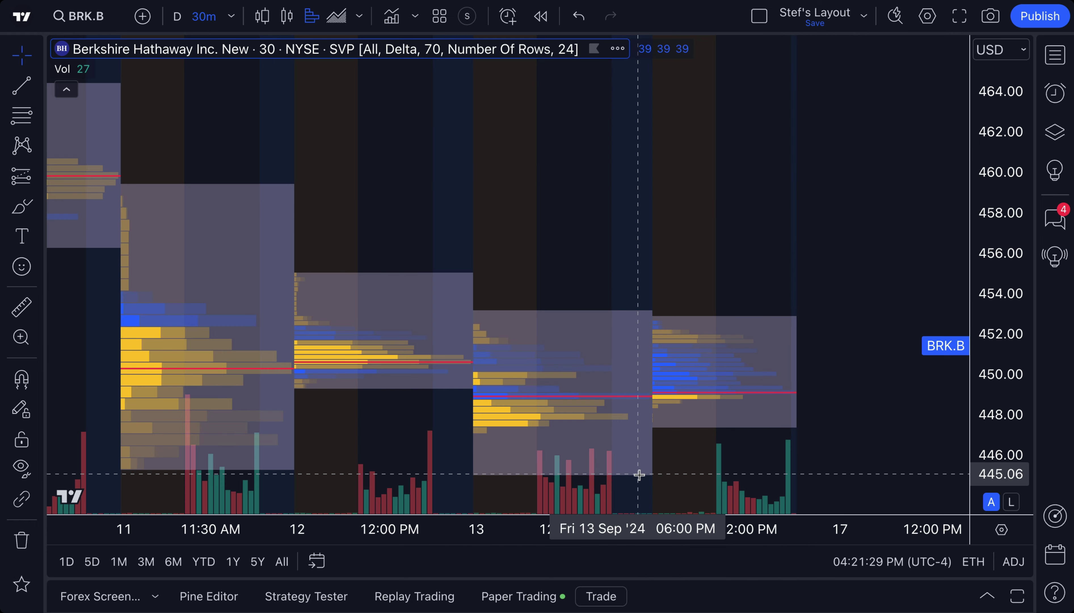
scroll(617, 421, up, 3)
drag(617, 416, 748, 415)
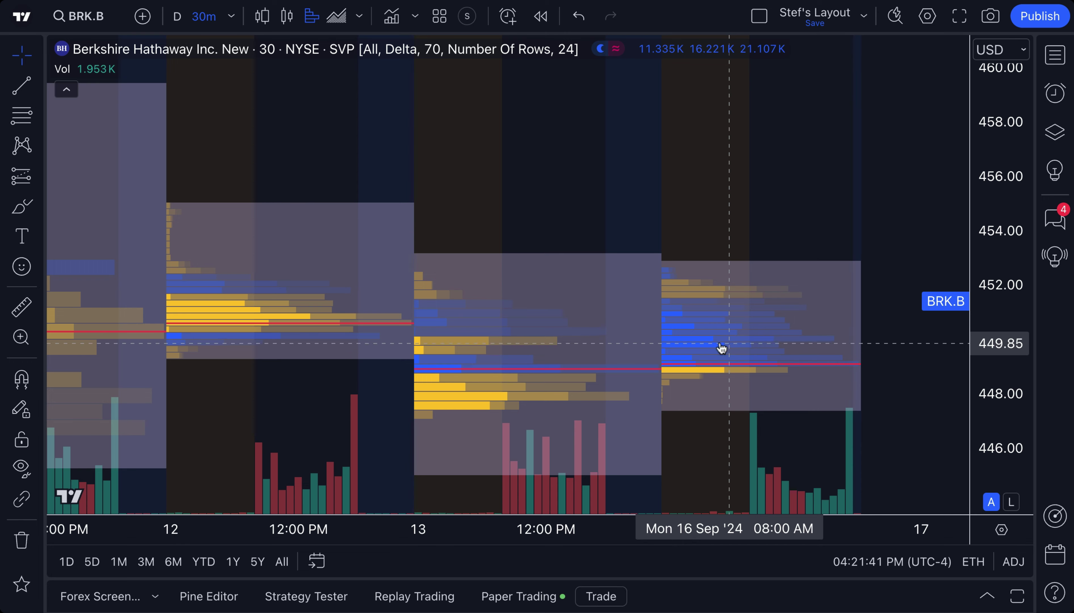
Circle the lower yellow rows of 13 September and the blue rows of 16 September with the Brush, and undo both strokes
click(21, 207)
drag(456, 380, 462, 368)
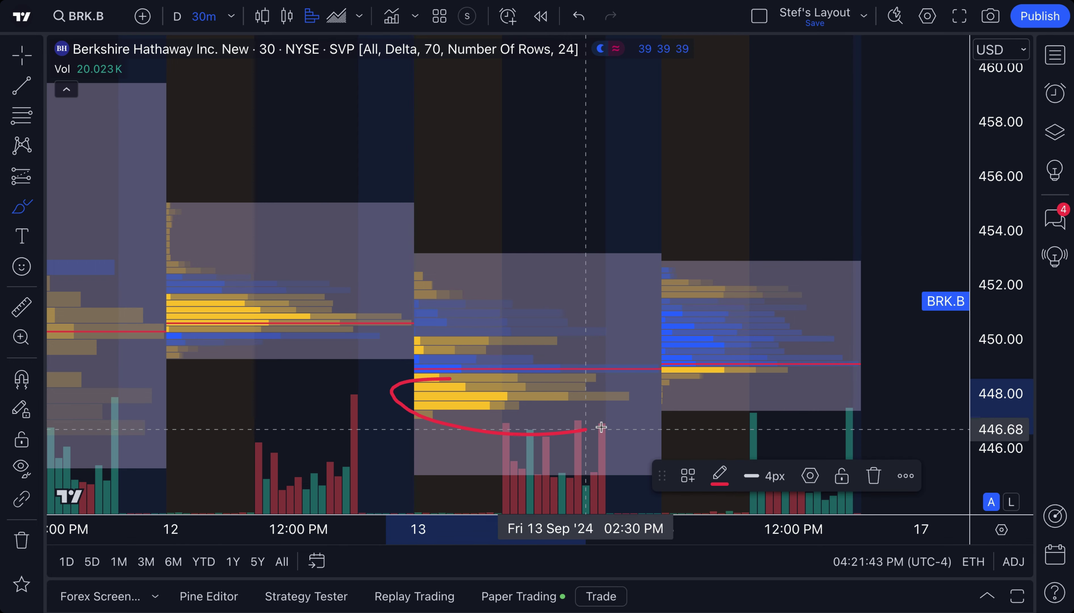
mouse_move(682, 306)
mouse_down()
mouse_move(712, 348)
mouse_move(636, 290)
mouse_up()
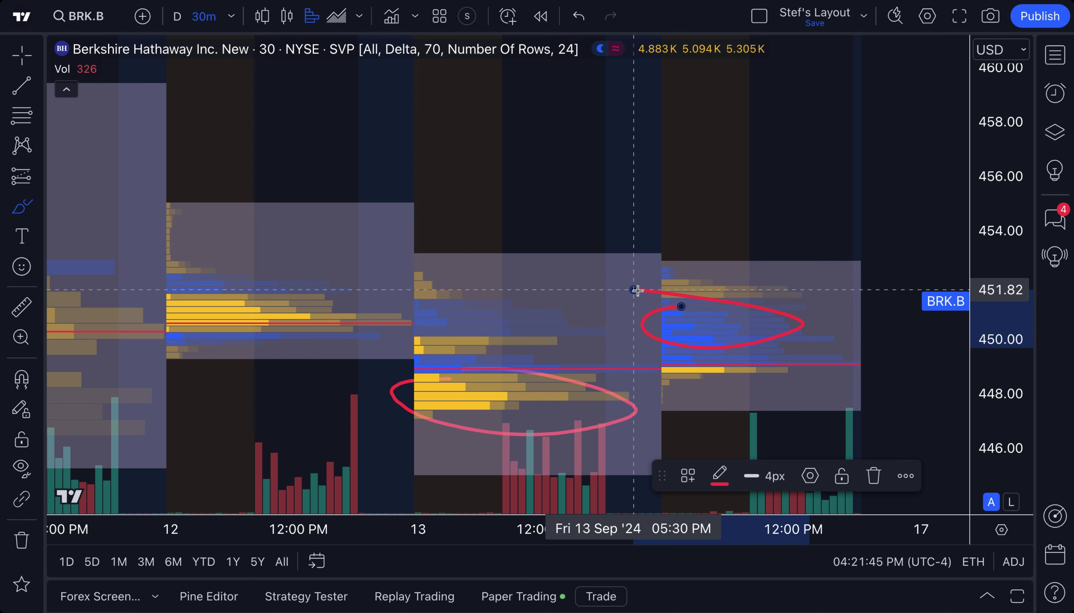
key(super+z)
key(super+z)
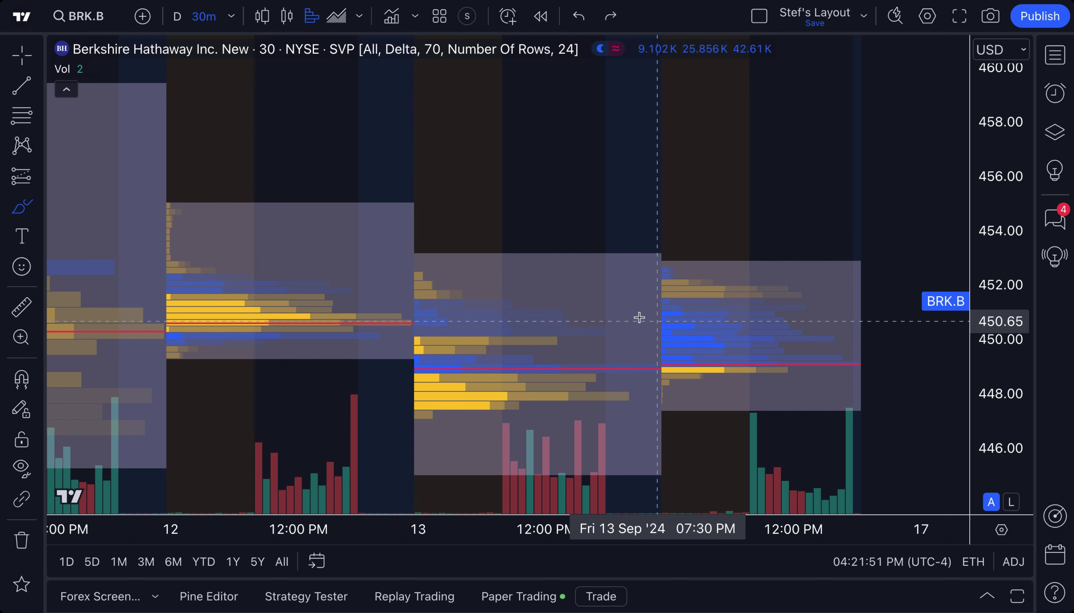
key(Escape)
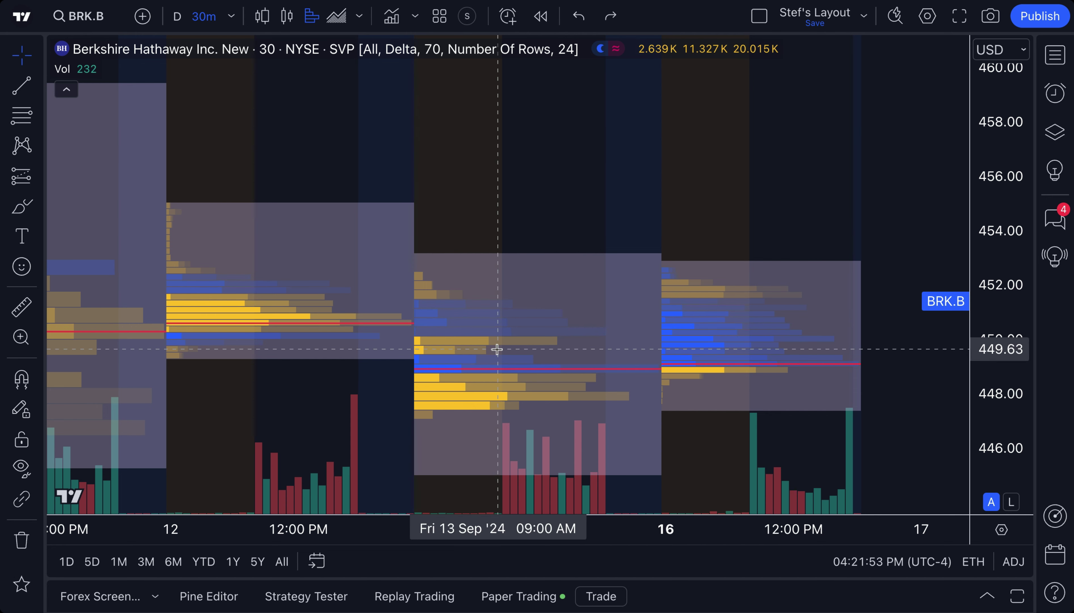
Reopen the chart settings and set the volume profile's Volume back to Up/Down
scroll(477, 375, left, 5)
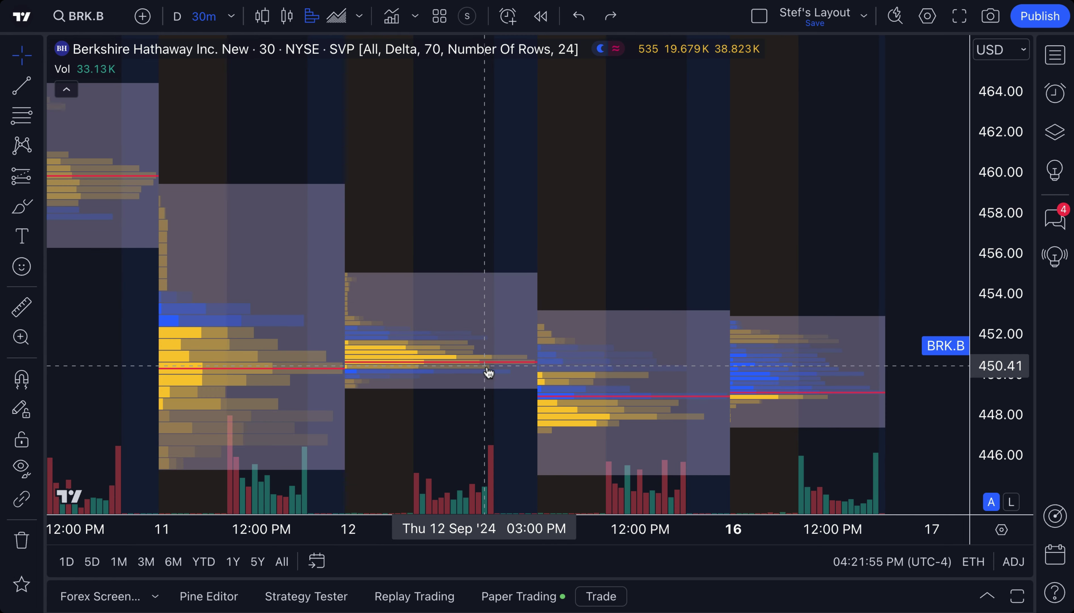
click(577, 379)
double_click(578, 379)
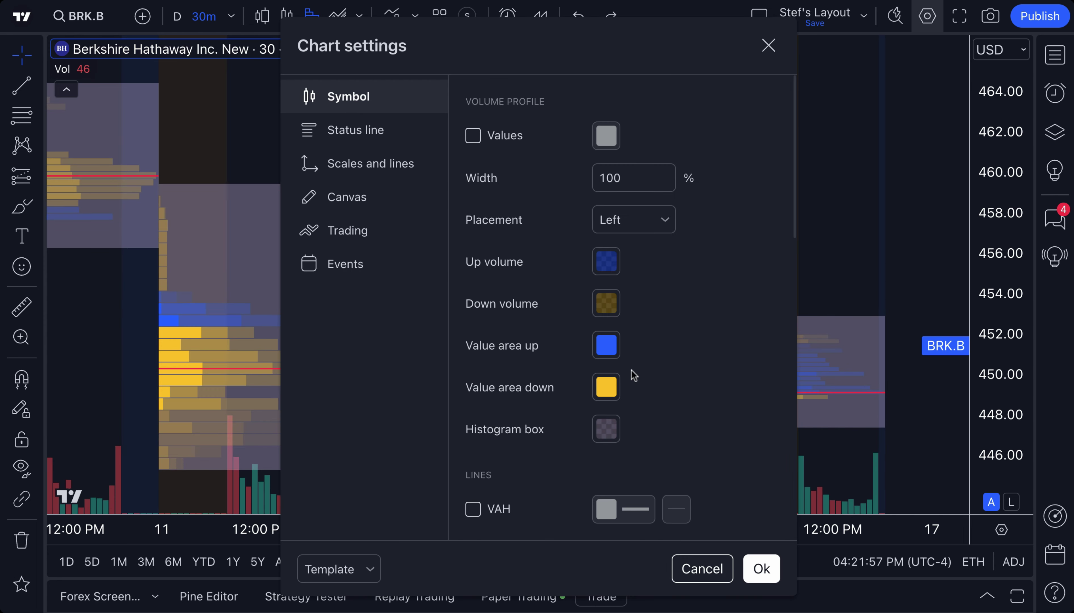
scroll(666, 369, down, 15)
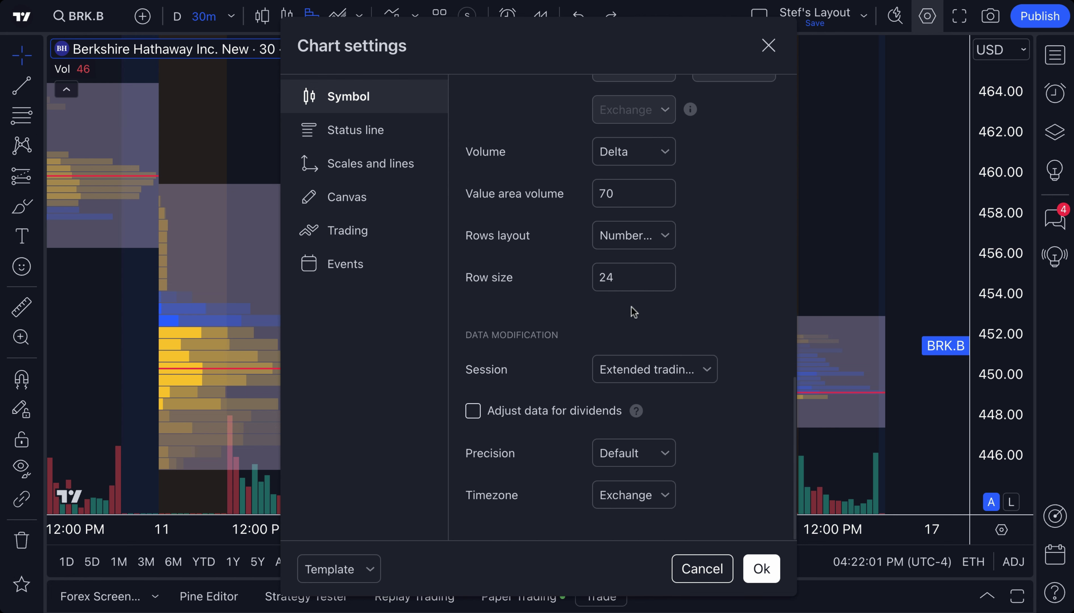
scroll(634, 312, up, 3)
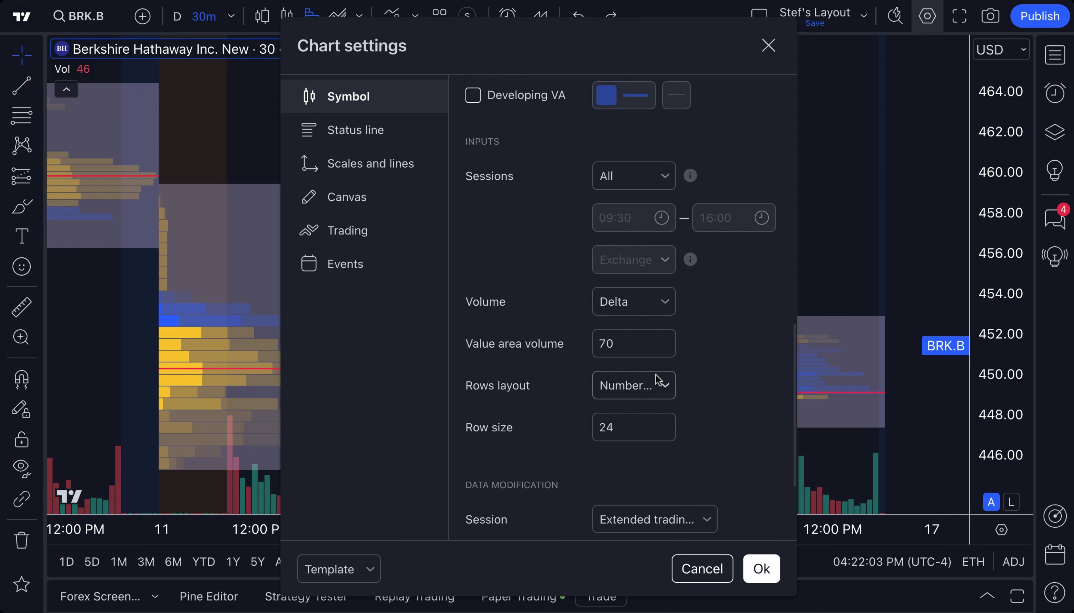
click(642, 307)
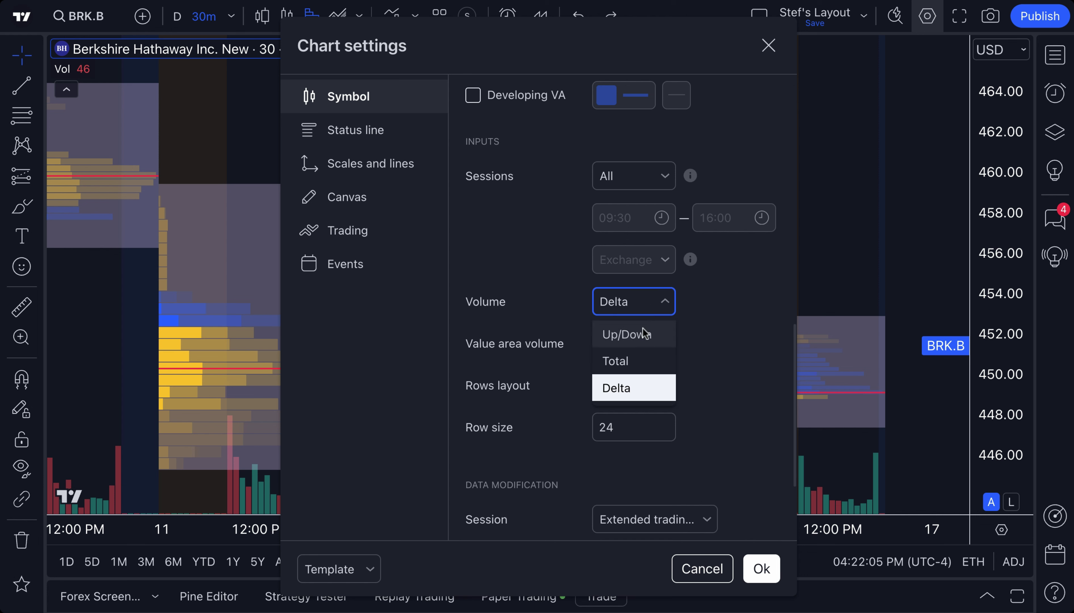
click(645, 336)
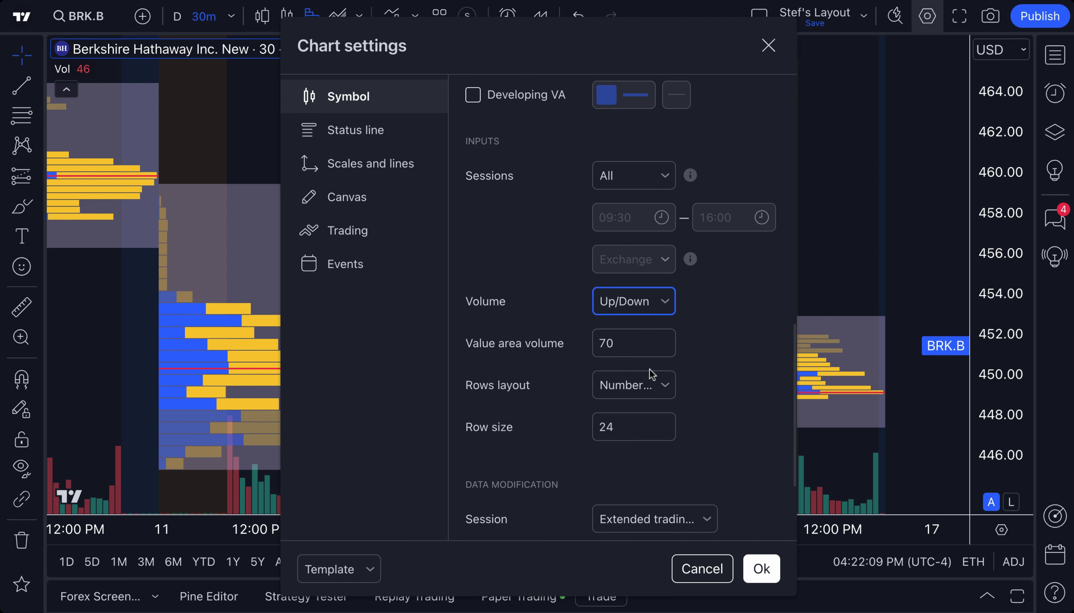
Check the Value area volume, try Rows layout as Ticks Per Row, and restore it to Number Of Rows
scroll(650, 366, down, 2)
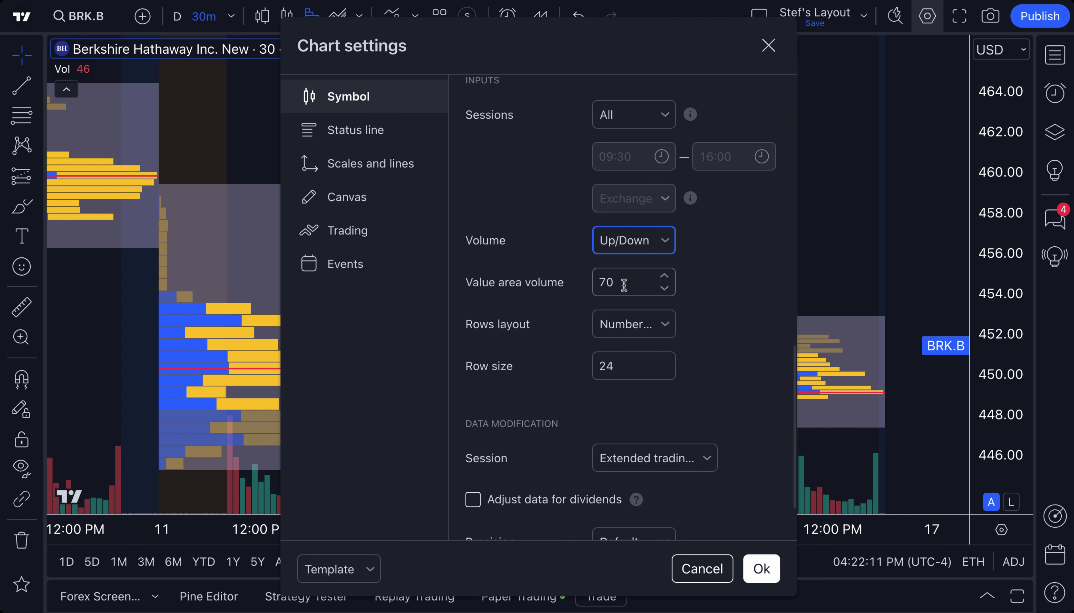
drag(624, 284, 592, 288)
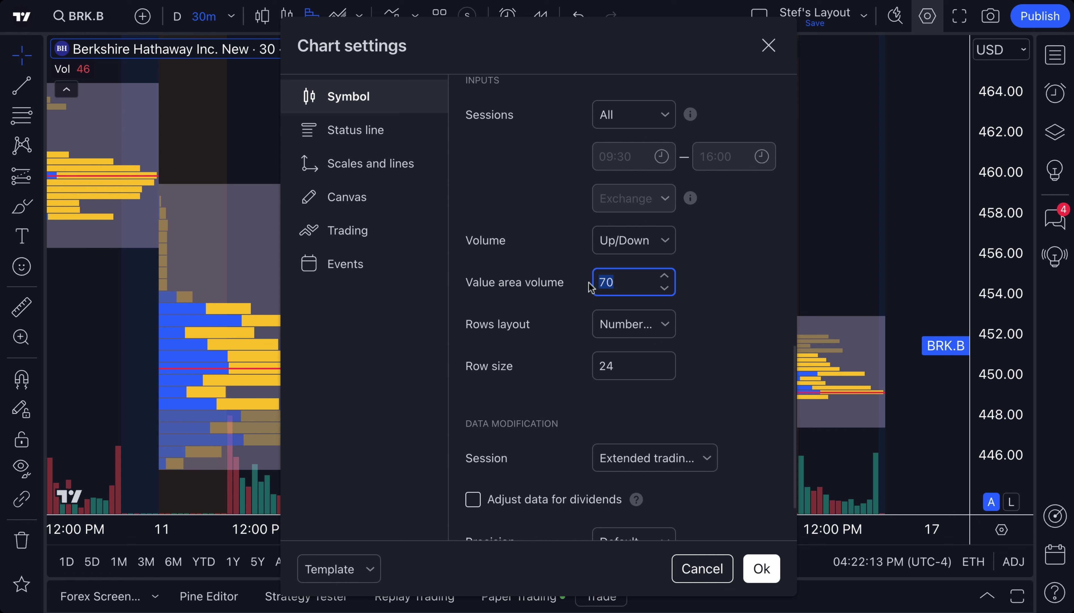
click(643, 326)
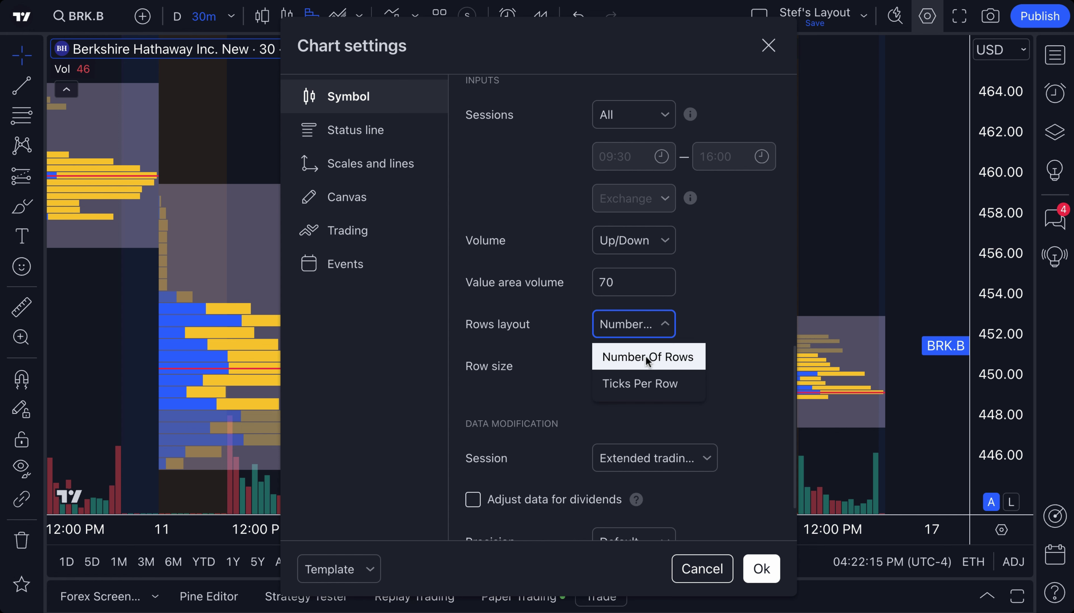
click(657, 383)
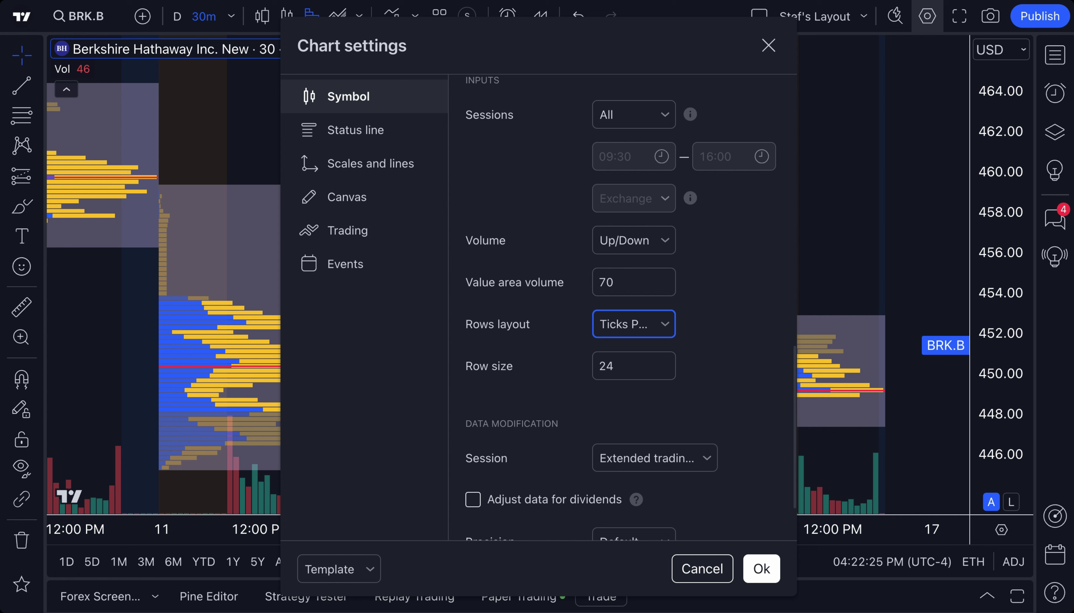
click(634, 324)
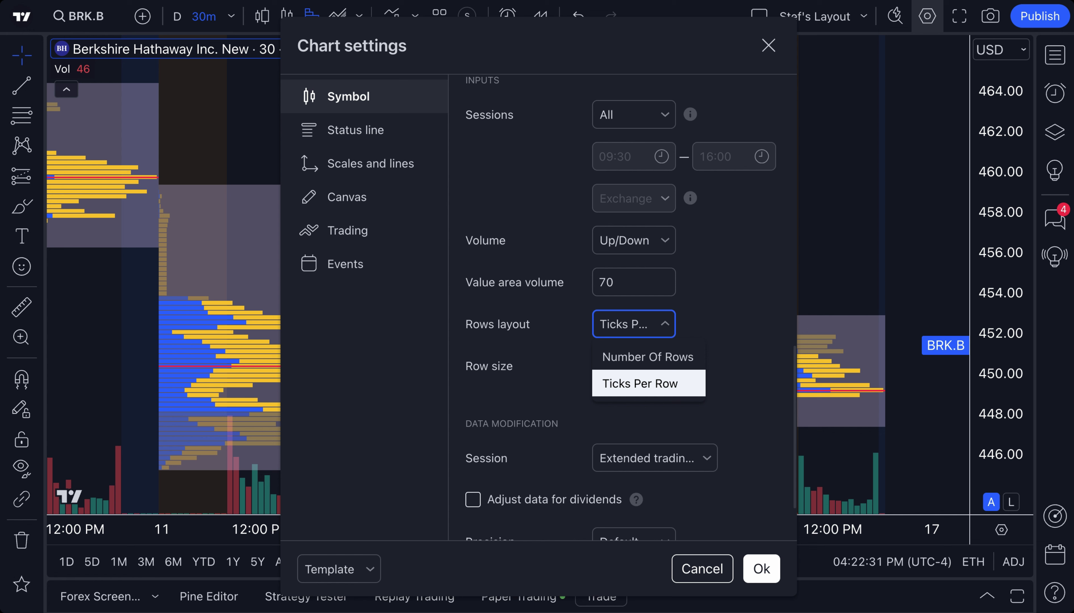
click(646, 358)
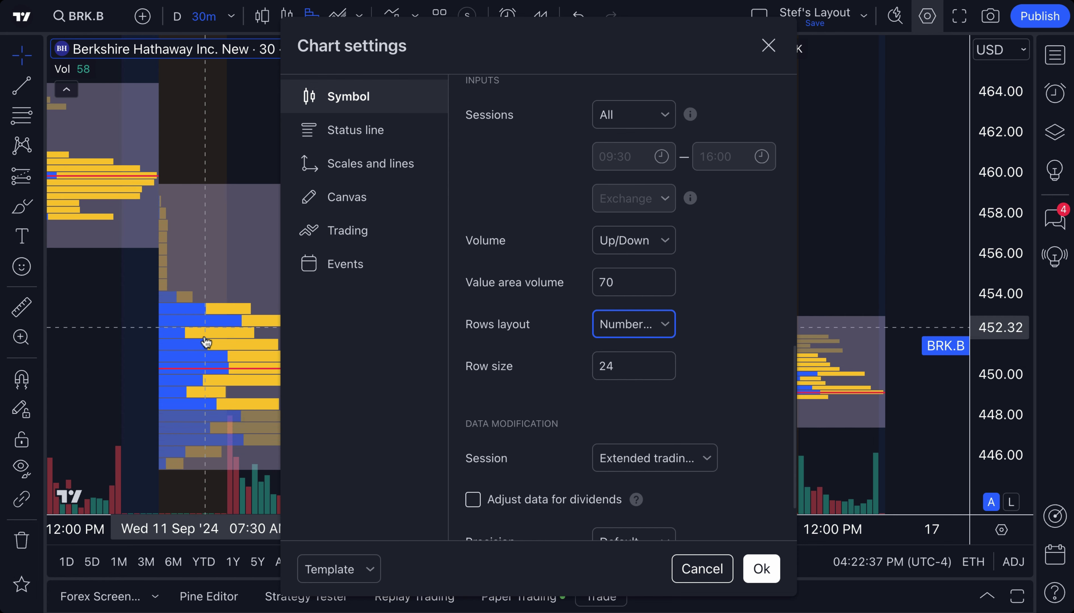
Try Ticks Per Row again with the settings dialog moved off the profiles, and return Rows layout to Number Of Rows
click(647, 324)
click(652, 381)
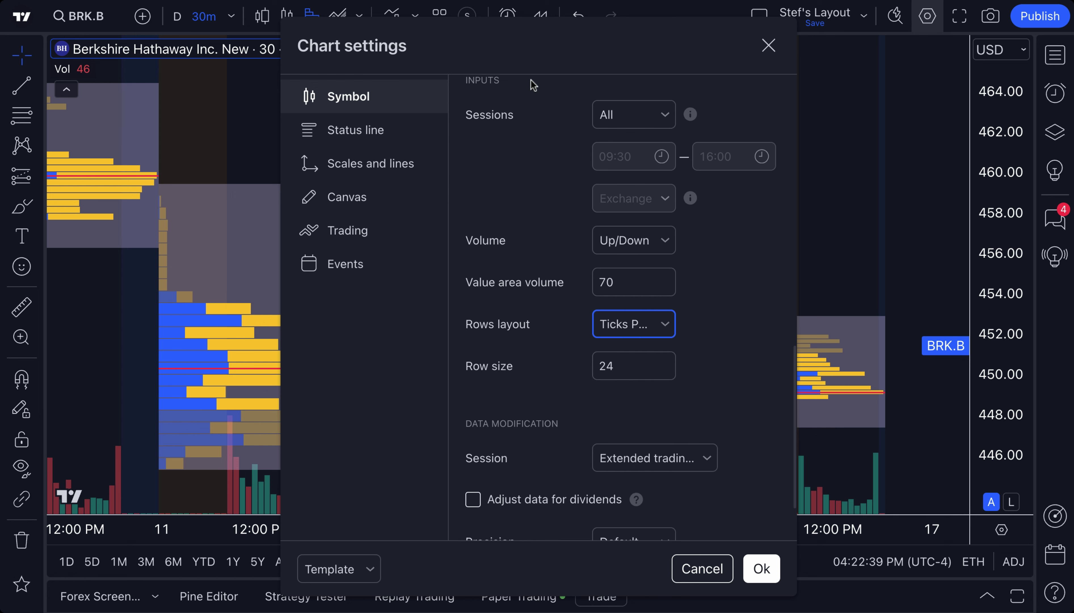
drag(533, 57, 803, 53)
click(906, 324)
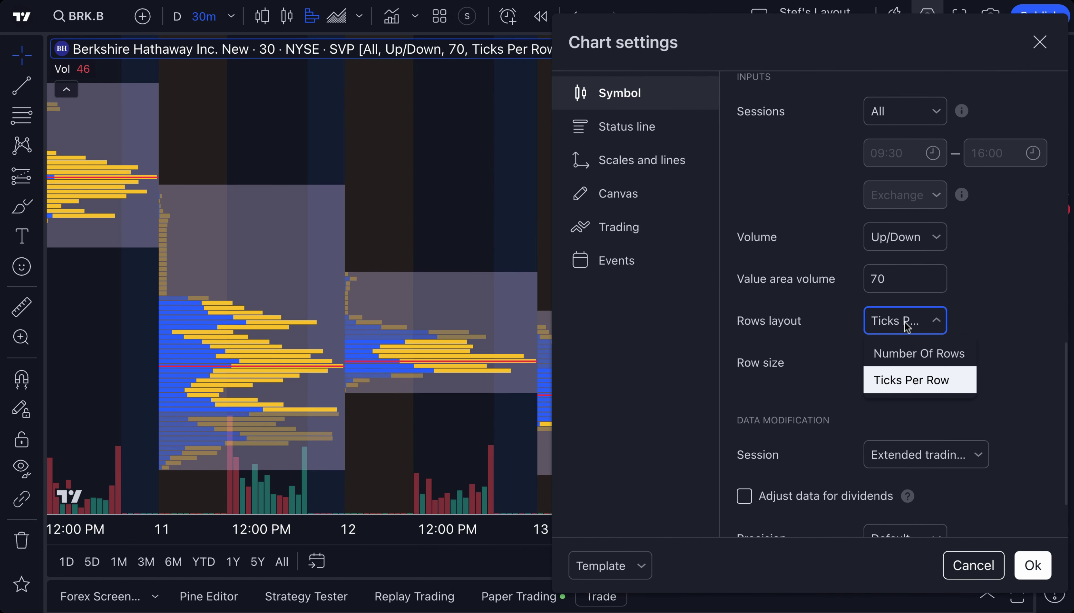
click(916, 353)
Try a Row size of 50, replace it with 100, and apply it to the profiles
drag(908, 362, 871, 362)
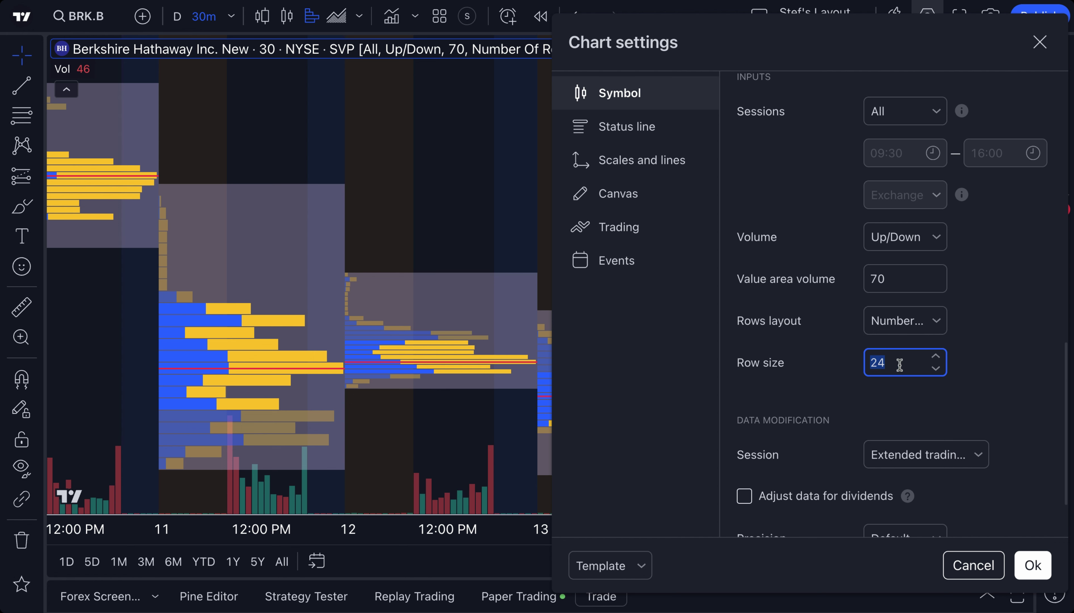
text(50)
key(BackSpace)
key(BackSpace)
text(100)
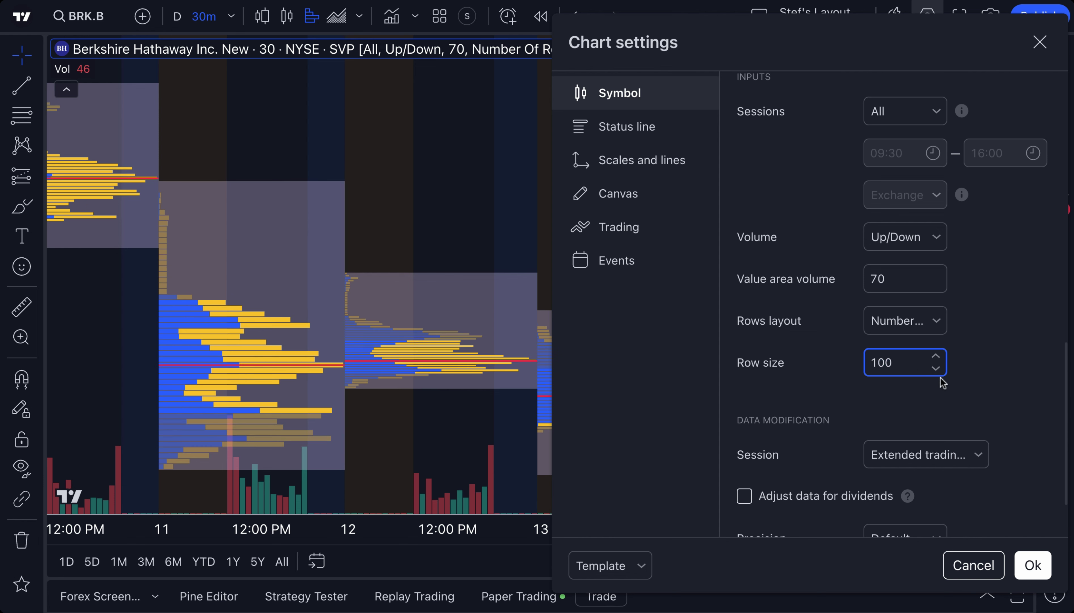
click(893, 422)
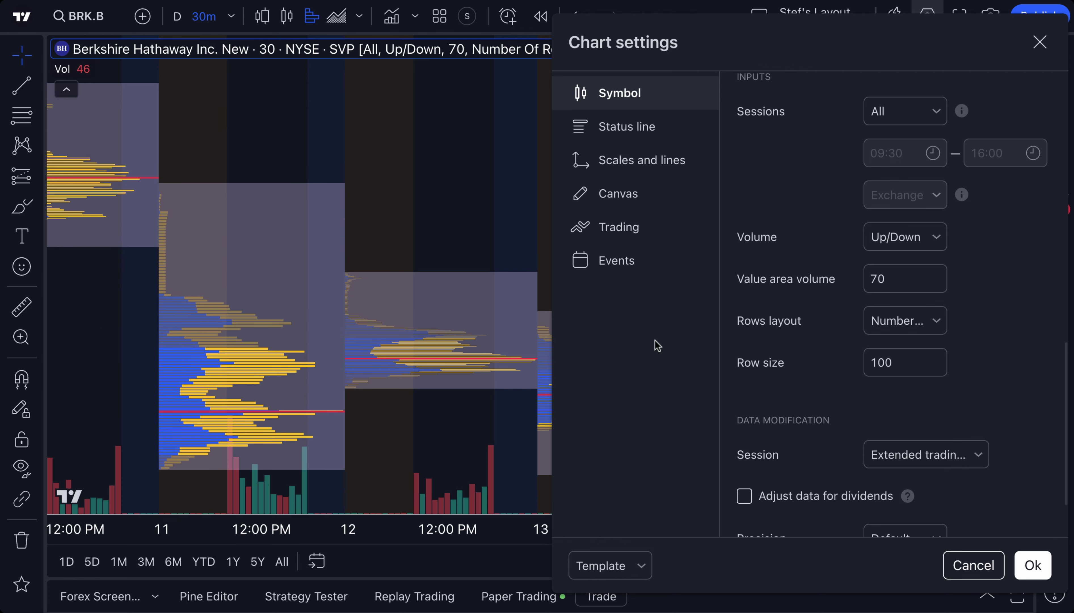
Set the Row size to 5 and apply it to the profiles
click(893, 354)
double_click(892, 354)
text(5)
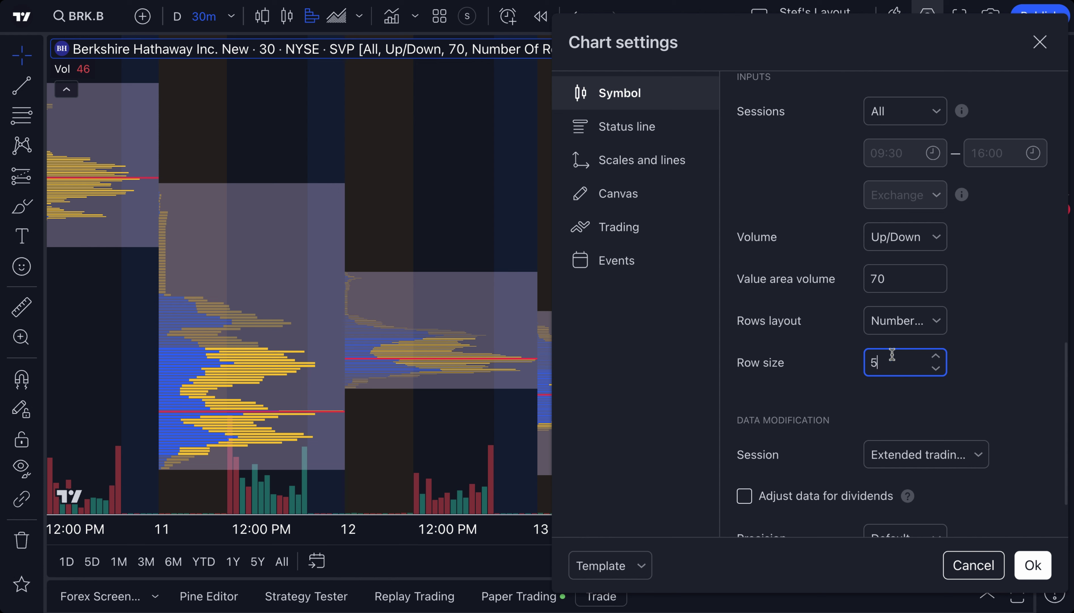
click(1008, 341)
click(892, 359)
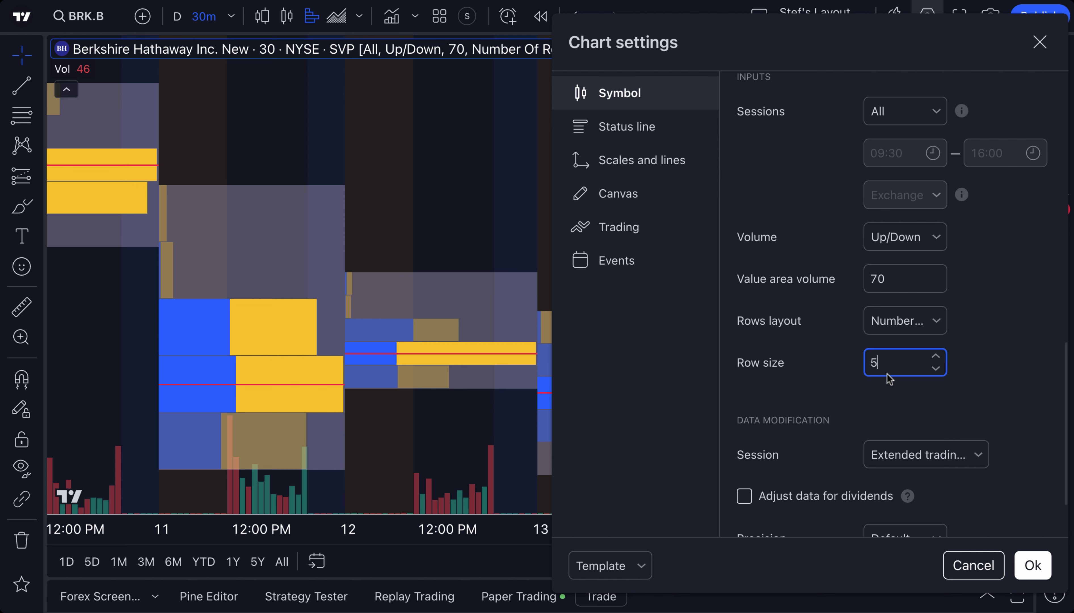
click(852, 367)
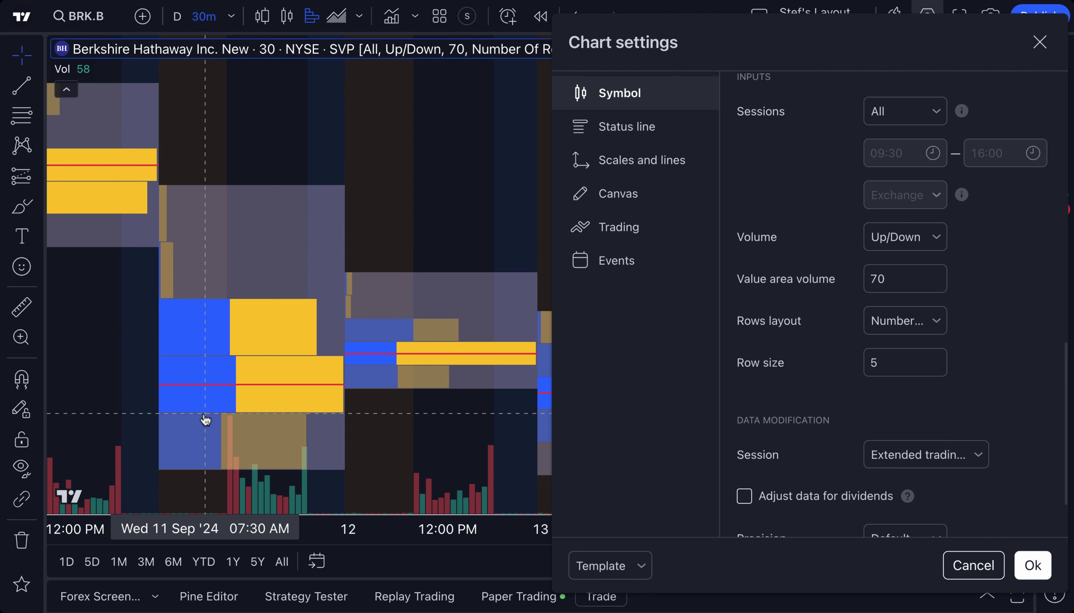
Set the Row size to 24, apply it to the profiles, and move the settings dialog off the recent sessions
double_click(888, 358)
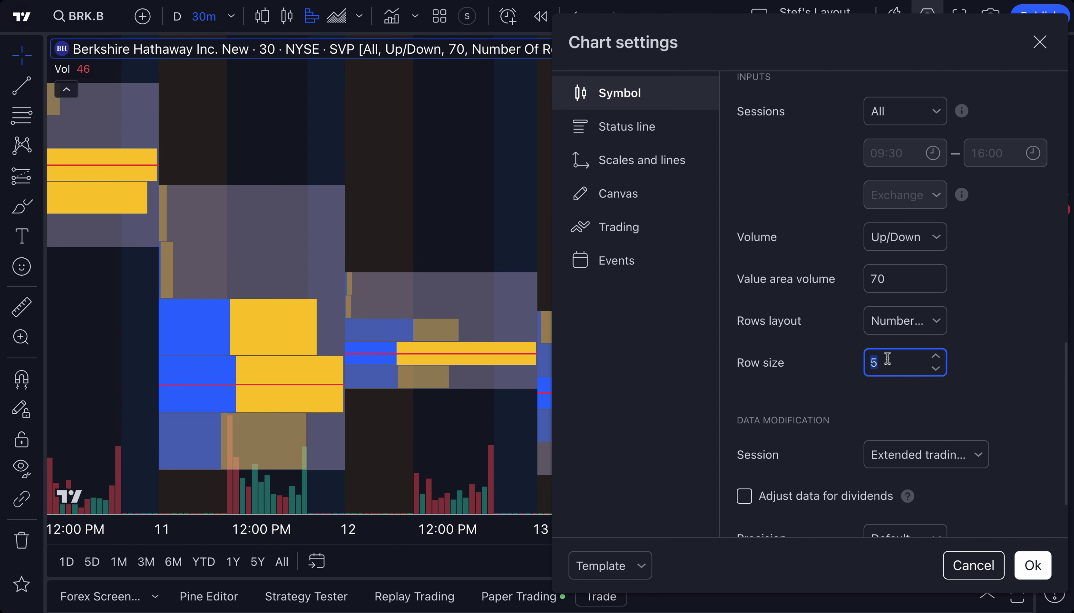
click(999, 327)
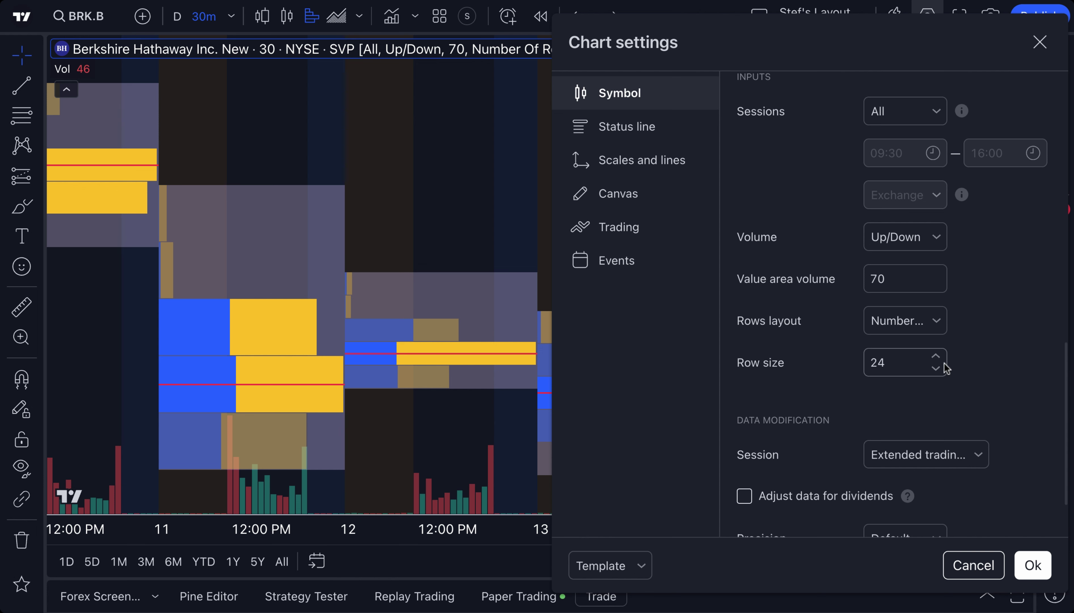
scroll(908, 401, down, 2)
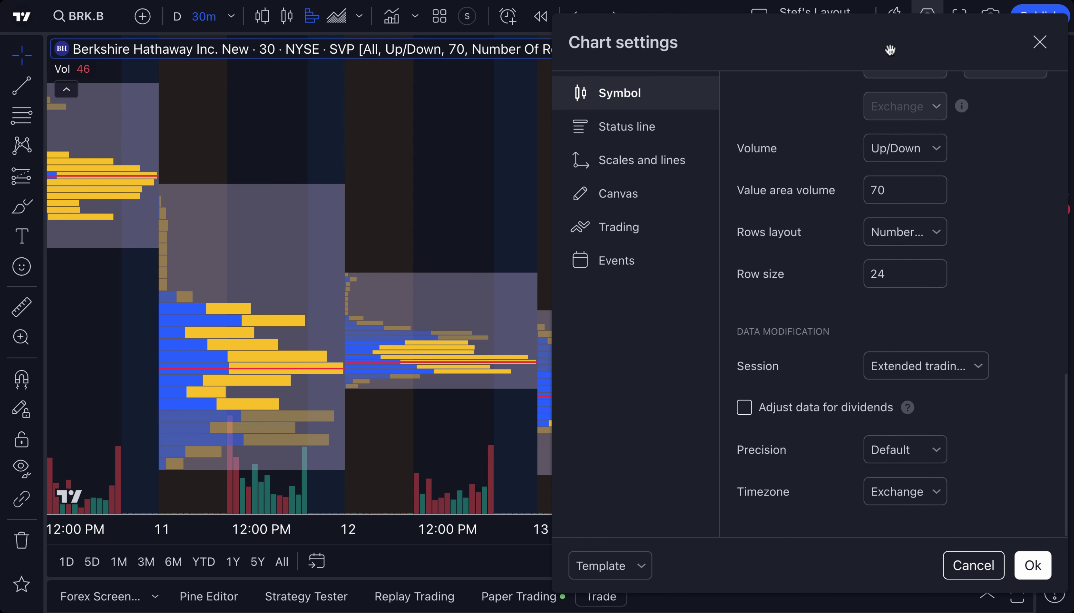
drag(890, 46, 516, 16)
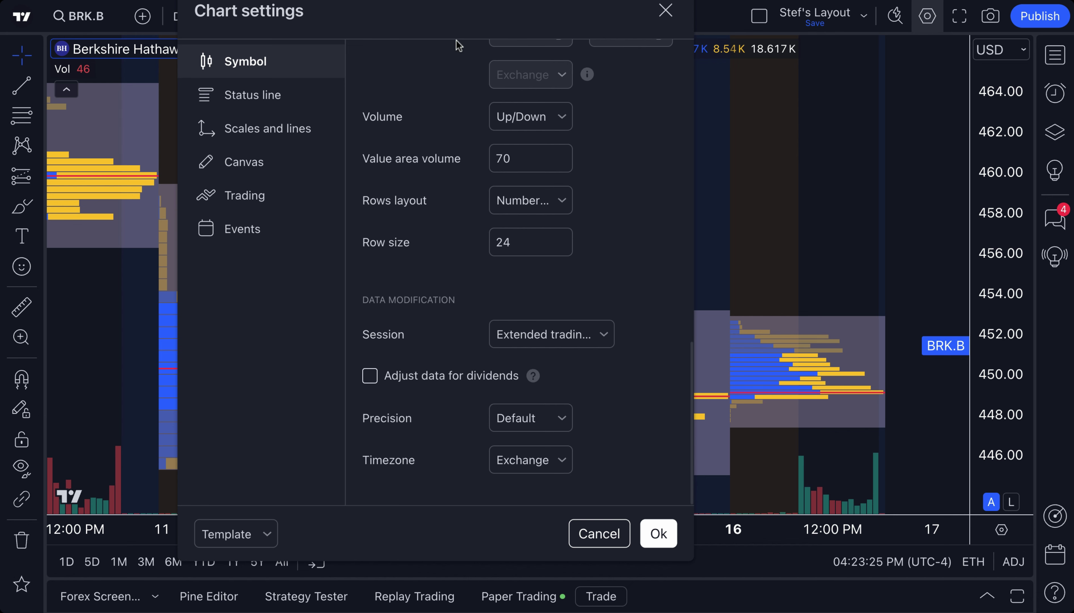
drag(469, 25, 337, 53)
scroll(674, 319, down, 5)
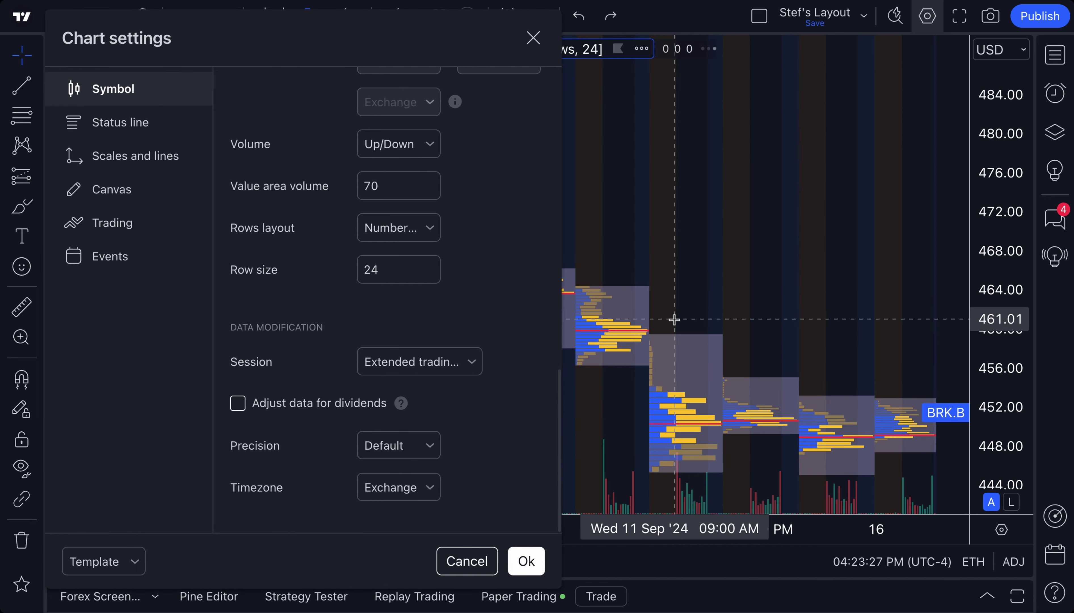
scroll(494, 313, up, 1)
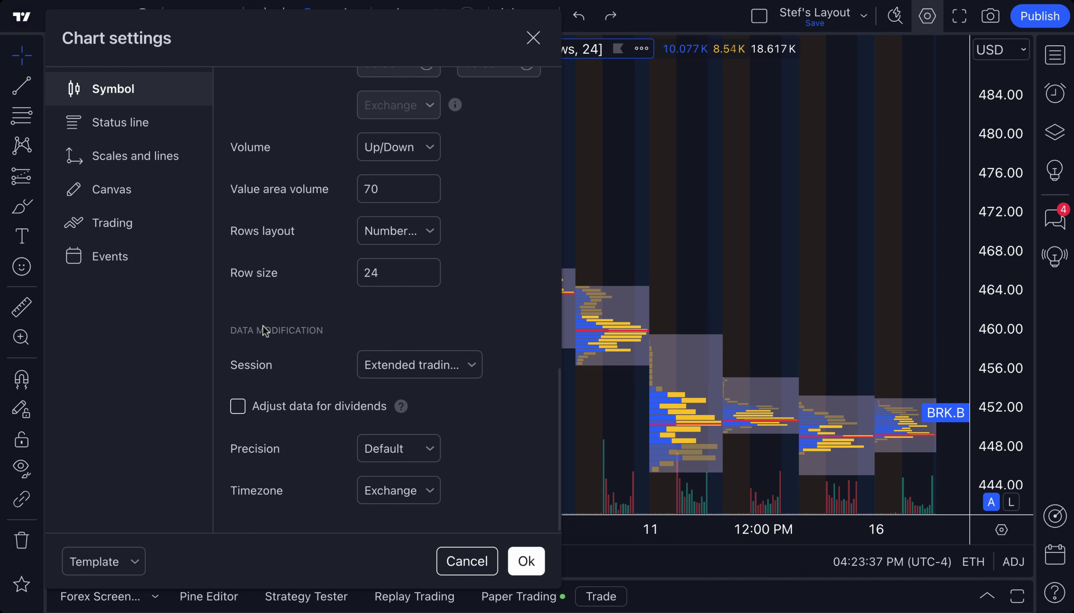
Check the Session options under Data Modification and keep extended trading hours selected
click(414, 366)
click(415, 365)
click(331, 405)
click(326, 451)
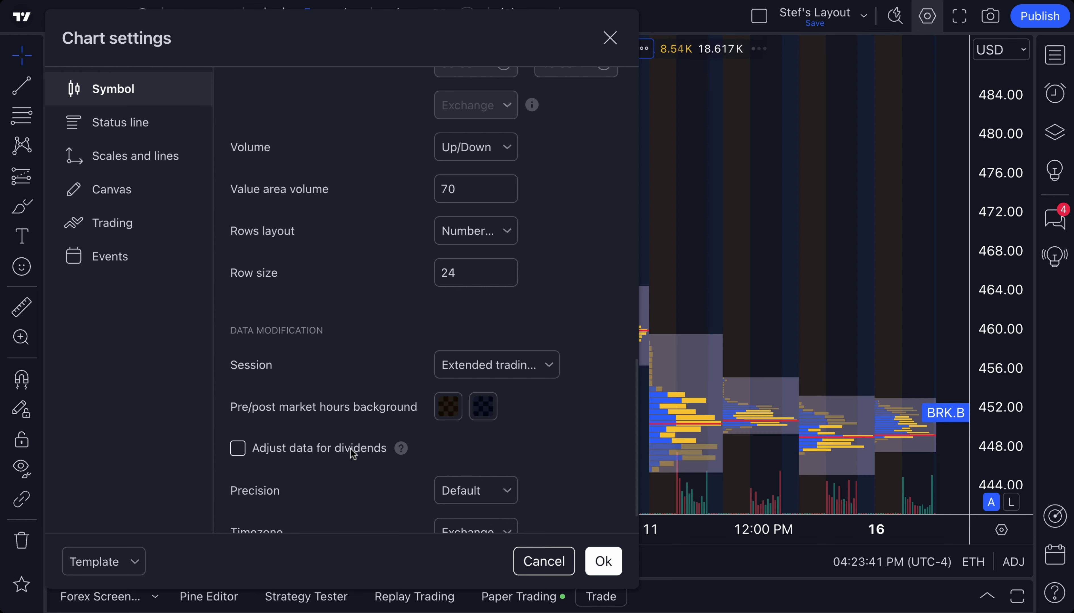
scroll(350, 449, down, 2)
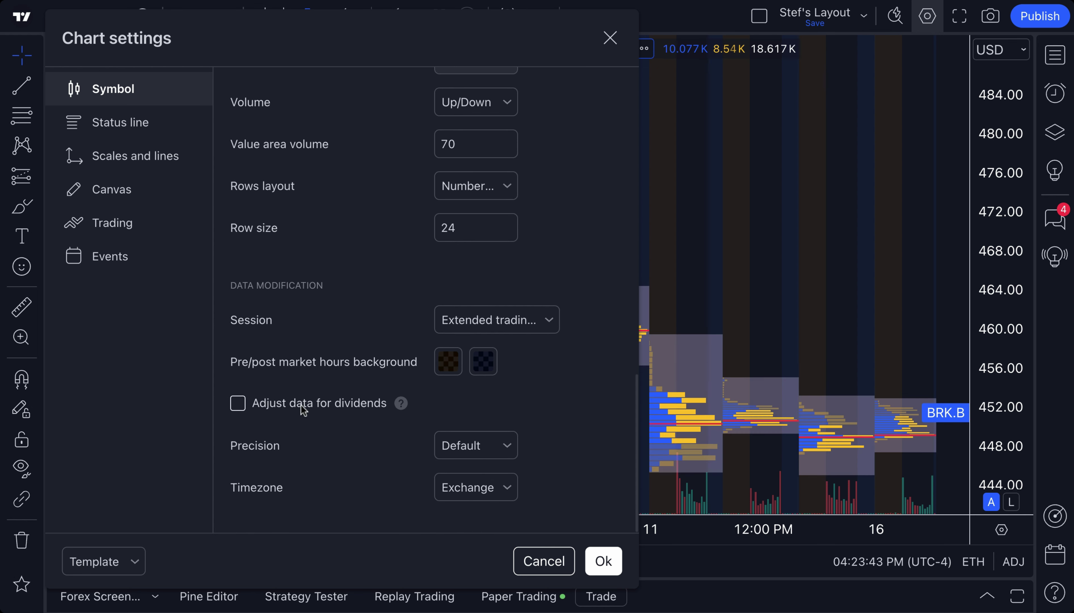
click(476, 326)
click(494, 296)
Slightly increase the opacity of the orange pre-market hours background
click(456, 370)
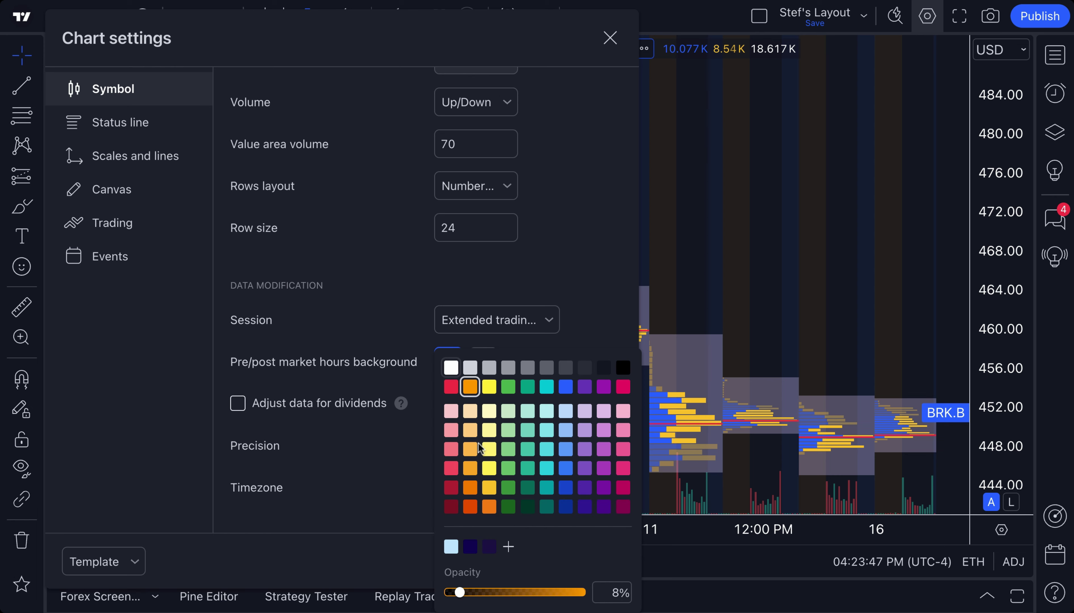
mouse_move(455, 593)
mouse_down()
mouse_move(547, 602)
mouse_move(465, 596)
mouse_up()
click(502, 361)
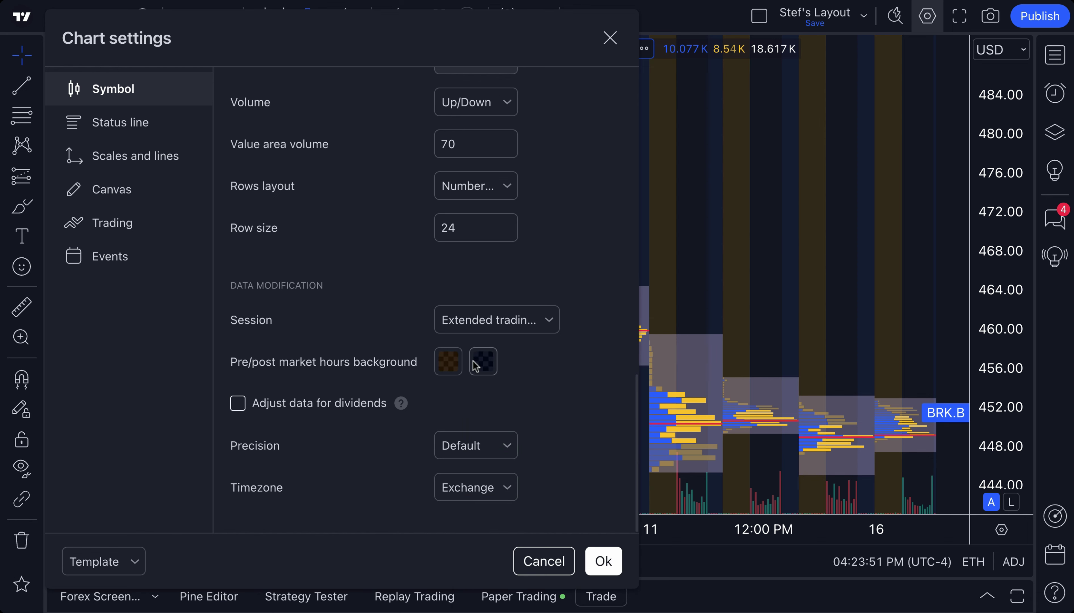
Check the Precision and Timezone options without changing them, and accept the chart settings
click(447, 445)
key(Escape)
click(476, 494)
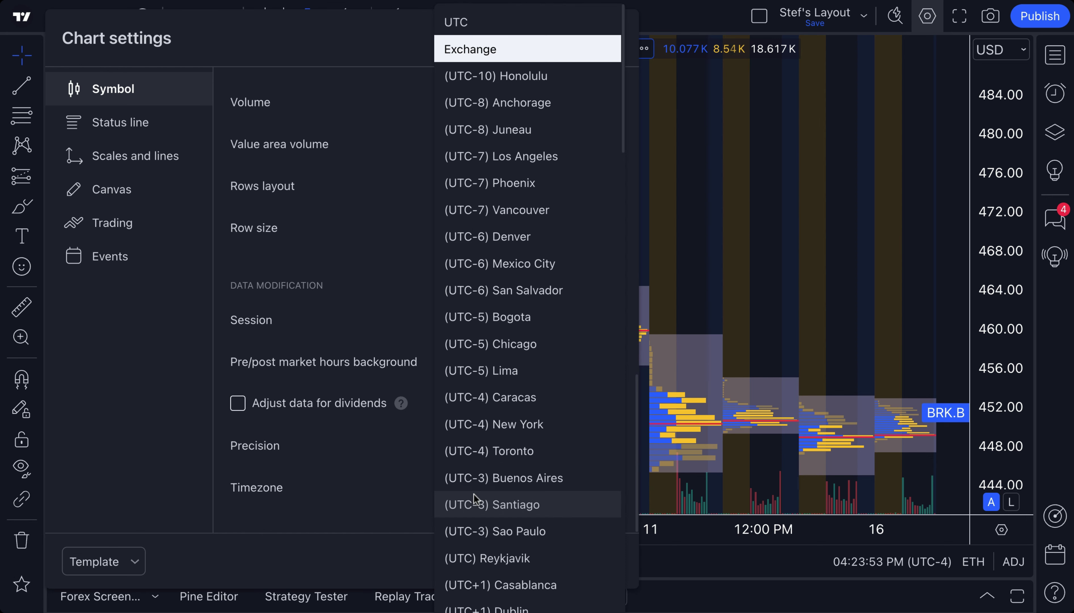
key(Escape)
scroll(377, 471, up, 10)
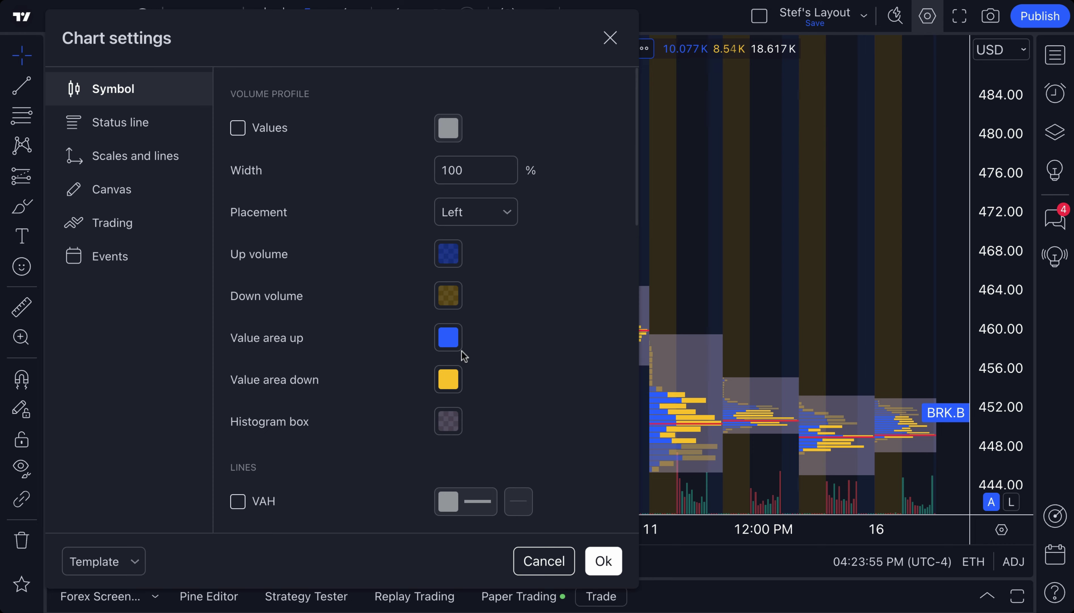
click(603, 561)
Examine the recent session profiles up close and locate Session volume profile among the chart types
scroll(431, 312, up, 3)
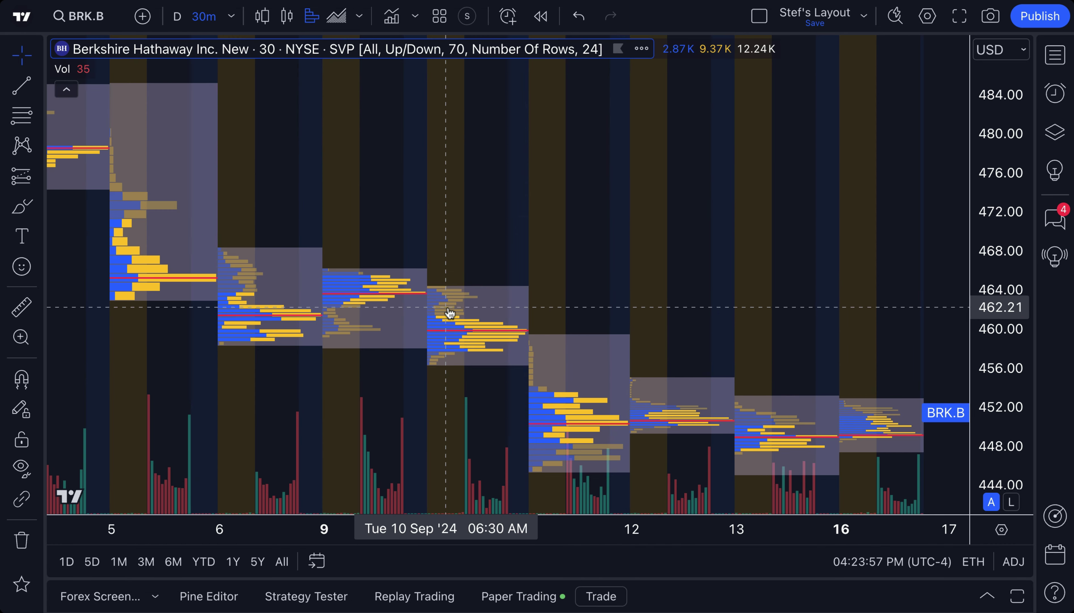
scroll(443, 307, right, 5)
scroll(567, 281, up, 5)
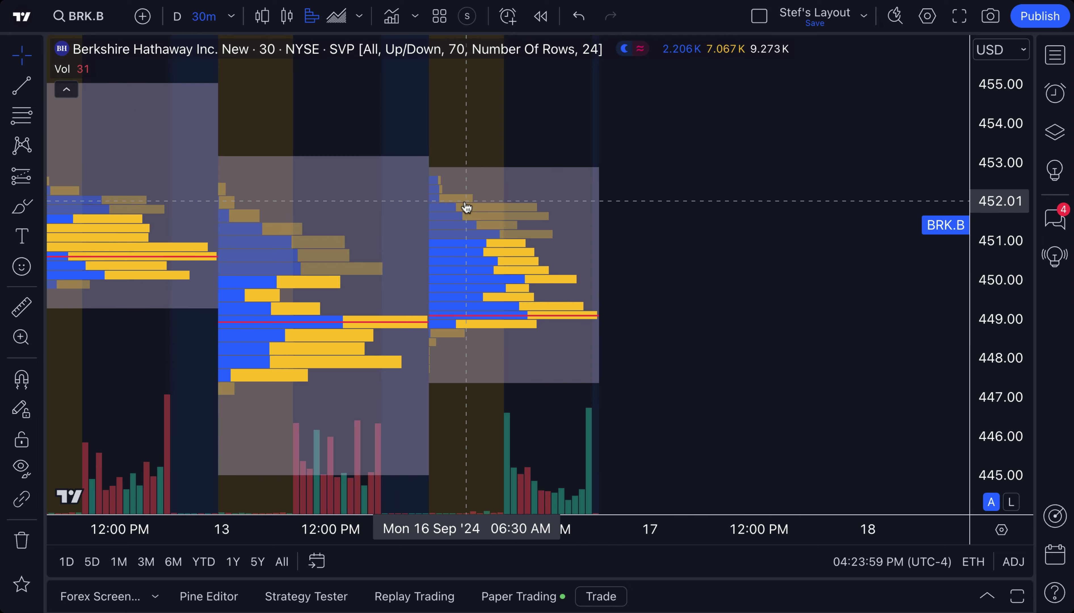
drag(468, 210, 689, 214)
scroll(674, 225, down, 3)
scroll(671, 232, down, 2)
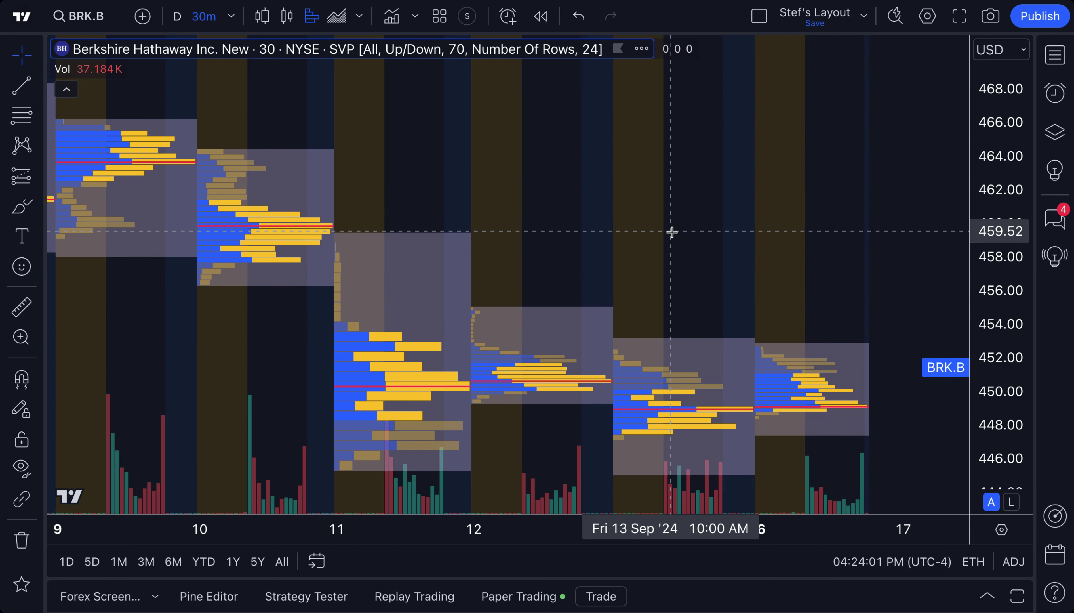
click(357, 20)
scroll(456, 527, down, 3)
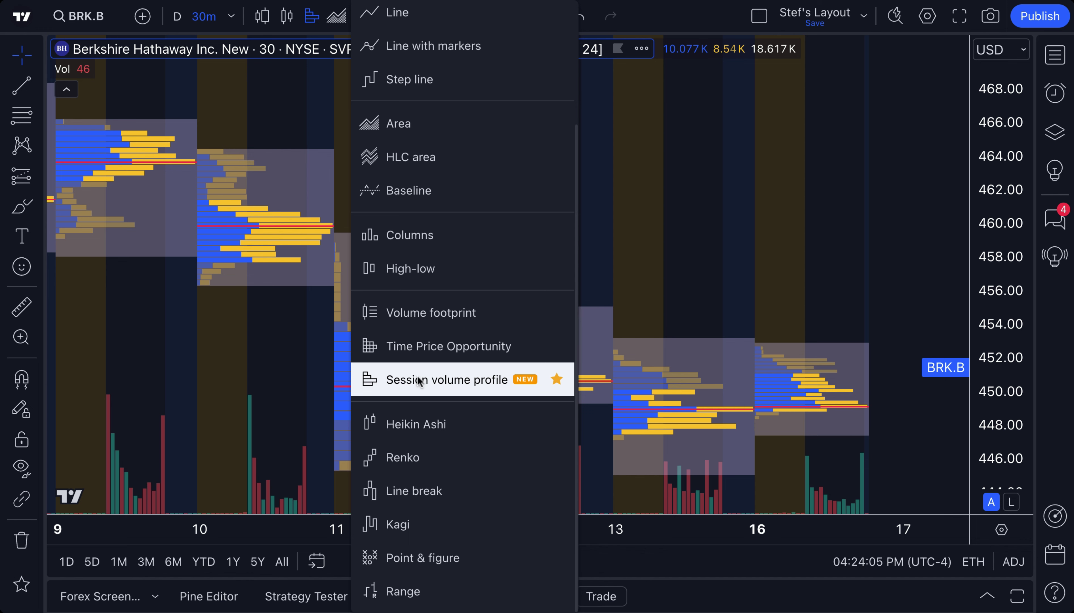
Reopen the chart settings and review the Volume Profile and Lines options with the dialog moved aside
double_click(487, 366)
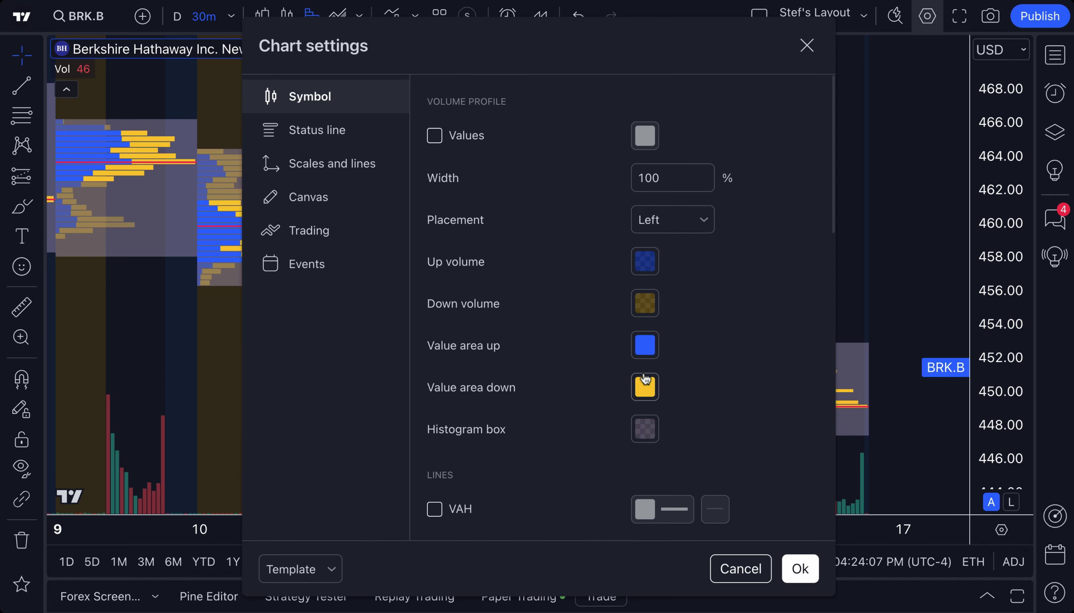
drag(569, 67, 453, 50)
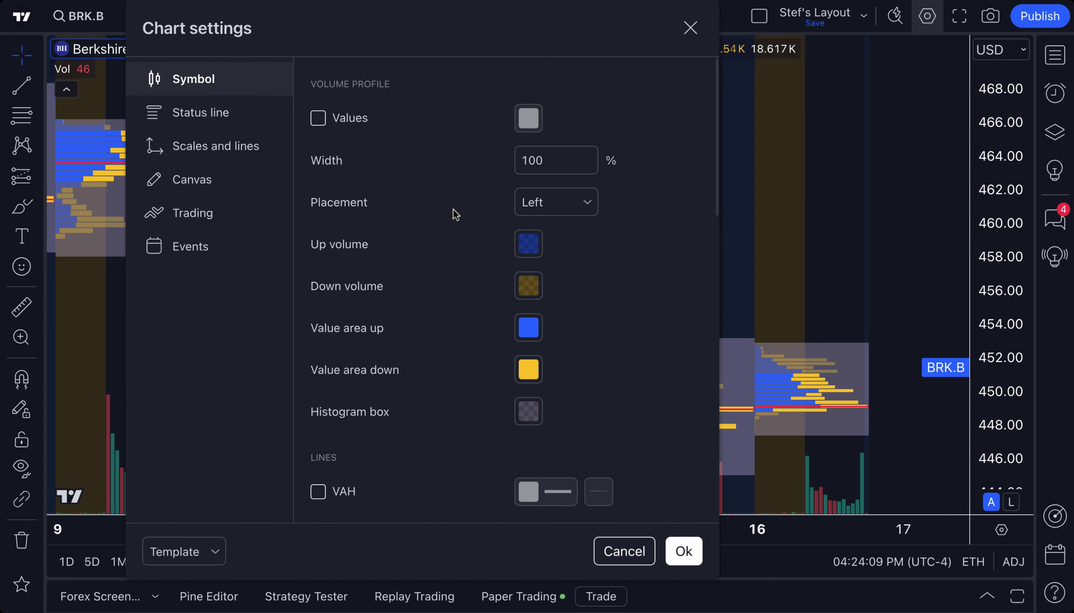
scroll(445, 259, down, 5)
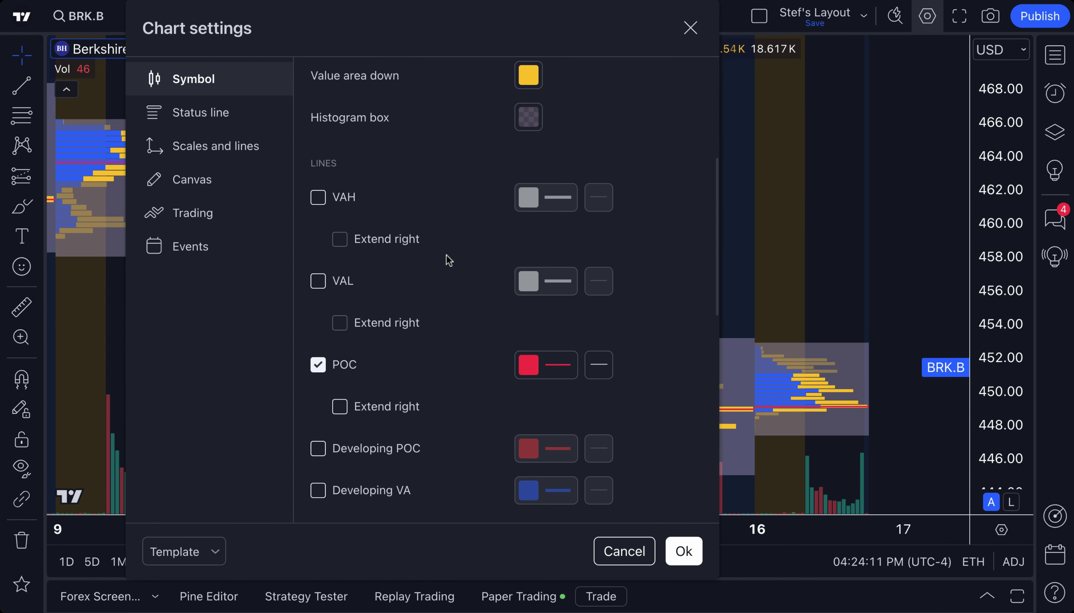
scroll(448, 259, up, 5)
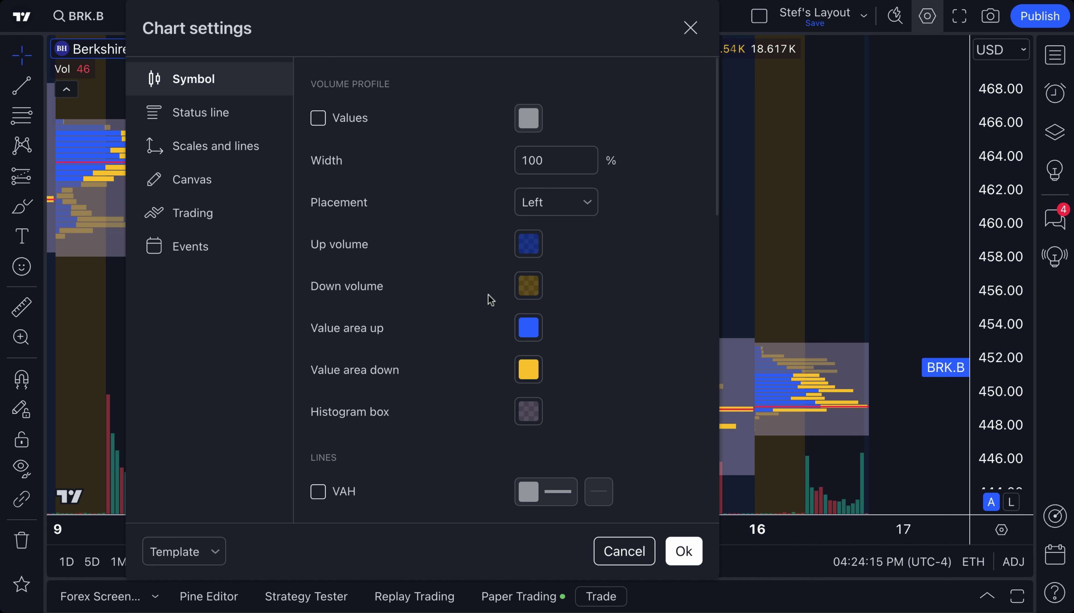
scroll(489, 299, down, 8)
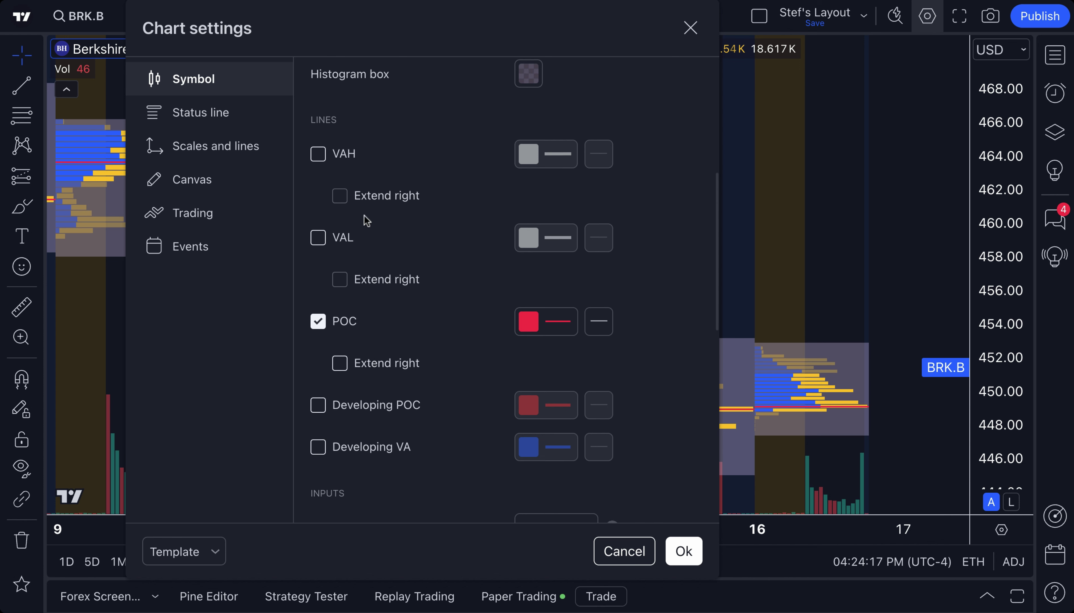
Try the VAH and VAL lines on the profiles and turn both off again
click(319, 154)
click(318, 238)
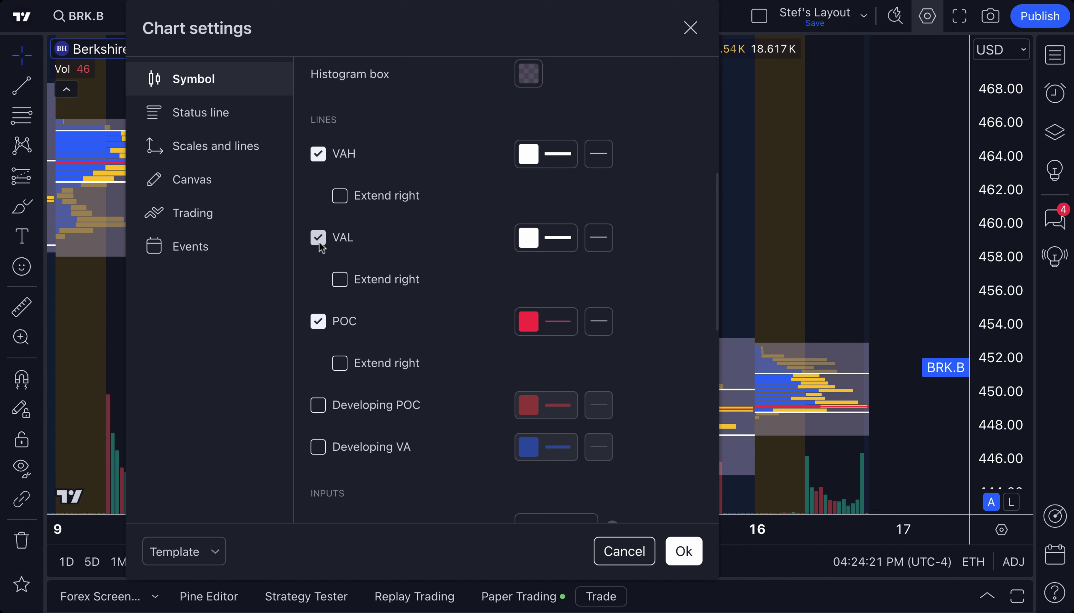
click(318, 238)
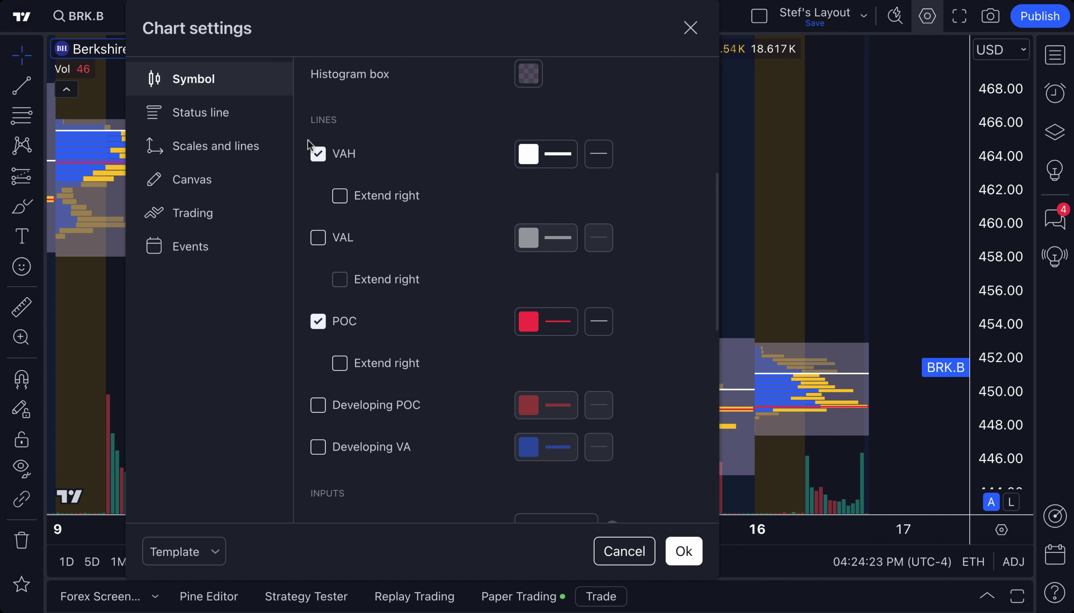
click(318, 153)
Review the Inputs and Data Modification settings, check the available Sessions choices, and close the chart settings unchanged
scroll(379, 287, down, 10)
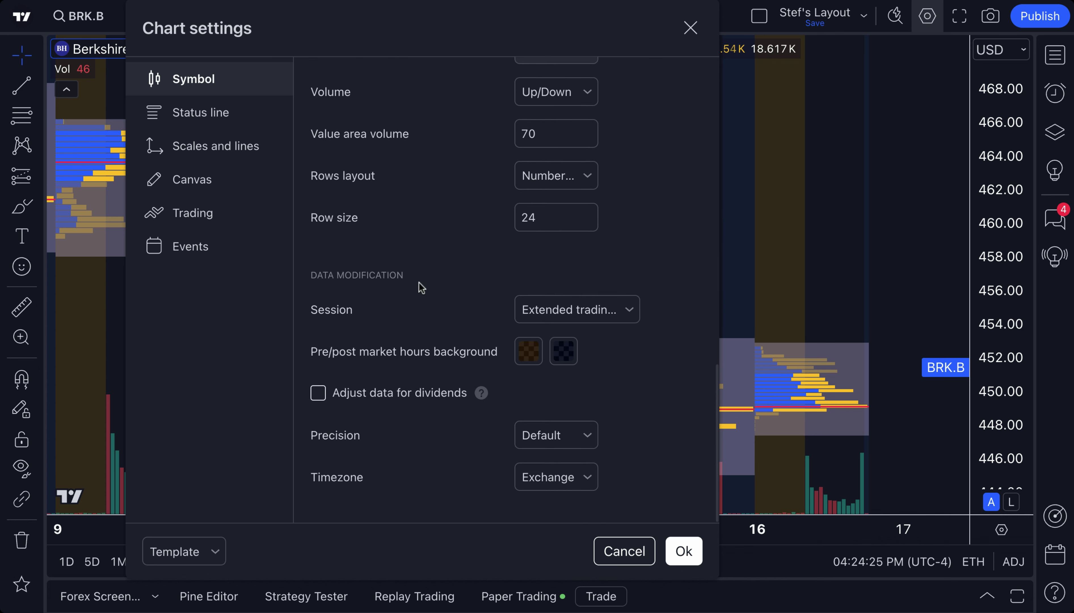
scroll(420, 287, up, 5)
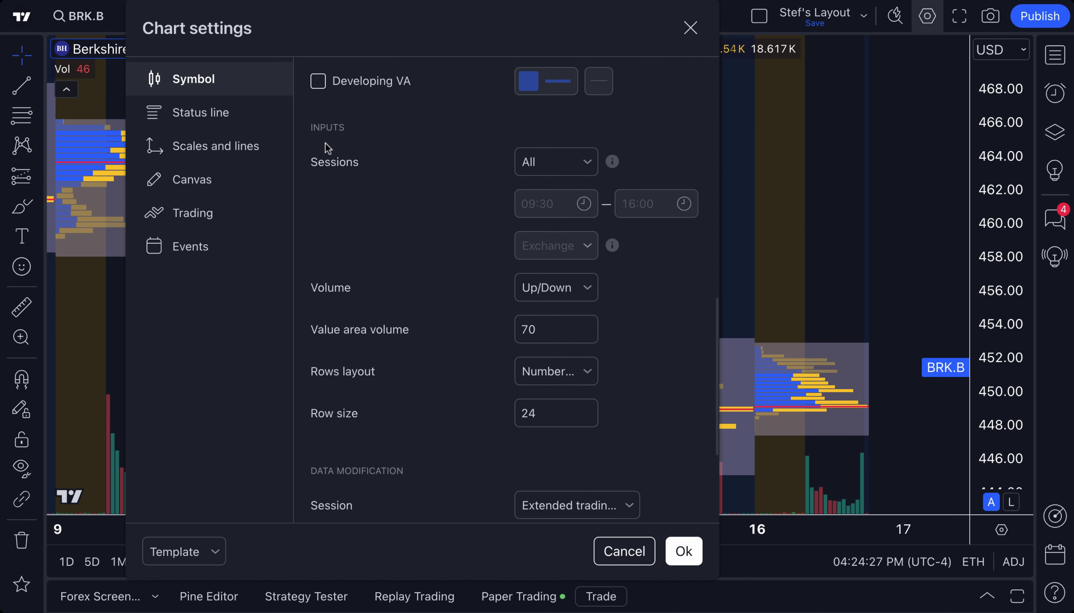
click(526, 172)
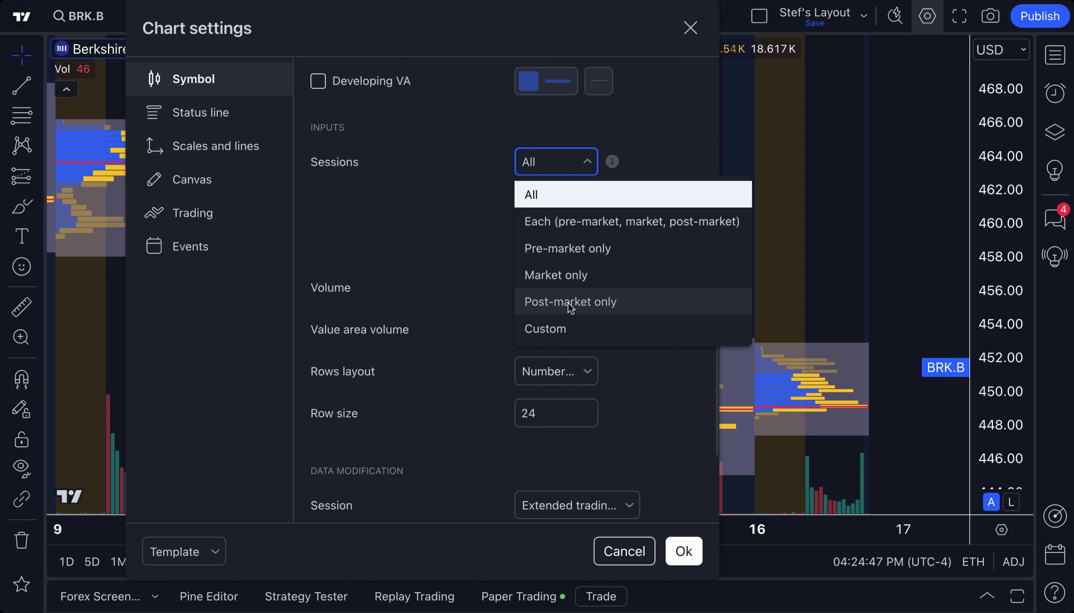
click(421, 271)
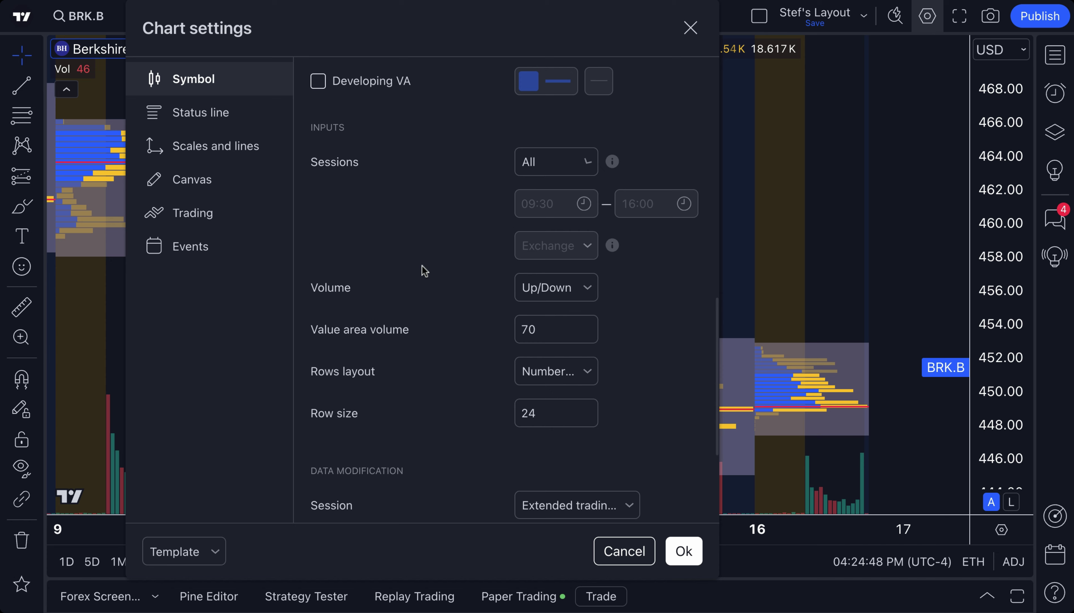
click(691, 28)
Examine the session profiles over a wider date range, from late August to mid-September
scroll(619, 176, down, 5)
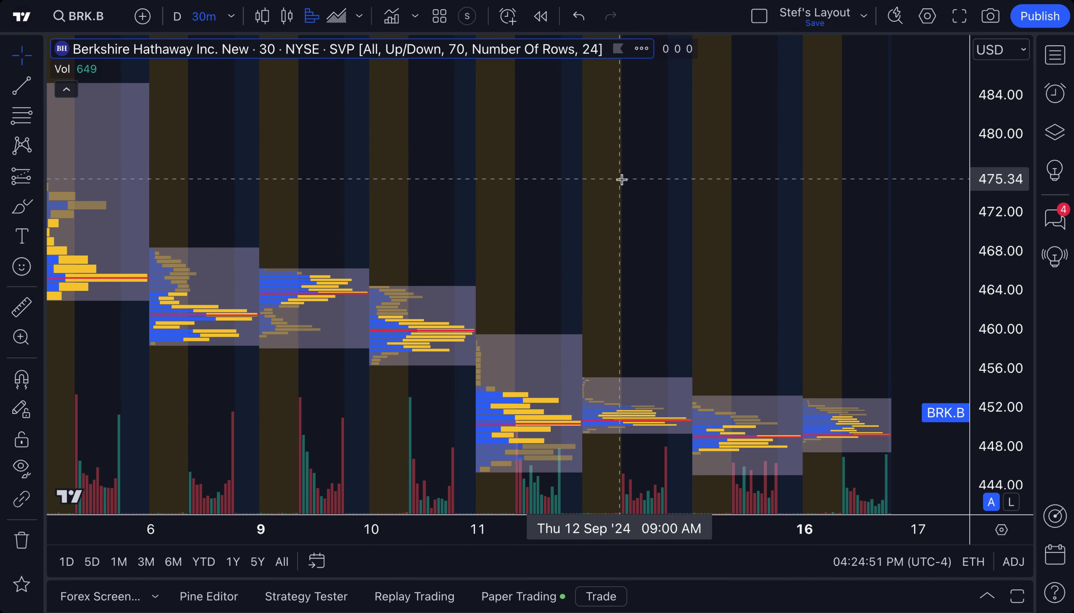
scroll(619, 175, down, 8)
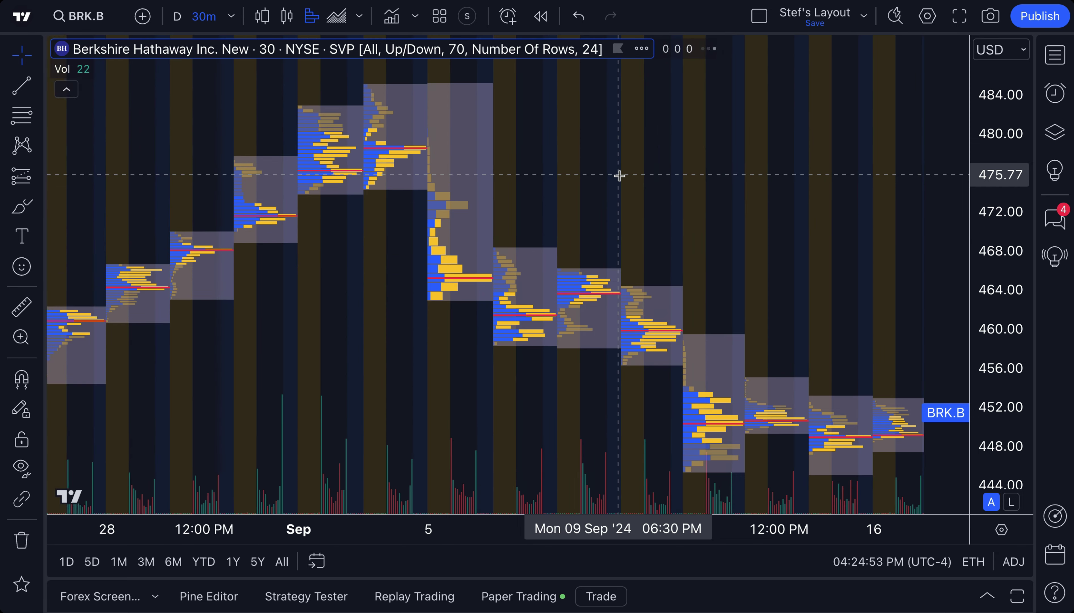
scroll(619, 174, down, 2)
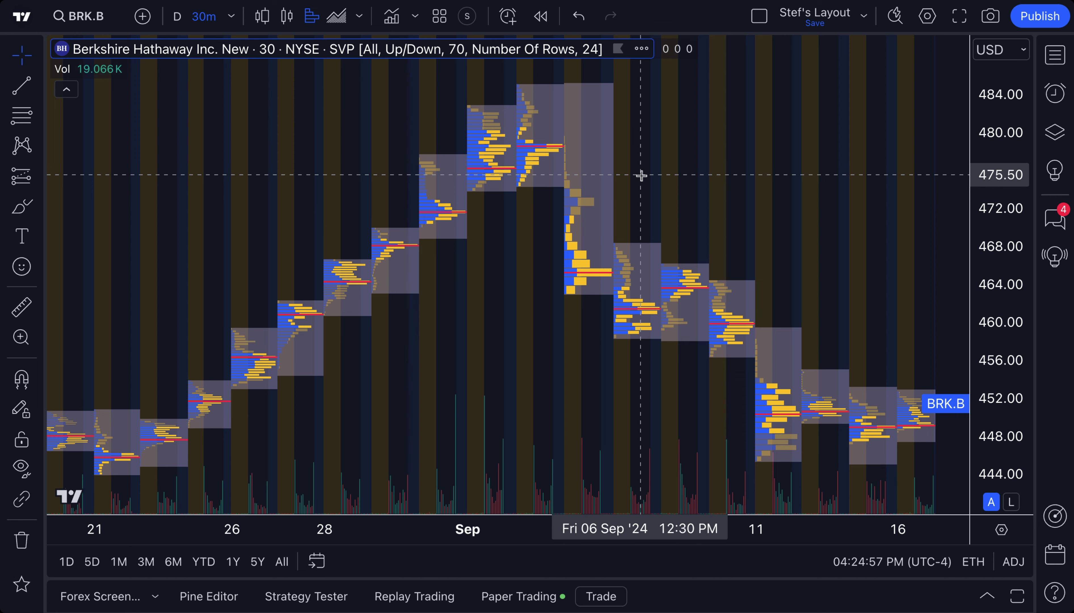
scroll(641, 174, down, 1)
drag(641, 175, 650, 212)
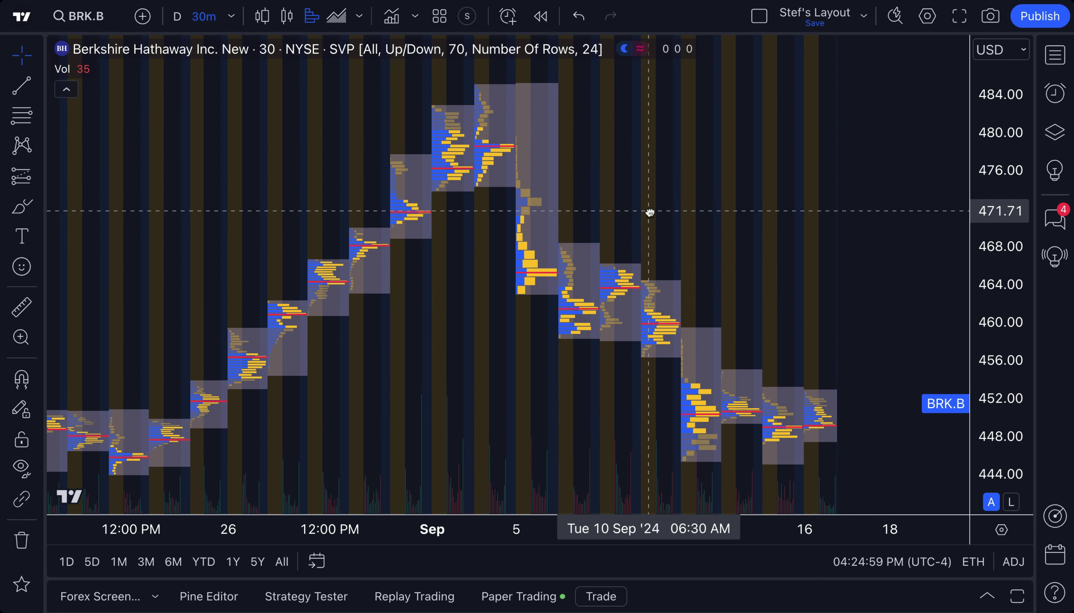